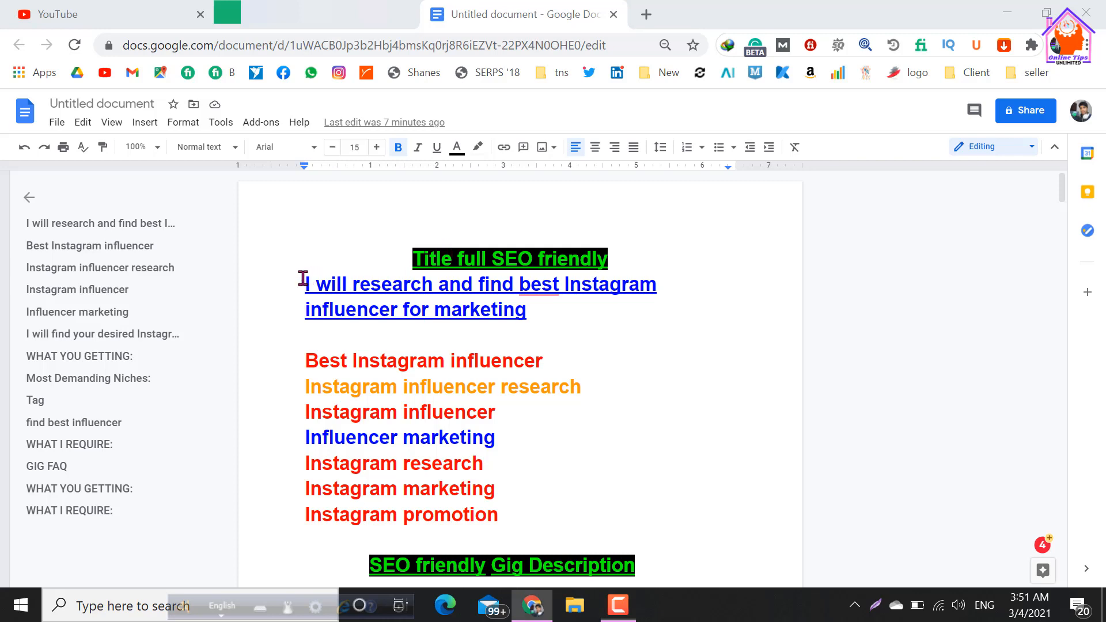
Review the SEO-friendly title and keyword list in the Google Docs document, along with the empty gig title field on Fiverr.
{"action": "left_click_drag", "start_coordinate": [302, 279], "coordinate": [535, 321]}
{"action": "scroll", "coordinate": [543, 415], "scroll_direction": "down", "scroll_amount": 3}
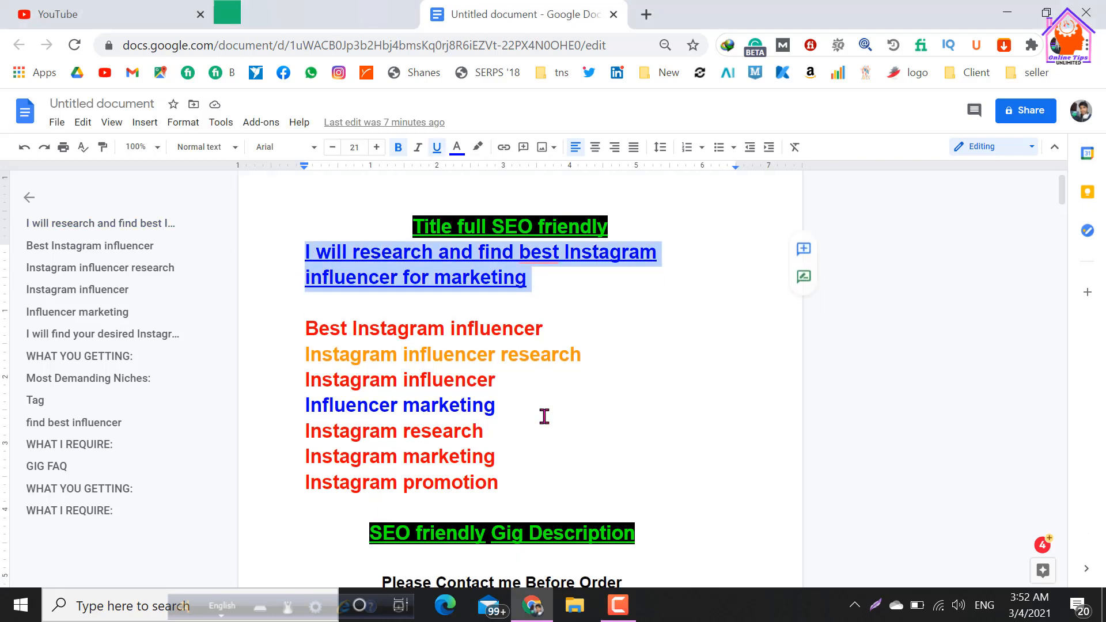
{"action": "scroll", "coordinate": [427, 387], "scroll_direction": "up", "scroll_amount": 3}
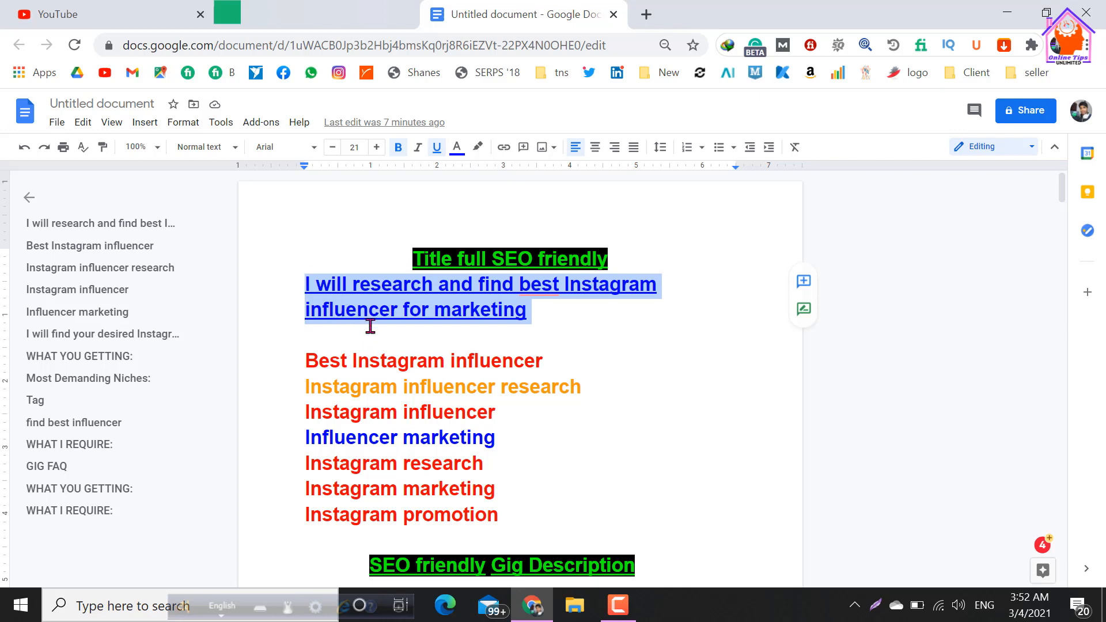
{"action": "left_click", "coordinate": [586, 392]}
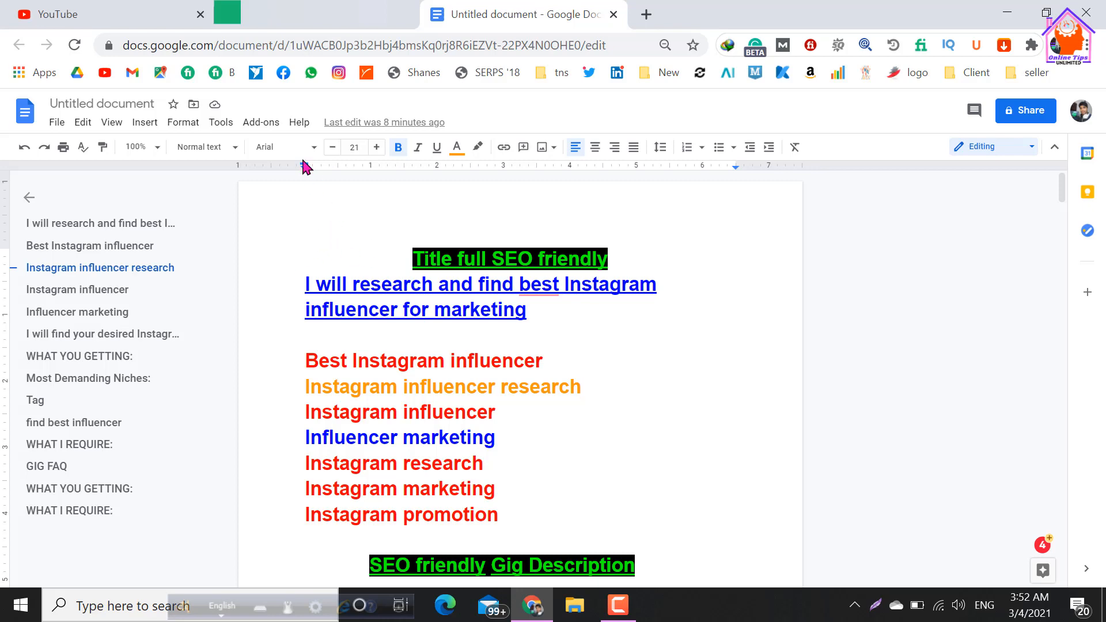
{"action": "left_click", "coordinate": [326, 19]}
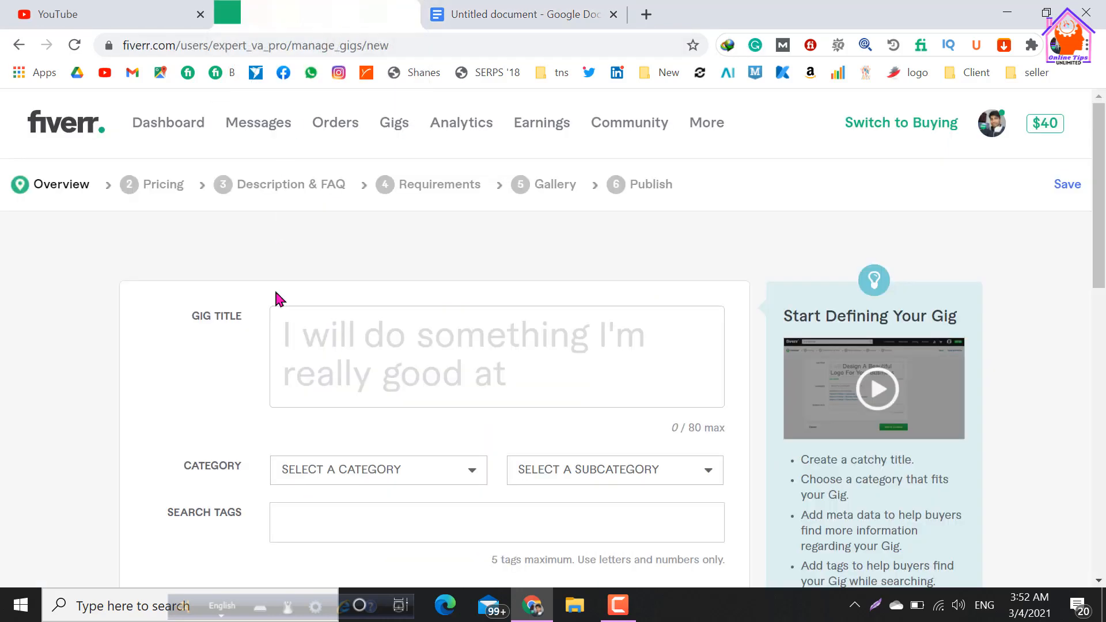
{"action": "left_click", "coordinate": [303, 344]}
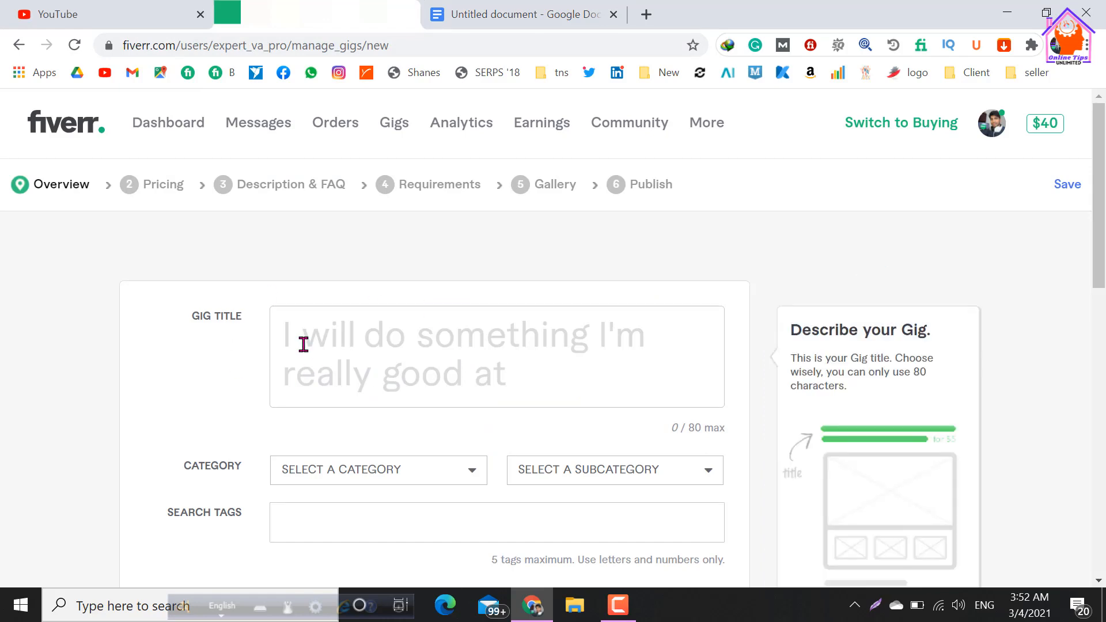
{"action": "left_click", "coordinate": [296, 331]}
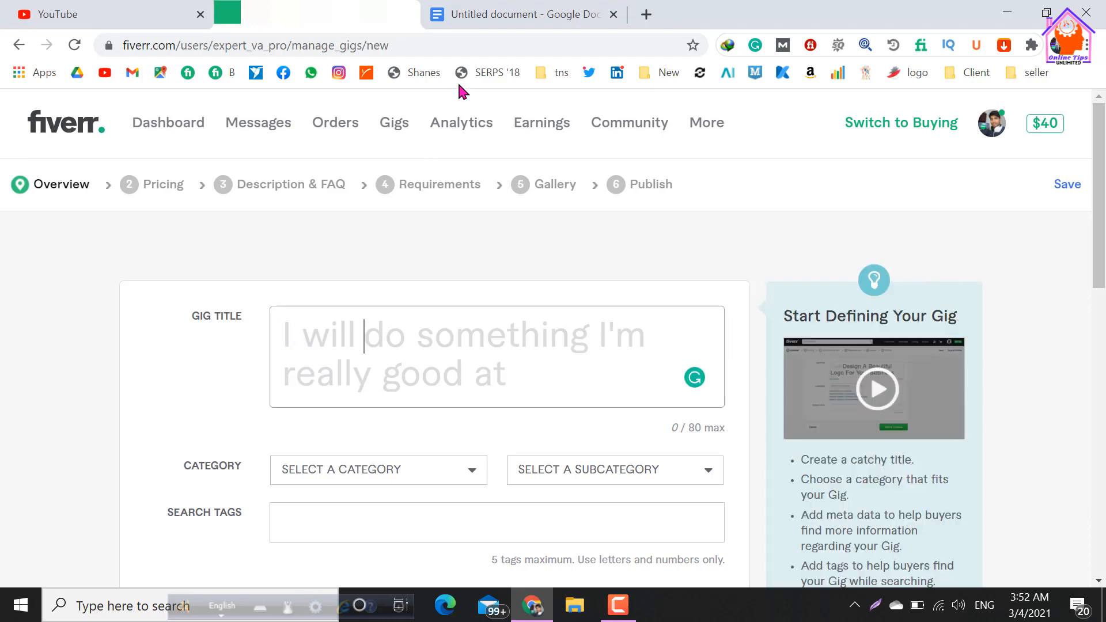
Switch to the Google Docs document and copy "research and find best Instagram influencer for marketing" from the title.
{"action": "left_click", "coordinate": [492, 19]}
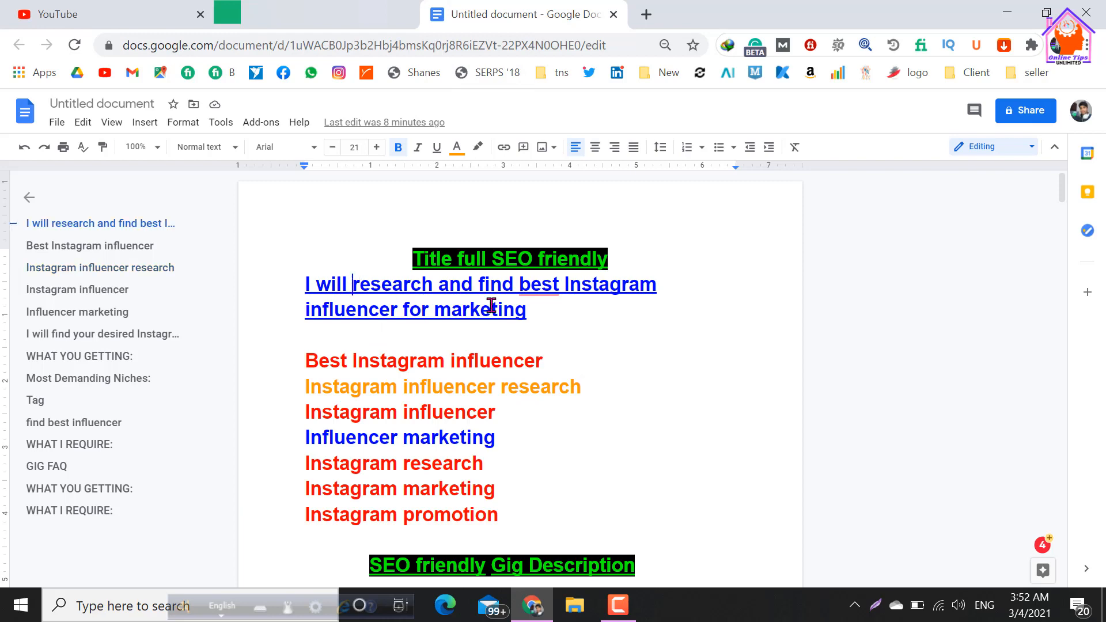
{"action": "left_click", "coordinate": [527, 314], "text": "shift"}
{"action": "right_click", "coordinate": [455, 306]}
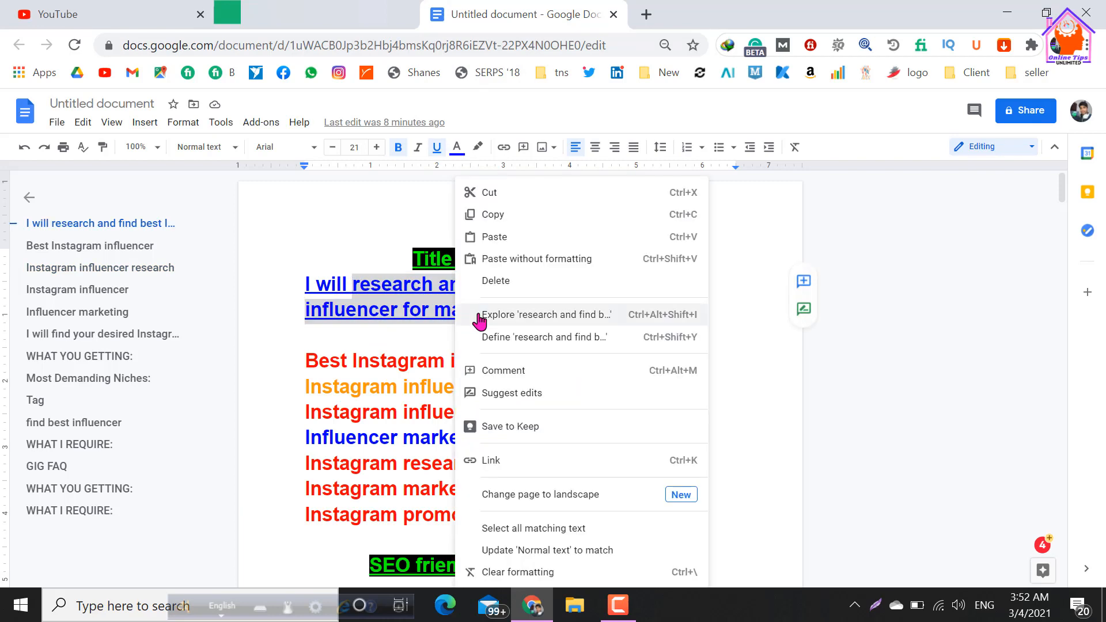
{"action": "left_click", "coordinate": [502, 217]}
Switch to the Fiverr gig page and paste "research and find best Instagram influencer for marketing" after "I will" in the gig title.
{"action": "left_click", "coordinate": [328, 14]}
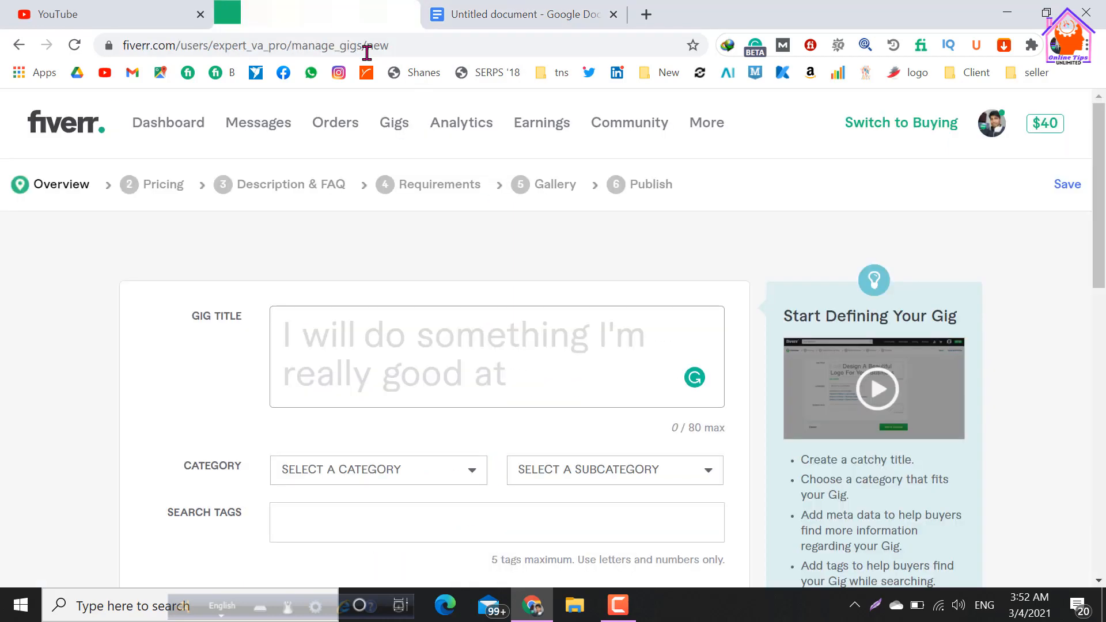
{"action": "left_click", "coordinate": [354, 330]}
{"action": "right_click", "coordinate": [366, 339]}
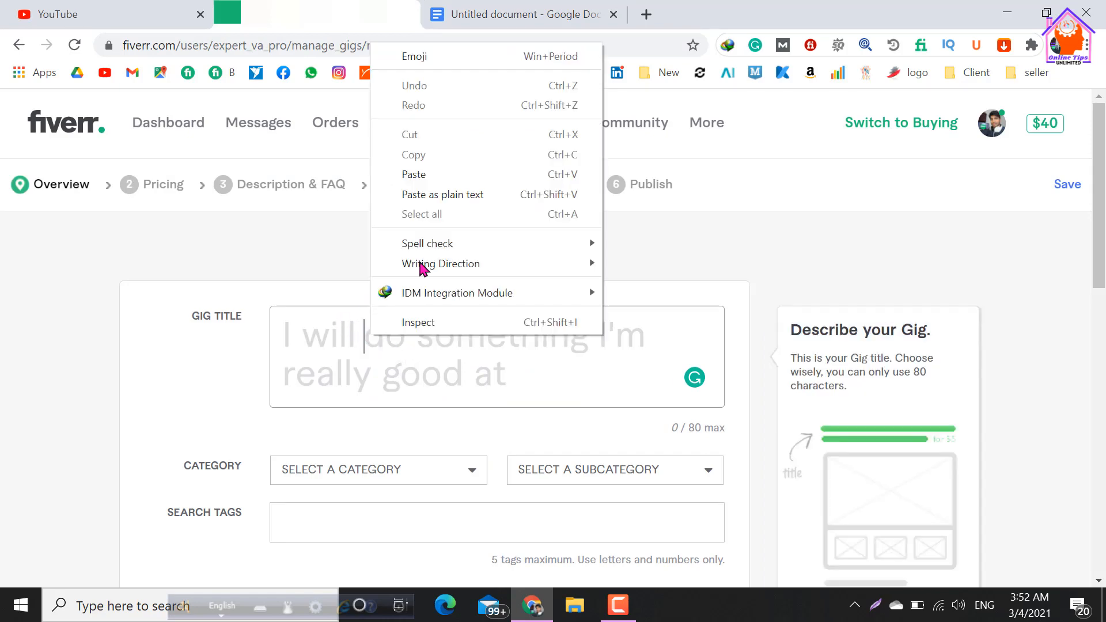
{"action": "left_click", "coordinate": [444, 174]}
{"action": "left_click", "coordinate": [606, 330]}
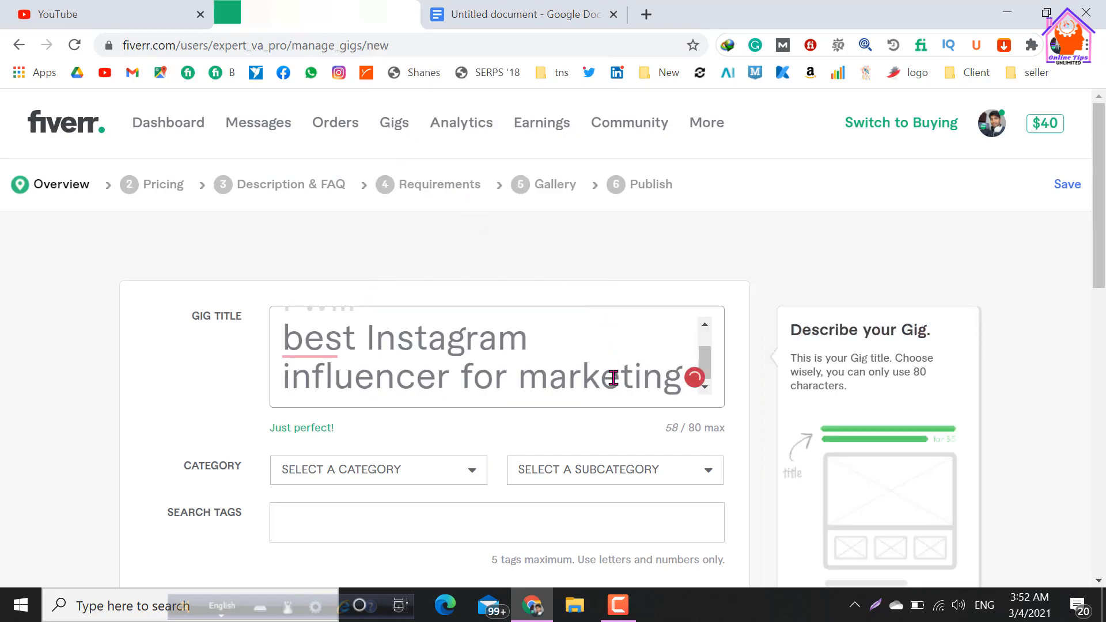
{"action": "scroll", "coordinate": [400, 364], "scroll_direction": "up", "scroll_amount": 1}
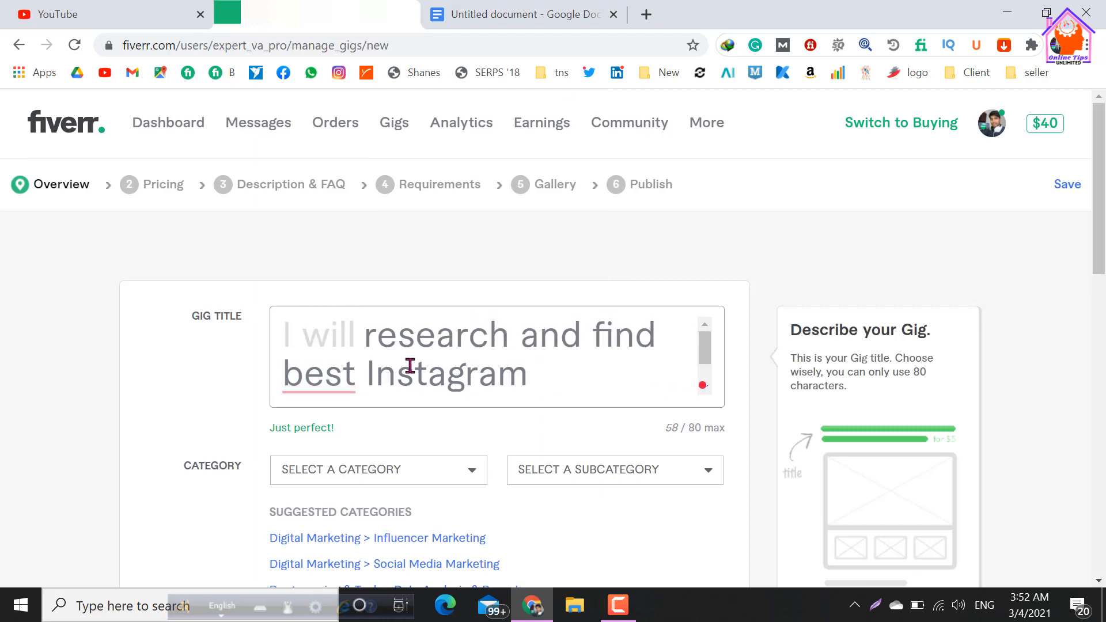
{"action": "scroll", "coordinate": [400, 349], "scroll_direction": "down", "scroll_amount": 1}
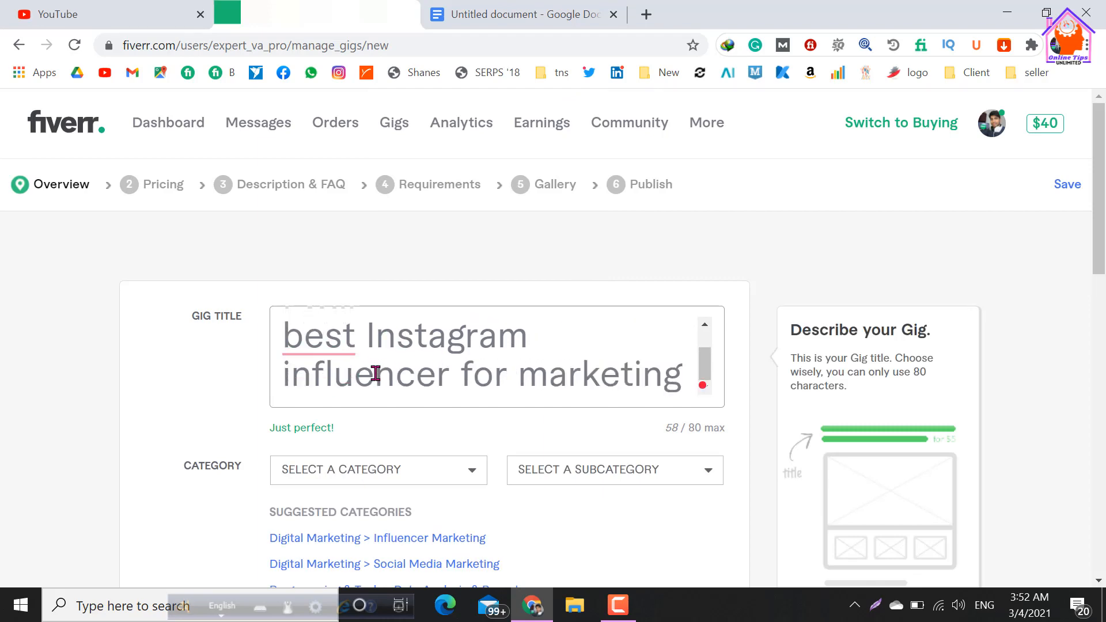
Set the gig's category to Digital Marketing and its subcategory to Influencer Marketing.
{"action": "scroll", "coordinate": [365, 375], "scroll_direction": "down", "scroll_amount": 2}
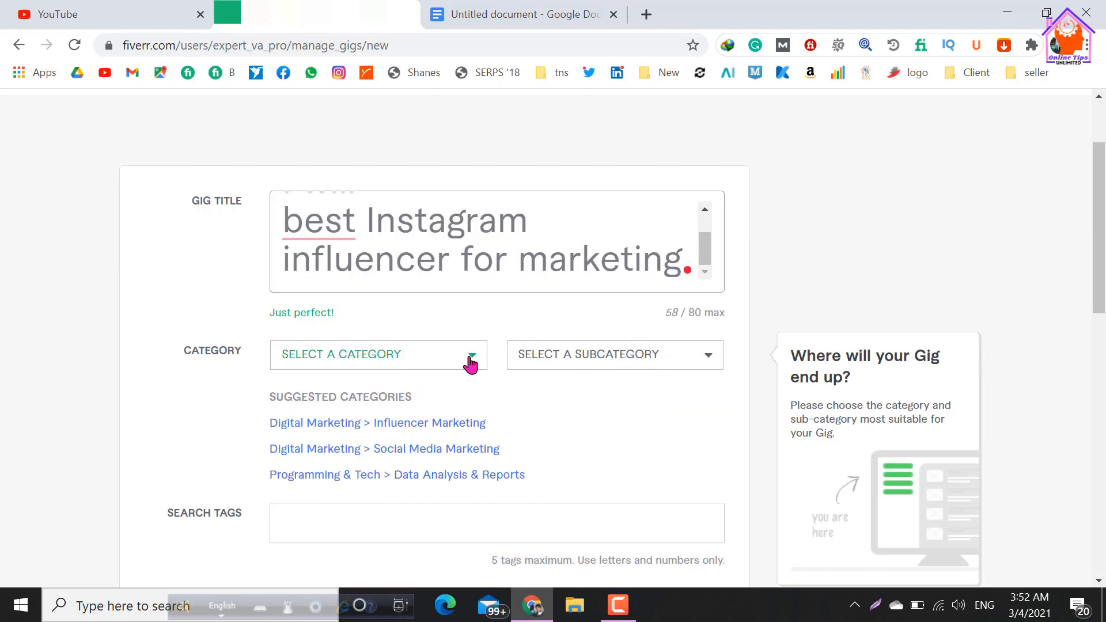
{"action": "scroll", "coordinate": [461, 285], "scroll_direction": "up", "scroll_amount": 2}
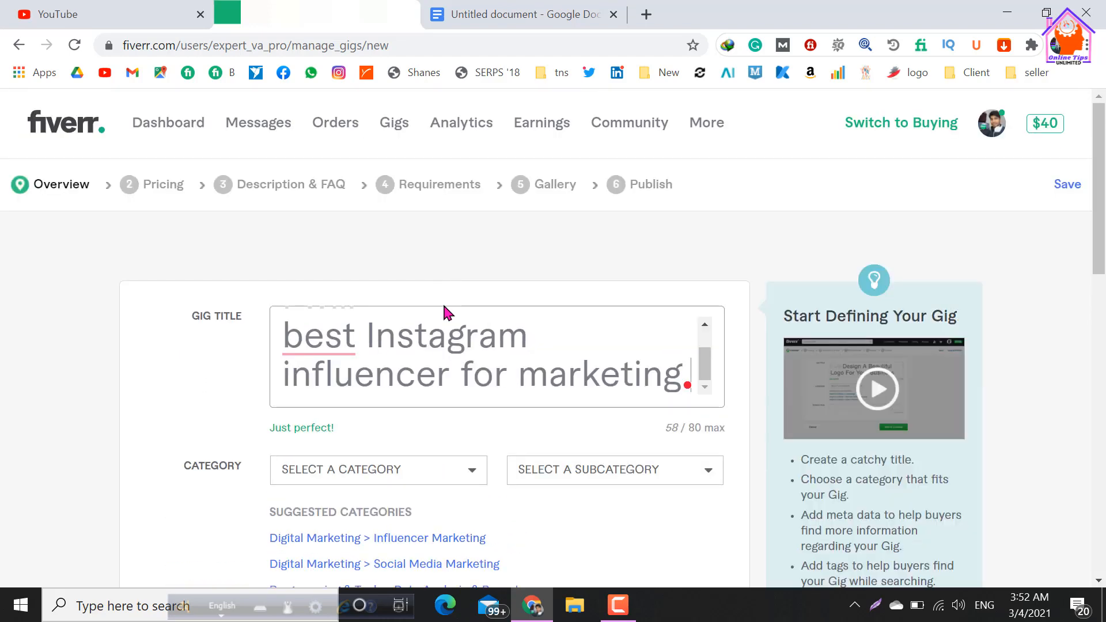
{"action": "scroll", "coordinate": [484, 340], "scroll_direction": "down", "scroll_amount": 2}
{"action": "left_click", "coordinate": [476, 356]}
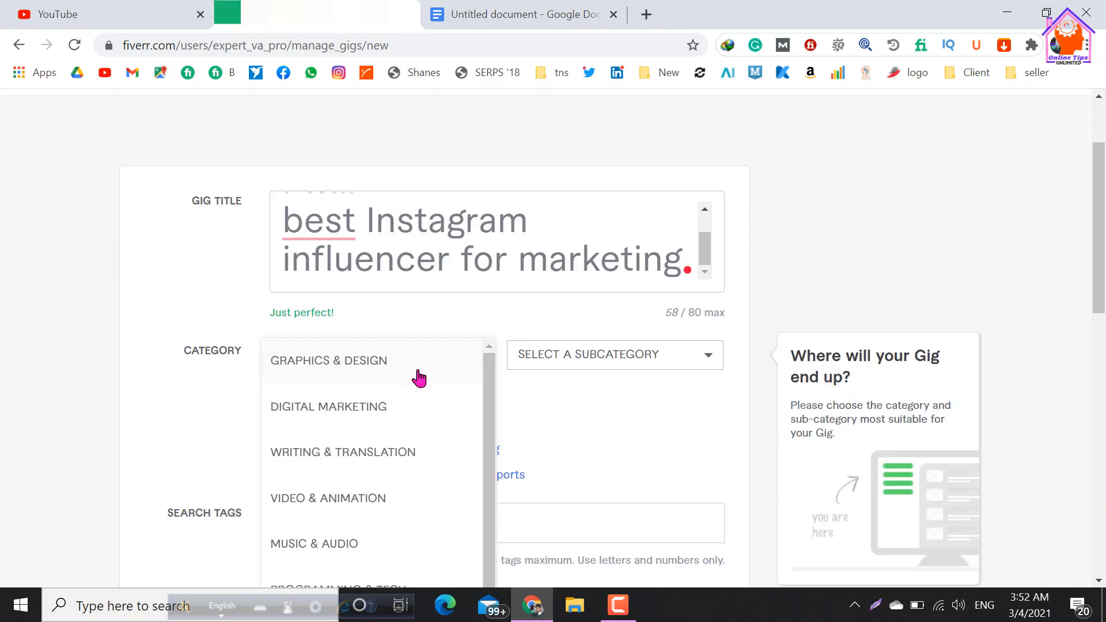
{"action": "left_click", "coordinate": [344, 410]}
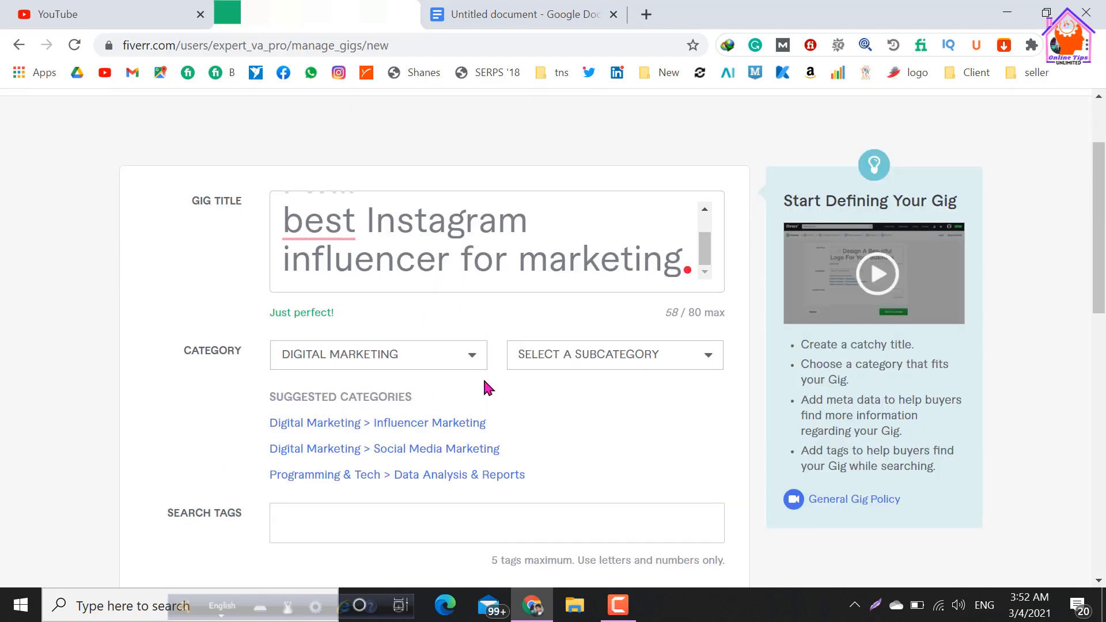
{"action": "left_click", "coordinate": [679, 361]}
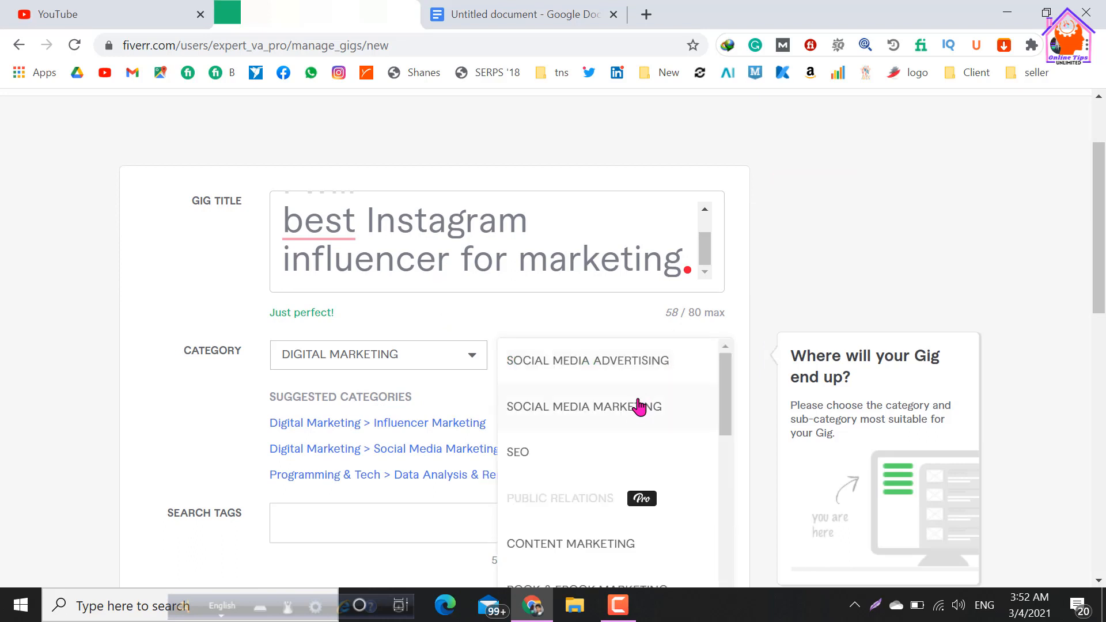
{"action": "scroll", "coordinate": [600, 429], "scroll_direction": "down", "scroll_amount": 5}
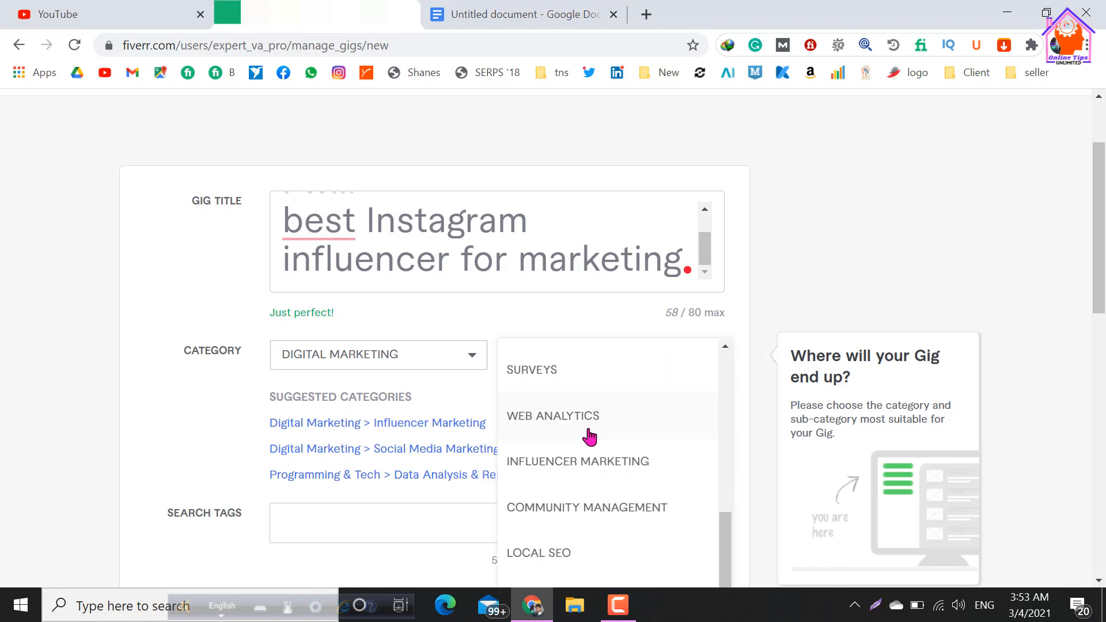
{"action": "left_click", "coordinate": [597, 467]}
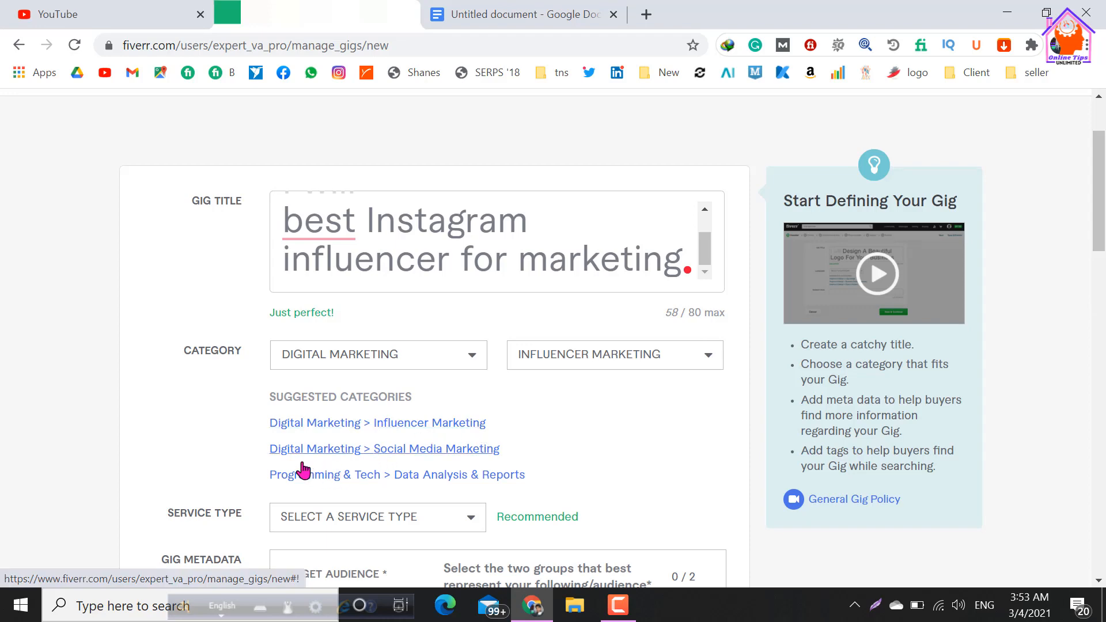
Set the service type to Strategy & Research and apply the suggested category Digital Marketing > Influencer Marketing.
{"action": "scroll", "coordinate": [452, 426], "scroll_direction": "down", "scroll_amount": 2}
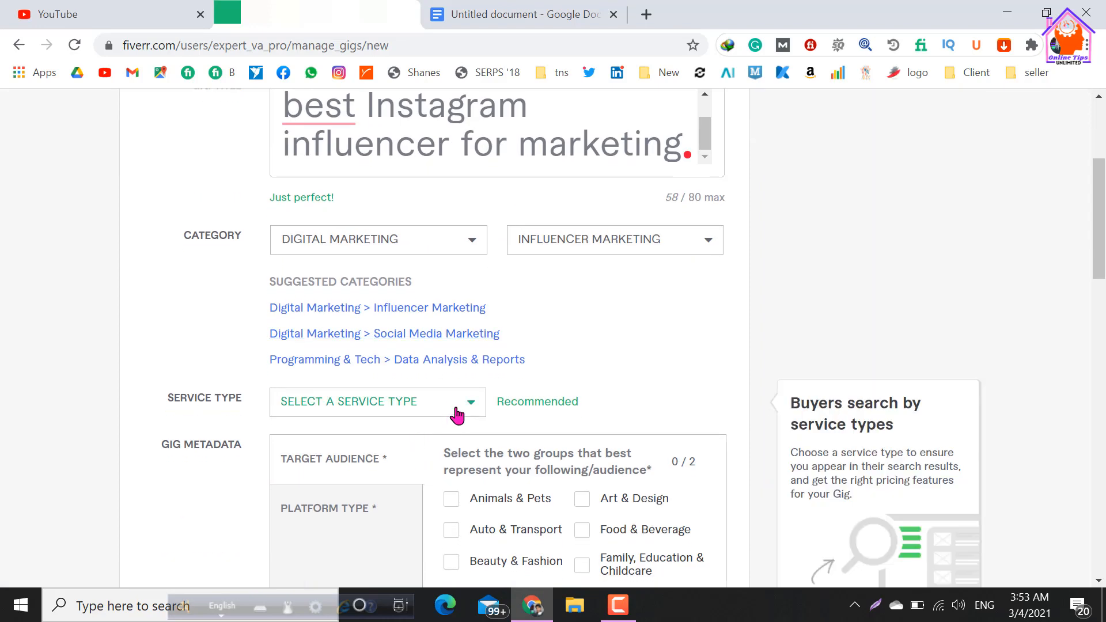
{"action": "left_click", "coordinate": [452, 415]}
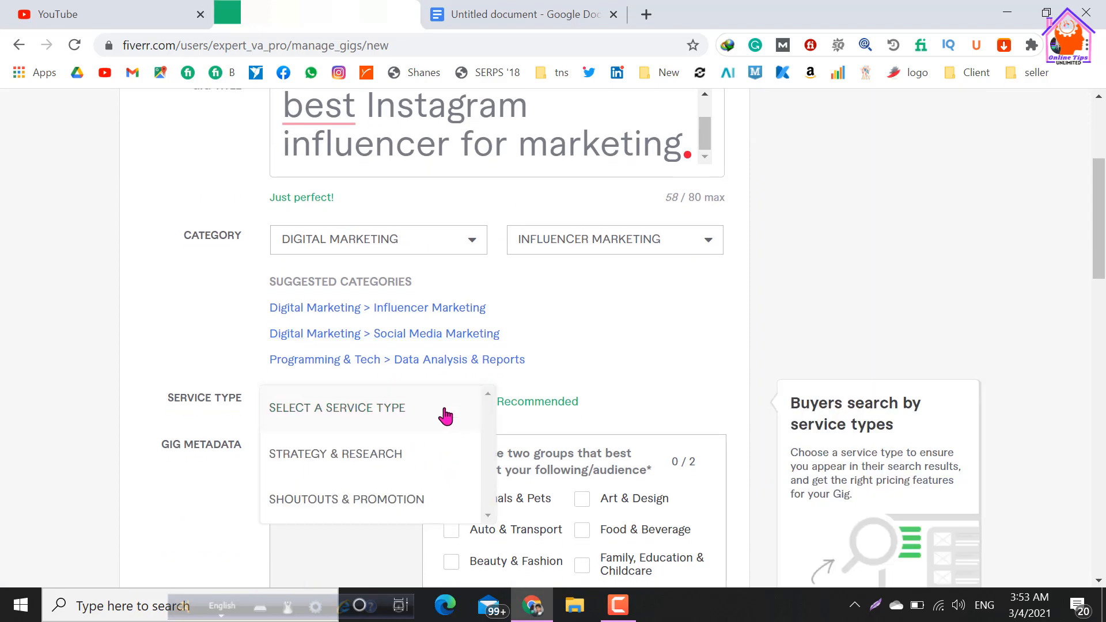
{"action": "left_click", "coordinate": [362, 460]}
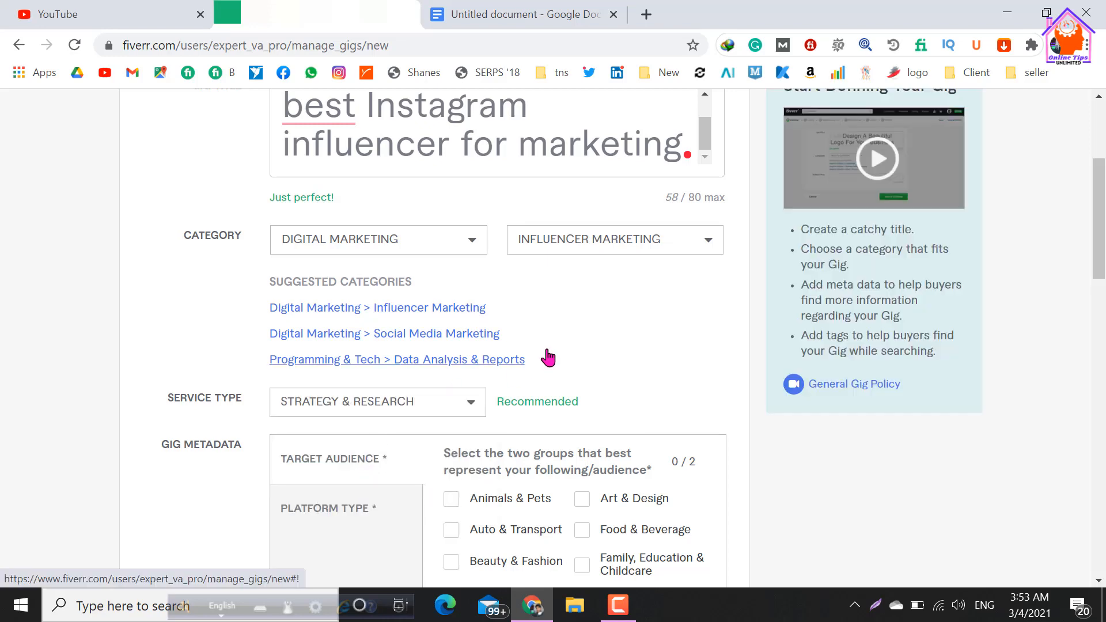
{"action": "left_click", "coordinate": [340, 318]}
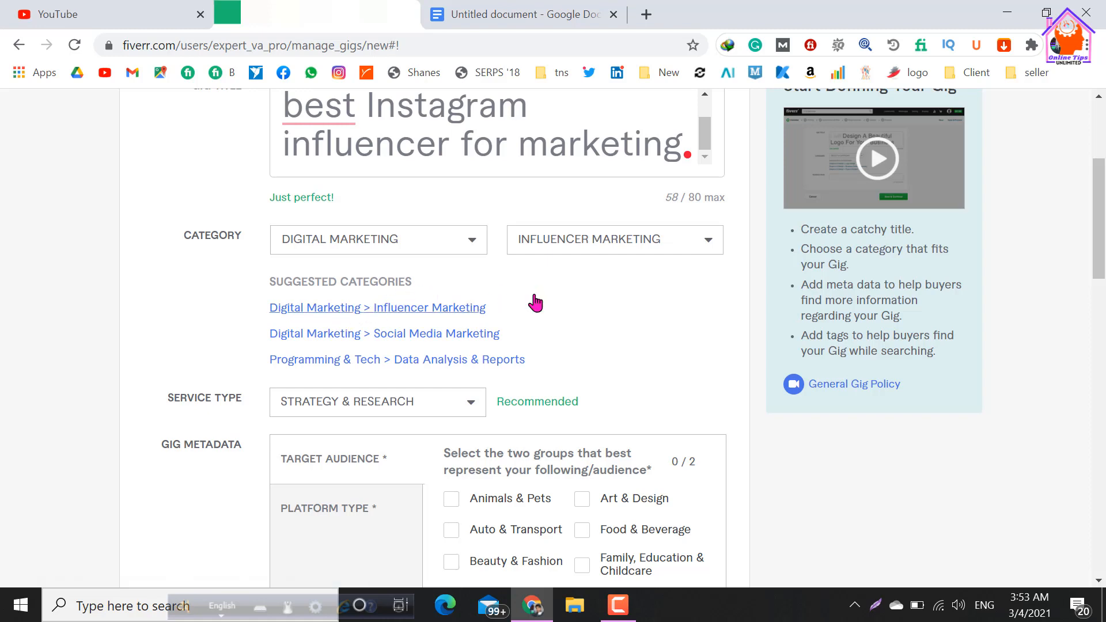
Select Beauty & Fashion and Sports & Fitness as the target audience in the gig metadata.
{"action": "scroll", "coordinate": [541, 316], "scroll_direction": "down", "scroll_amount": 5}
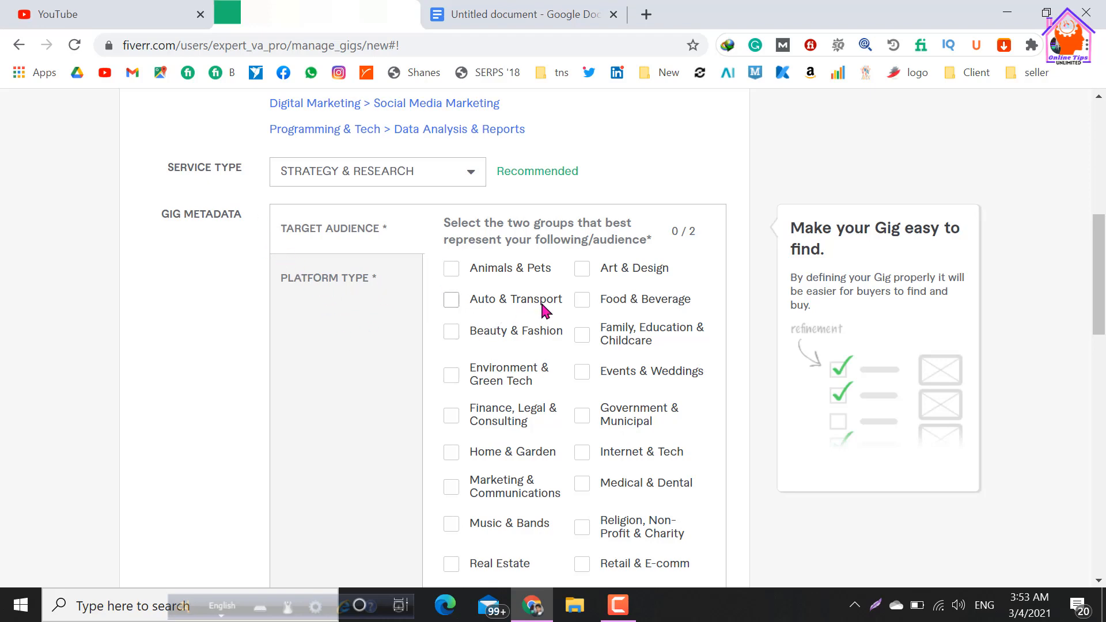
{"action": "scroll", "coordinate": [519, 310], "scroll_direction": "down", "scroll_amount": 2}
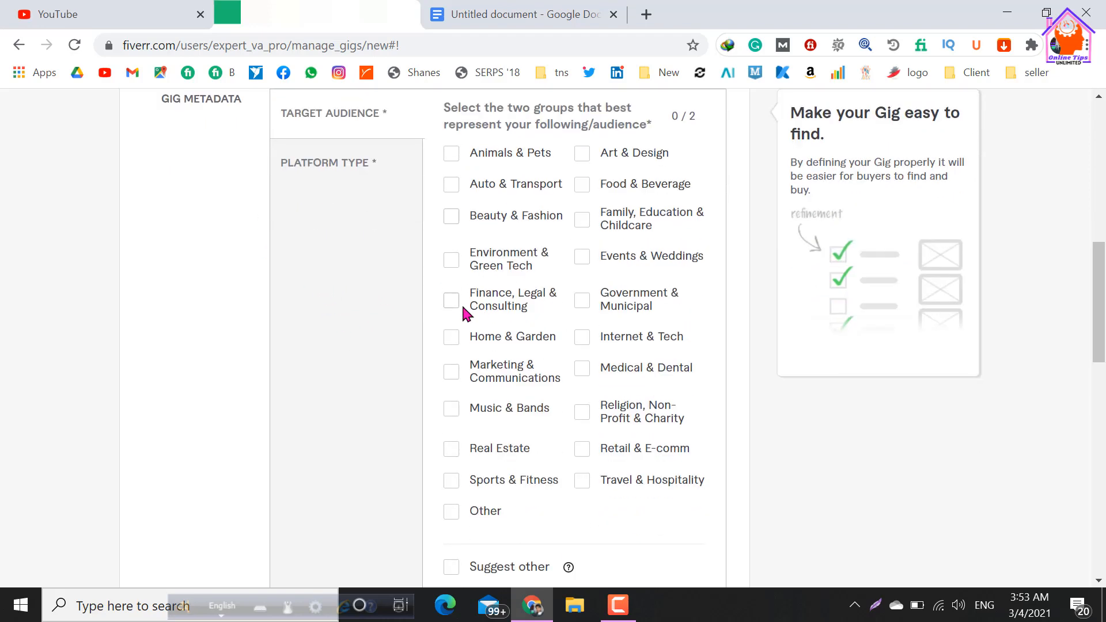
{"action": "left_click", "coordinate": [453, 217]}
{"action": "left_click", "coordinate": [452, 482]}
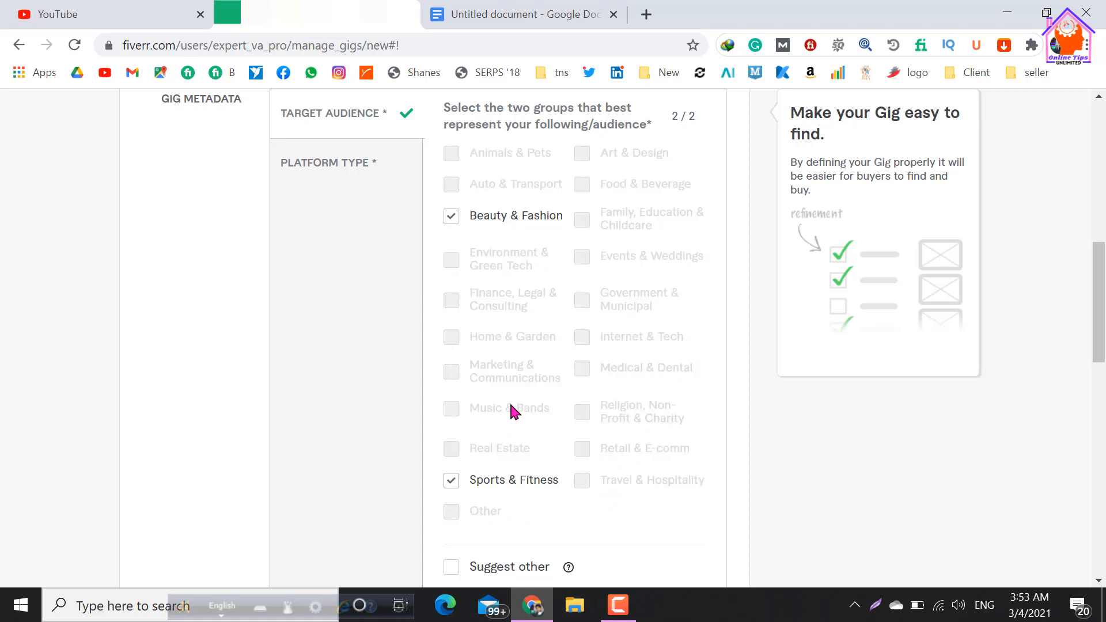
{"action": "scroll", "coordinate": [554, 347], "scroll_direction": "up", "scroll_amount": 2}
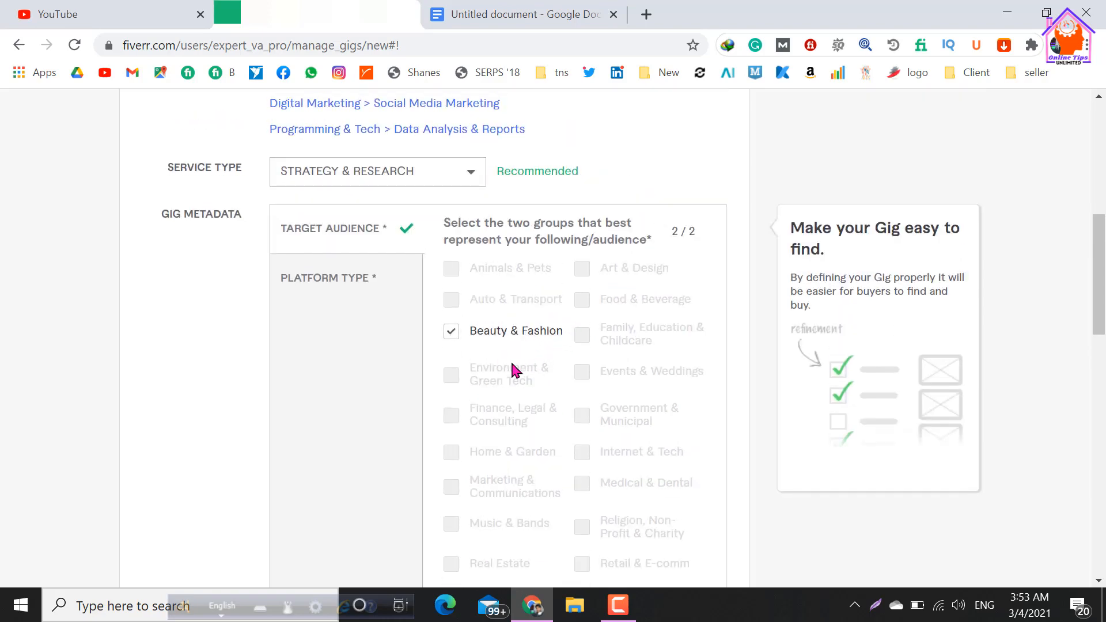
{"action": "scroll", "coordinate": [530, 364], "scroll_direction": "down", "scroll_amount": 4}
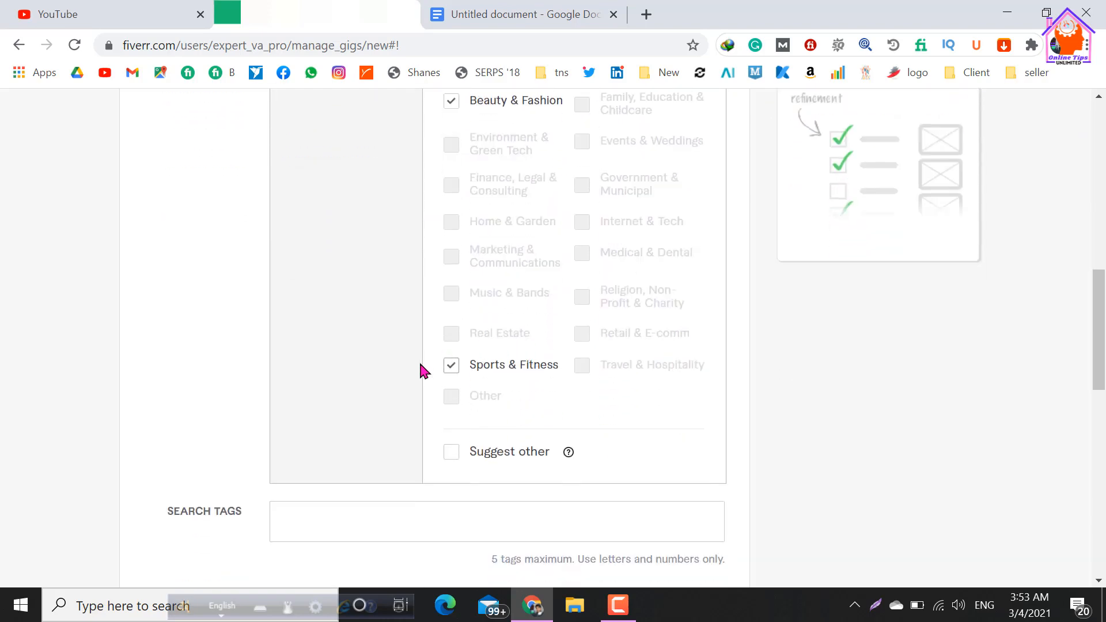
Switch to the Google Docs document and copy "influencer", the first entry under the Tag heading.
{"action": "scroll", "coordinate": [423, 369], "scroll_direction": "down", "scroll_amount": 2}
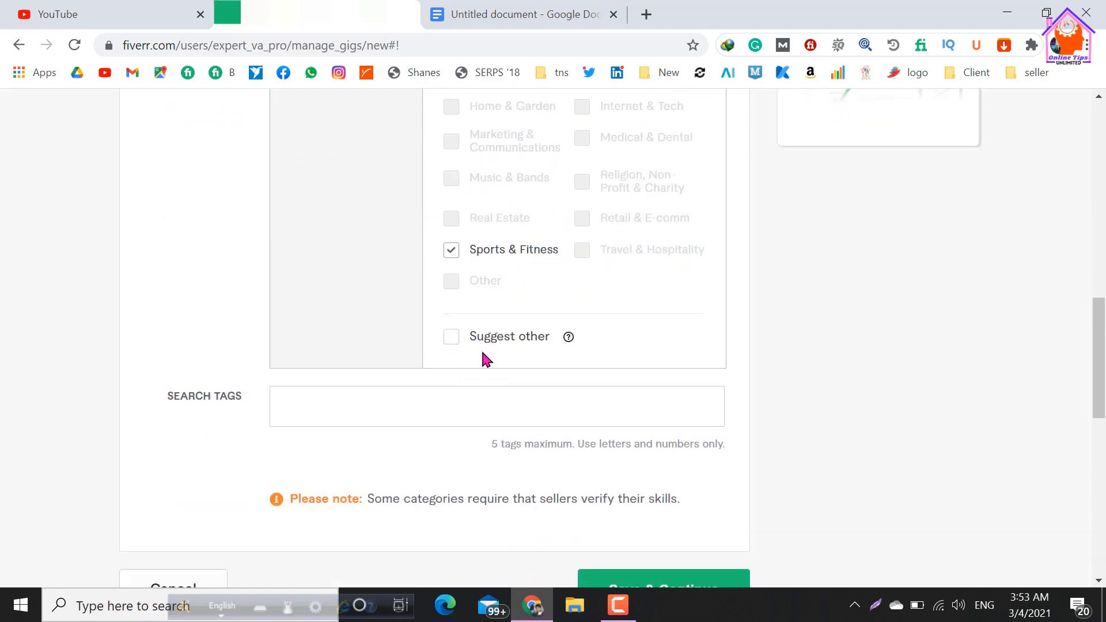
{"action": "left_click", "coordinate": [328, 388]}
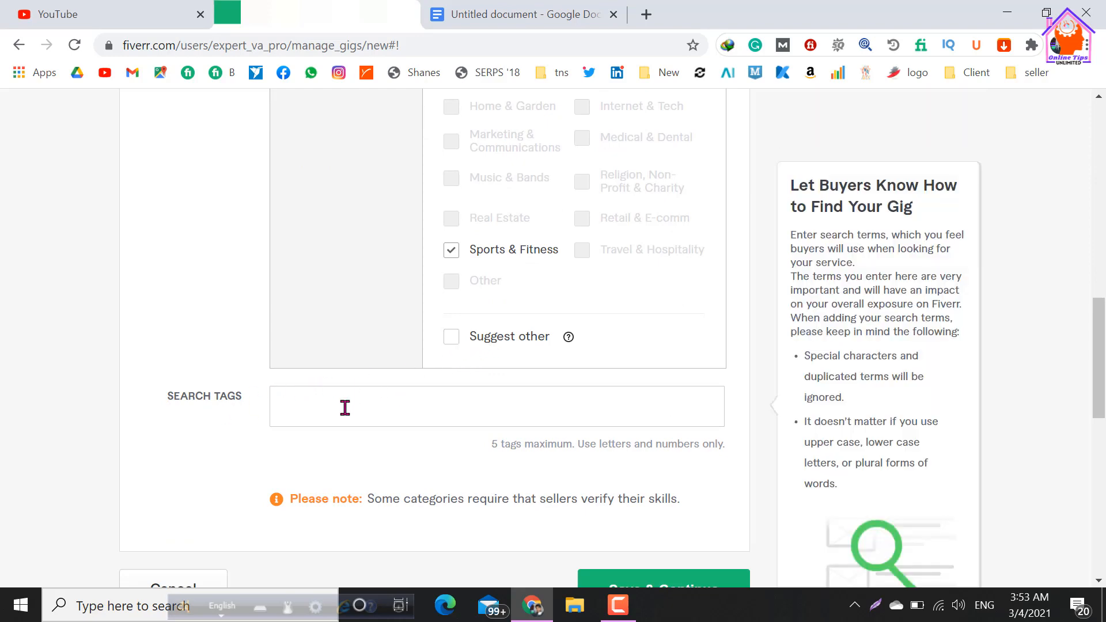
{"action": "scroll", "coordinate": [345, 408], "scroll_direction": "up", "scroll_amount": 10}
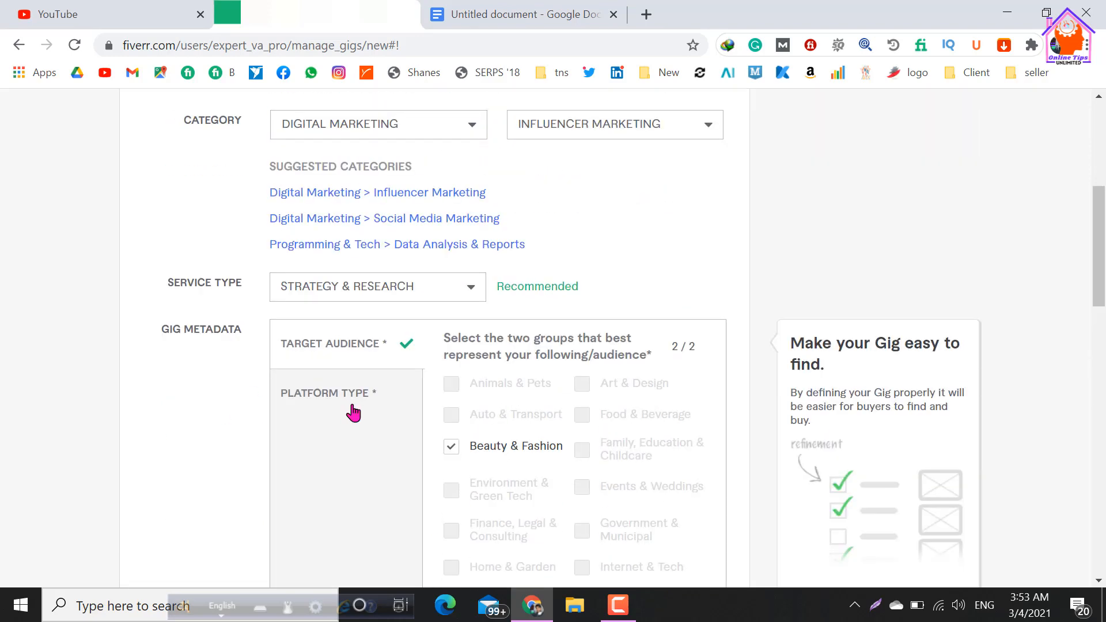
{"action": "scroll", "coordinate": [353, 413], "scroll_direction": "up", "scroll_amount": 2}
{"action": "scroll", "coordinate": [491, 421], "scroll_direction": "down", "scroll_amount": 4}
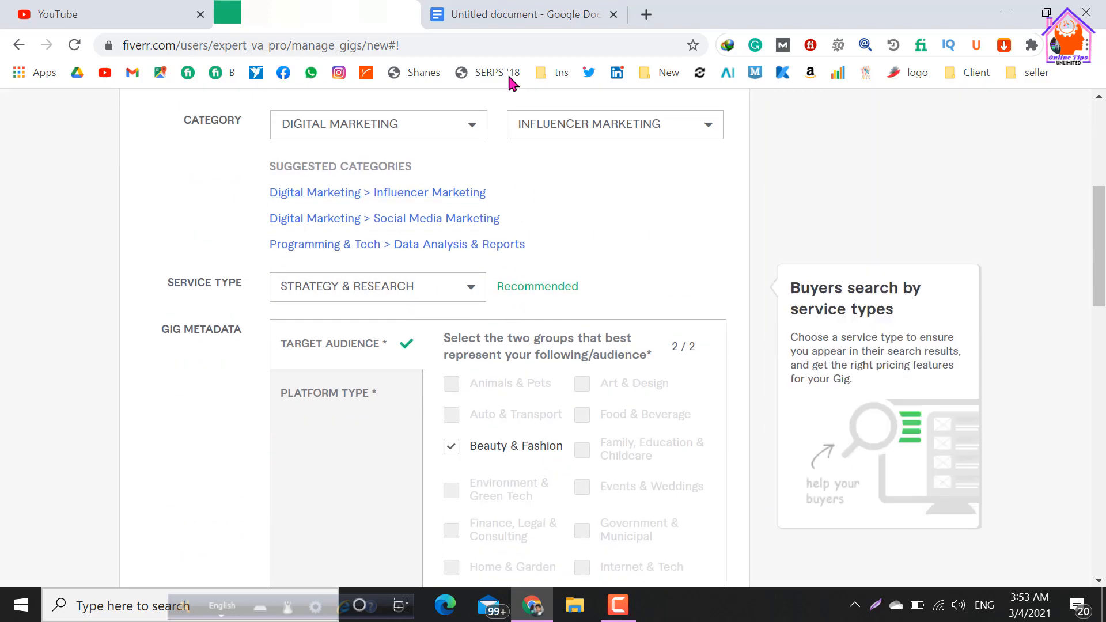
{"action": "left_click", "coordinate": [515, 22]}
{"action": "scroll", "coordinate": [582, 369], "scroll_direction": "down", "scroll_amount": 3}
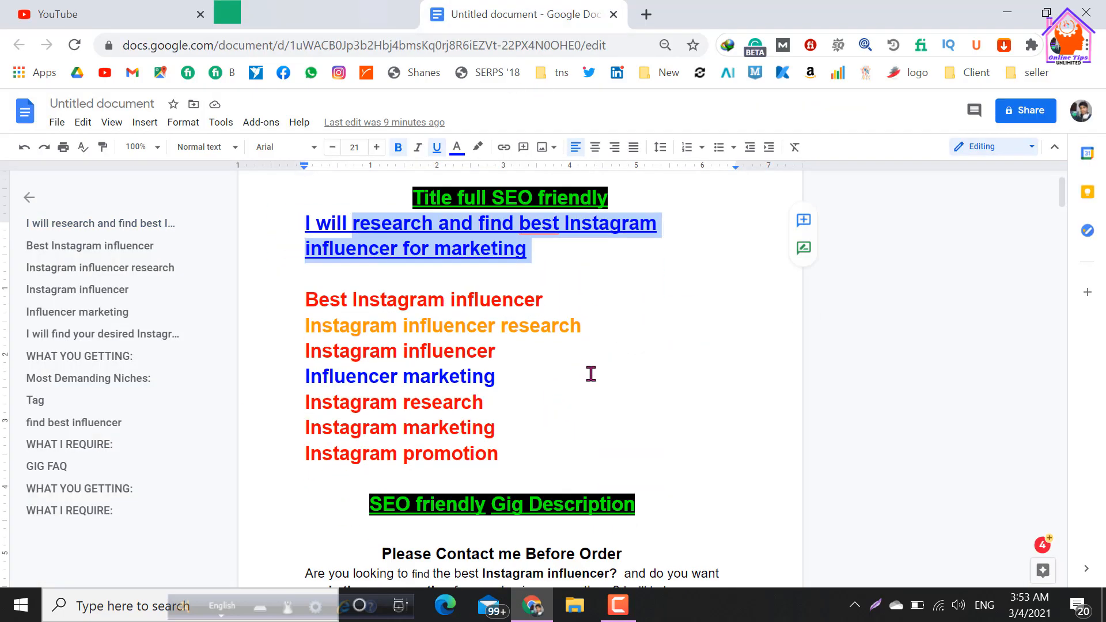
{"action": "scroll", "coordinate": [582, 376], "scroll_direction": "down", "scroll_amount": 20}
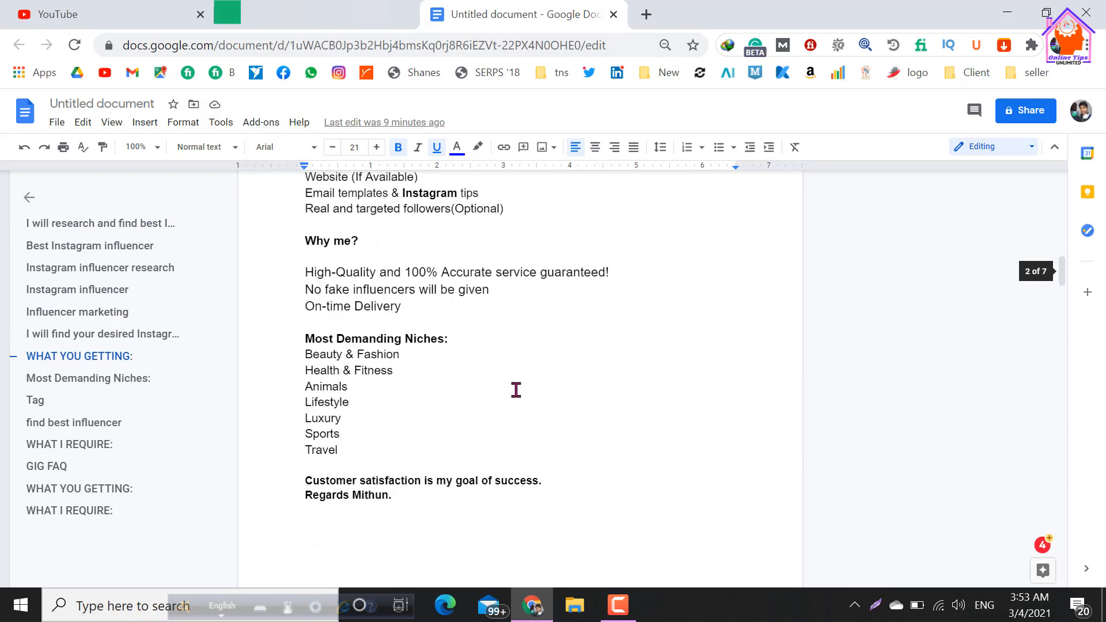
{"action": "scroll", "coordinate": [408, 430], "scroll_direction": "down", "scroll_amount": 4}
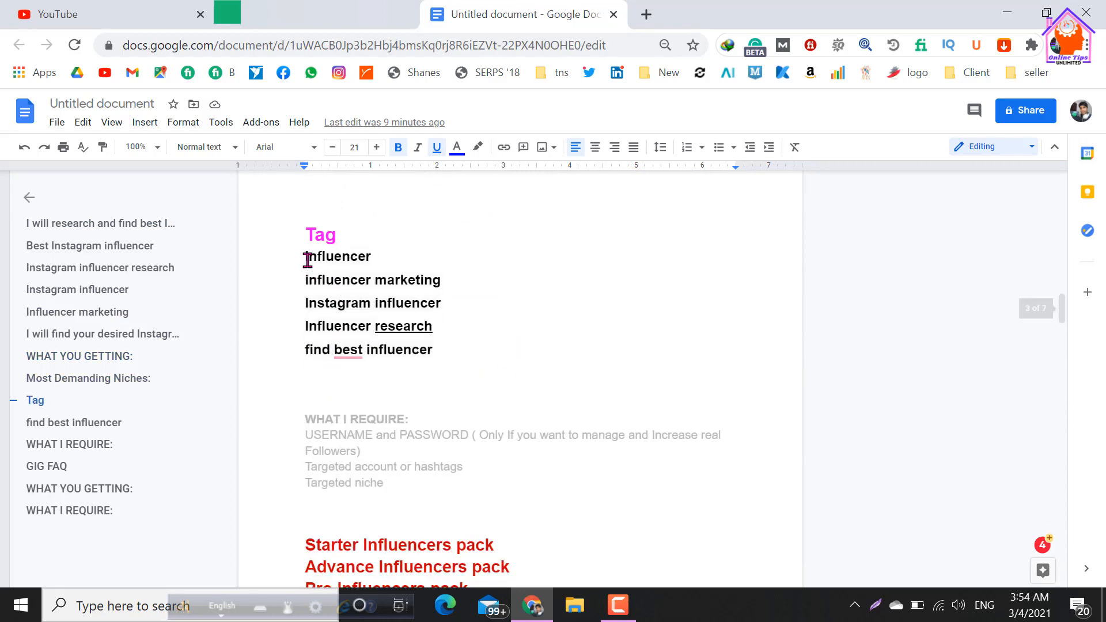
{"action": "double_click", "coordinate": [329, 259]}
{"action": "left_click", "coordinate": [381, 256]}
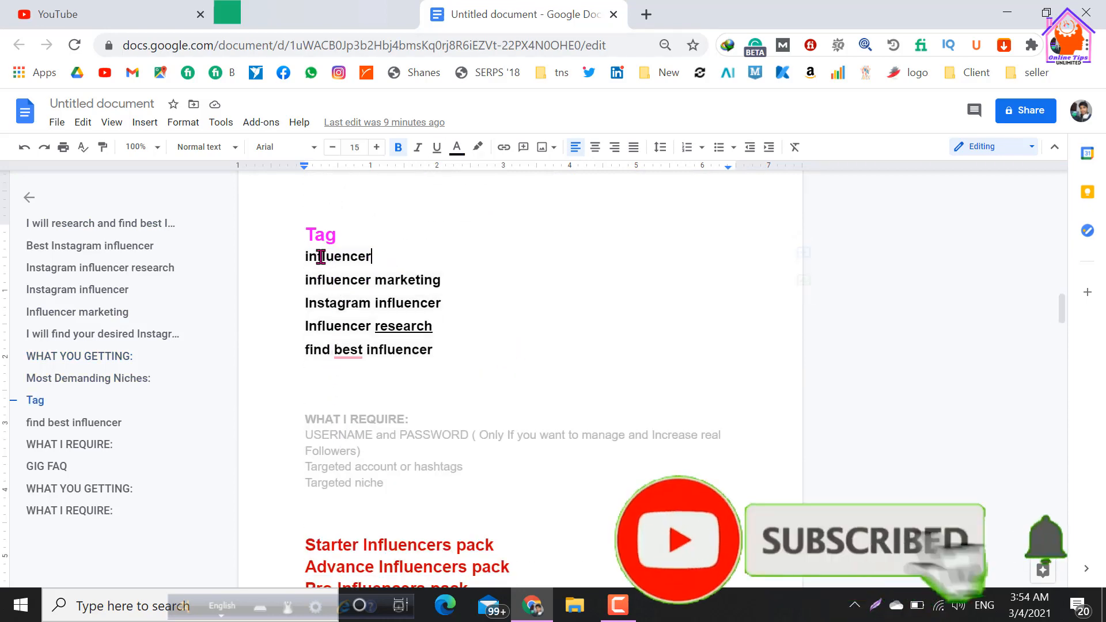
{"action": "left_click_drag", "start_coordinate": [306, 257], "coordinate": [388, 256]}
{"action": "key", "text": "ctrl+c"}
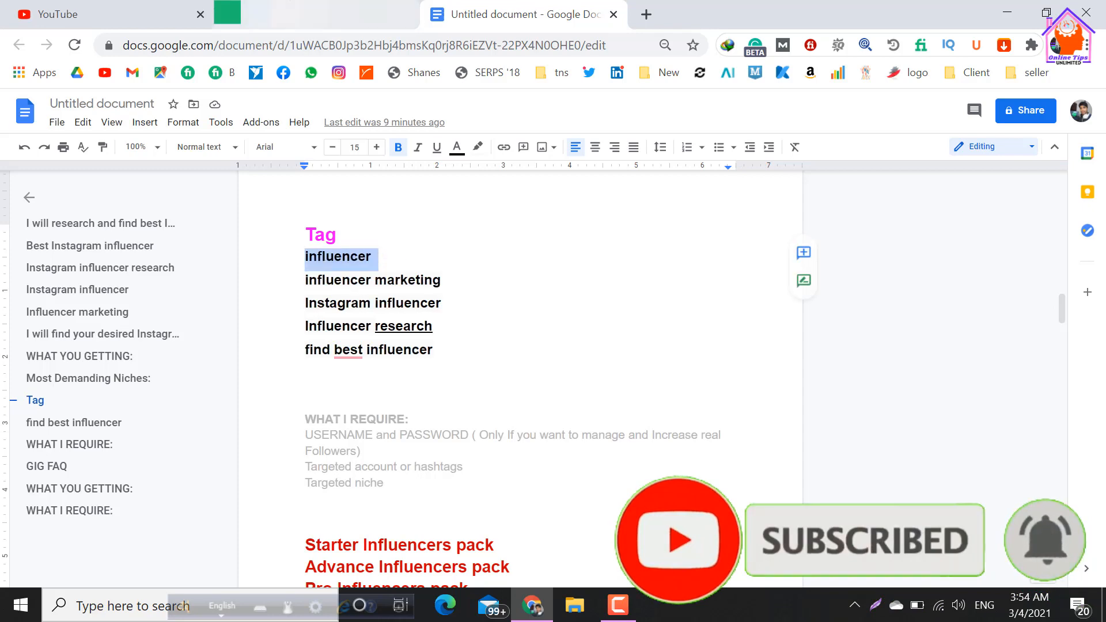
Return to the Fiverr gig page and add the copied "influencer" as the first search tag.
{"action": "left_click", "coordinate": [337, 15]}
{"action": "scroll", "coordinate": [398, 380], "scroll_direction": "down", "scroll_amount": 10}
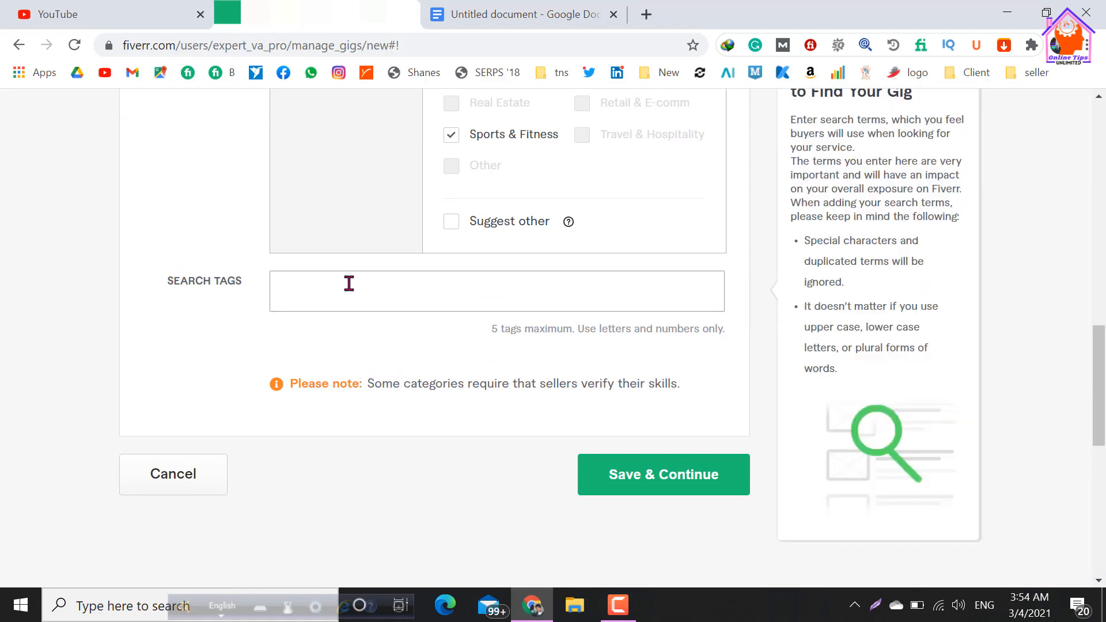
{"action": "key", "text": "ctrl+v"}
{"action": "key", "text": "Return"}
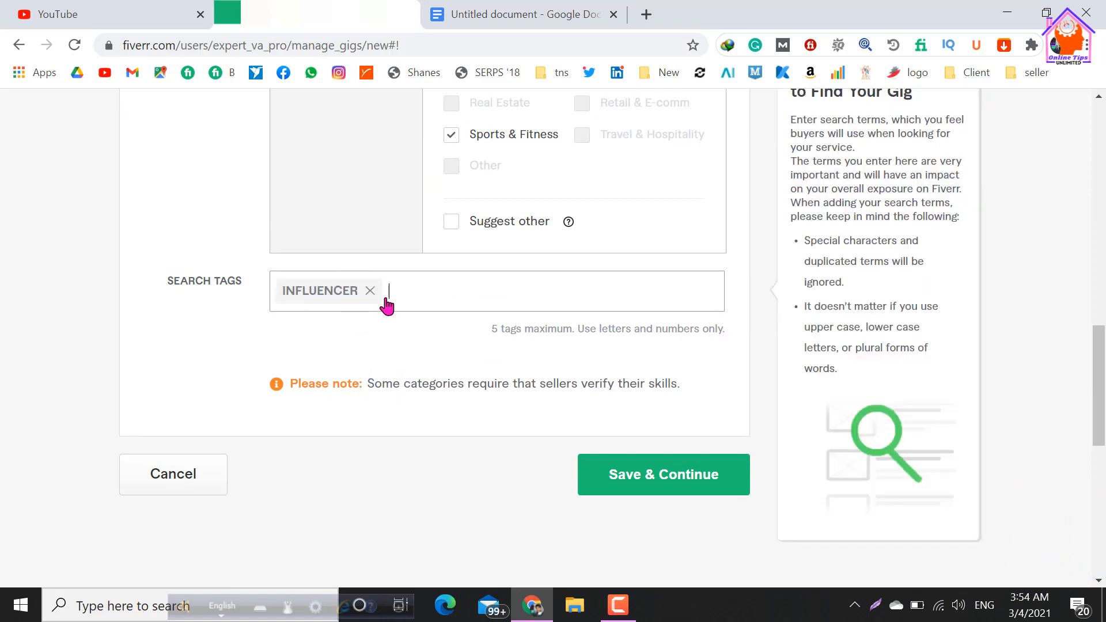
Add "influencer marketing" and "Instagram influencer" from the document's Tag list as search tags on the Fiverr gig.
{"action": "left_click", "coordinate": [482, 10]}
{"action": "left_click_drag", "start_coordinate": [306, 280], "coordinate": [445, 278]}
{"action": "key", "text": "ctrl+c"}
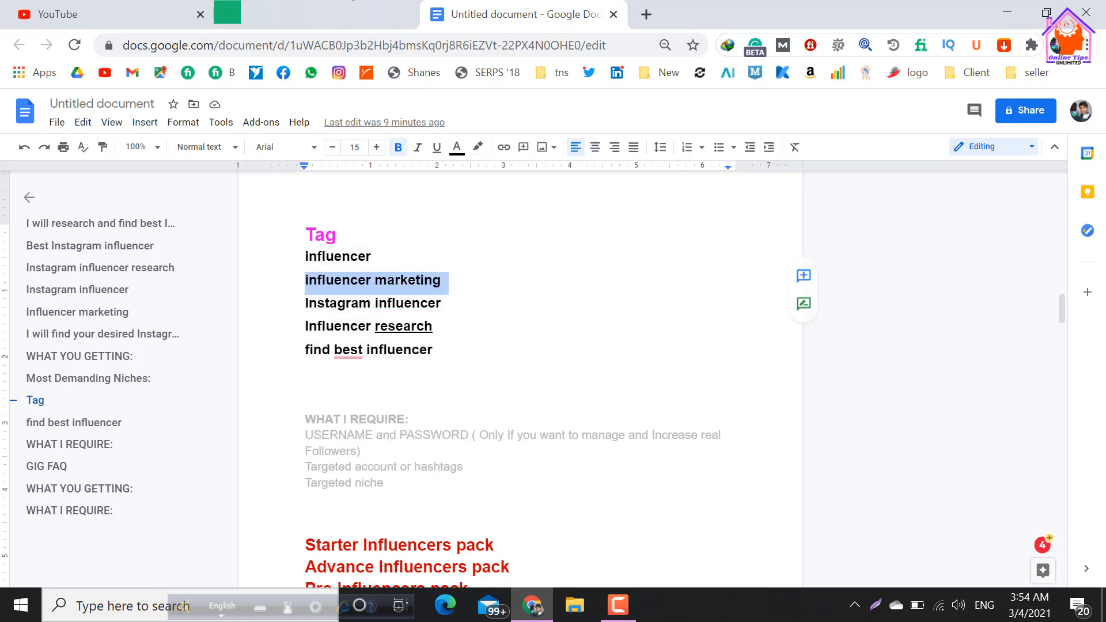
{"action": "left_click", "coordinate": [316, 14]}
{"action": "key", "text": "ctrl+v"}
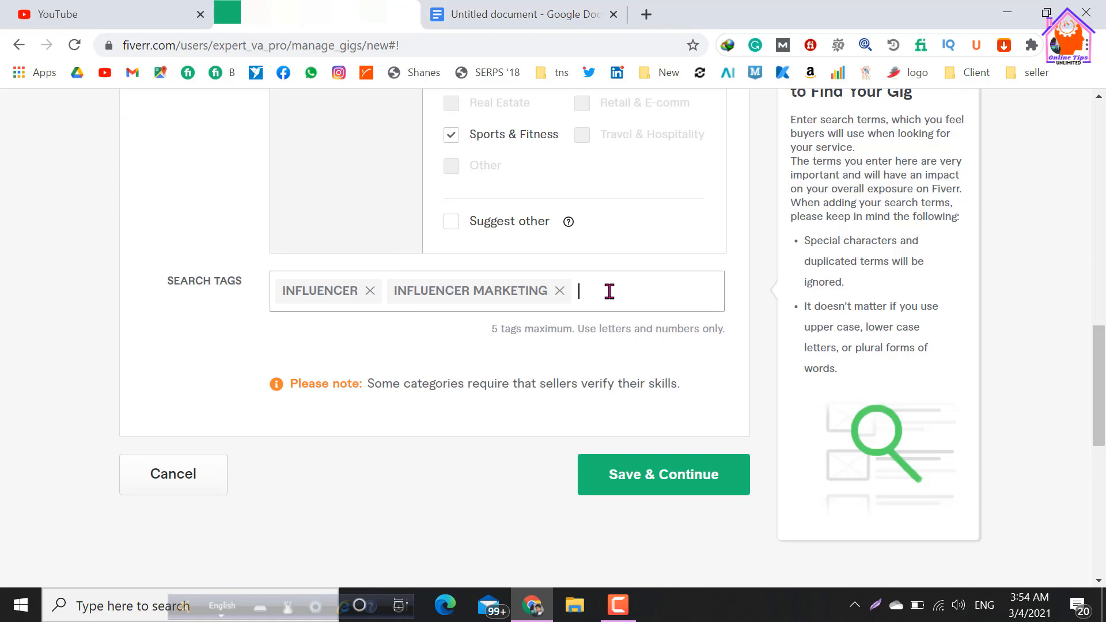
{"action": "type", "text": "Instagram influencer"}
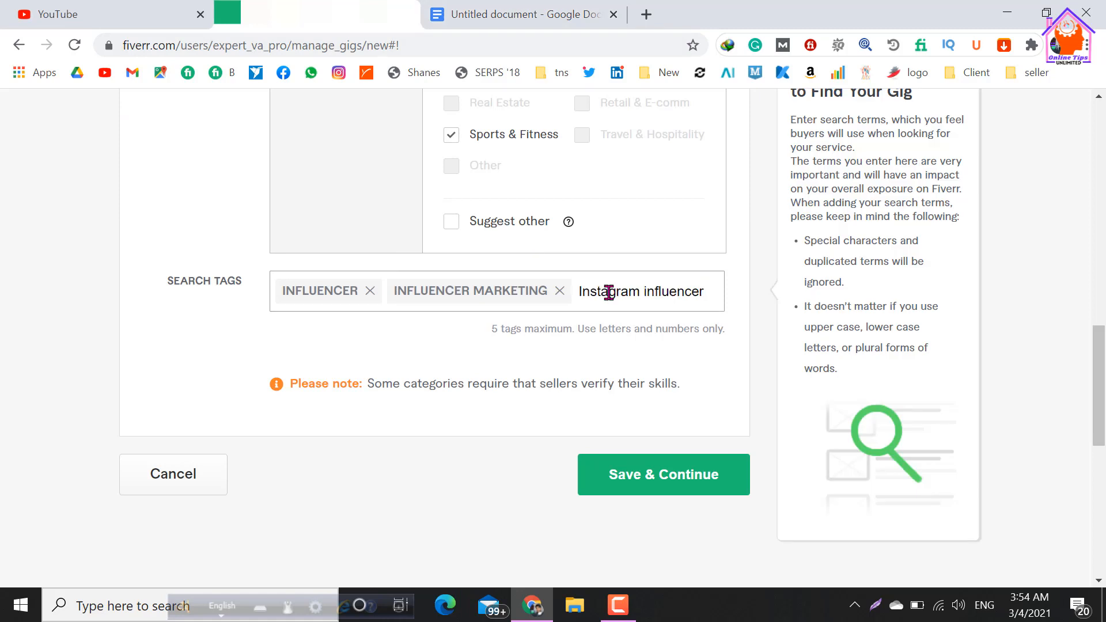
{"action": "key", "text": "Return"}
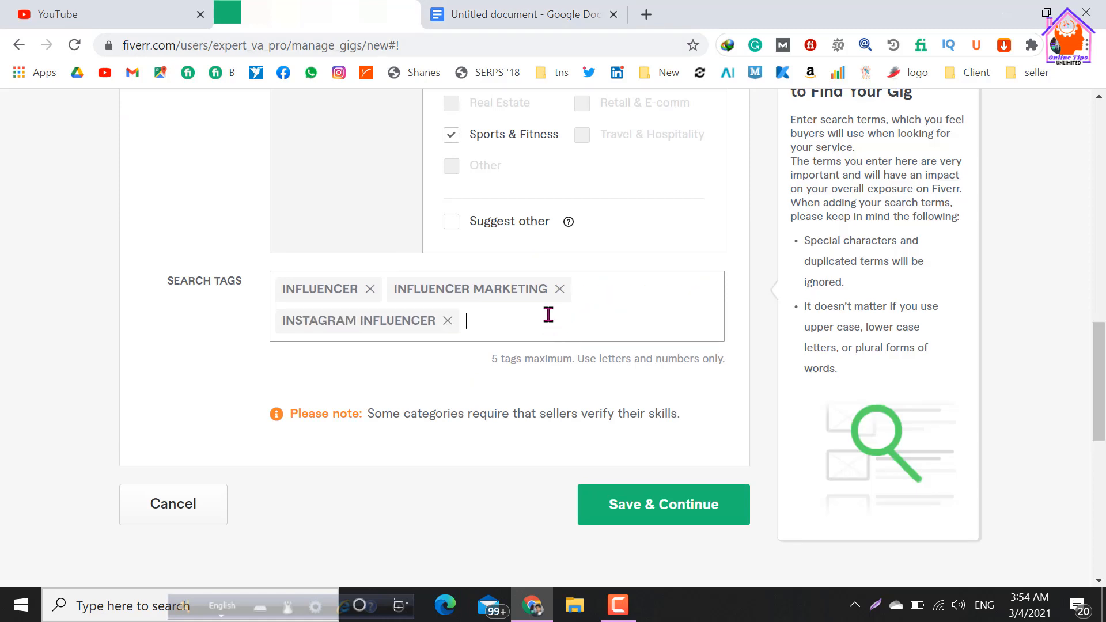
Copy "Influencer research" from the document's Tag list and add it as a search tag on the Fiverr gig.
{"action": "left_click", "coordinate": [511, 15]}
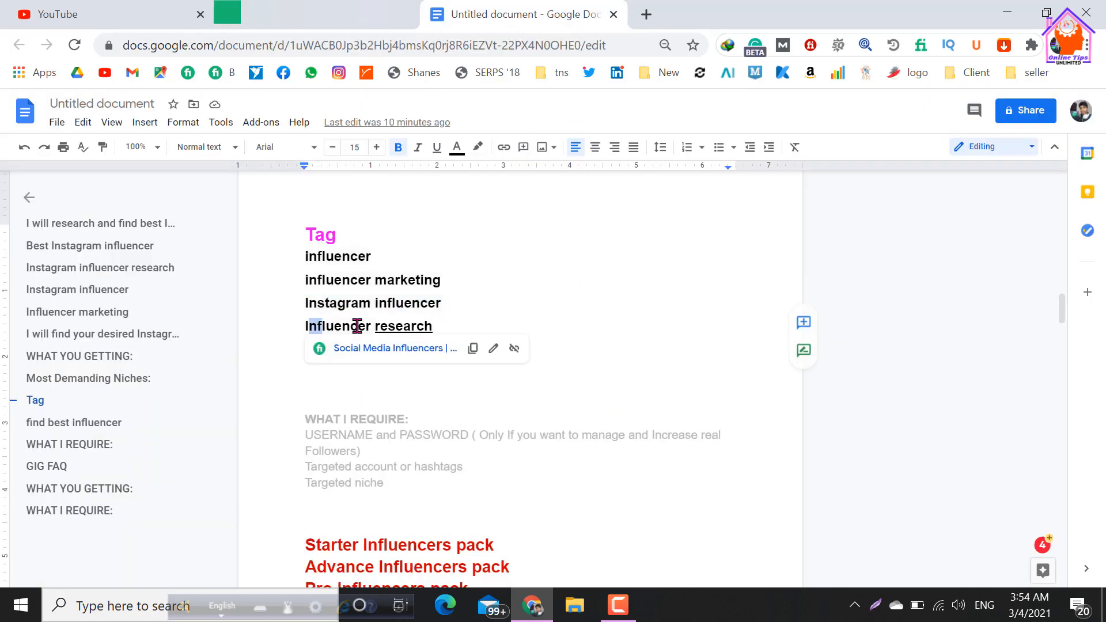
{"action": "double_click", "coordinate": [329, 327]}
{"action": "left_click", "coordinate": [299, 330]}
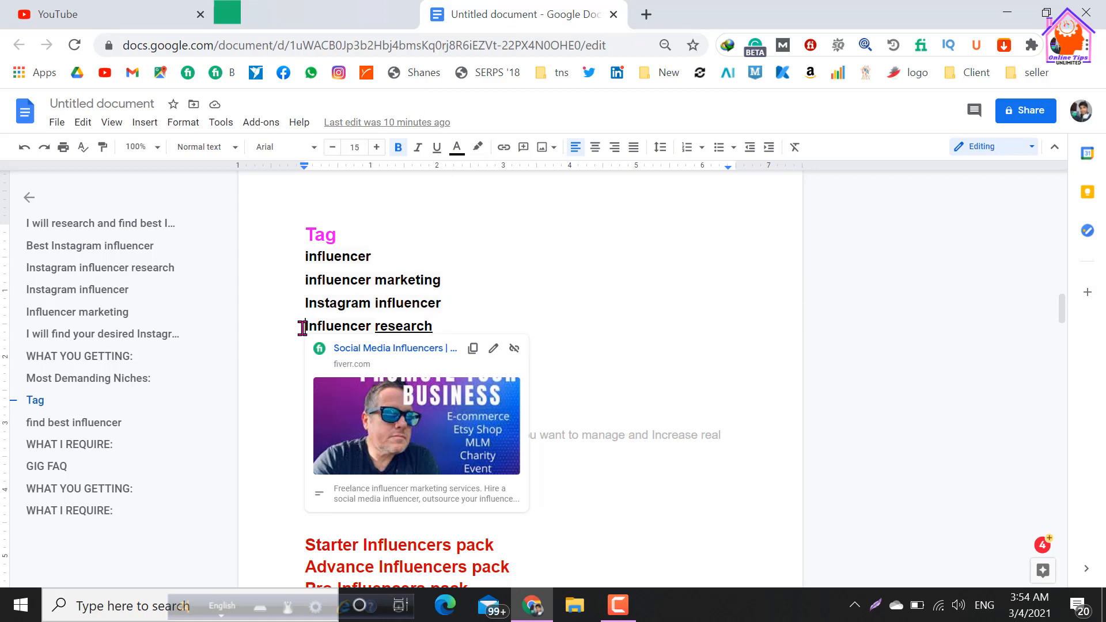
{"action": "left_click_drag", "start_coordinate": [301, 328], "coordinate": [441, 326]}
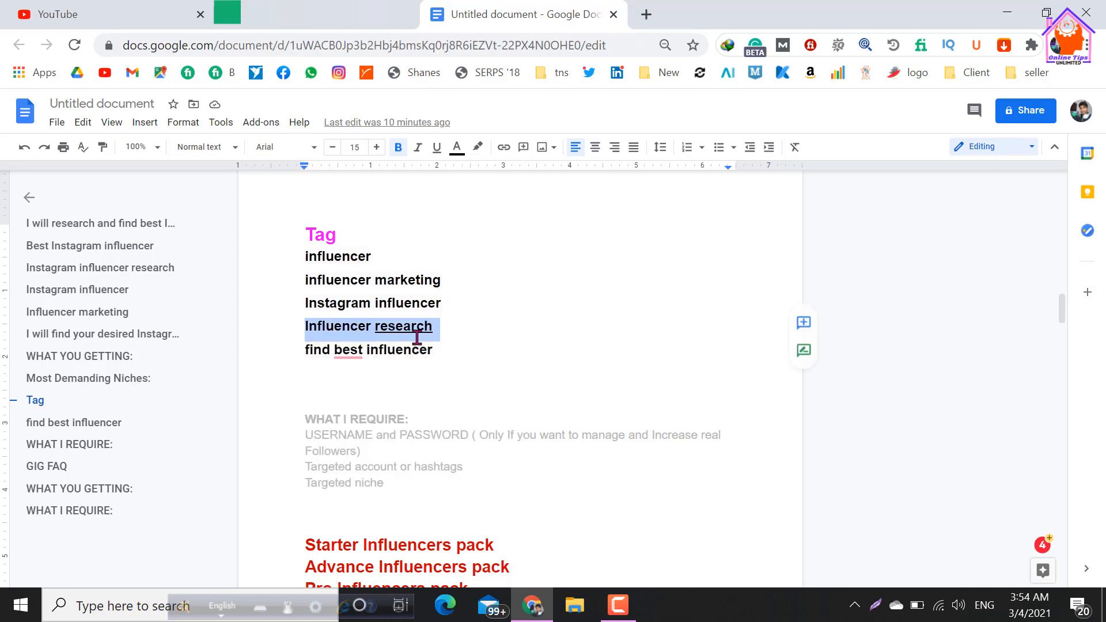
{"action": "key", "text": "ctrl+c"}
{"action": "left_click", "coordinate": [323, 14]}
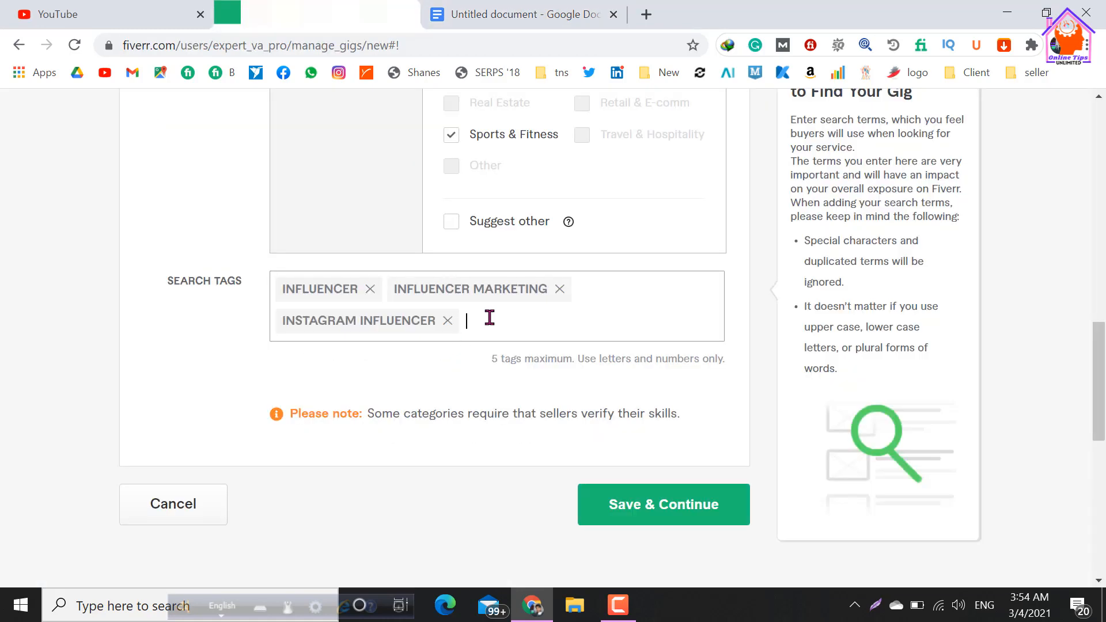
{"action": "key", "text": "ctrl+v"}
{"action": "key", "text": "Return"}
Copy "find best influencer" from the document's Tag list and add it as the fifth search tag on Fiverr.
{"action": "left_click", "coordinate": [534, 23]}
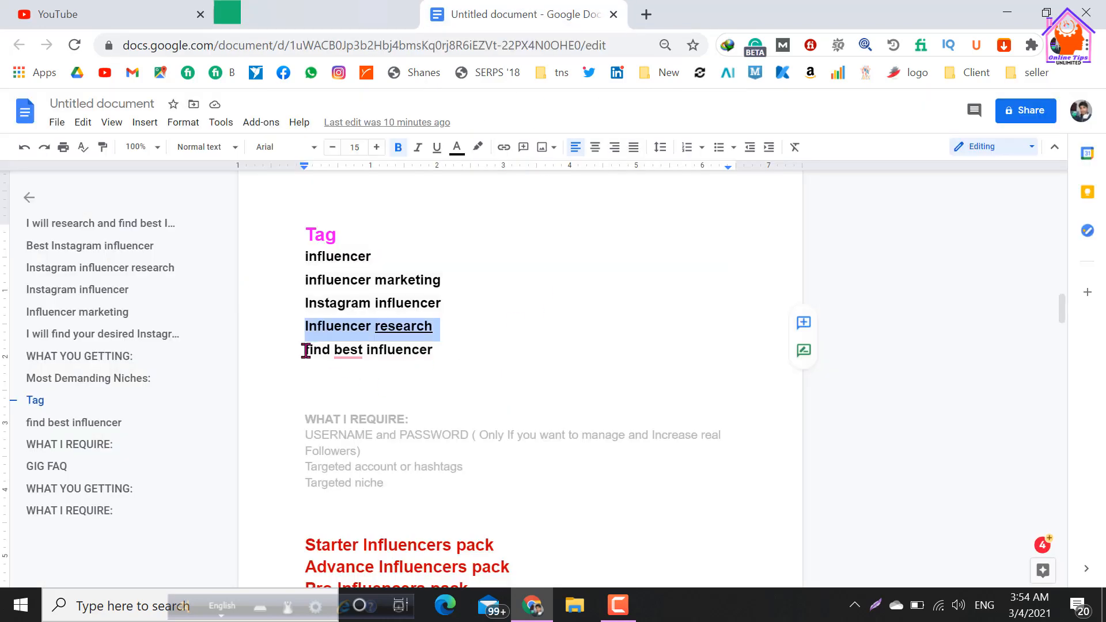
{"action": "left_click_drag", "start_coordinate": [304, 348], "coordinate": [433, 349]}
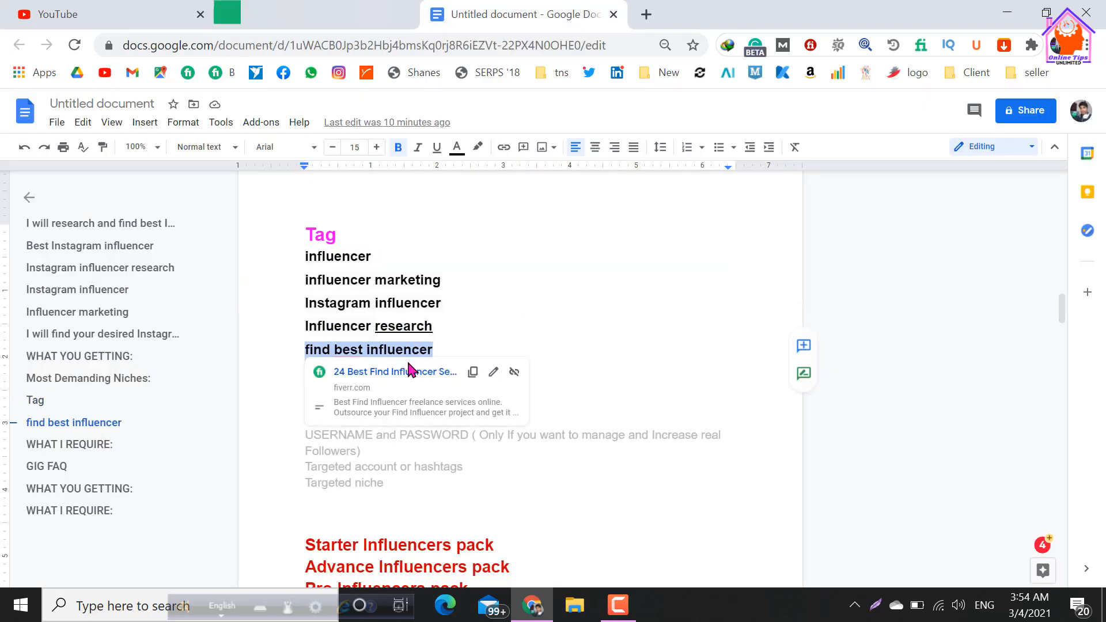
{"action": "key", "text": "ctrl+c"}
{"action": "left_click", "coordinate": [340, 14]}
{"action": "left_click", "coordinate": [647, 324]}
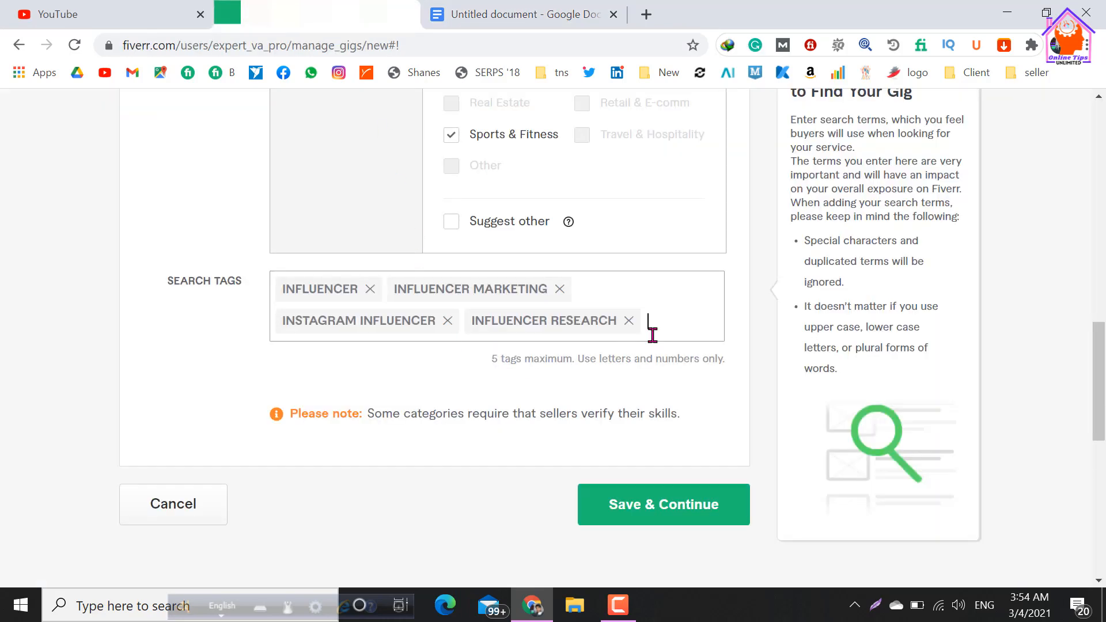
{"action": "key", "text": "ctrl+v"}
{"action": "key", "text": "Return"}
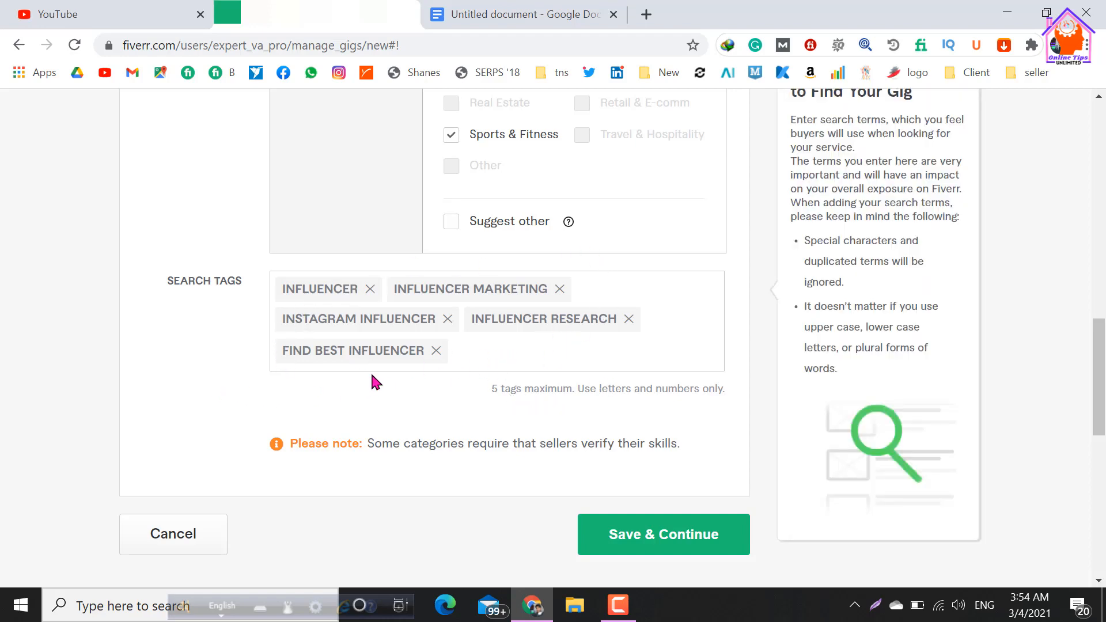
Review the full wording of the gig title on the Fiverr overview page.
{"action": "scroll", "coordinate": [458, 315], "scroll_direction": "up", "scroll_amount": 10}
{"action": "scroll", "coordinate": [465, 323], "scroll_direction": "up", "scroll_amount": 2}
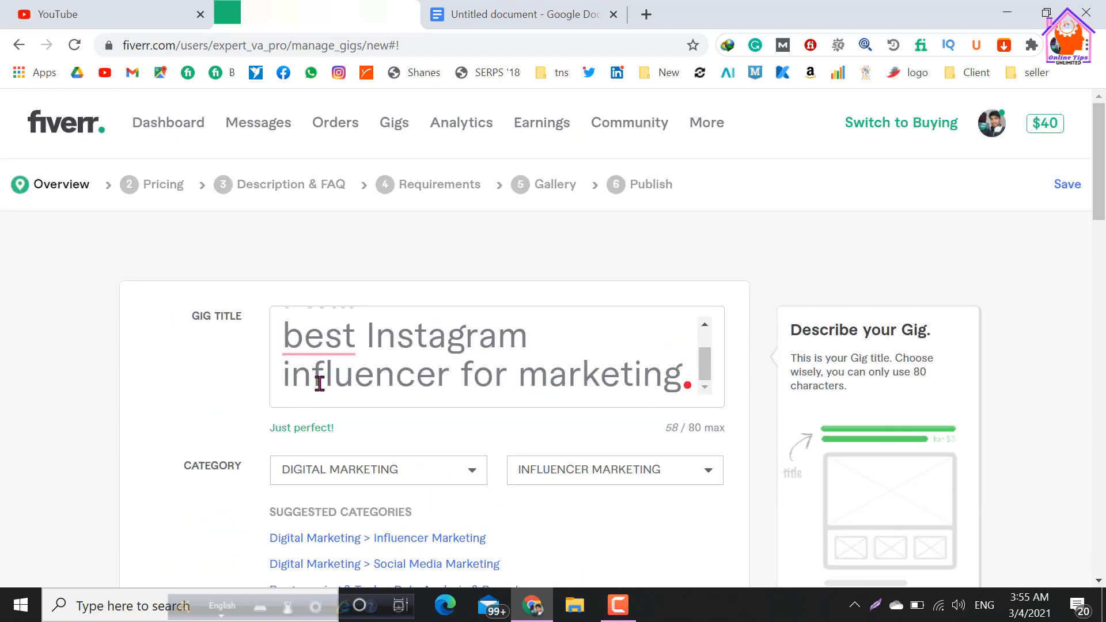
{"action": "scroll", "coordinate": [368, 352], "scroll_direction": "up", "scroll_amount": 1}
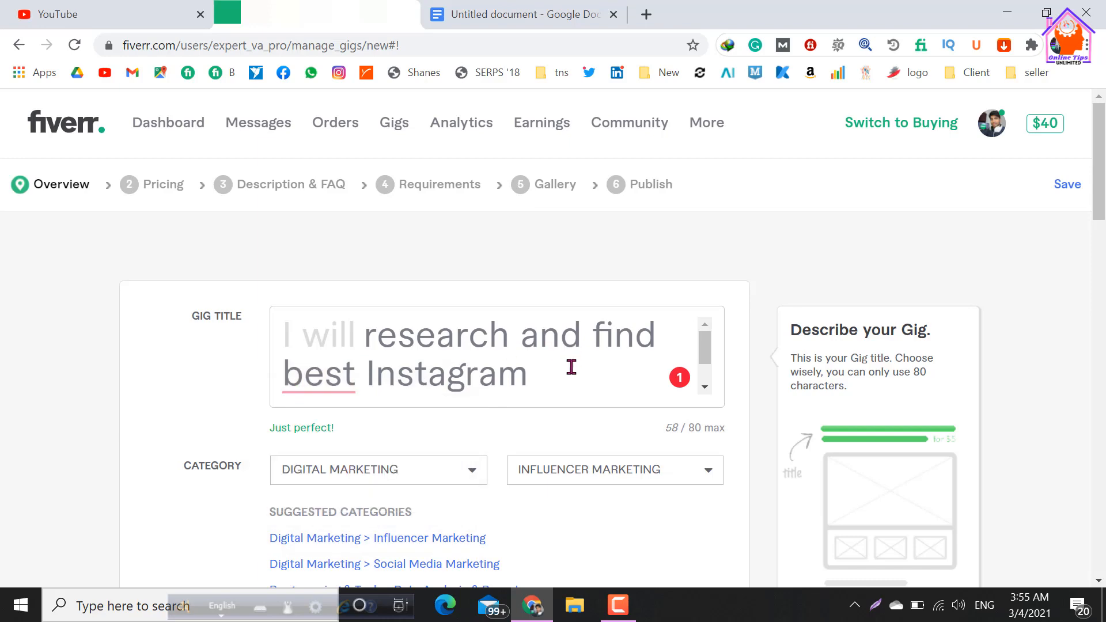
{"action": "scroll", "coordinate": [545, 363], "scroll_direction": "down", "scroll_amount": 1}
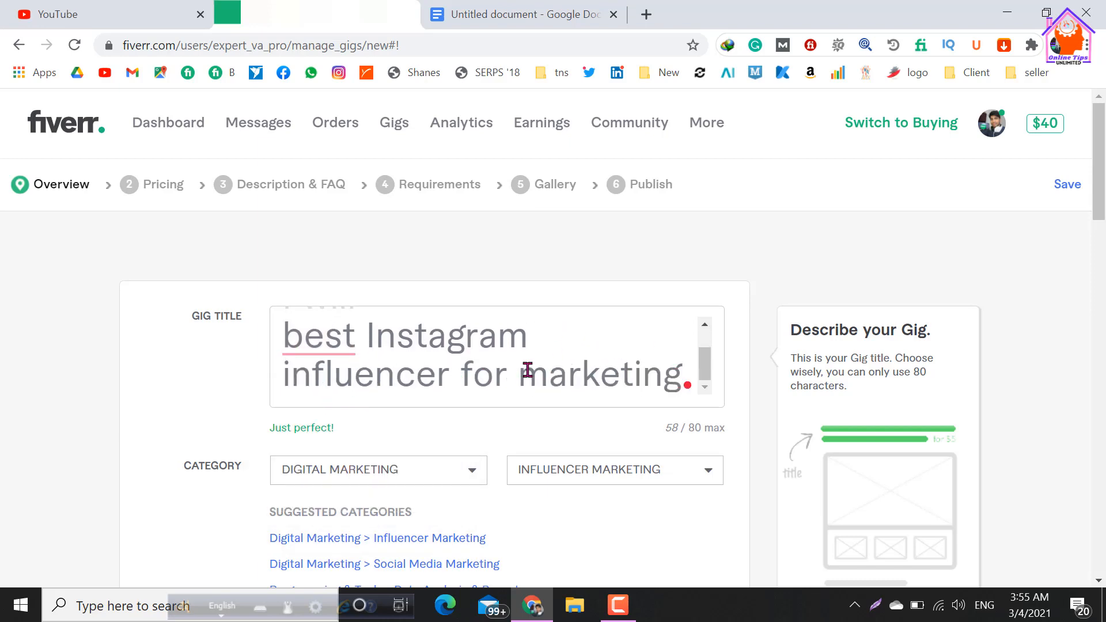
In the Google Docs document, compare the keywords "Best Instagram influencer" and "Instagram influencer research" with the wording of the SEO-friendly title.
{"action": "left_click", "coordinate": [562, 13]}
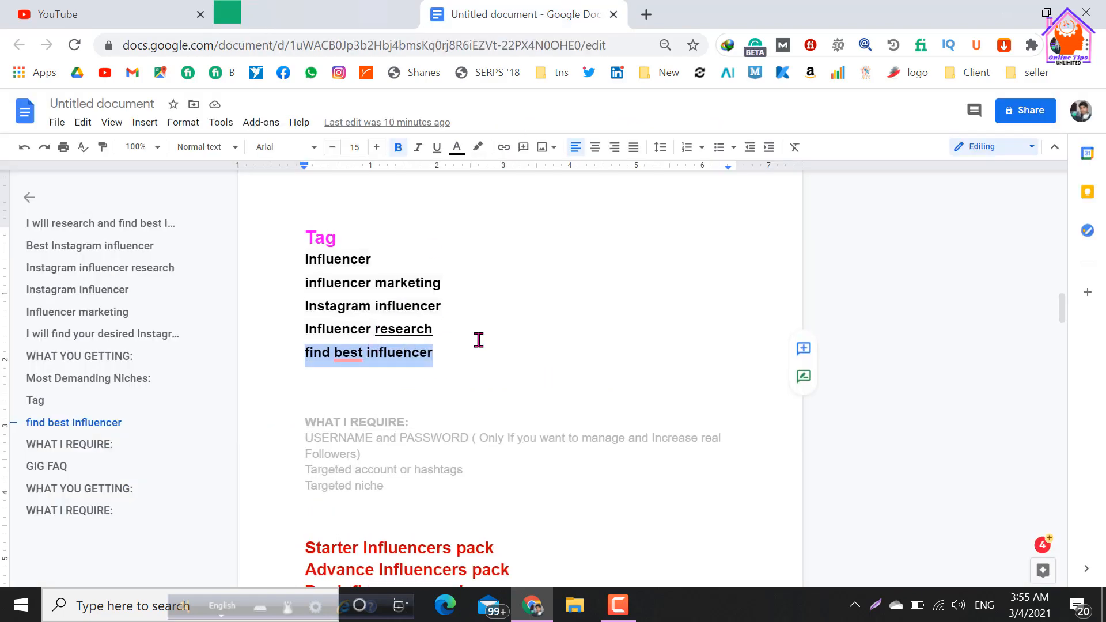
{"action": "scroll", "coordinate": [478, 343], "scroll_direction": "up", "scroll_amount": 15}
{"action": "scroll", "coordinate": [481, 344], "scroll_direction": "up", "scroll_amount": 3}
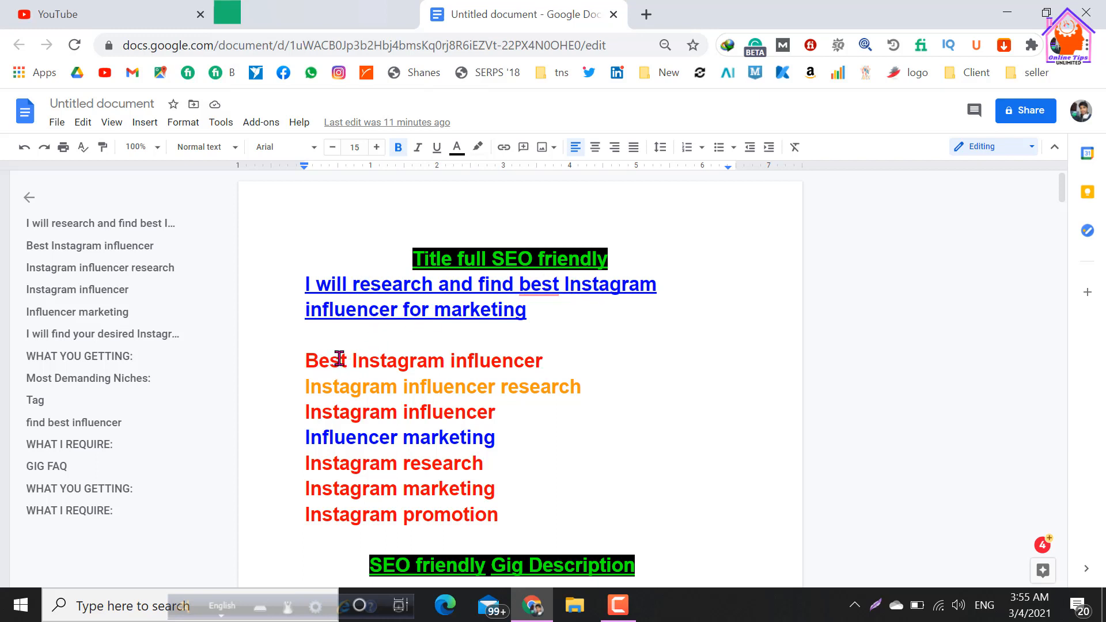
{"action": "left_click_drag", "start_coordinate": [310, 361], "coordinate": [544, 362]}
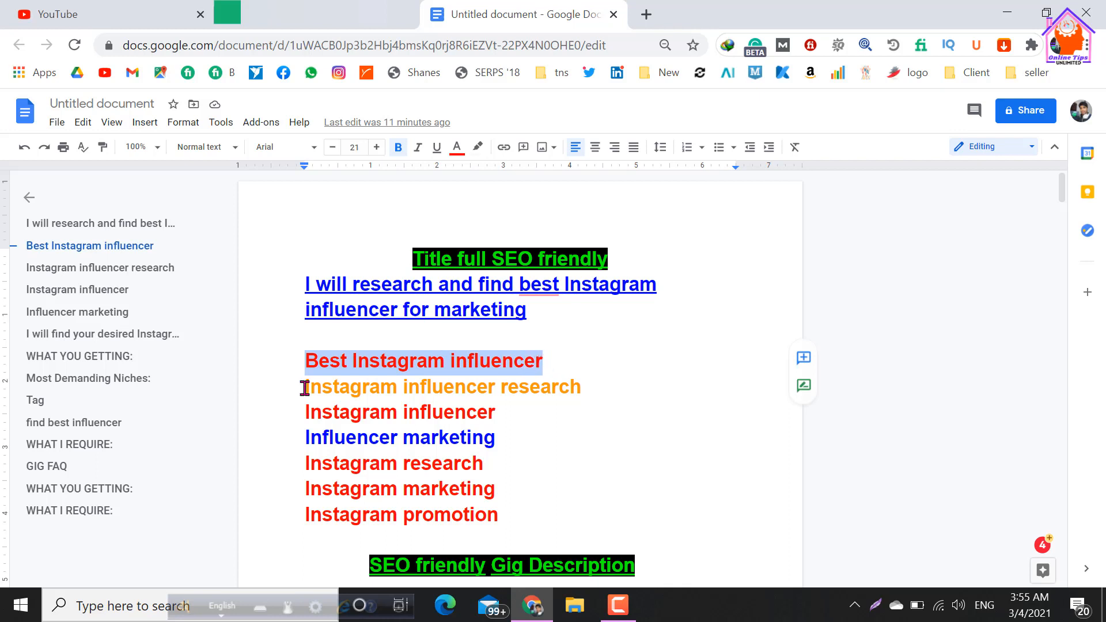
{"action": "left_click", "coordinate": [553, 369]}
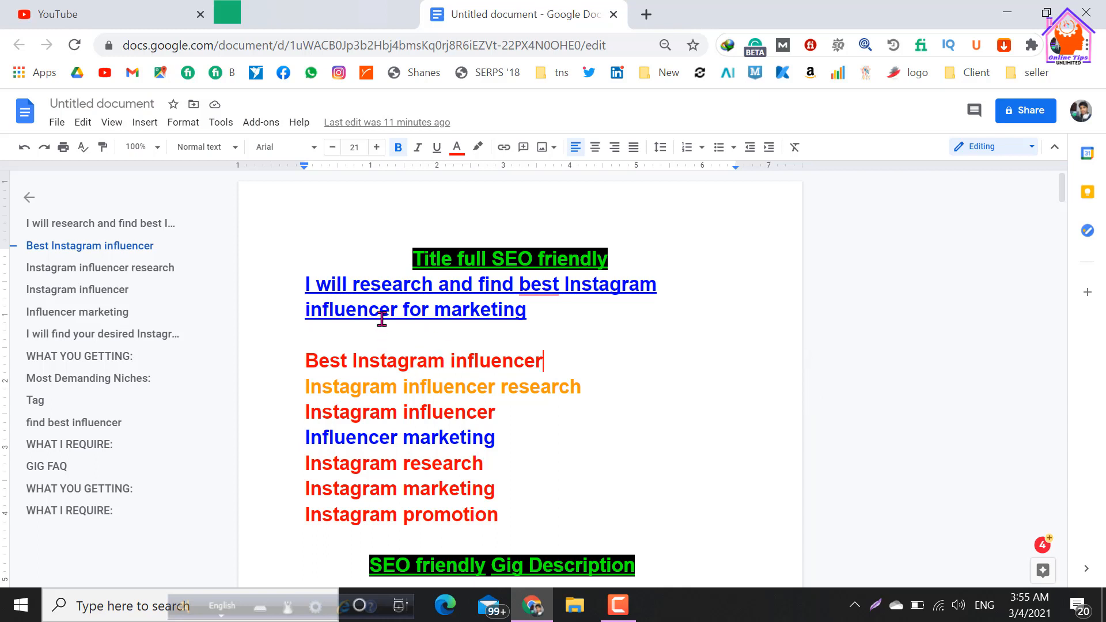
{"action": "mouse_move", "coordinate": [526, 285]}
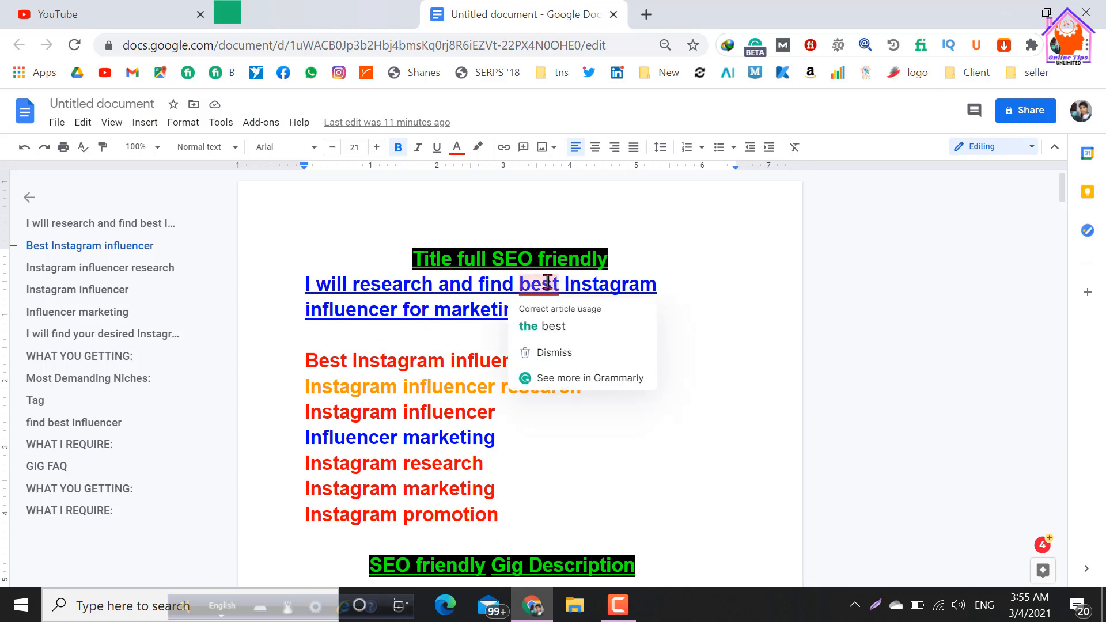
{"action": "left_click_drag", "start_coordinate": [523, 285], "coordinate": [397, 312]}
{"action": "left_click", "coordinate": [295, 387]}
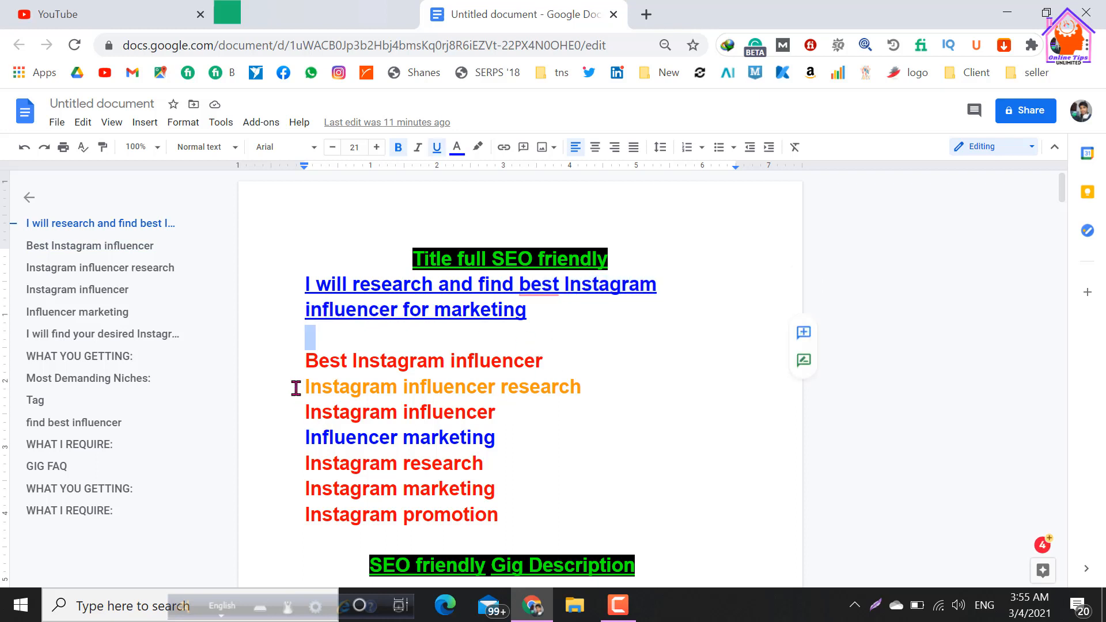
{"action": "left_click_drag", "start_coordinate": [327, 384], "coordinate": [578, 388]}
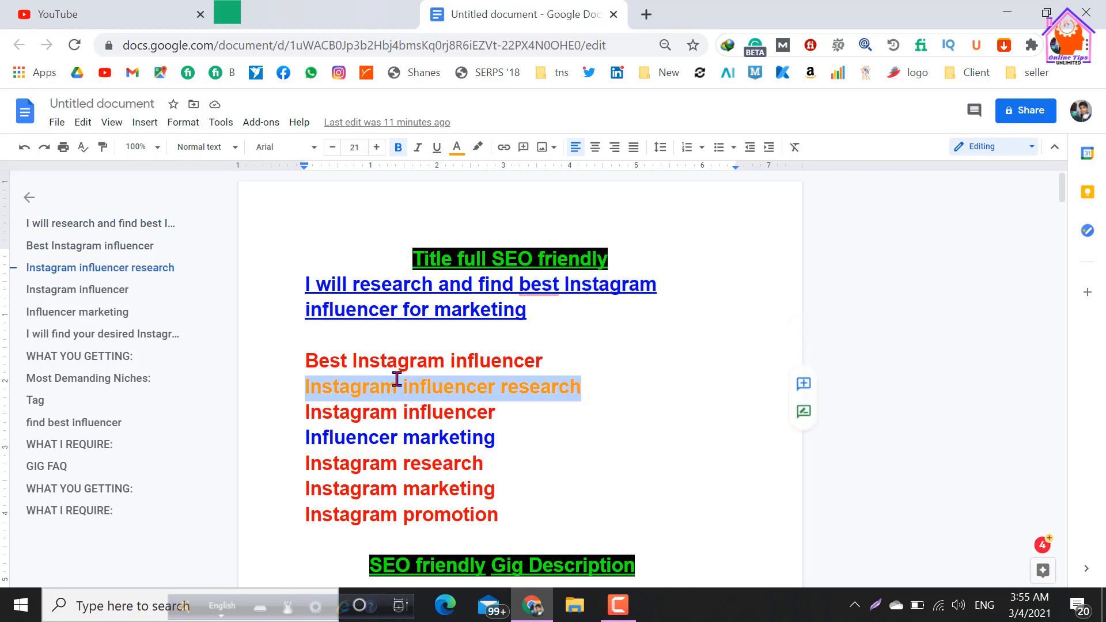
{"action": "left_click", "coordinate": [496, 412]}
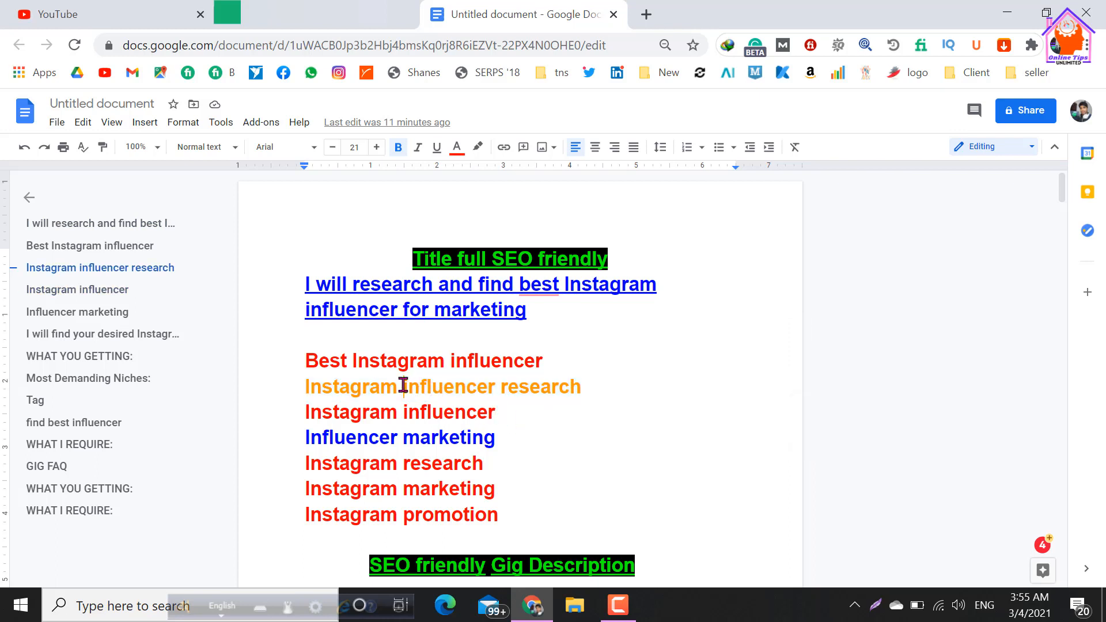
{"action": "left_click_drag", "start_coordinate": [403, 388], "coordinate": [578, 388]}
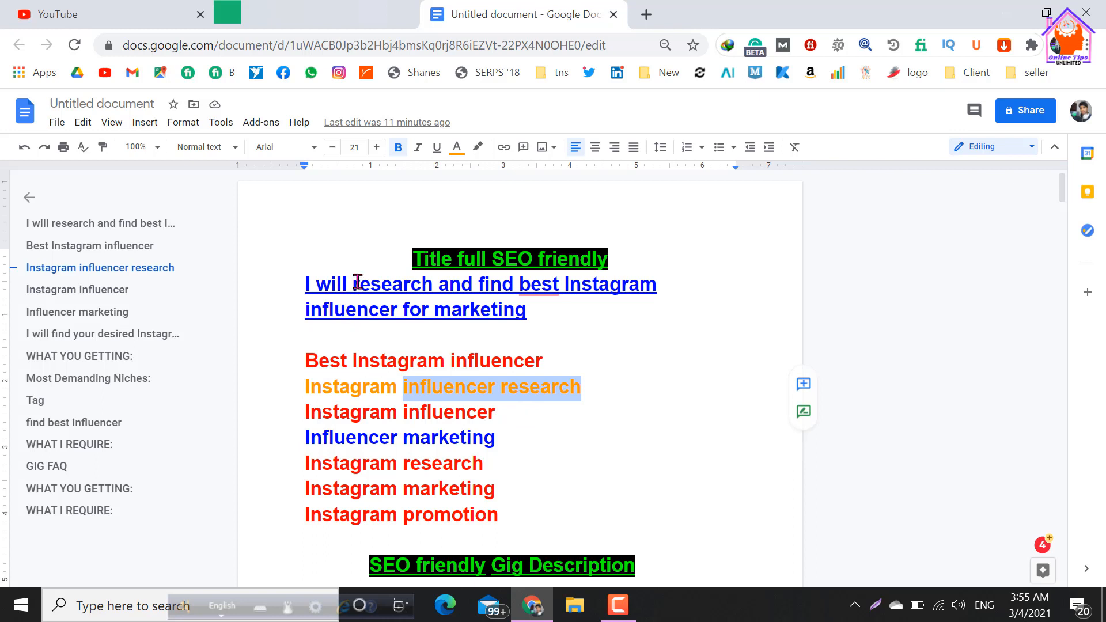
Examine the words "research", "Instagram", "influencer" and "marketing" within the document's SEO-friendly title.
{"action": "left_click_drag", "start_coordinate": [348, 286], "coordinate": [421, 286]}
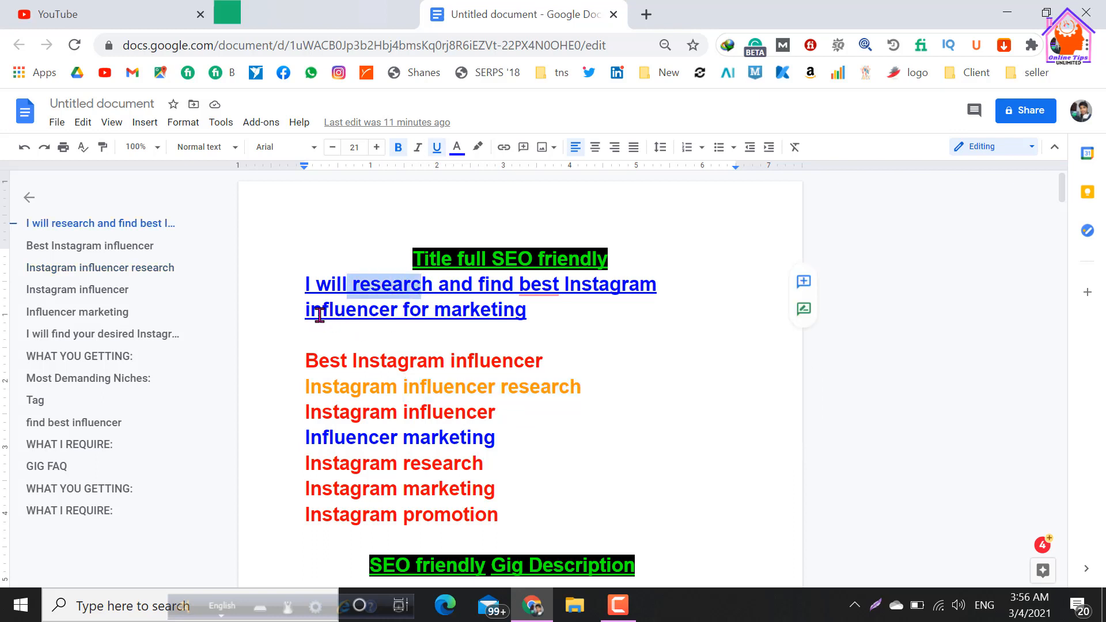
{"action": "left_click_drag", "start_coordinate": [309, 311], "coordinate": [390, 317]}
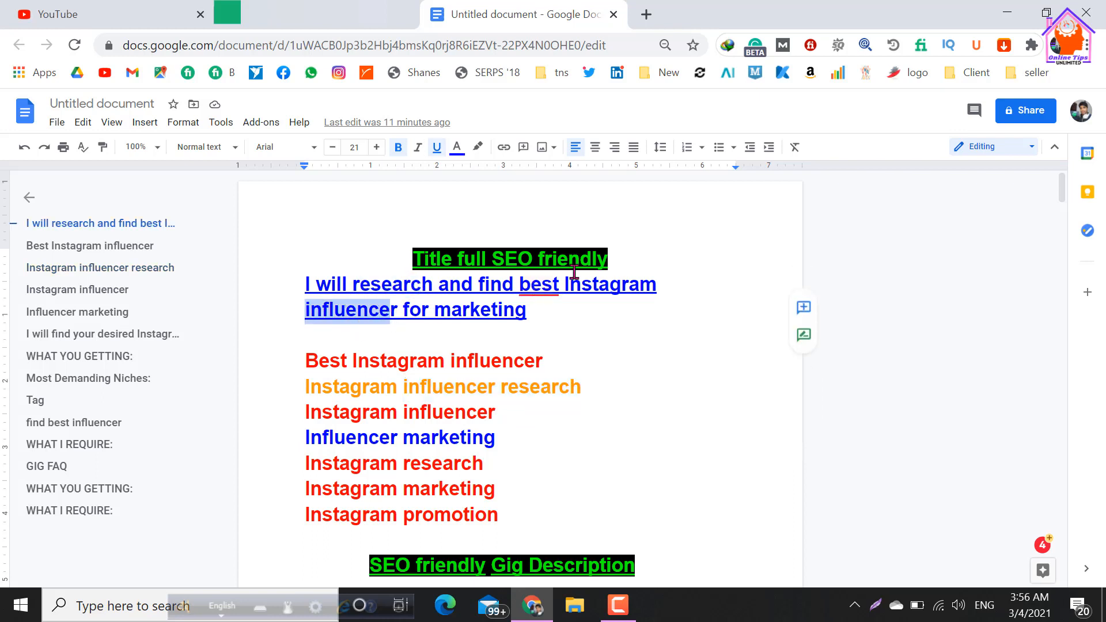
{"action": "left_click_drag", "start_coordinate": [562, 284], "coordinate": [652, 292]}
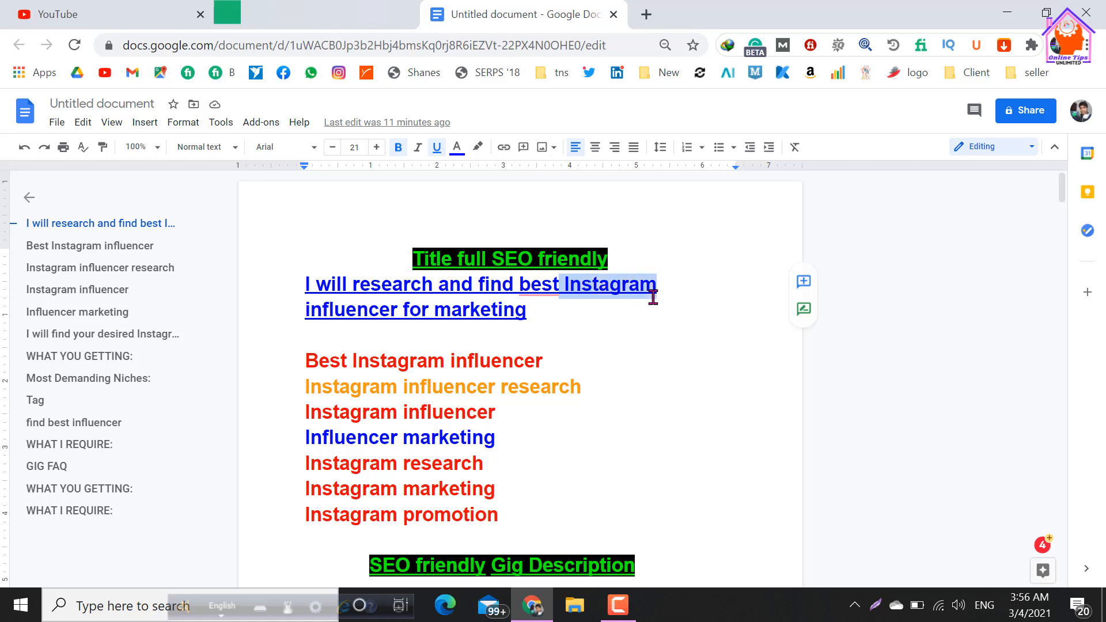
{"action": "left_click", "coordinate": [599, 333]}
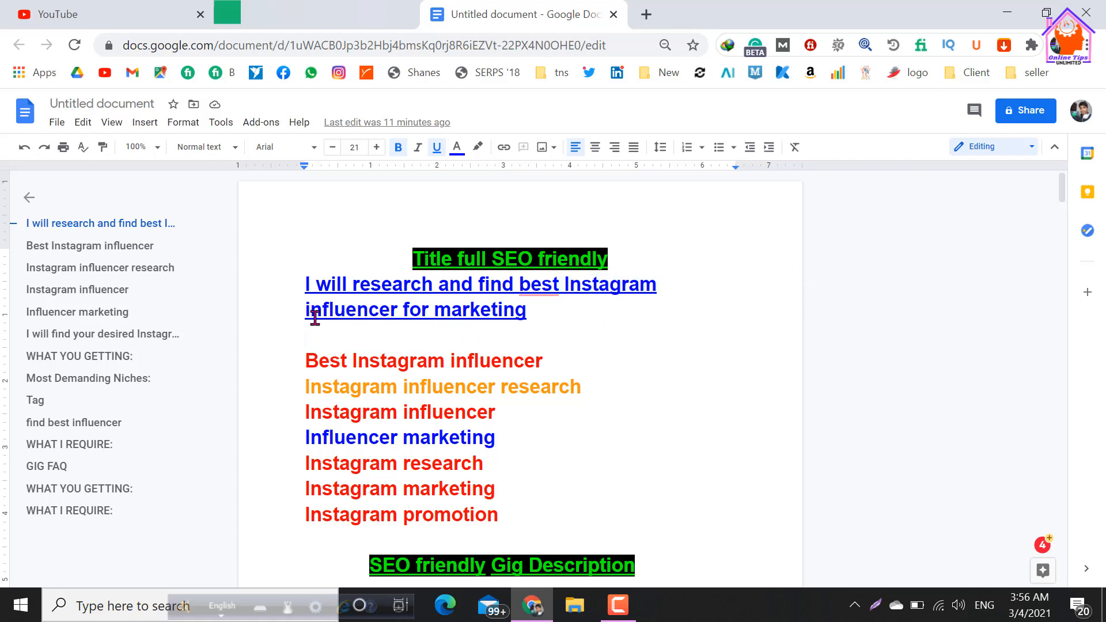
{"action": "left_click_drag", "start_coordinate": [306, 311], "coordinate": [519, 320]}
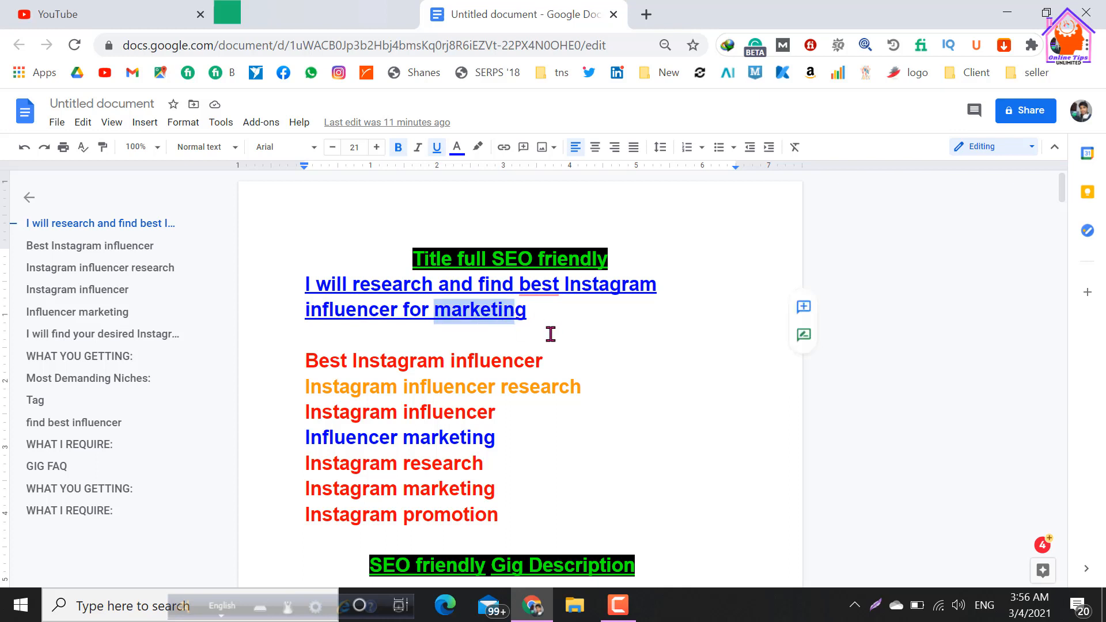
{"action": "left_click_drag", "start_coordinate": [570, 285], "coordinate": [657, 287]}
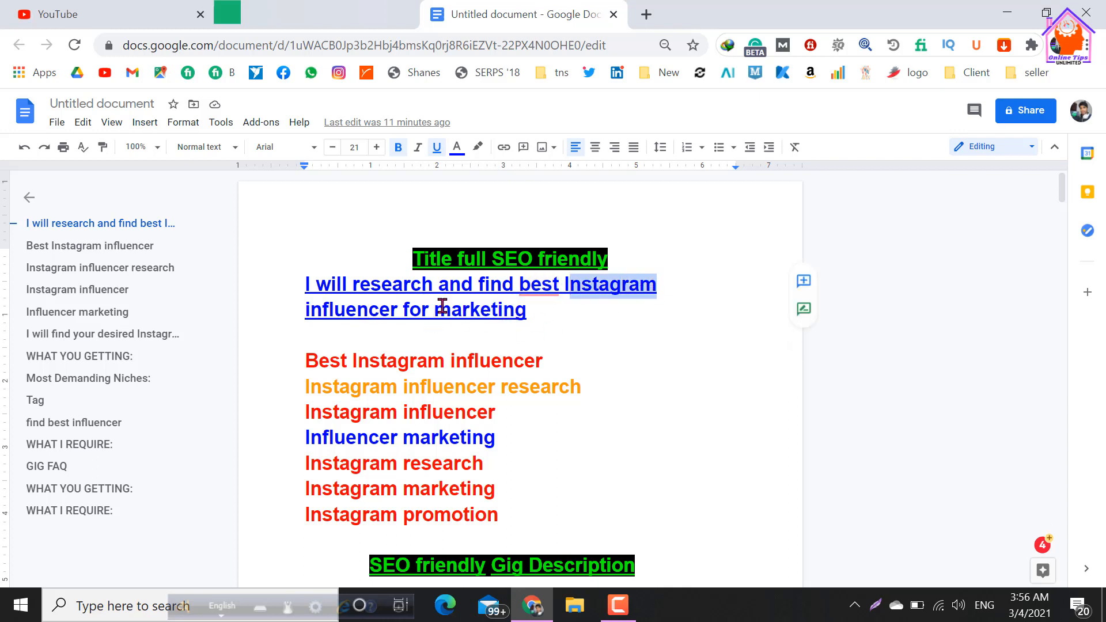
{"action": "left_click_drag", "start_coordinate": [436, 311], "coordinate": [513, 320]}
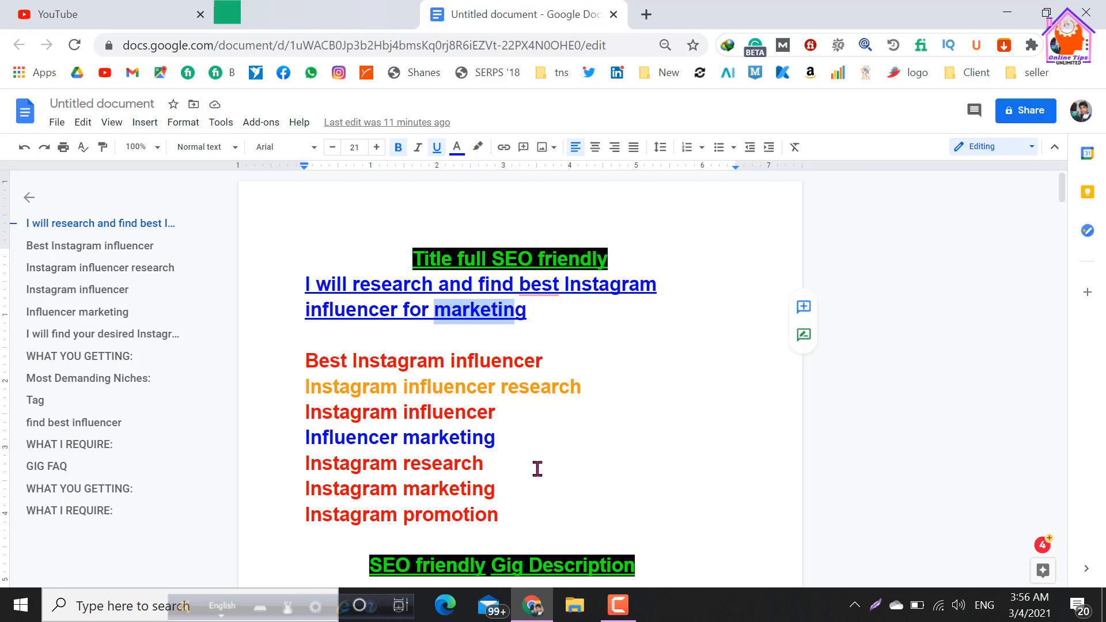
{"action": "left_click", "coordinate": [568, 316]}
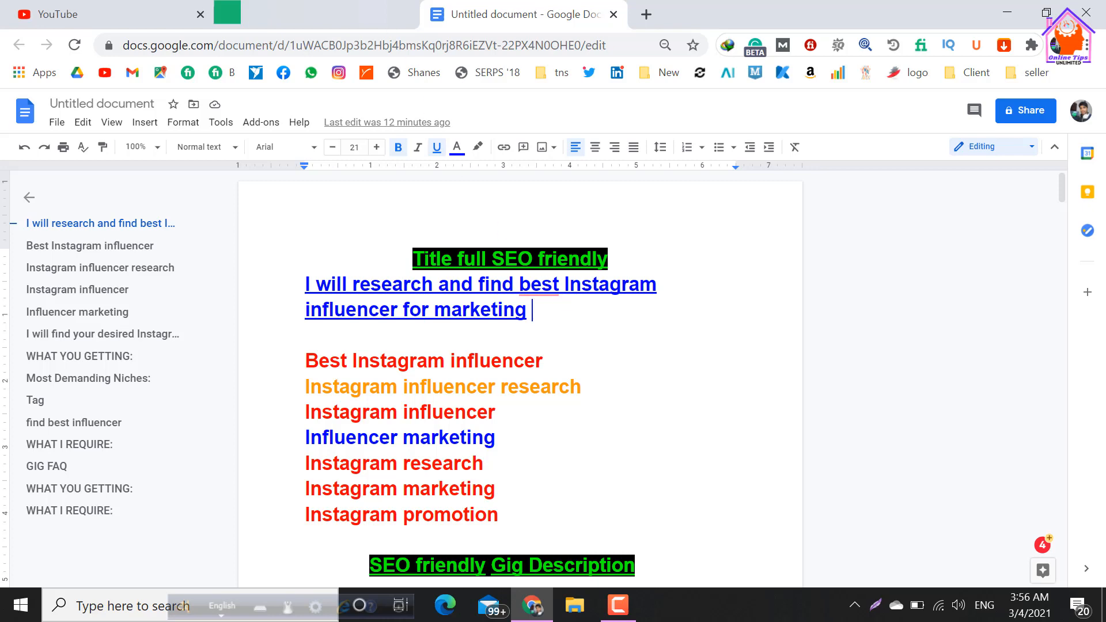
Return to the Fiverr gig overview and review its title, category, service type, metadata and search tags.
{"action": "left_click", "coordinate": [367, 24]}
{"action": "left_click", "coordinate": [454, 345]}
{"action": "scroll", "coordinate": [462, 348], "scroll_direction": "down", "scroll_amount": 2}
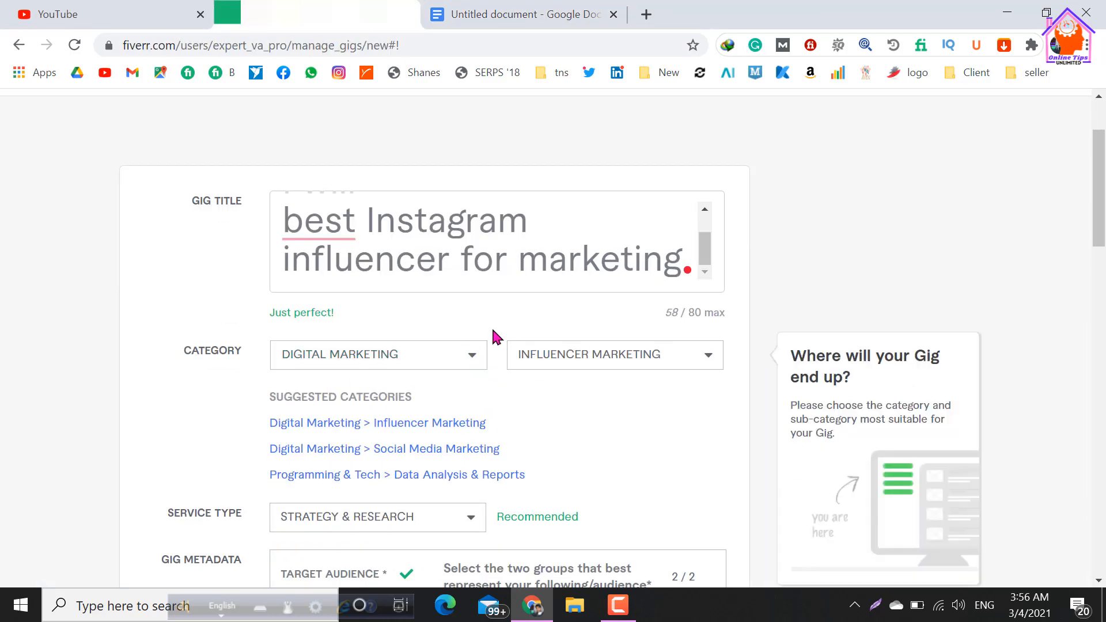
{"action": "scroll", "coordinate": [419, 277], "scroll_direction": "down", "scroll_amount": 8}
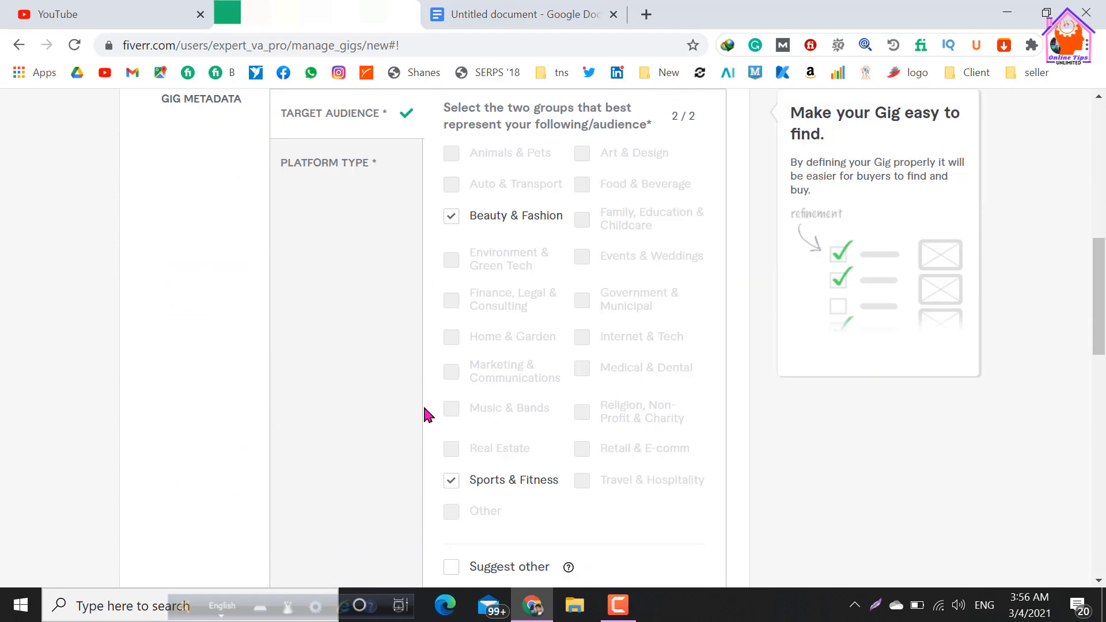
{"action": "scroll", "coordinate": [312, 247], "scroll_direction": "up", "scroll_amount": 2}
{"action": "scroll", "coordinate": [596, 236], "scroll_direction": "up", "scroll_amount": 2}
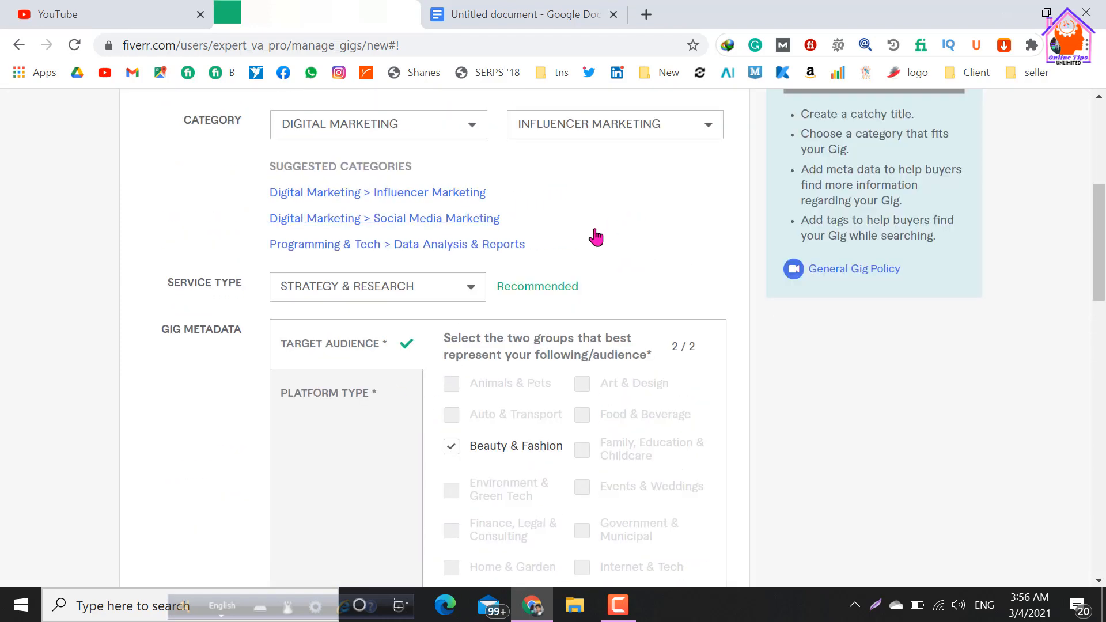
{"action": "mouse_move", "coordinate": [640, 141]}
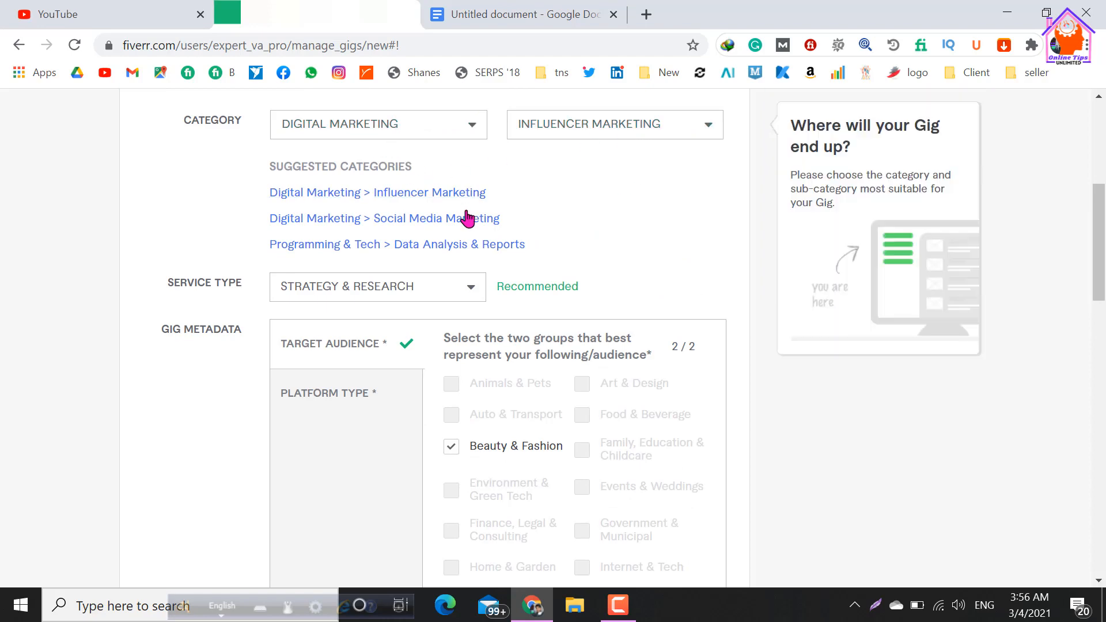
{"action": "scroll", "coordinate": [495, 253], "scroll_direction": "down", "scroll_amount": 8}
{"action": "scroll", "coordinate": [631, 408], "scroll_direction": "down", "scroll_amount": 4}
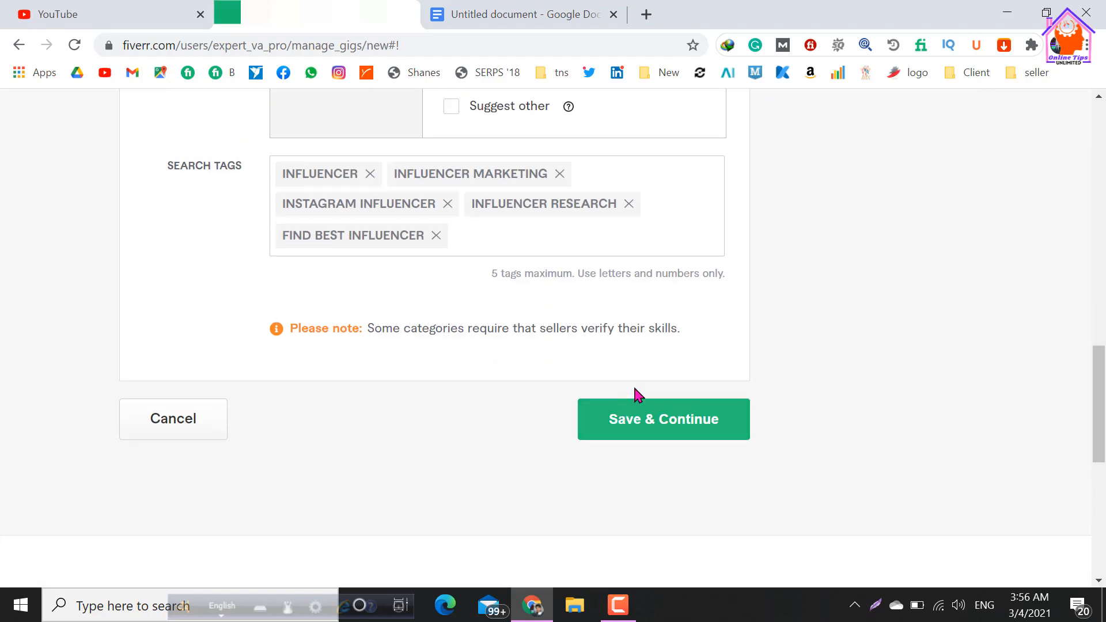
Set the gig metadata's platform type to Instagram and save the overview to continue to pricing.
{"action": "left_click", "coordinate": [648, 433]}
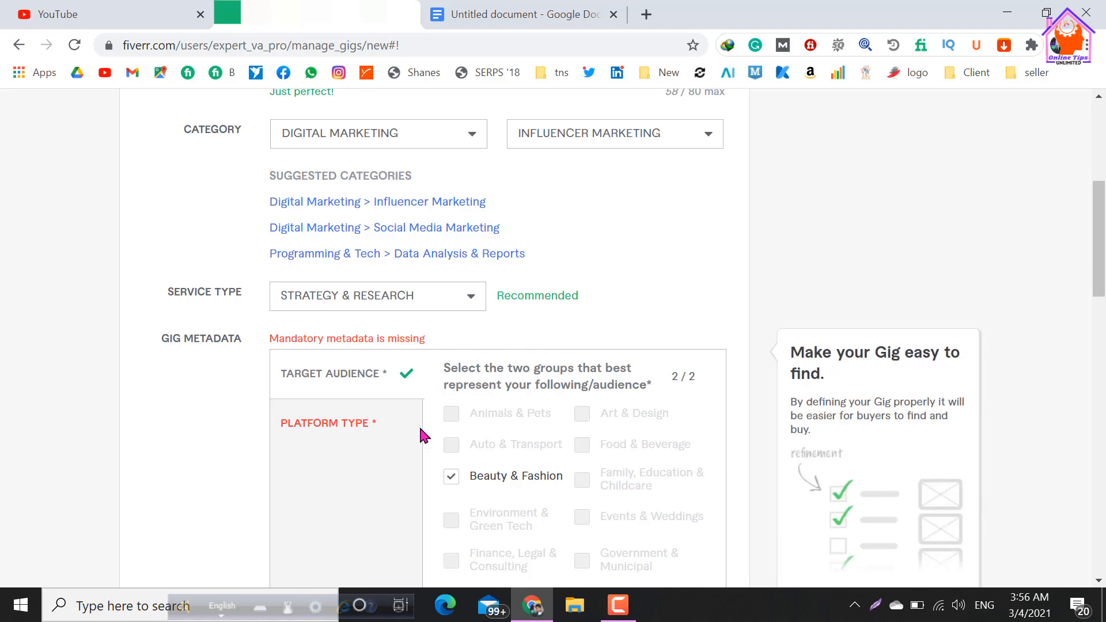
{"action": "left_click", "coordinate": [378, 426]}
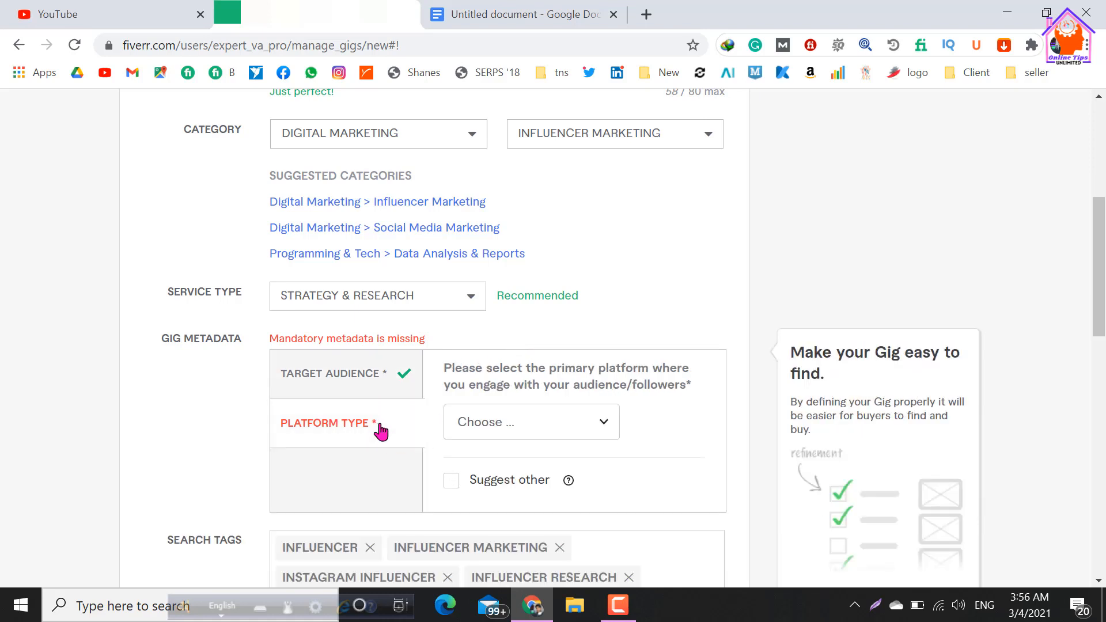
{"action": "left_click", "coordinate": [539, 433]}
{"action": "left_click", "coordinate": [504, 296]}
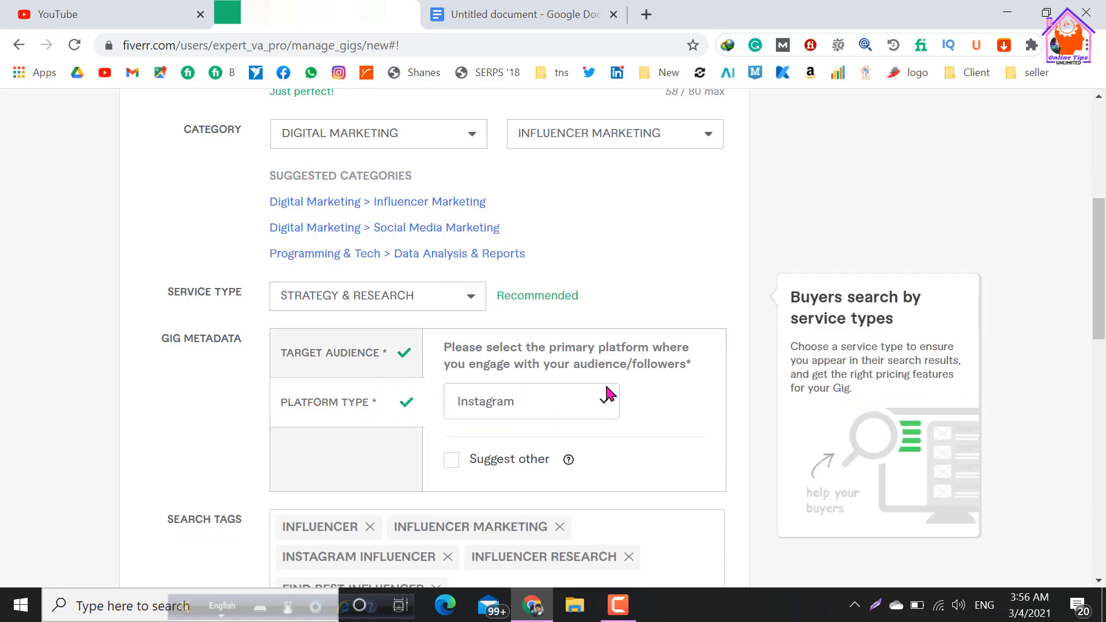
{"action": "scroll", "coordinate": [412, 362], "scroll_direction": "down", "scroll_amount": 2}
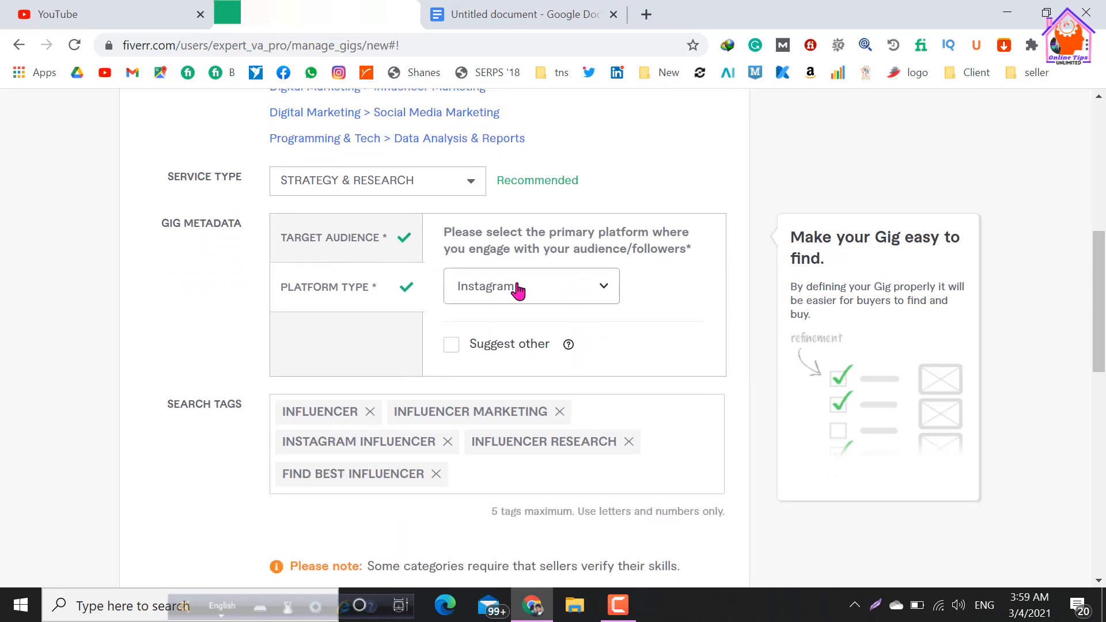
{"action": "scroll", "coordinate": [499, 286], "scroll_direction": "down", "scroll_amount": 4}
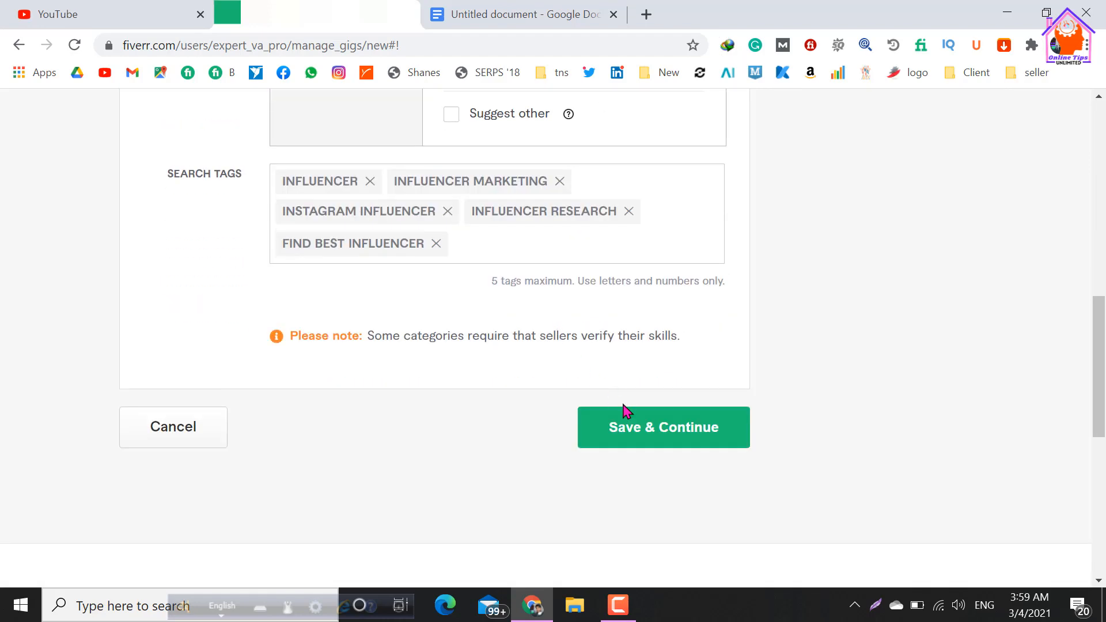
{"action": "left_click", "coordinate": [635, 443]}
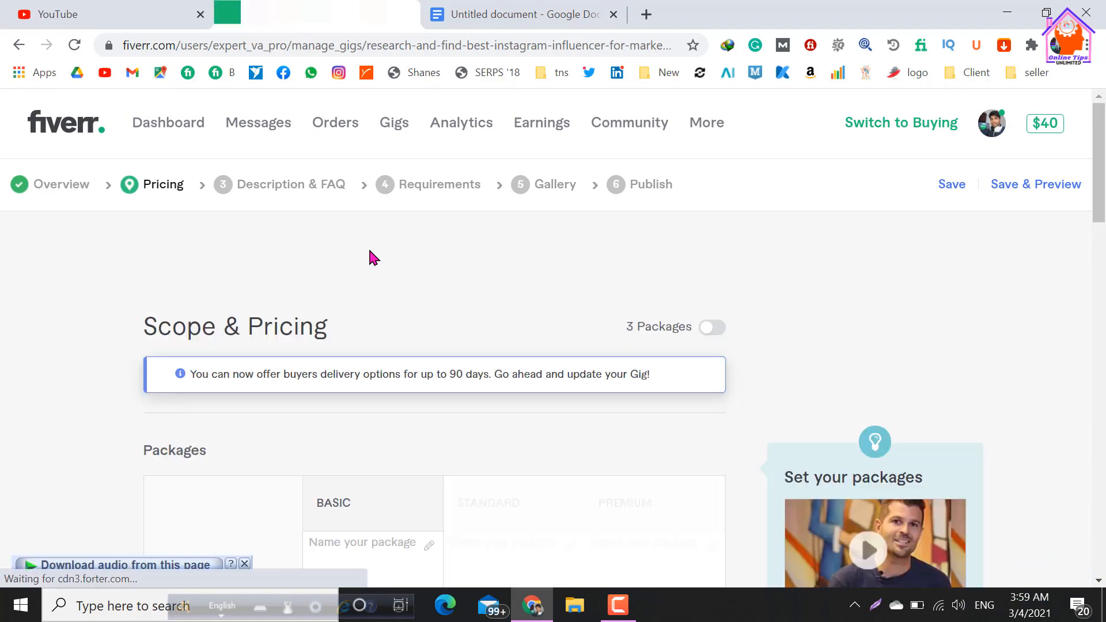
Enable the 3 Packages option under Scope & Pricing and dismiss the gig packages introduction.
{"action": "scroll", "coordinate": [369, 251], "scroll_direction": "down", "scroll_amount": 3}
{"action": "scroll", "coordinate": [369, 251], "scroll_direction": "up", "scroll_amount": 2}
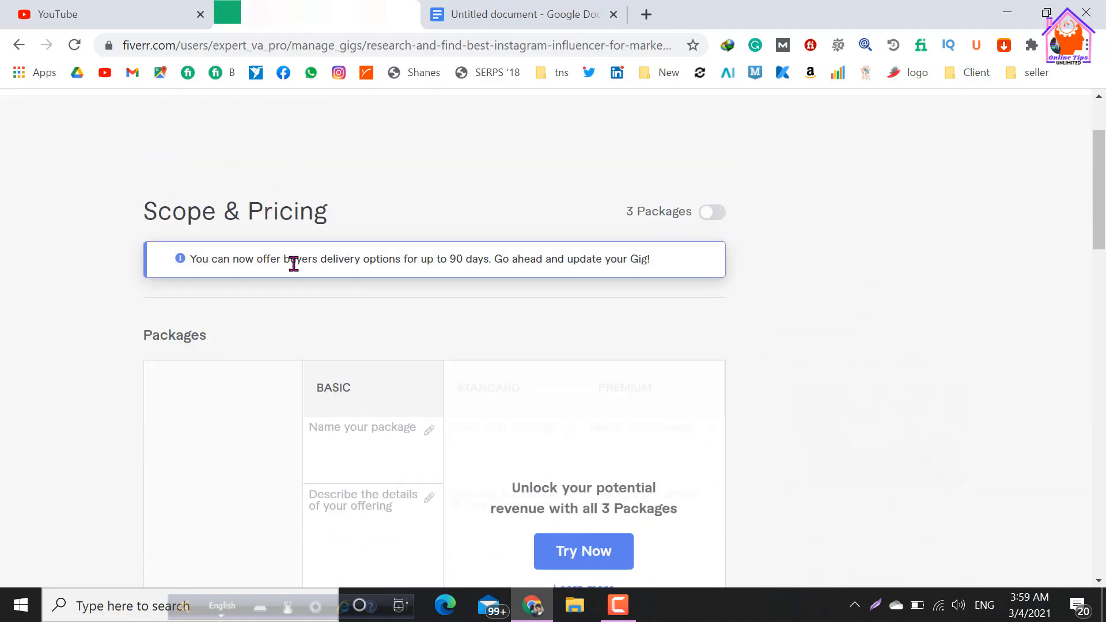
{"action": "left_click", "coordinate": [710, 213]}
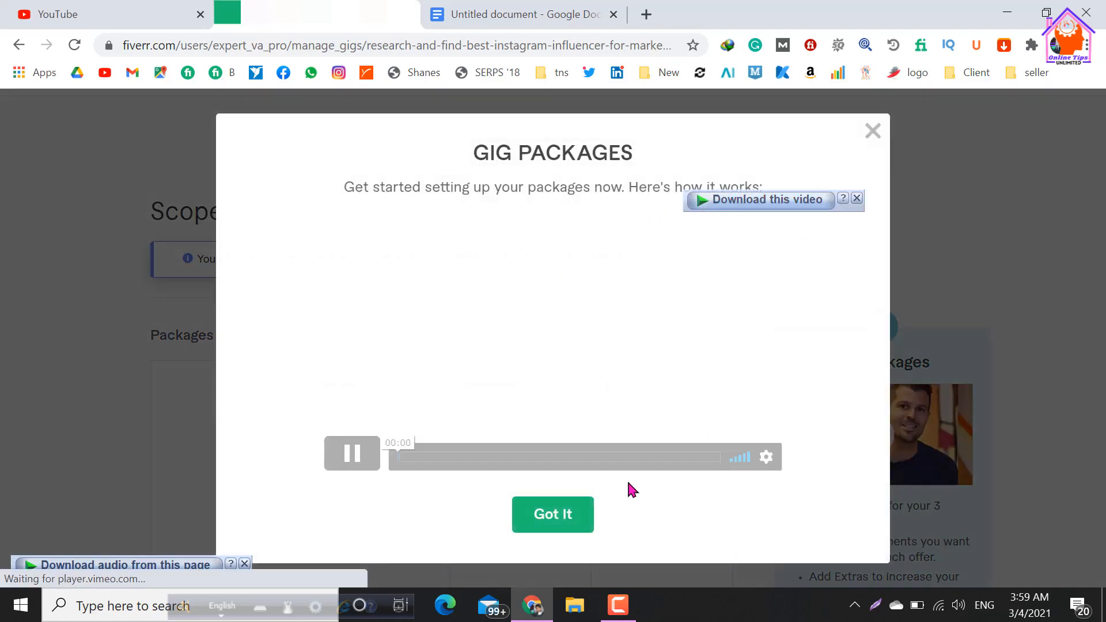
{"action": "left_click", "coordinate": [570, 523]}
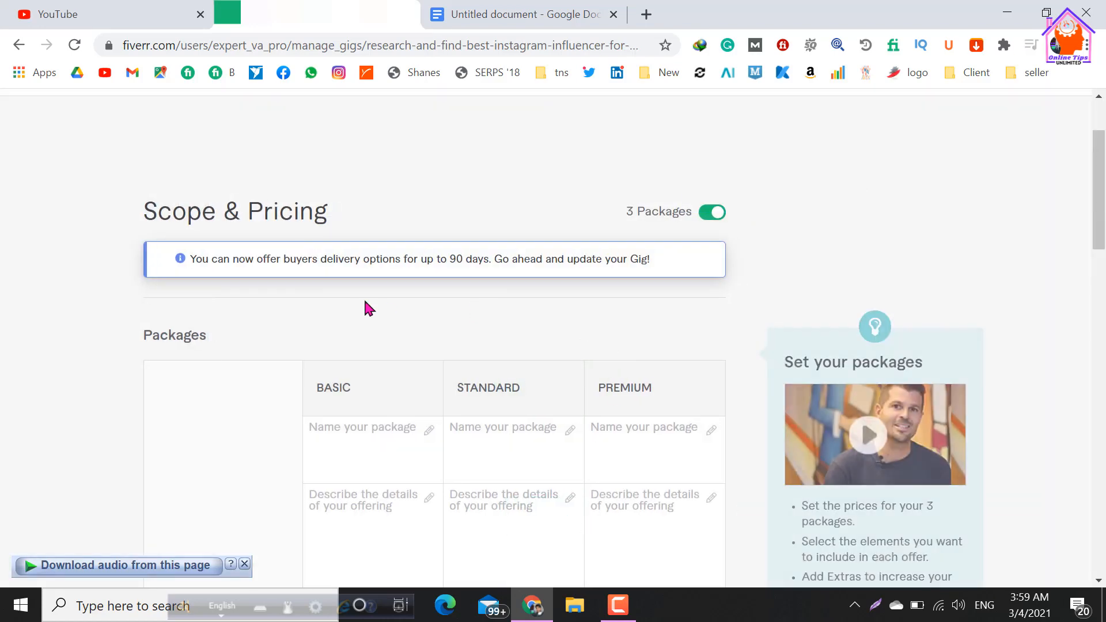
Copy "Starter Influencers pack" from the Google Docs document and enter it as the Basic package's name on Fiverr.
{"action": "scroll", "coordinate": [338, 316], "scroll_direction": "down", "scroll_amount": 2}
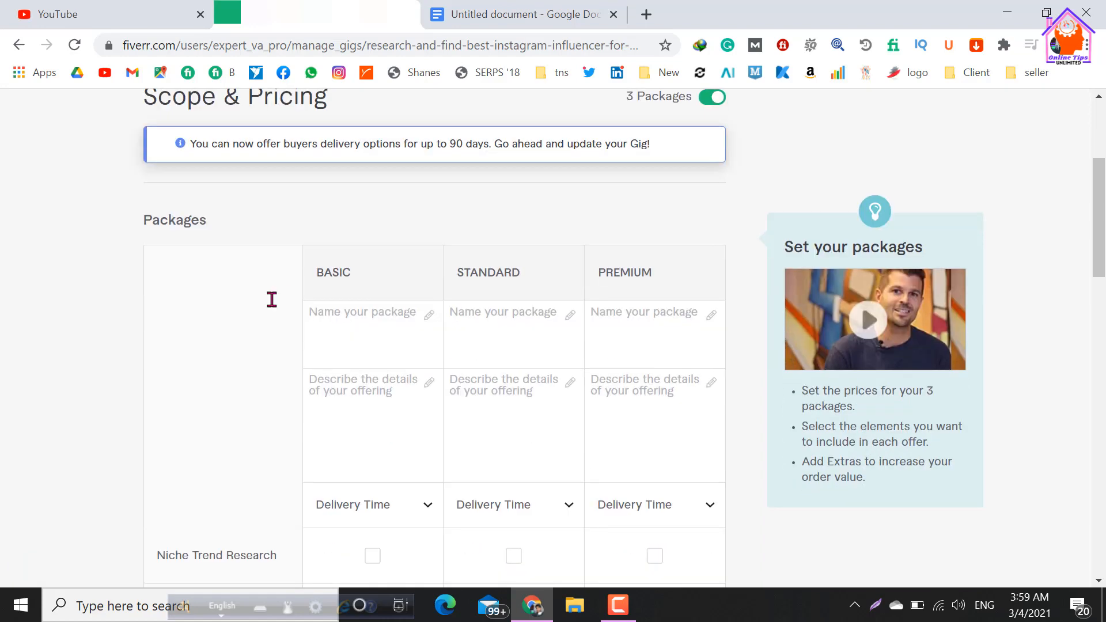
{"action": "scroll", "coordinate": [230, 339], "scroll_direction": "down", "scroll_amount": 2}
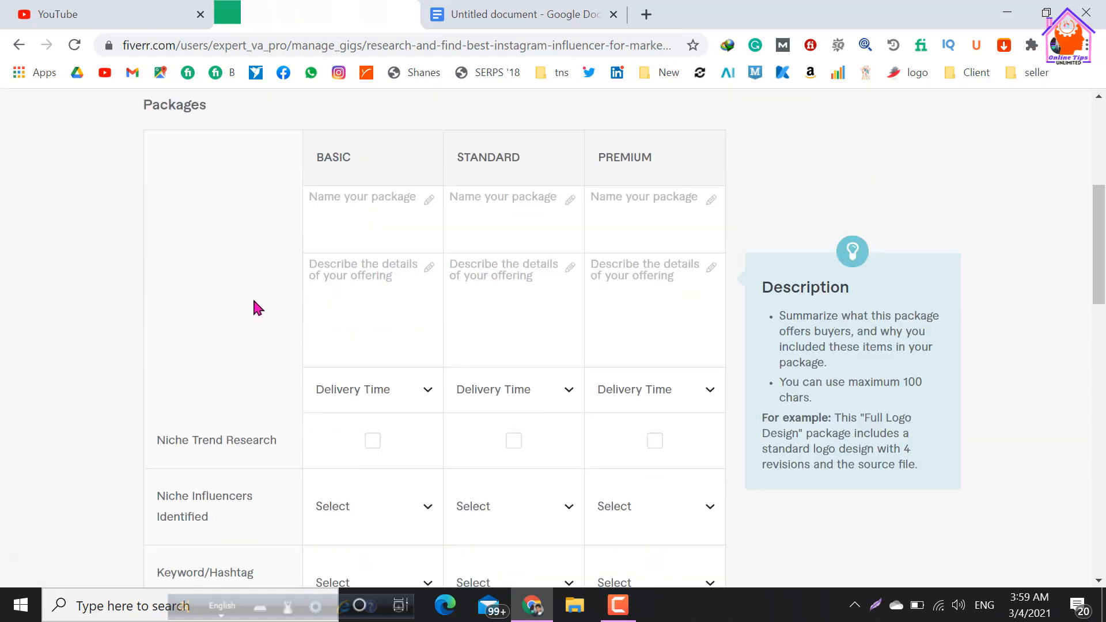
{"action": "left_click", "coordinate": [355, 210]}
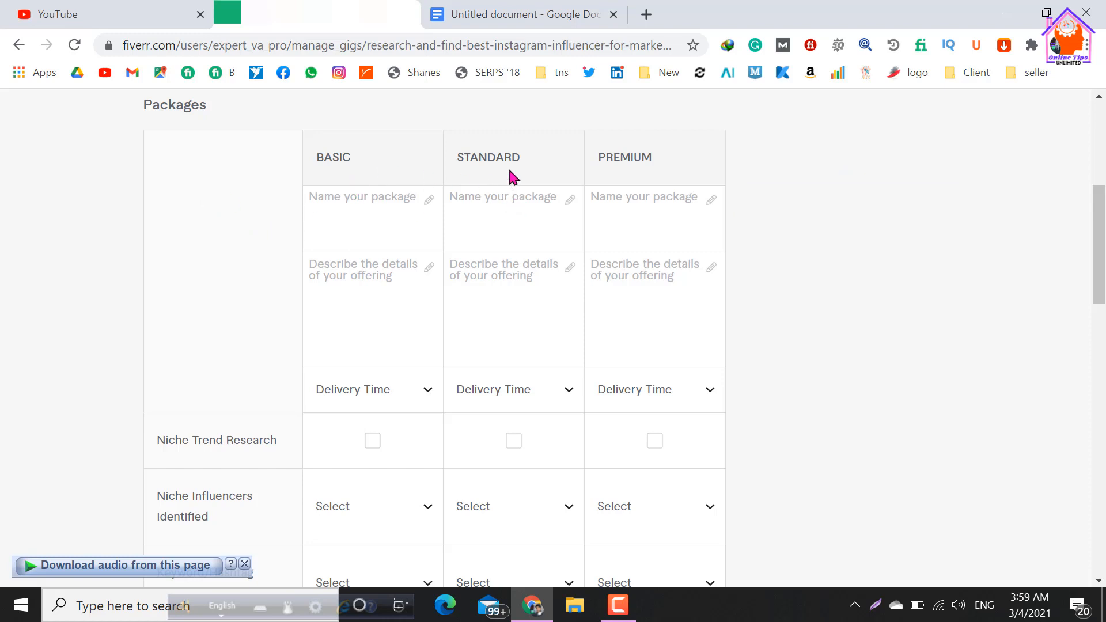
{"action": "left_click", "coordinate": [359, 207]}
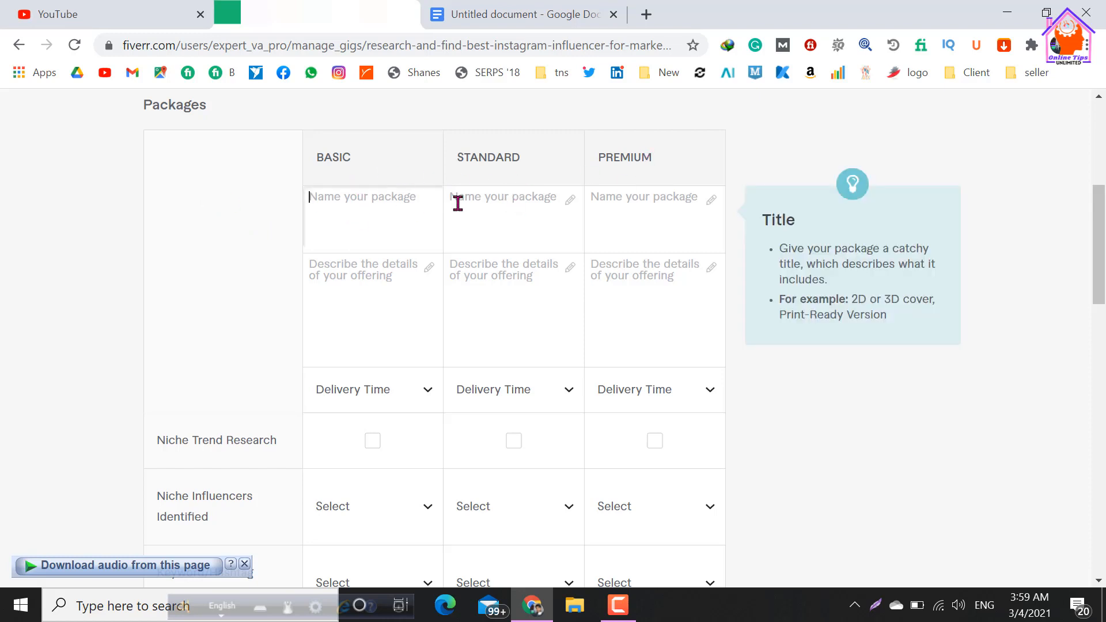
{"action": "left_click", "coordinate": [459, 204]}
{"action": "left_click", "coordinate": [317, 205]}
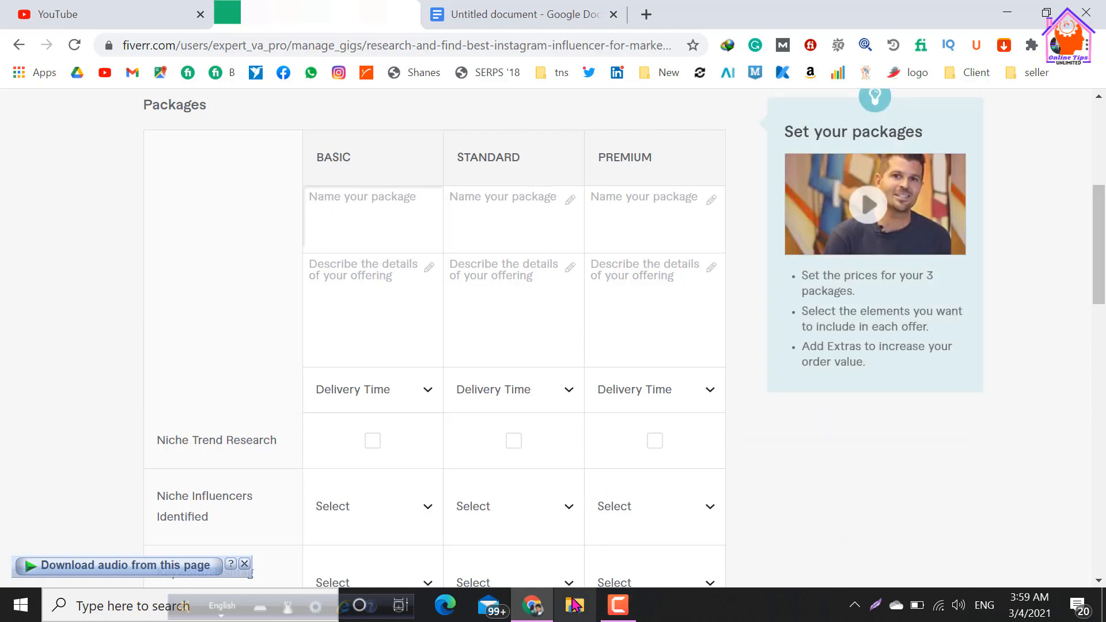
{"action": "left_click", "coordinate": [503, 23]}
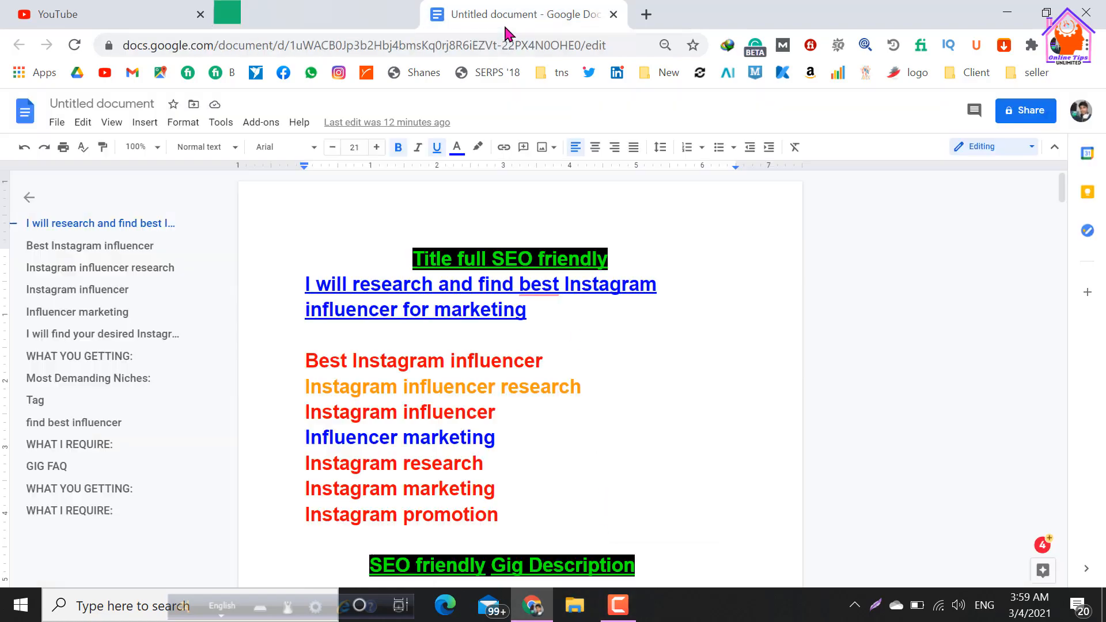
{"action": "scroll", "coordinate": [415, 360], "scroll_direction": "down", "scroll_amount": 20}
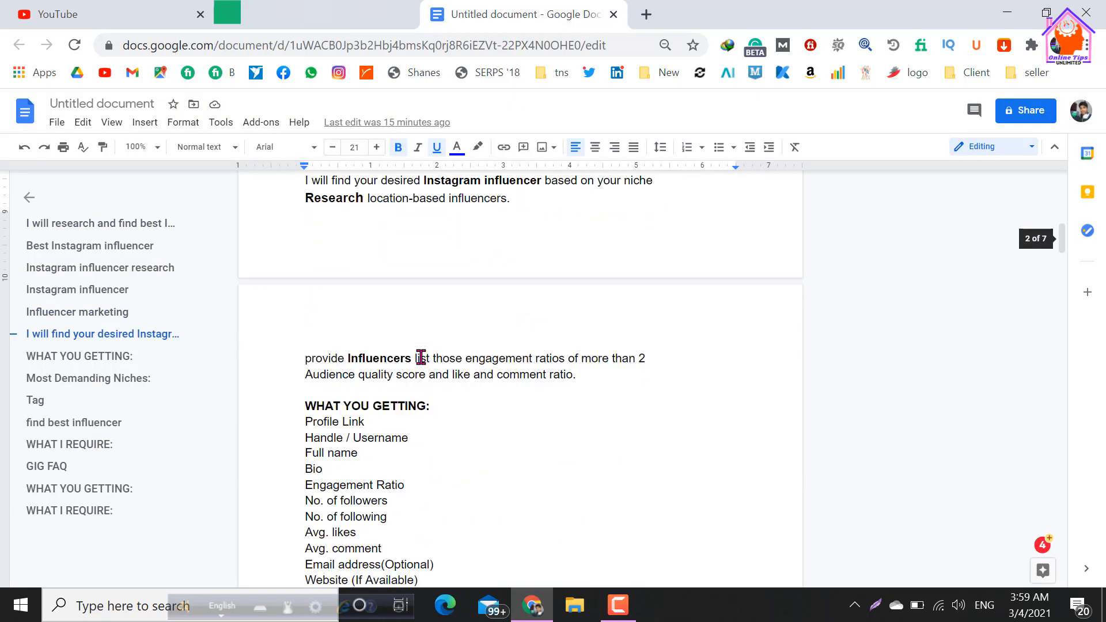
{"action": "scroll", "coordinate": [421, 357], "scroll_direction": "down", "scroll_amount": 10}
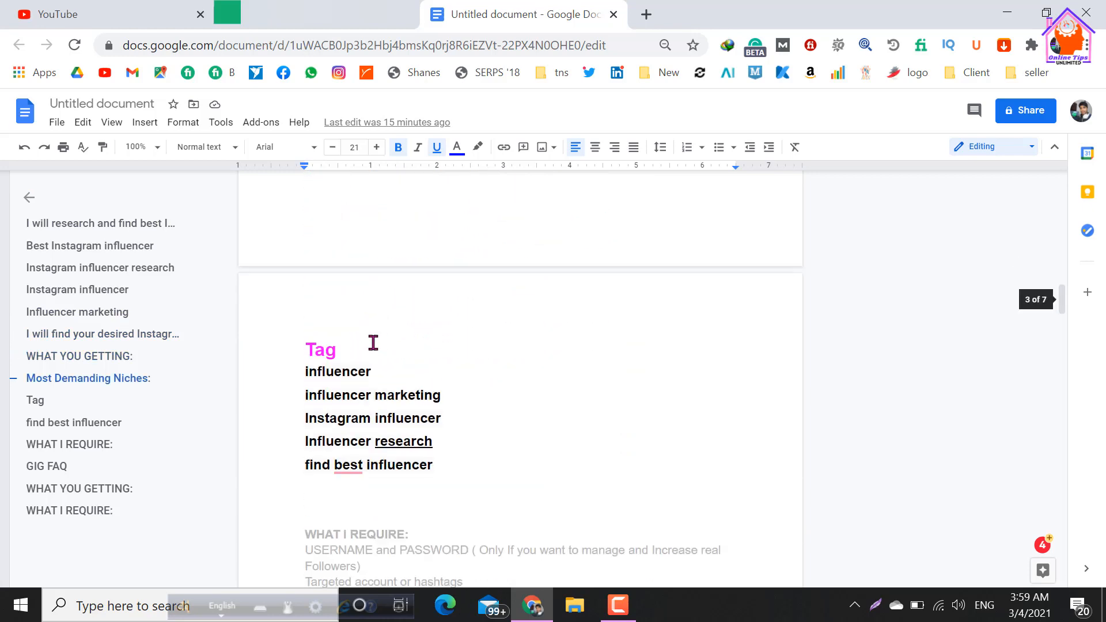
{"action": "scroll", "coordinate": [374, 343], "scroll_direction": "down", "scroll_amount": 2}
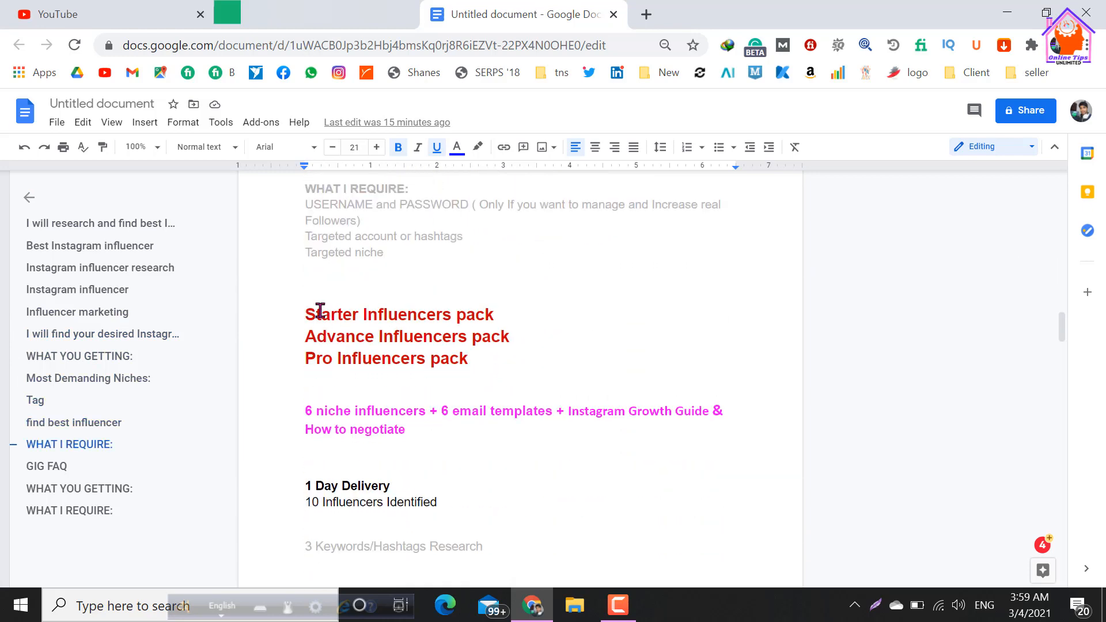
{"action": "left_click_drag", "start_coordinate": [317, 315], "coordinate": [305, 315]}
{"action": "left_click_drag", "start_coordinate": [490, 319], "coordinate": [499, 317]}
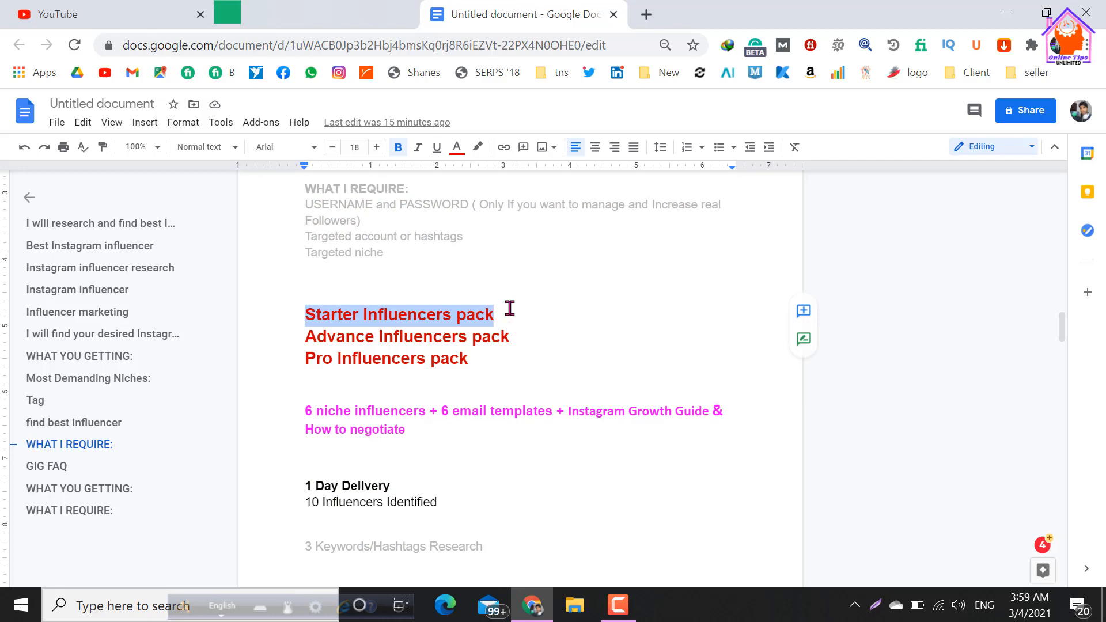
{"action": "left_click", "coordinate": [333, 18]}
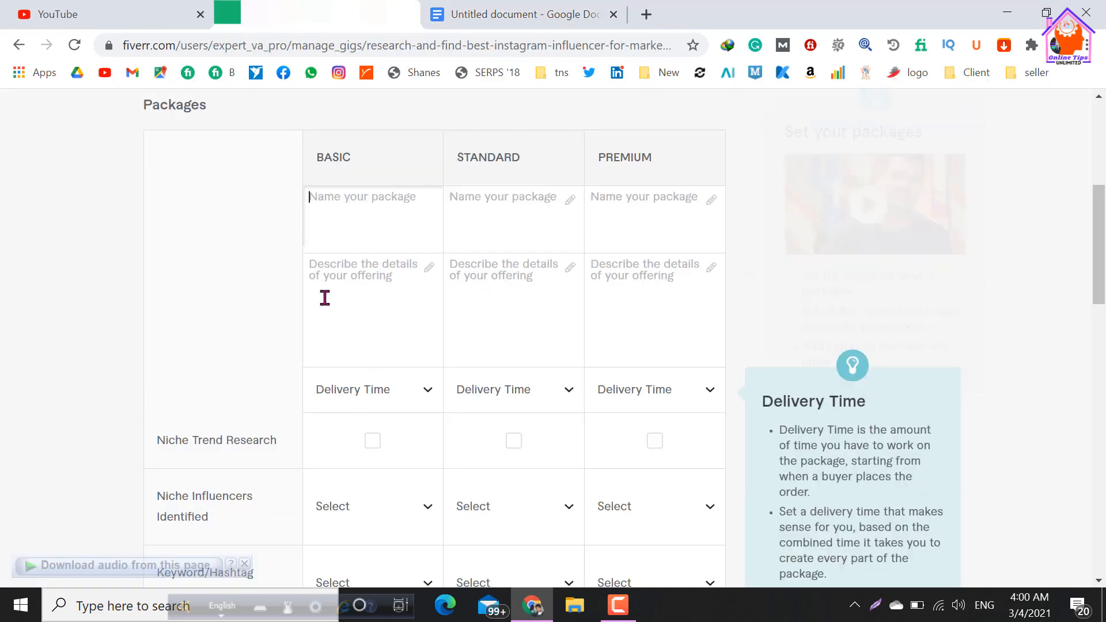
{"action": "left_click", "coordinate": [358, 204]}
{"action": "type", "text": "Starter Influencers pack"}
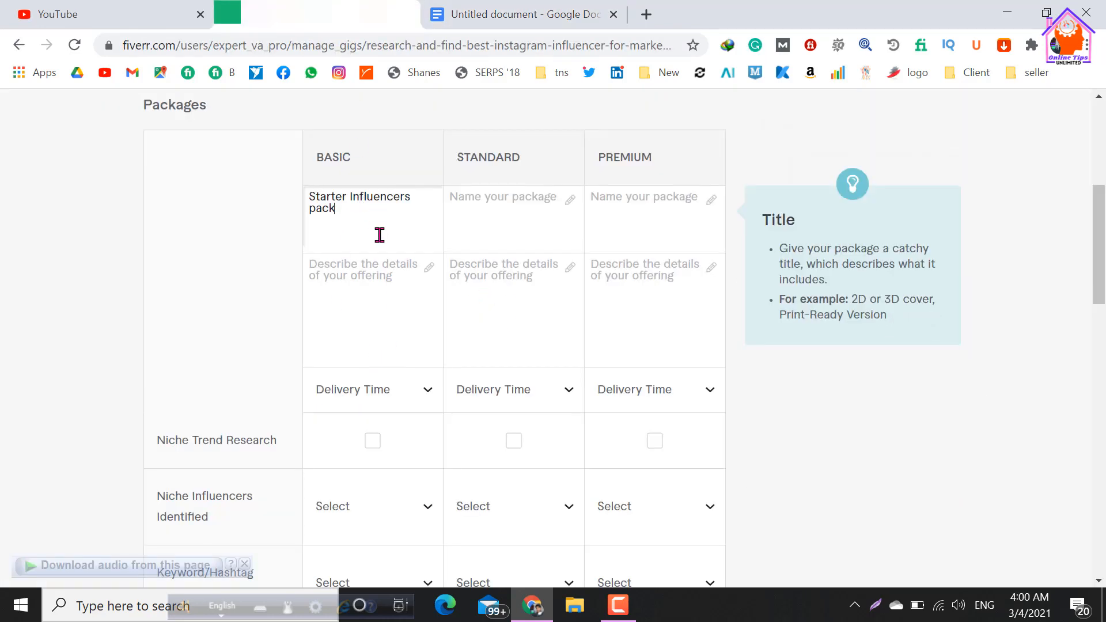
Copy "Advance Influencers pack" from the Google Docs document and enter it as the Standard package's name on Fiverr.
{"action": "left_click", "coordinate": [484, 202]}
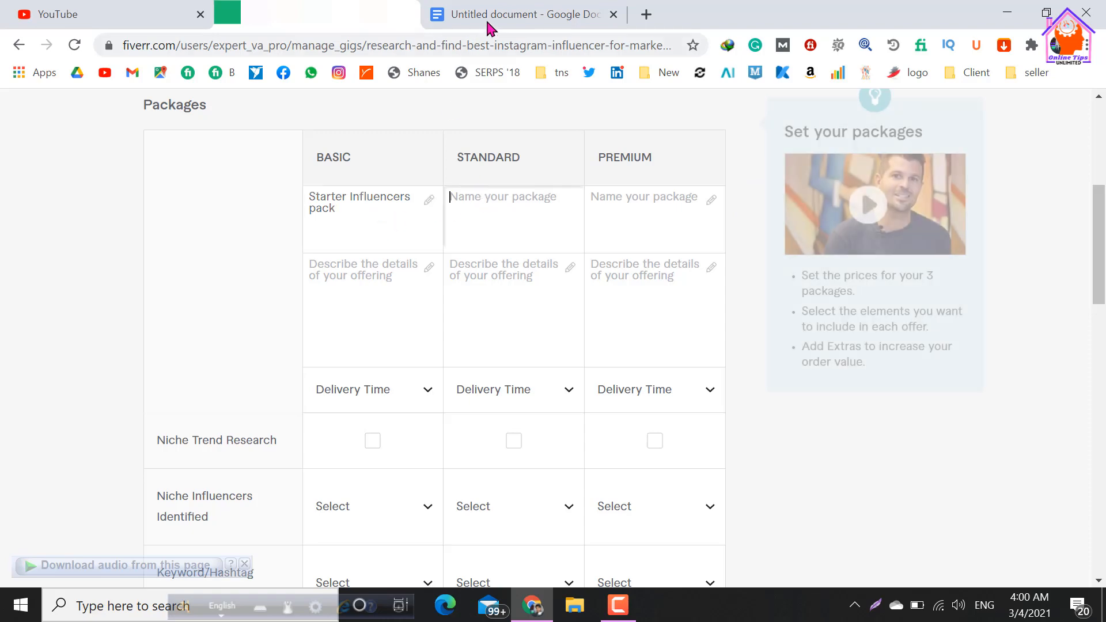
{"action": "left_click", "coordinate": [485, 17]}
{"action": "left_click_drag", "start_coordinate": [306, 337], "coordinate": [542, 339]}
{"action": "key", "text": "ctrl+c"}
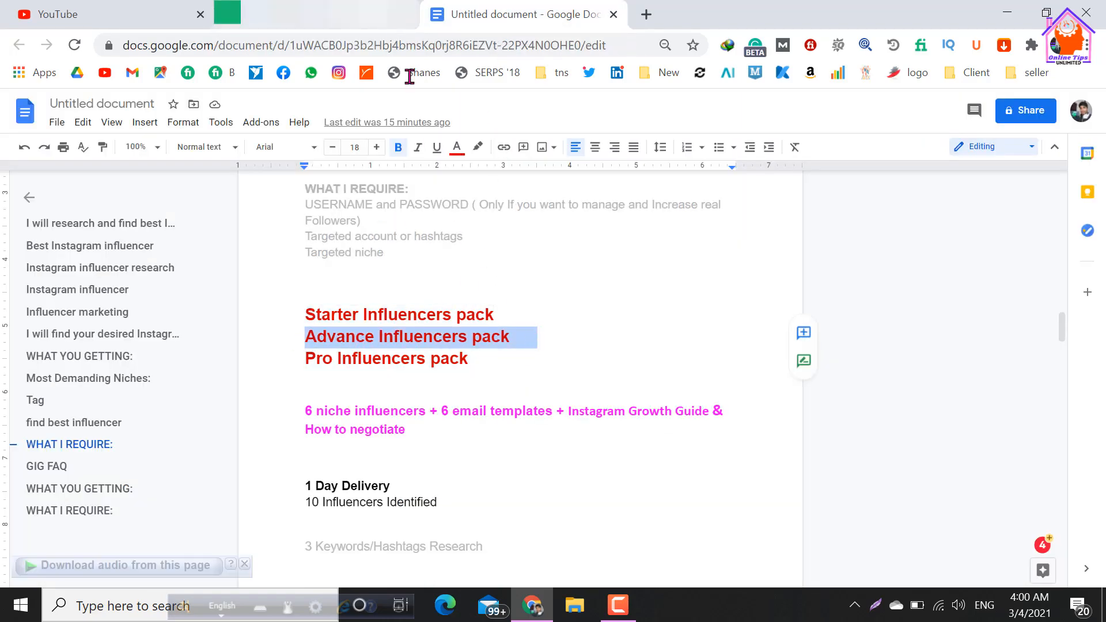
{"action": "left_click", "coordinate": [373, 15]}
{"action": "left_click", "coordinate": [503, 196]}
{"action": "key", "text": "ctrl+v"}
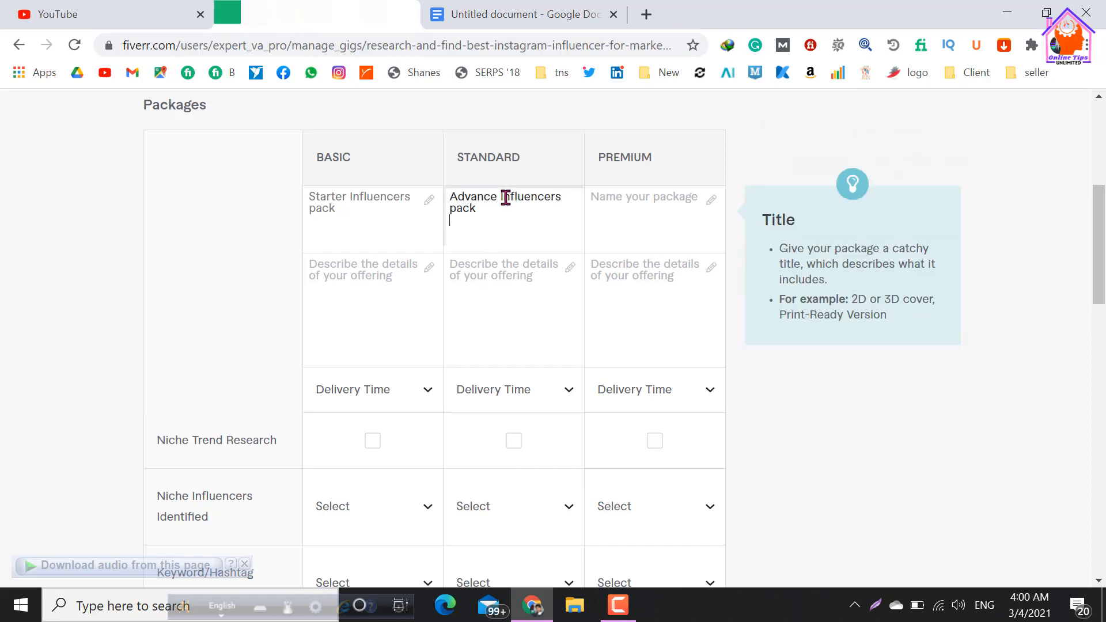
Copy "Pro Influencers pack" from the Google Docs document and enter it as the Premium package's name on Fiverr.
{"action": "left_click", "coordinate": [503, 15]}
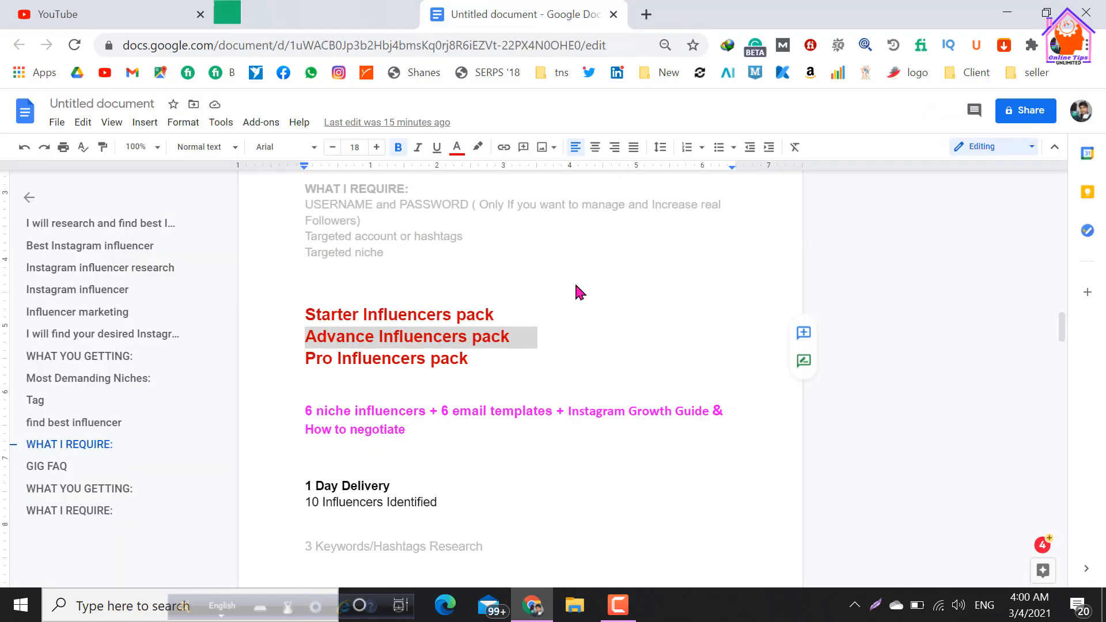
{"action": "left_click", "coordinate": [303, 360]}
{"action": "left_click", "coordinate": [474, 362], "text": "shift"}
{"action": "key", "text": "ctrl+c"}
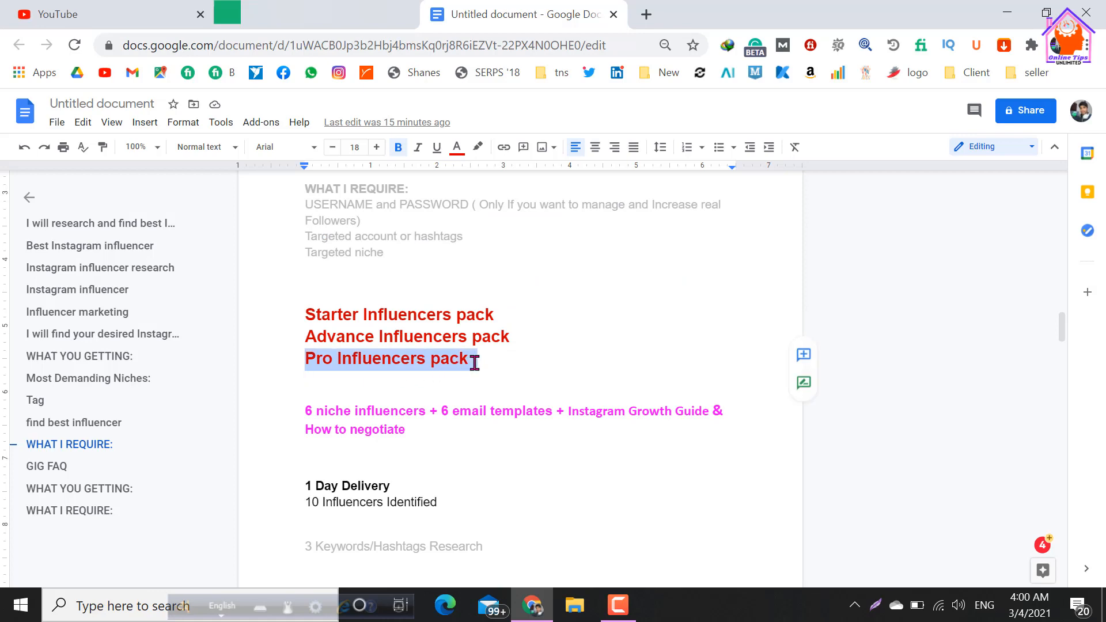
{"action": "left_click", "coordinate": [340, 25]}
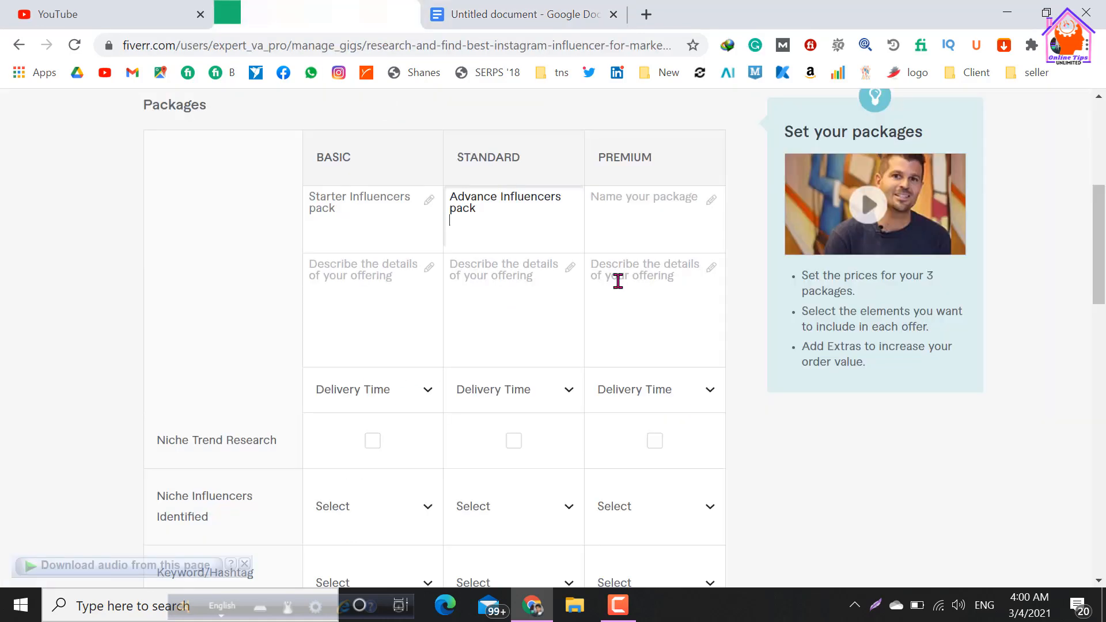
{"action": "left_click", "coordinate": [630, 194]}
{"action": "key", "text": "ctrl+v"}
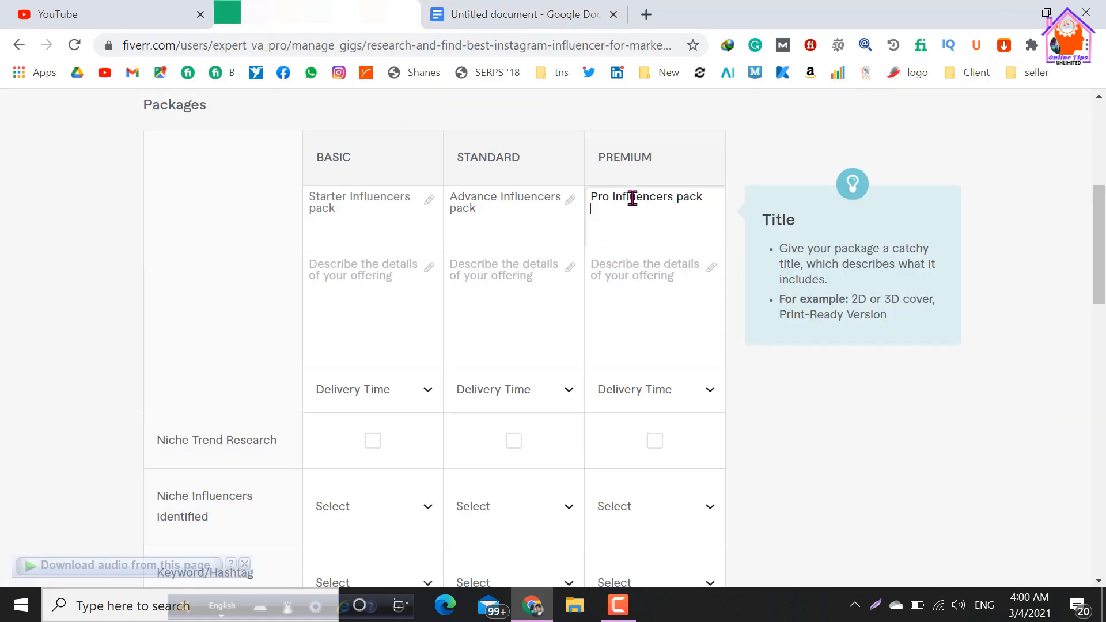
Review the Basic, Standard and Premium package names, comparing how each uses the word "Influencers".
{"action": "left_click", "coordinate": [370, 240]}
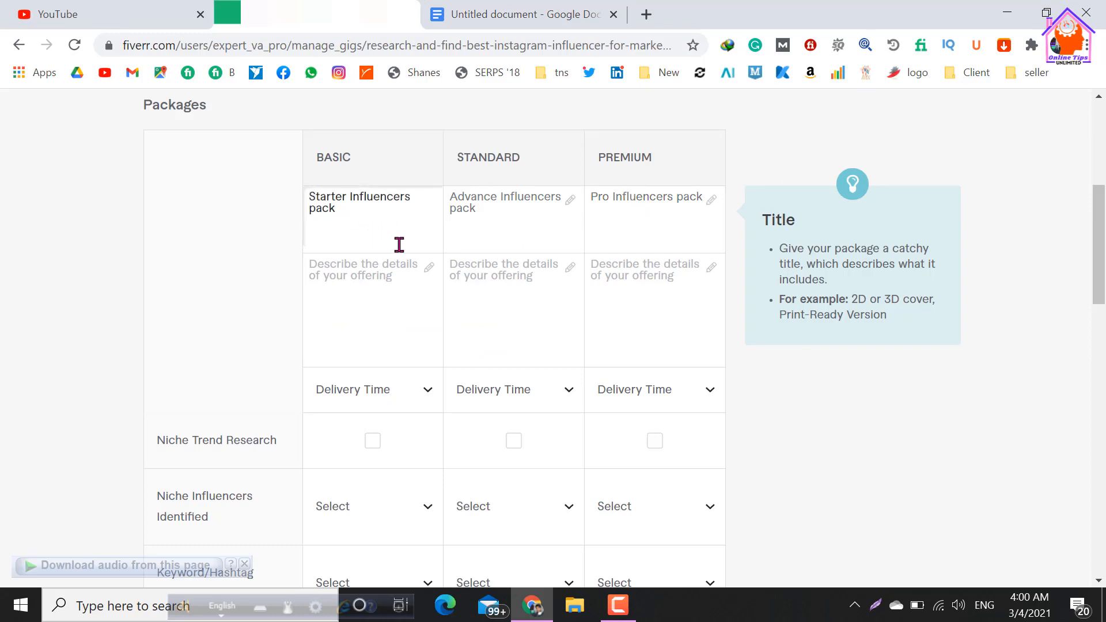
{"action": "left_click", "coordinate": [493, 210]}
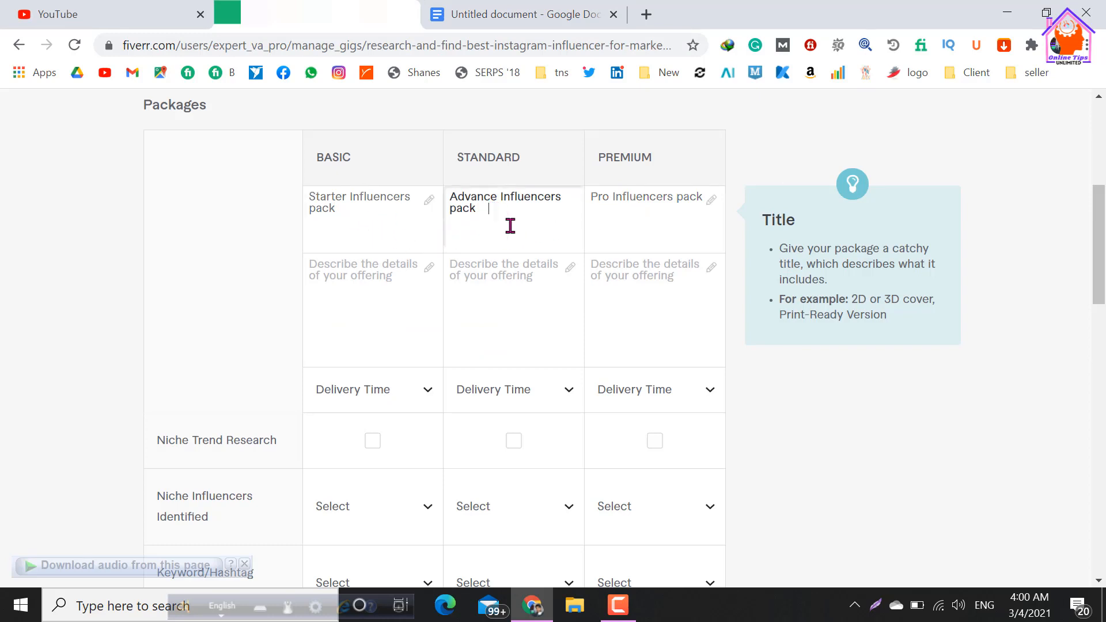
{"action": "left_click", "coordinate": [637, 223]}
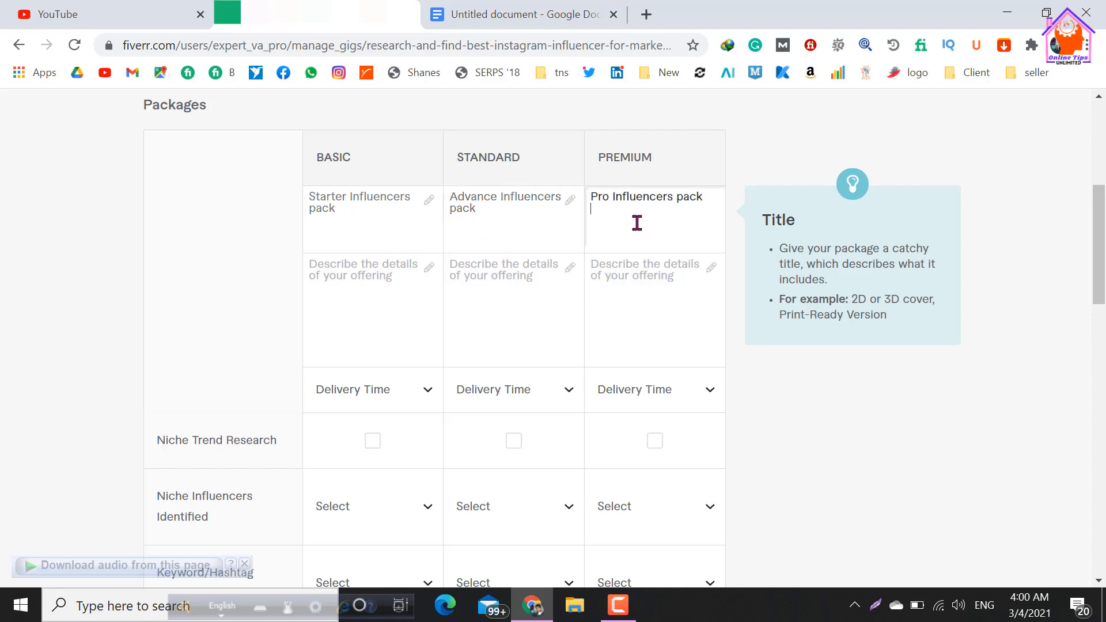
{"action": "left_click", "coordinate": [349, 231]}
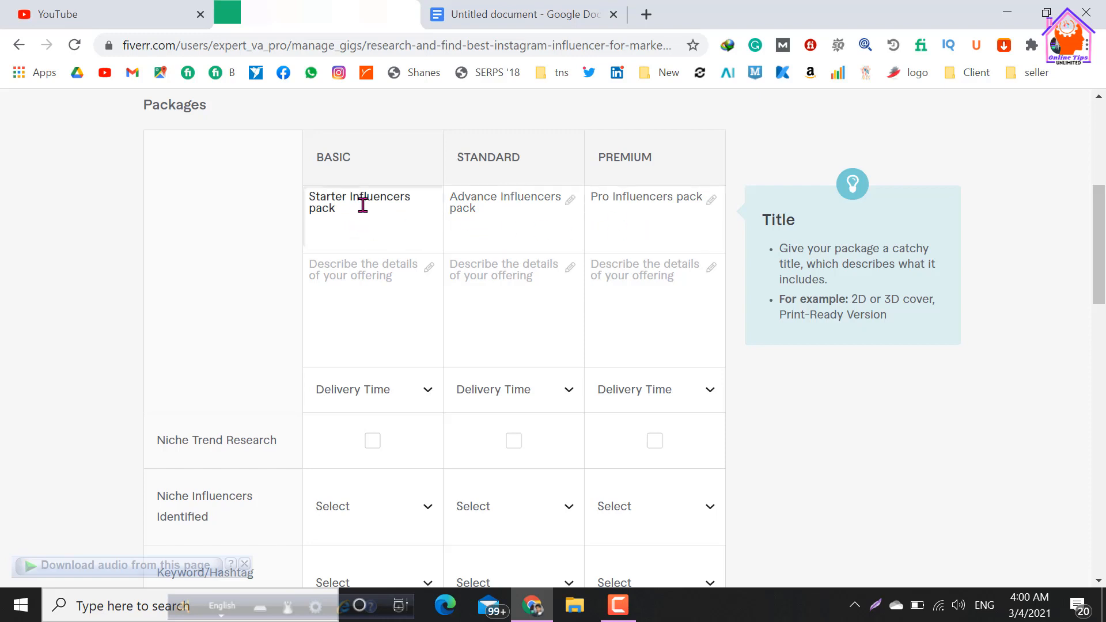
{"action": "left_click_drag", "start_coordinate": [353, 196], "coordinate": [402, 197]}
{"action": "left_click", "coordinate": [400, 217]}
{"action": "left_click_drag", "start_coordinate": [500, 192], "coordinate": [562, 190]}
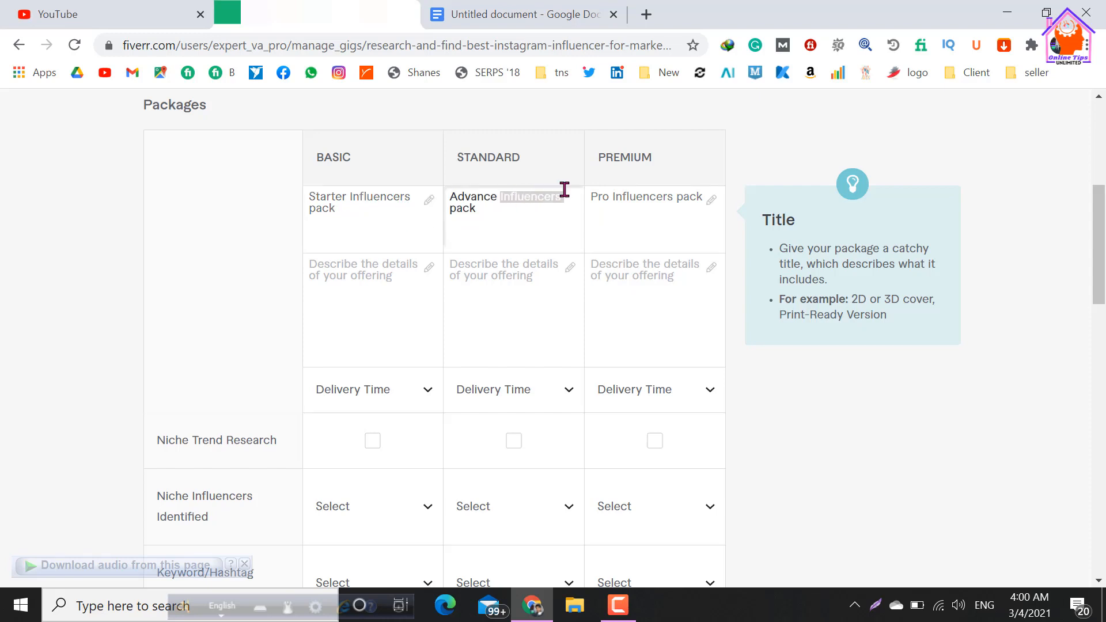
{"action": "left_click", "coordinate": [613, 220]}
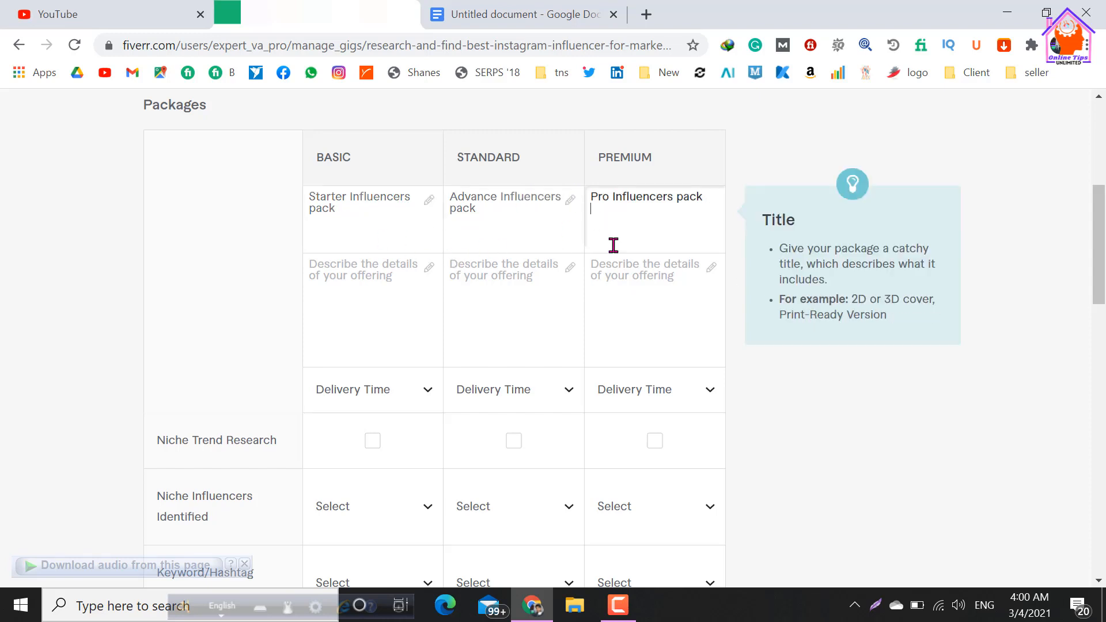
Copy "6 niche influencers + 6 email templates + Instagram Growth Guide & How to negotiate" from Google Docs into the Basic package's description on Fiverr.
{"action": "left_click", "coordinate": [327, 272]}
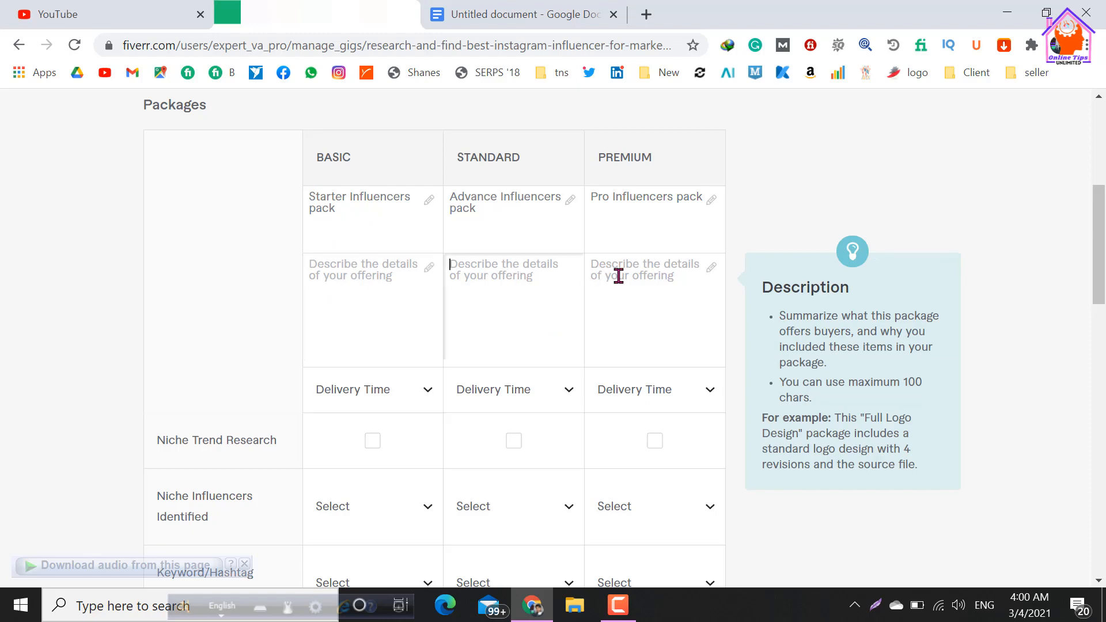
{"action": "left_click", "coordinate": [465, 14]}
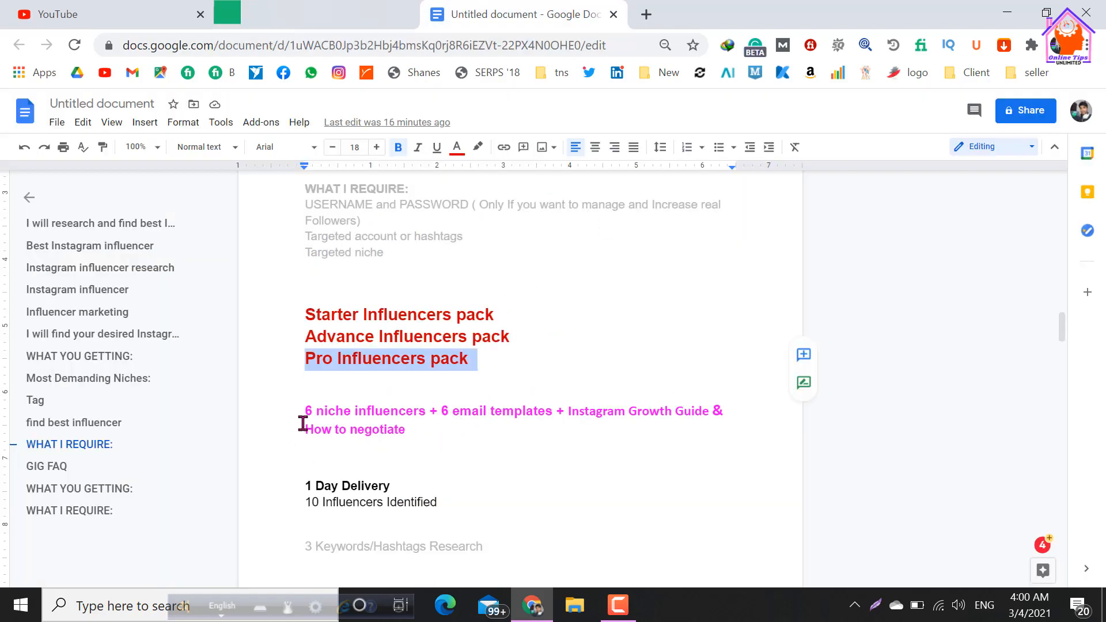
{"action": "left_click_drag", "start_coordinate": [306, 411], "coordinate": [351, 412]}
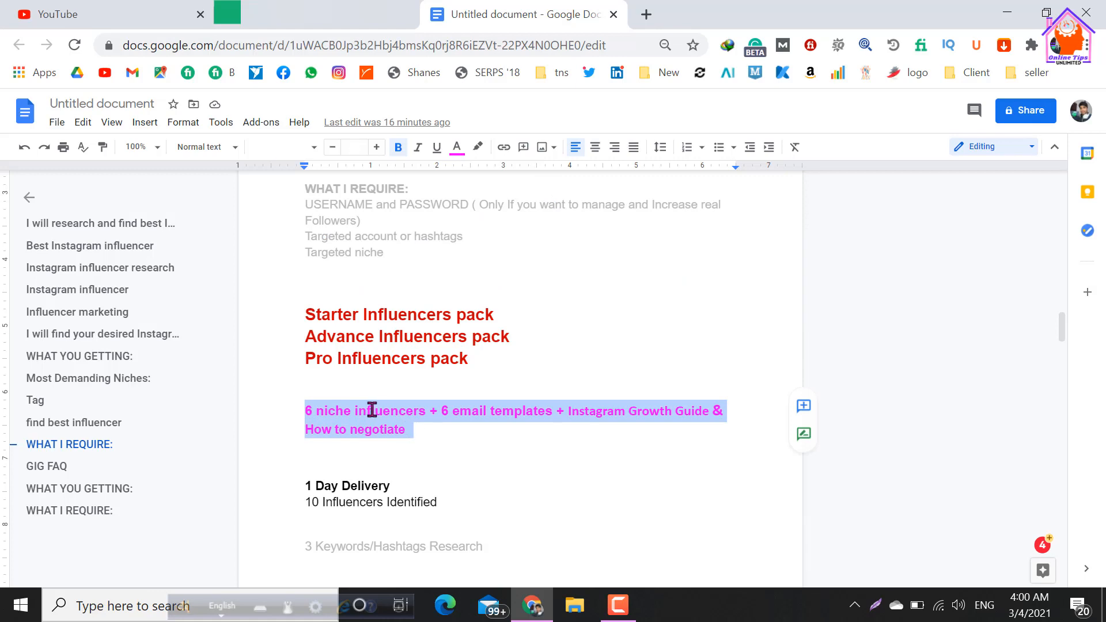
{"action": "right_click", "coordinate": [372, 410]}
{"action": "left_click", "coordinate": [411, 244]}
{"action": "left_click", "coordinate": [328, 24]}
{"action": "left_click", "coordinate": [339, 263]}
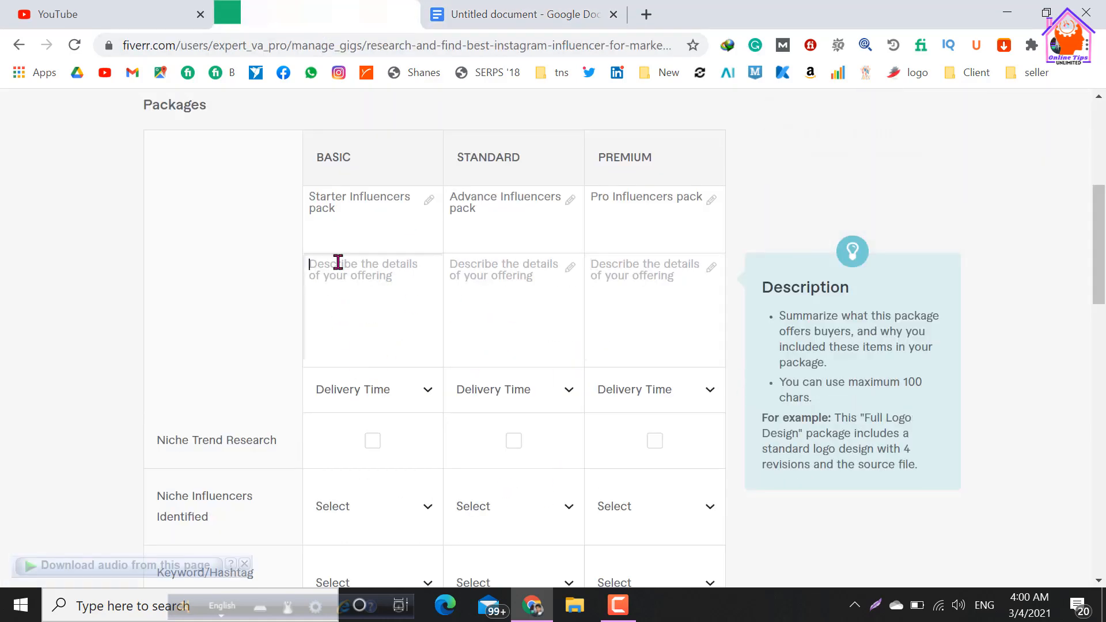
{"action": "key", "text": "ctrl+v"}
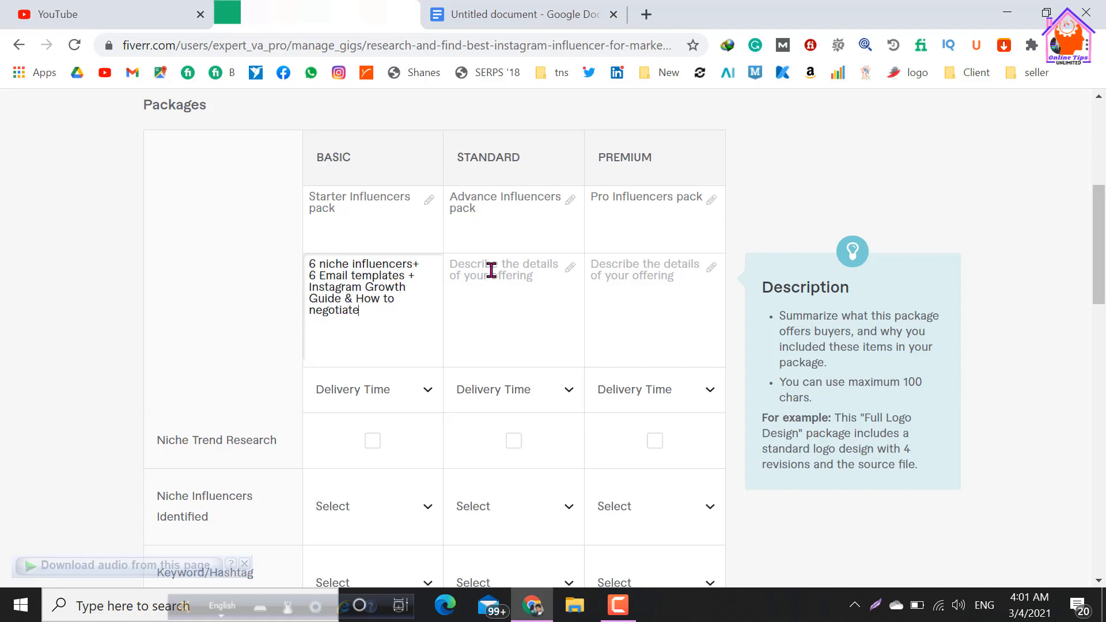
{"action": "left_click", "coordinate": [491, 270]}
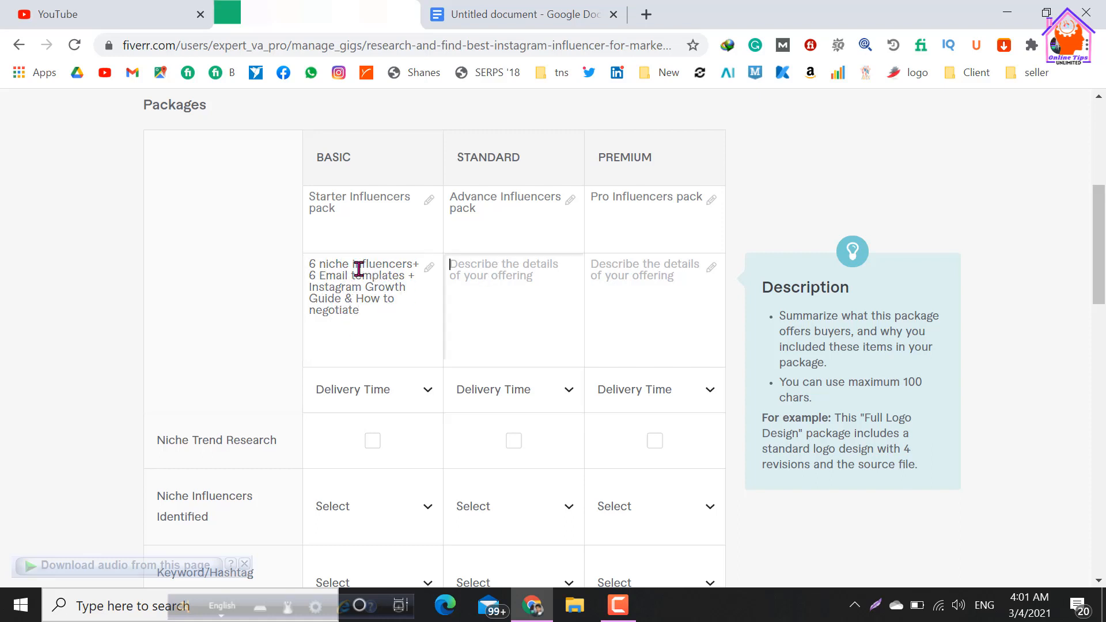
{"action": "left_click", "coordinate": [385, 297]}
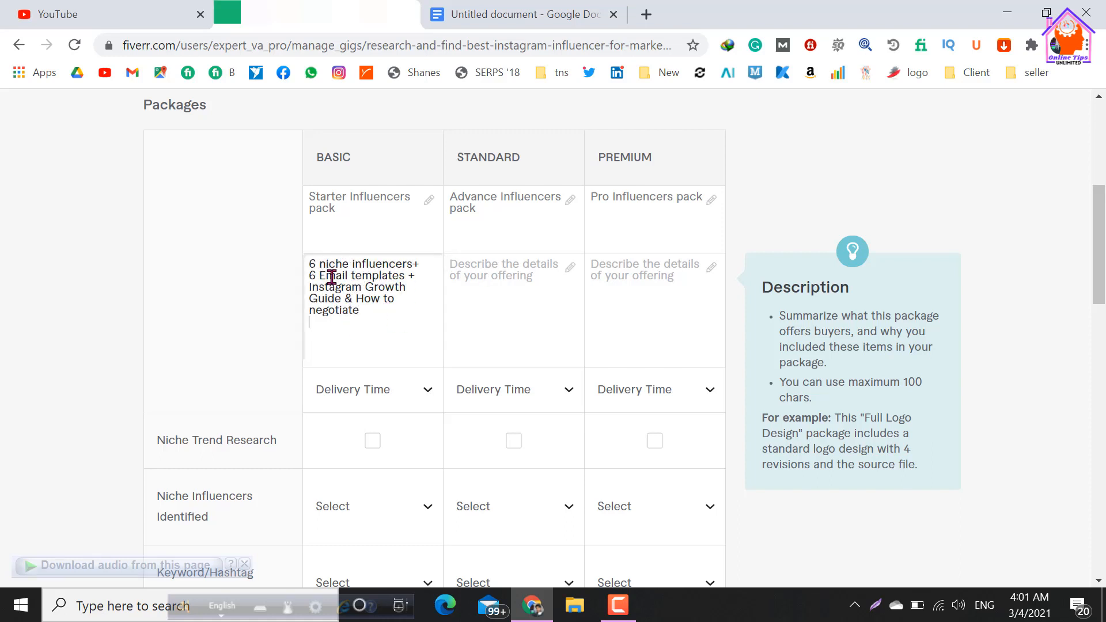
Copy the niche influencers and email templates text from Google Docs again and enter it as the Standard and Premium package descriptions on Fiverr.
{"action": "left_click", "coordinate": [467, 275]}
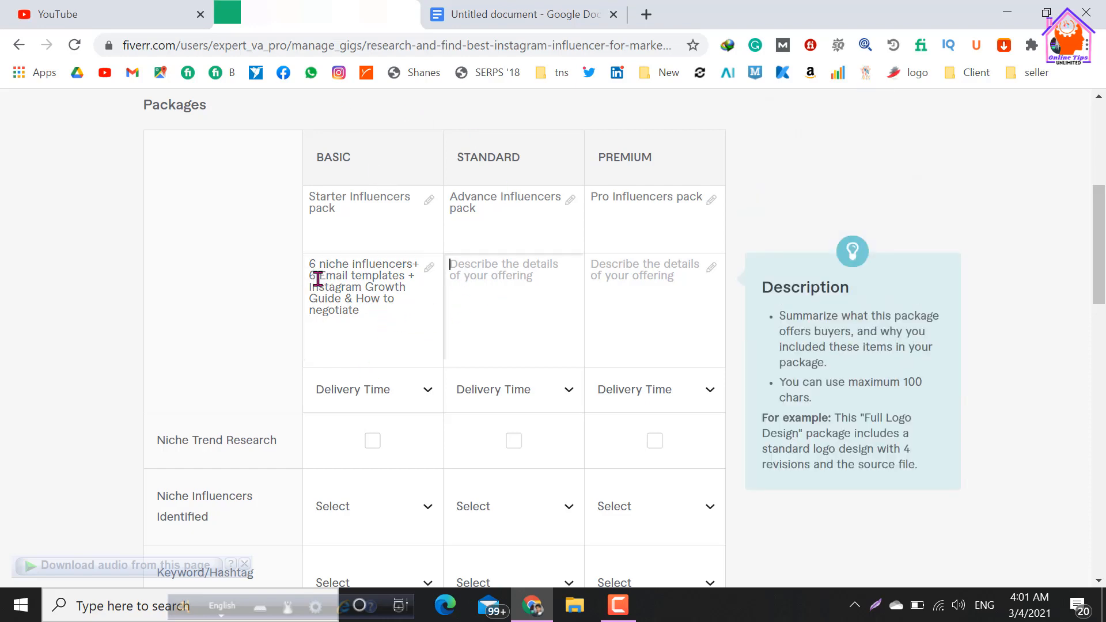
{"action": "left_click", "coordinate": [507, 15]}
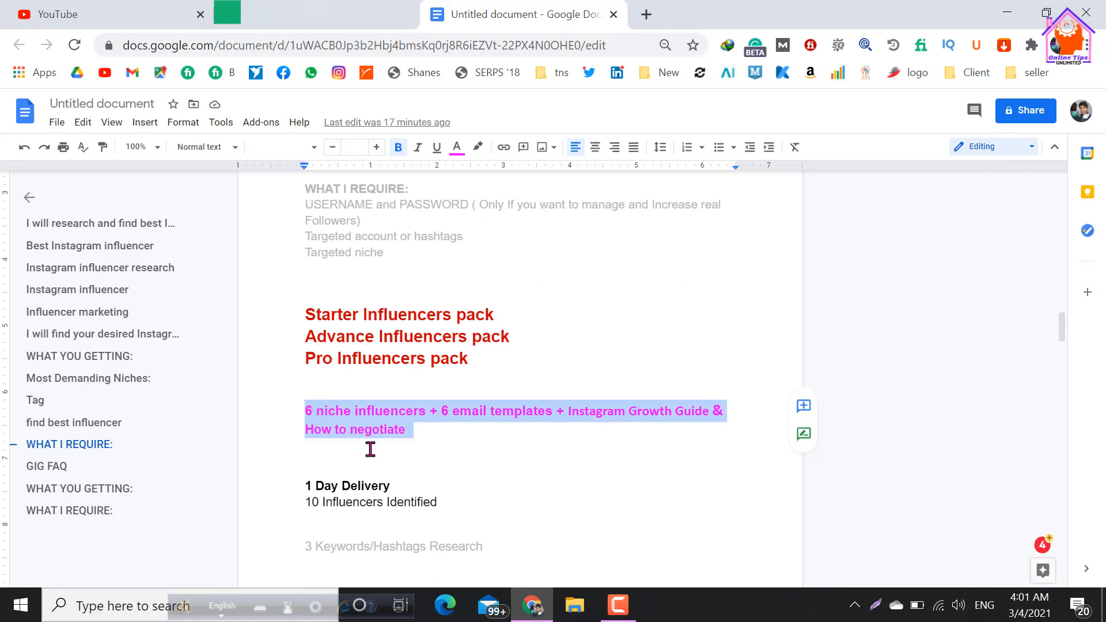
{"action": "left_click", "coordinate": [448, 459]}
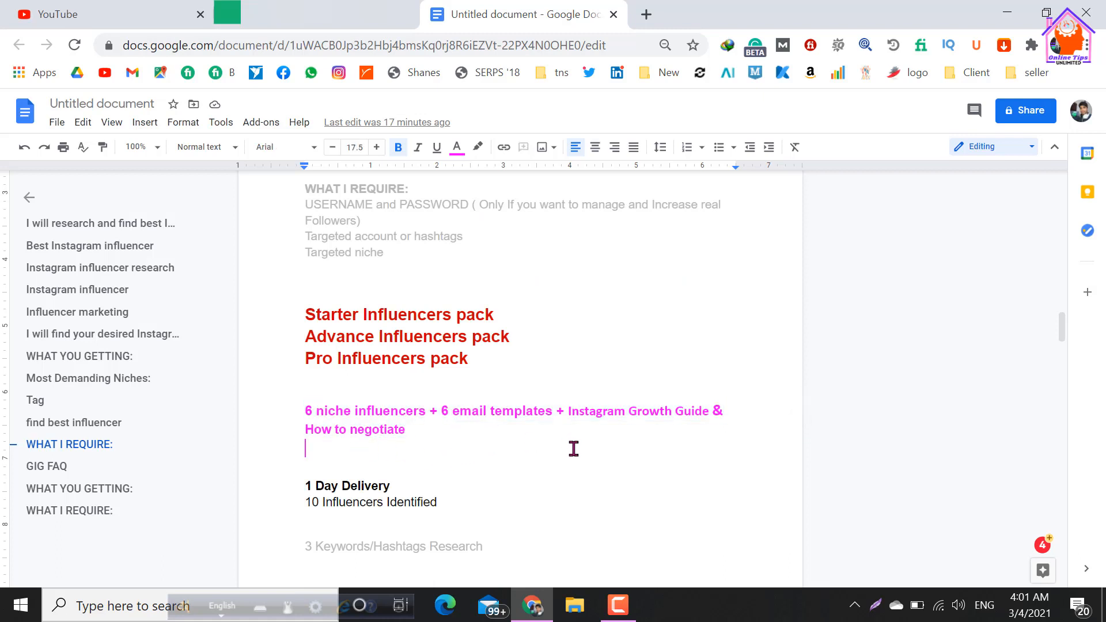
{"action": "left_click_drag", "start_coordinate": [306, 411], "coordinate": [429, 427]}
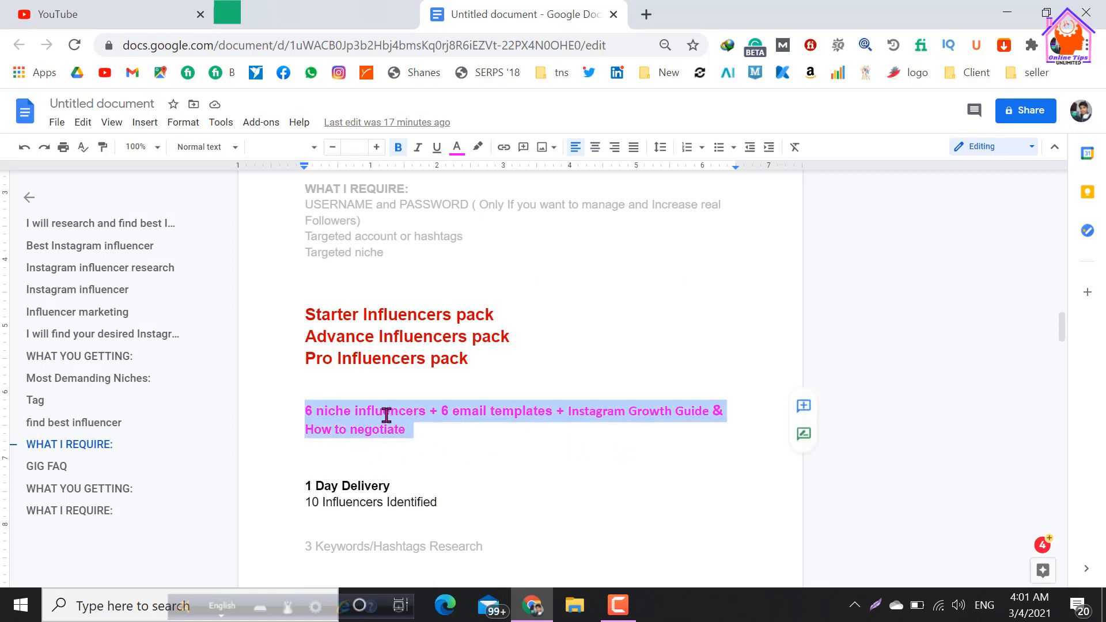
{"action": "right_click", "coordinate": [386, 415]}
{"action": "left_click", "coordinate": [425, 240]}
{"action": "left_click", "coordinate": [332, 14]}
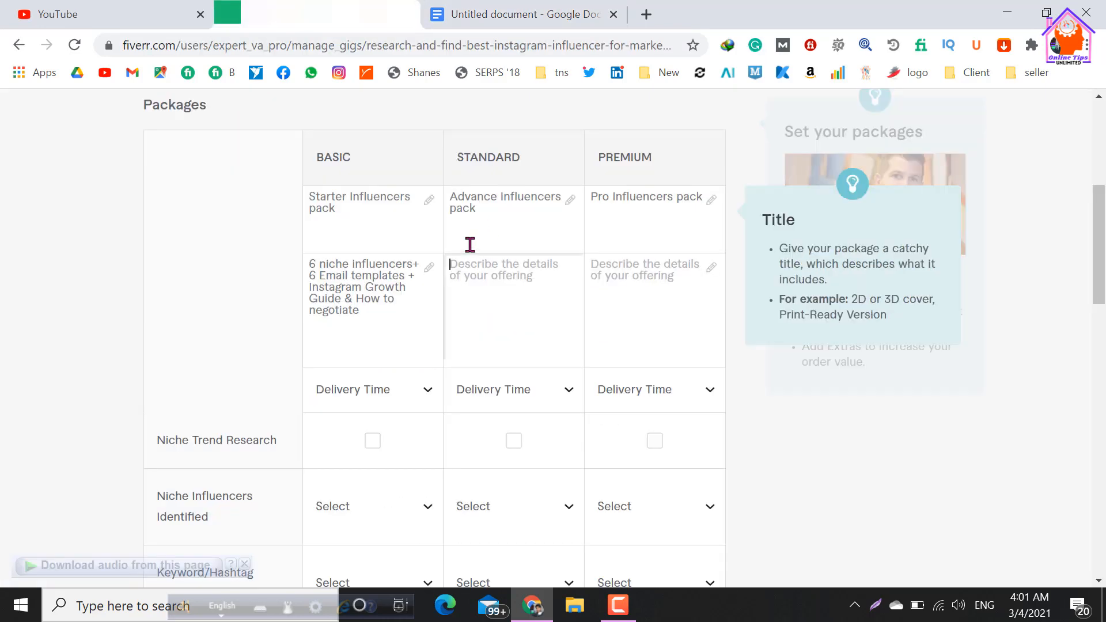
{"action": "key", "text": "ctrl+v"}
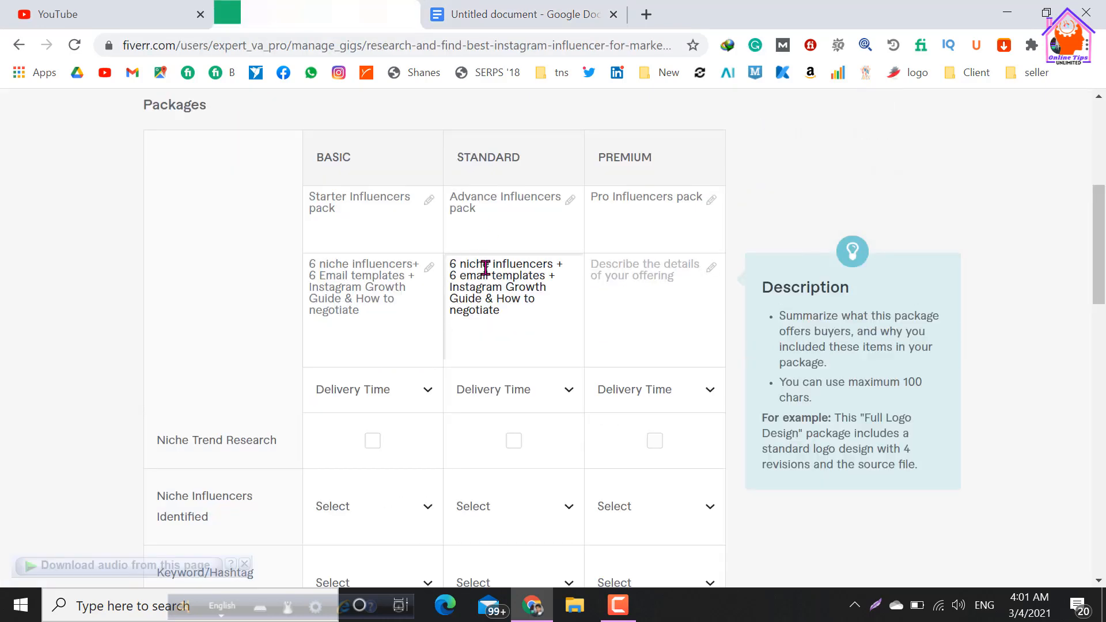
{"action": "left_click", "coordinate": [647, 274]}
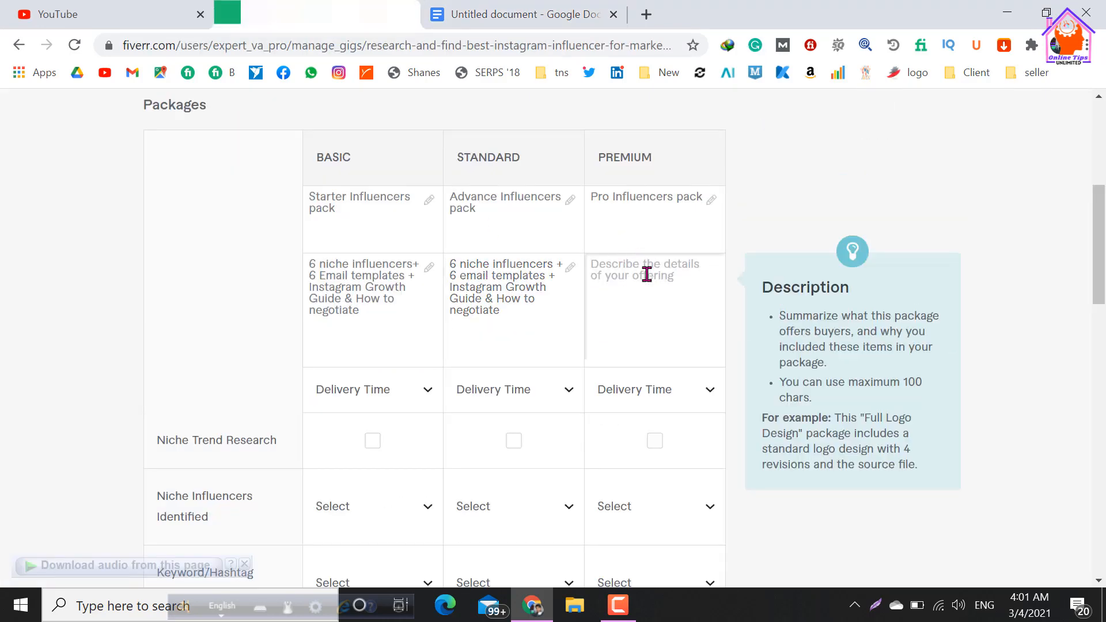
{"action": "key", "text": "ctrl+v"}
Change the number of niche influencers to 18 in the Standard description and 35 in the Premium description.
{"action": "left_click", "coordinate": [400, 346]}
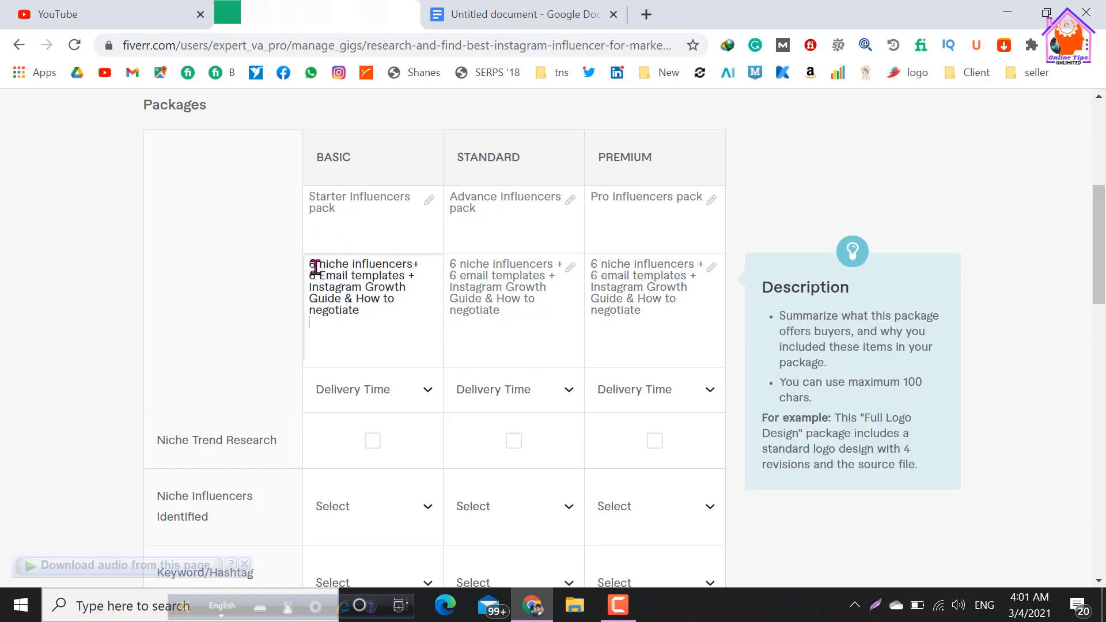
{"action": "left_click", "coordinate": [457, 262]}
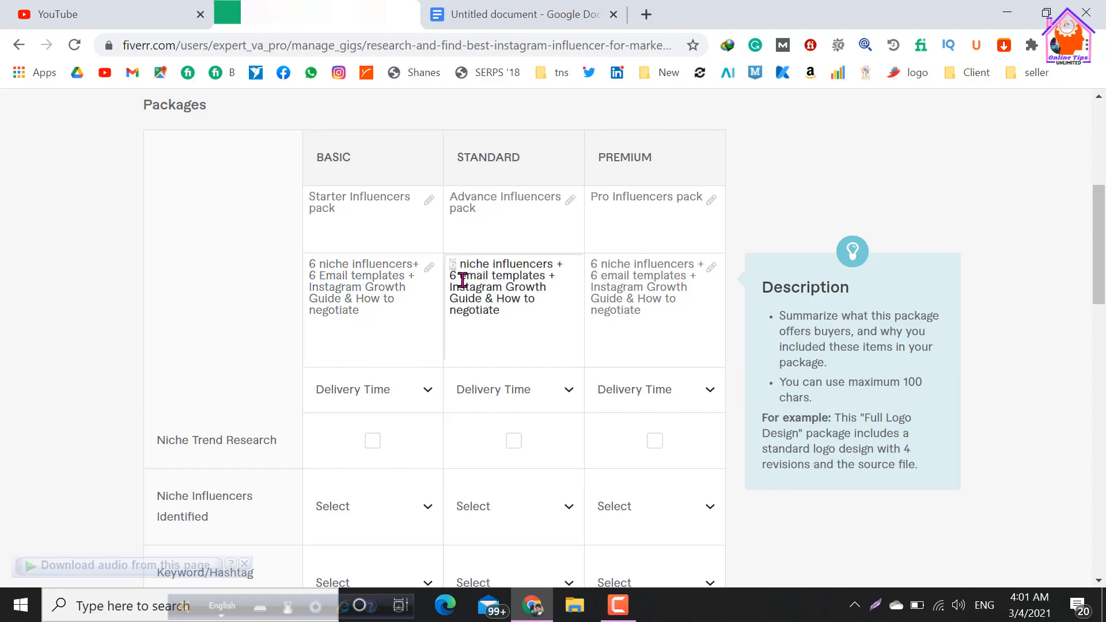
{"action": "type", "text": "18"}
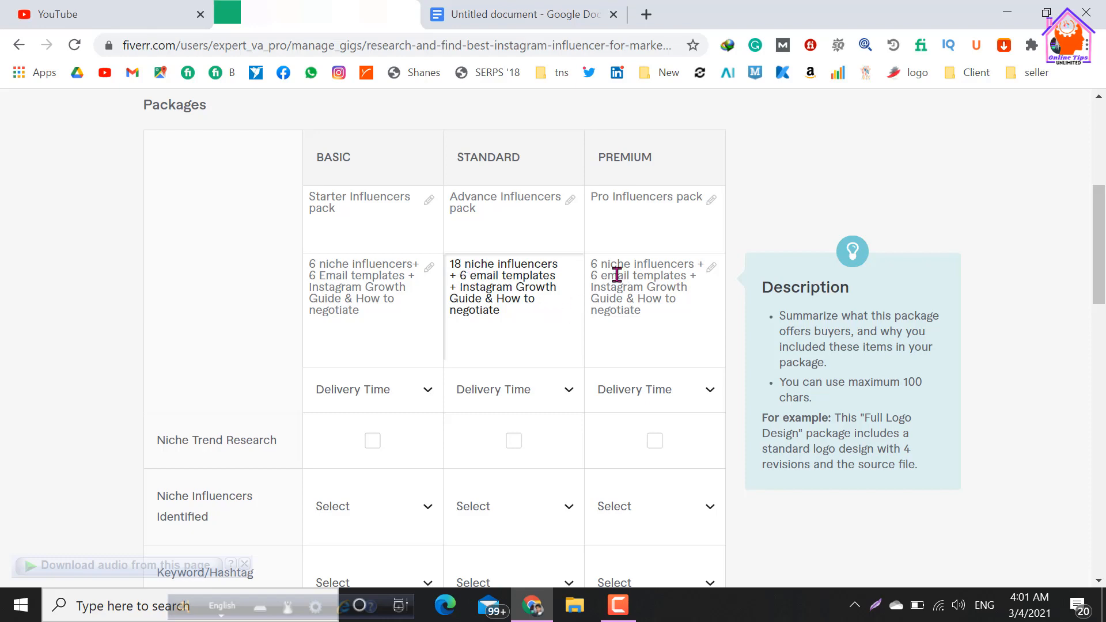
{"action": "left_click", "coordinate": [595, 263]}
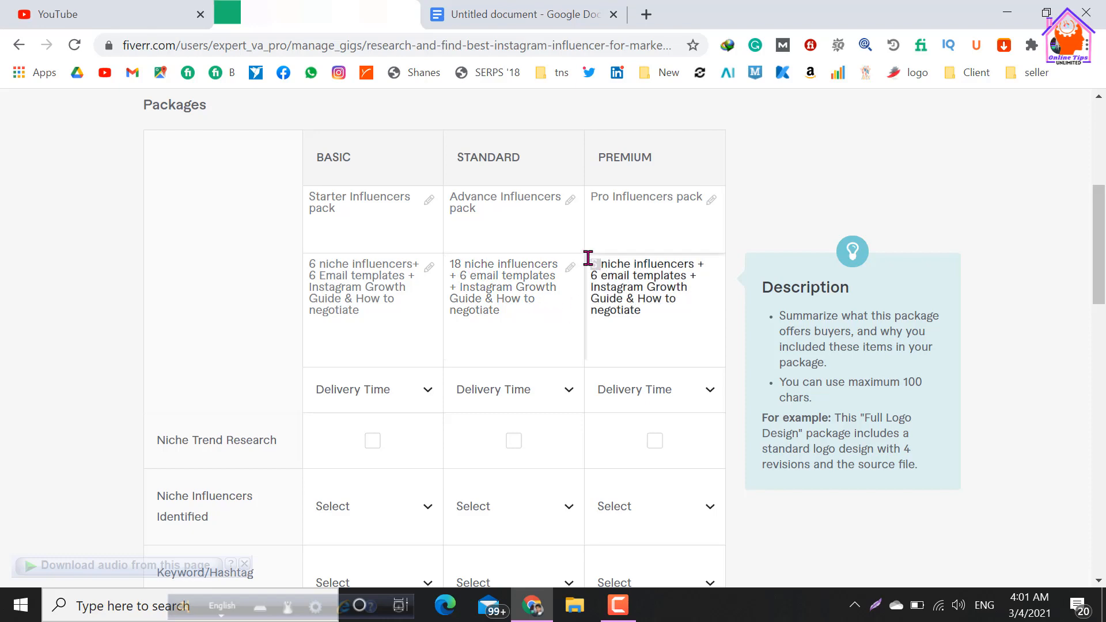
{"action": "type", "text": "35"}
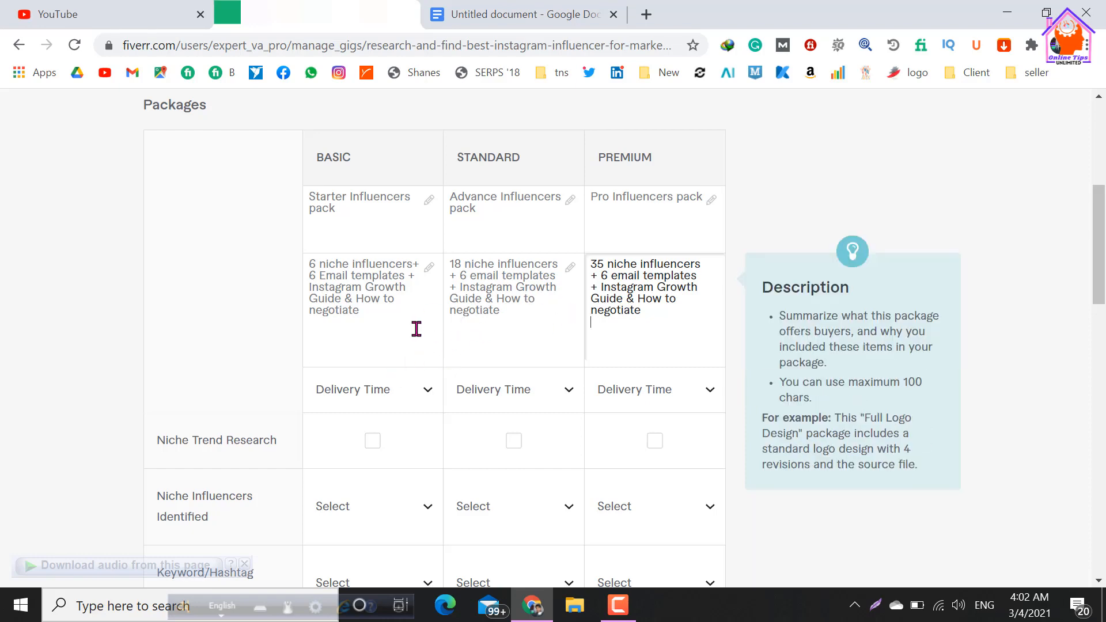
Set the delivery time to 1 day for the Basic package, 2 days for Standard and 3 days for Premium.
{"action": "scroll", "coordinate": [414, 328], "scroll_direction": "down", "scroll_amount": 2}
{"action": "left_click", "coordinate": [430, 284]}
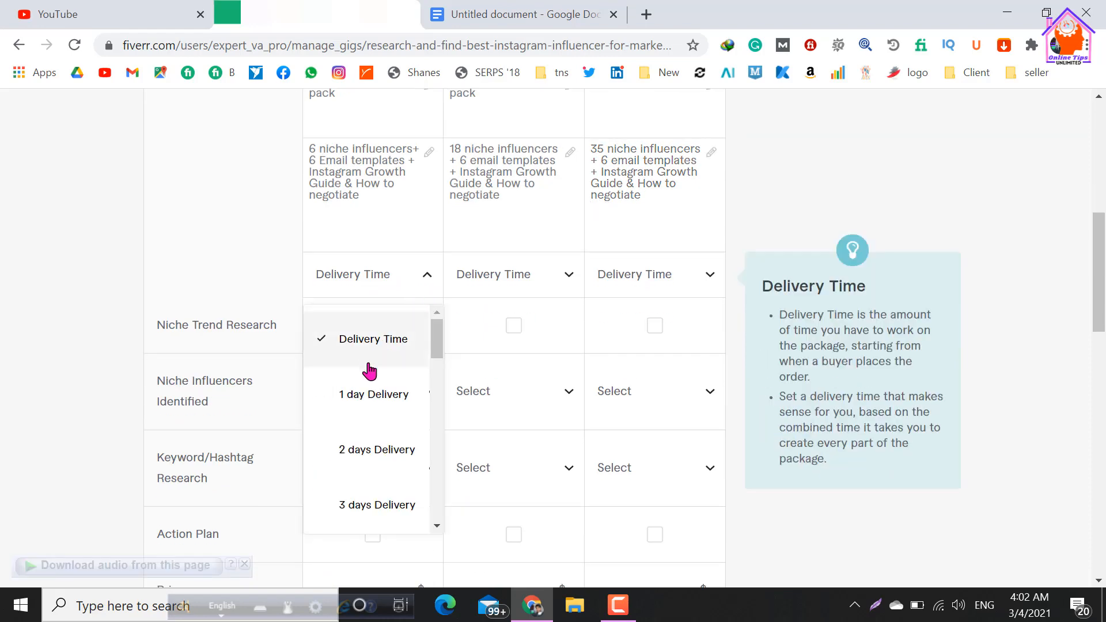
{"action": "left_click", "coordinate": [367, 398]}
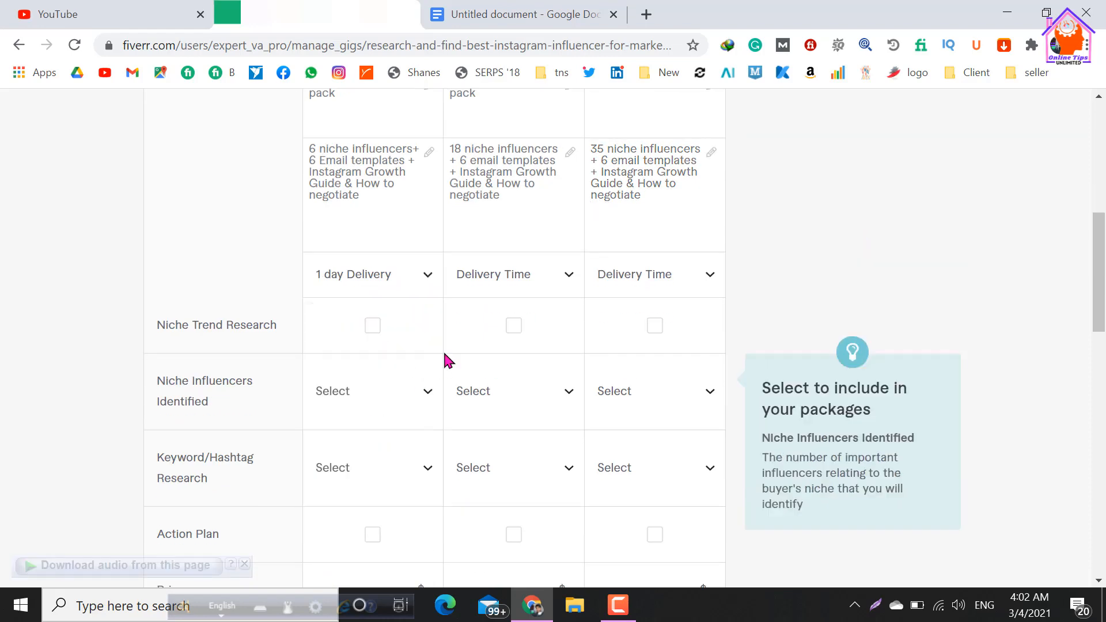
{"action": "left_click", "coordinate": [568, 283]}
{"action": "left_click", "coordinate": [489, 450]}
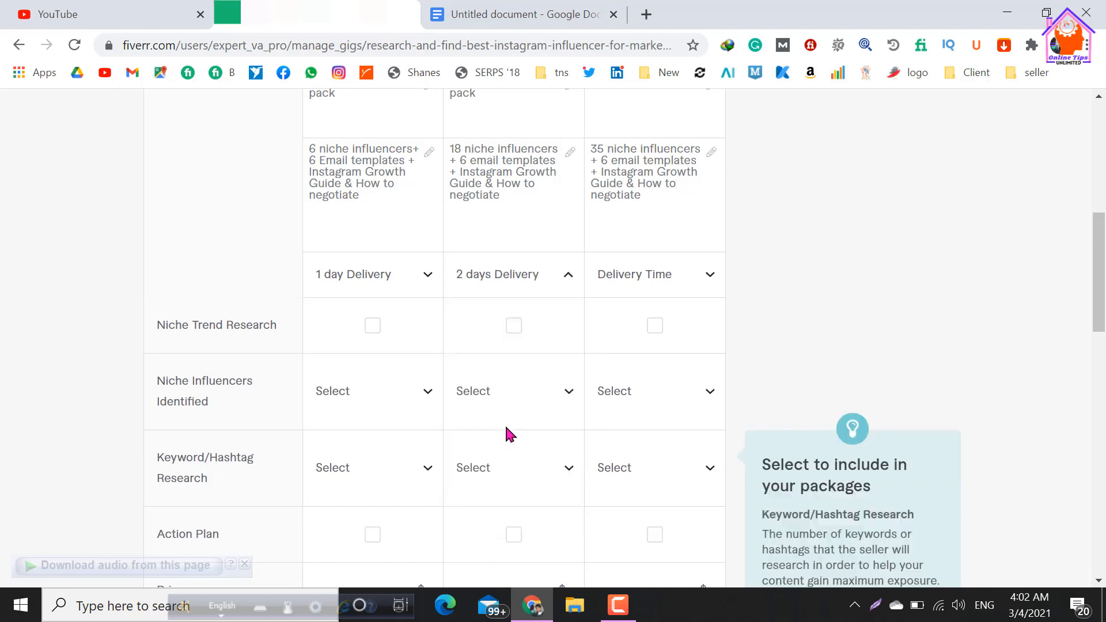
{"action": "left_click", "coordinate": [710, 277]}
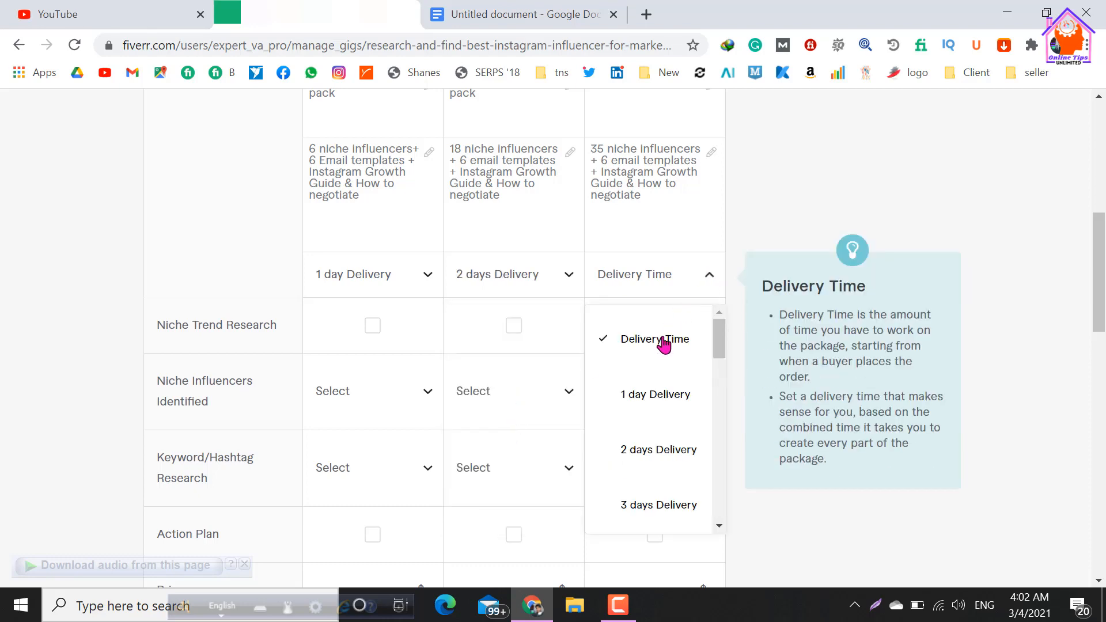
{"action": "left_click", "coordinate": [657, 505]}
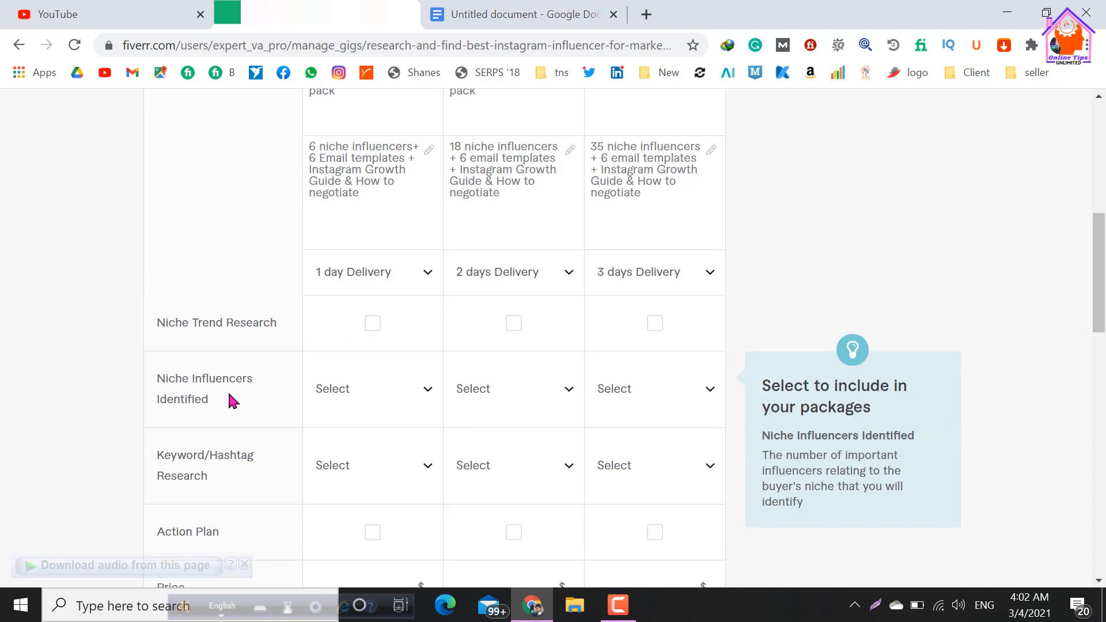
Set the number of niche influencers identified to 6 for the Basic package and 18 for Standard.
{"action": "scroll", "coordinate": [228, 389], "scroll_direction": "down", "scroll_amount": 2}
{"action": "left_click", "coordinate": [420, 288]}
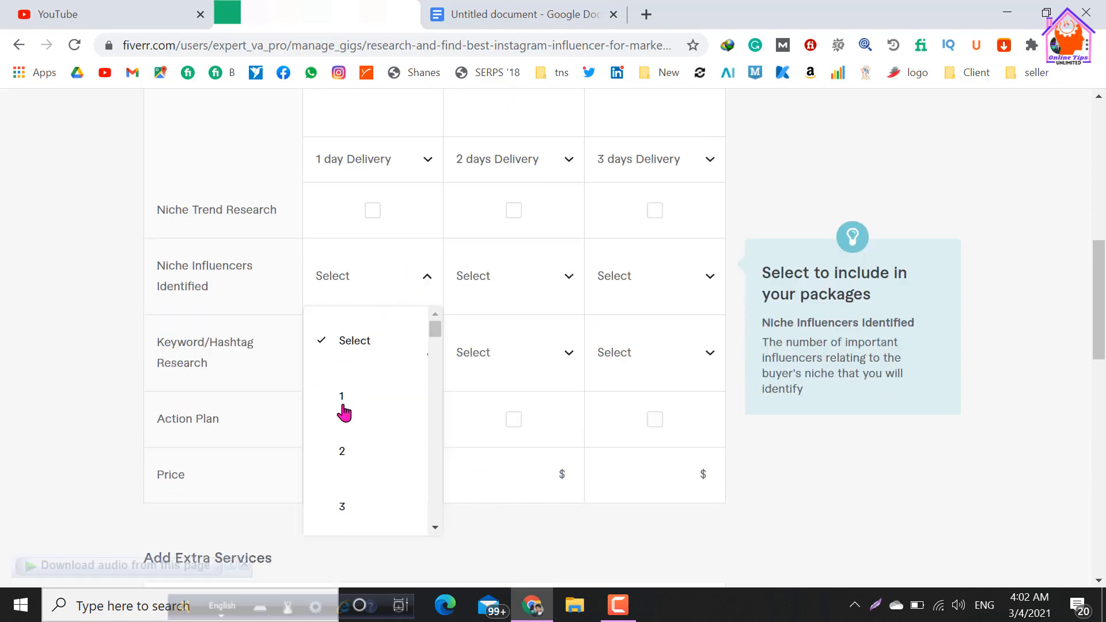
{"action": "scroll", "coordinate": [340, 443], "scroll_direction": "down", "scroll_amount": 4}
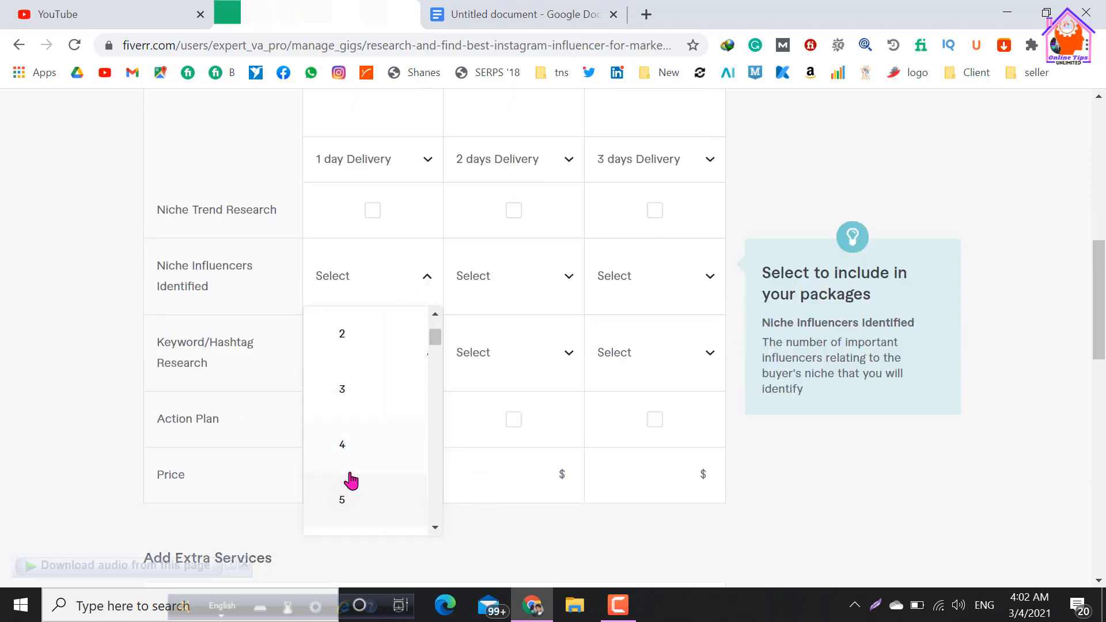
{"action": "left_click", "coordinate": [358, 453]}
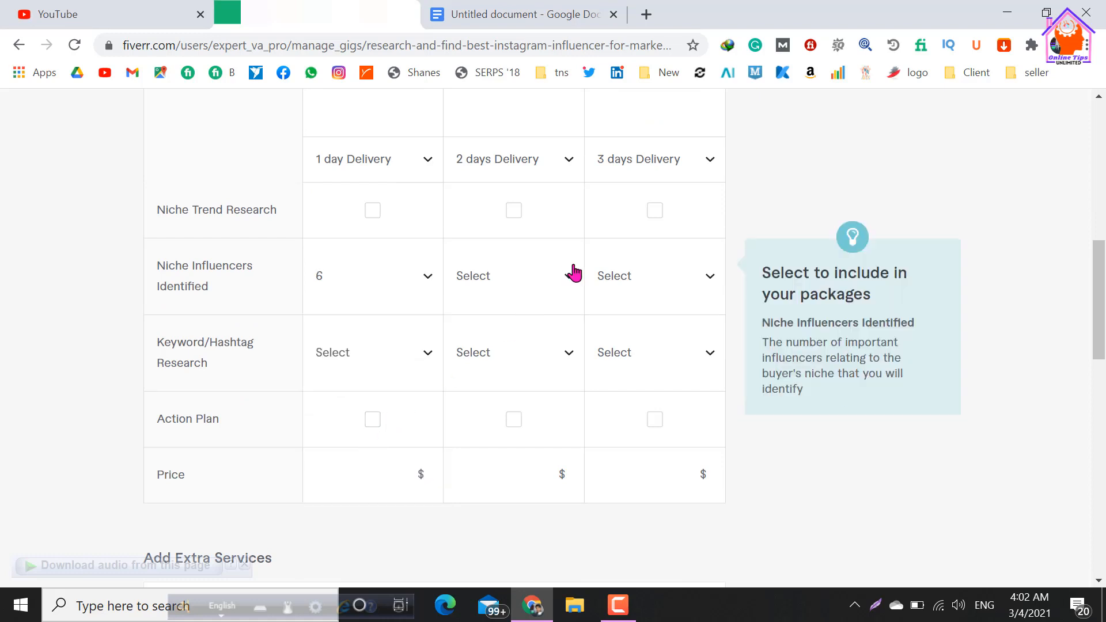
{"action": "left_click", "coordinate": [563, 289]}
{"action": "scroll", "coordinate": [491, 388], "scroll_direction": "down", "scroll_amount": 8}
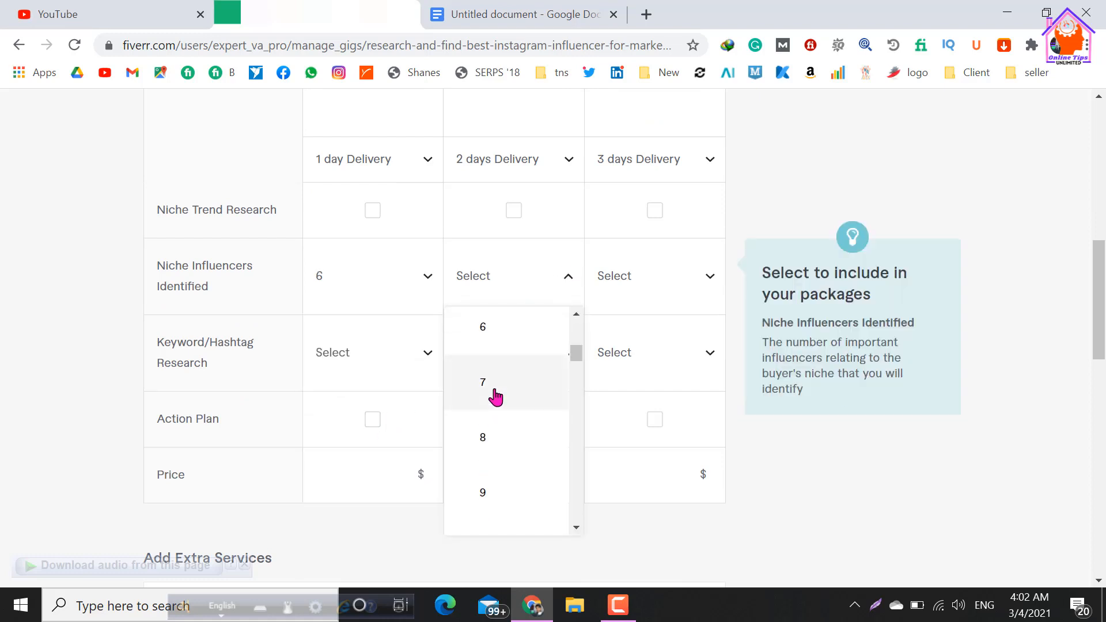
{"action": "scroll", "coordinate": [489, 415], "scroll_direction": "down", "scroll_amount": 6}
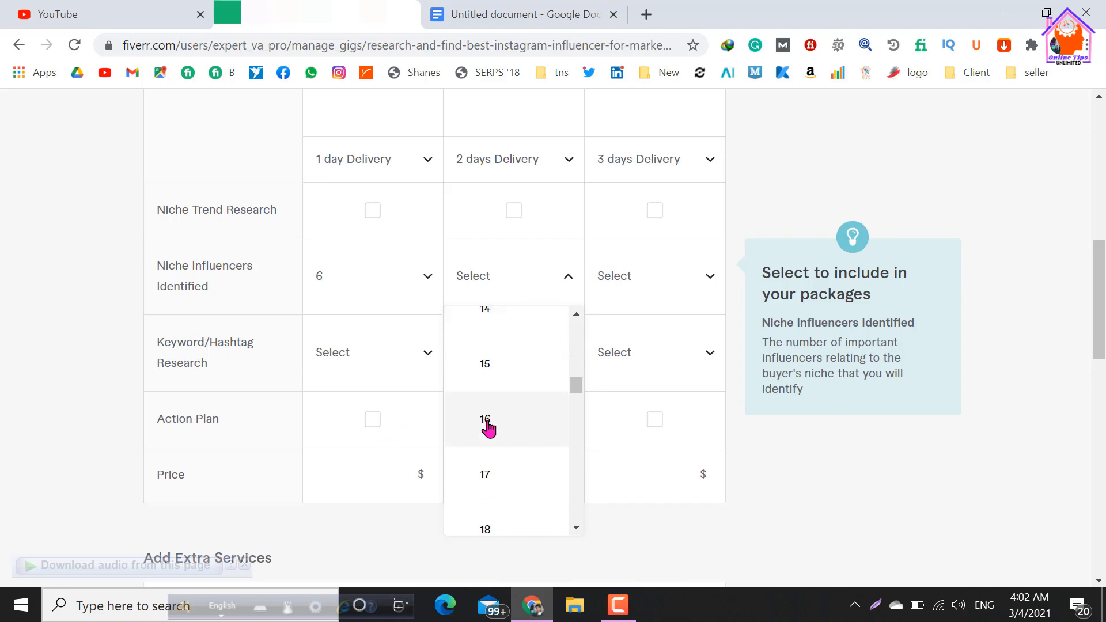
{"action": "left_click", "coordinate": [486, 524]}
Set the number of niche influencers identified to 35 for the Premium package.
{"action": "left_click", "coordinate": [686, 288]}
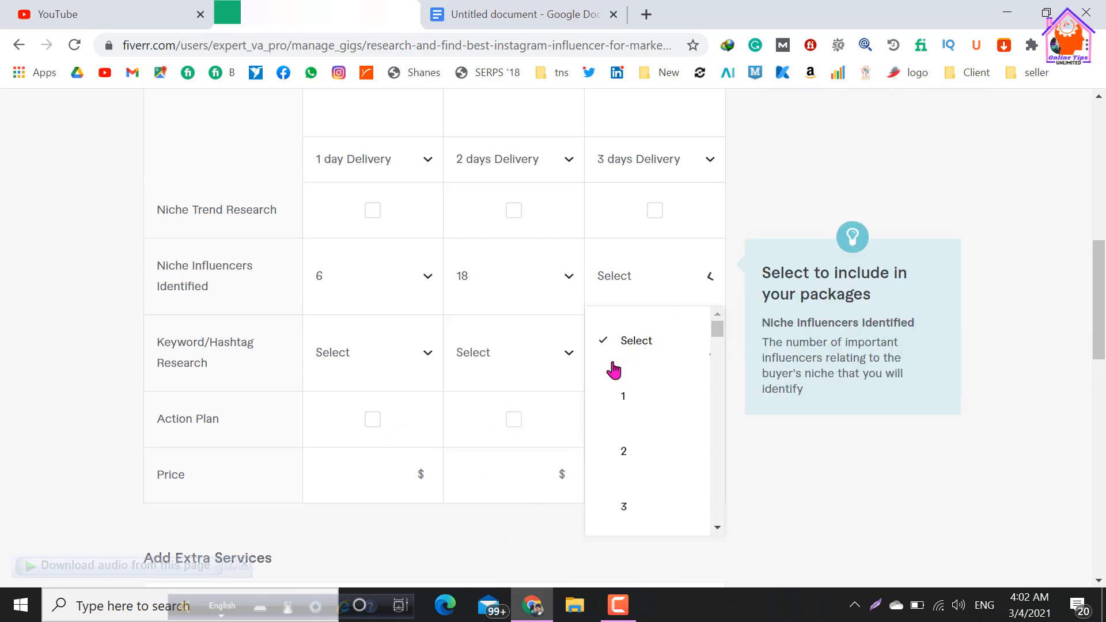
{"action": "scroll", "coordinate": [616, 381], "scroll_direction": "down", "scroll_amount": 8}
{"action": "scroll", "coordinate": [632, 403], "scroll_direction": "down", "scroll_amount": 20}
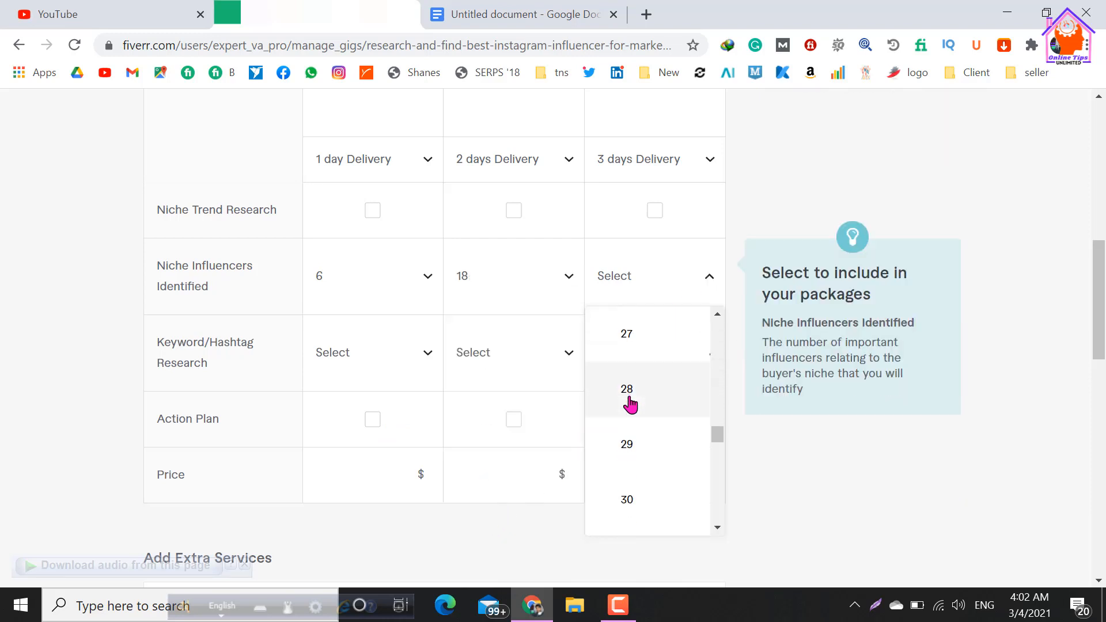
{"action": "scroll", "coordinate": [631, 461], "scroll_direction": "down", "scroll_amount": 2}
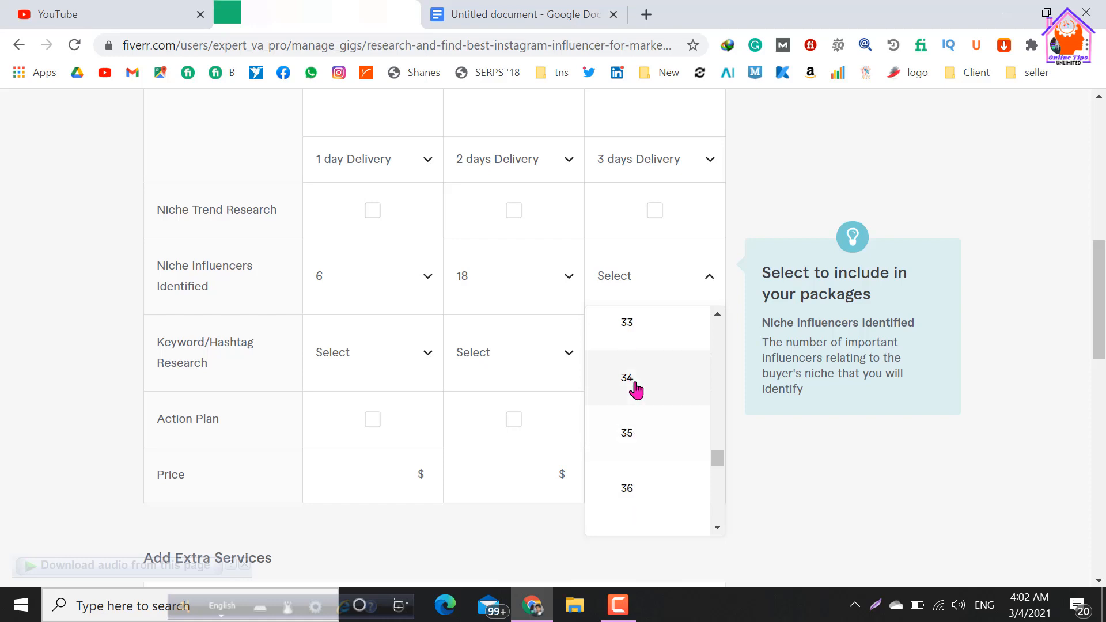
{"action": "left_click", "coordinate": [639, 444]}
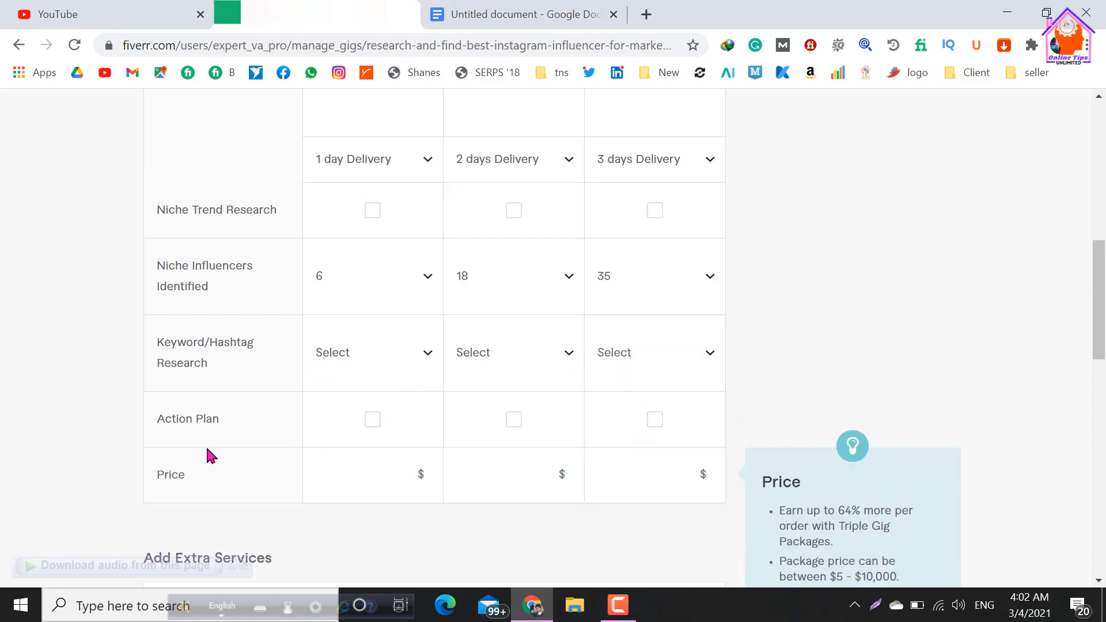
Set the Basic package price to $10.
{"action": "left_click", "coordinate": [379, 484]}
{"action": "scroll", "coordinate": [409, 370], "scroll_direction": "up", "scroll_amount": 3}
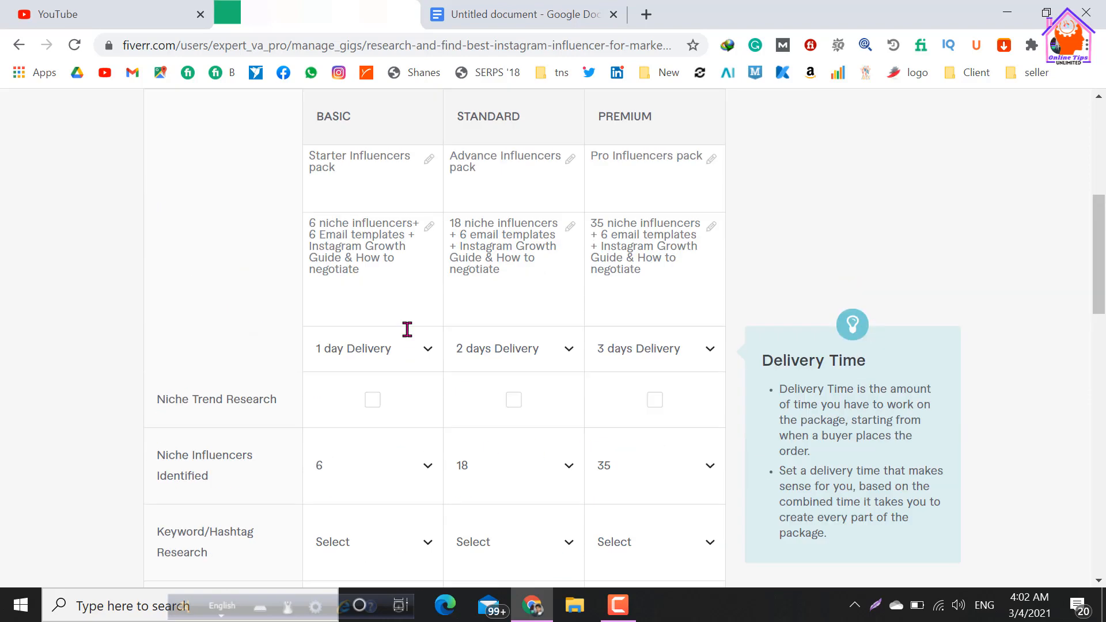
{"action": "scroll", "coordinate": [407, 329], "scroll_direction": "up", "scroll_amount": 1}
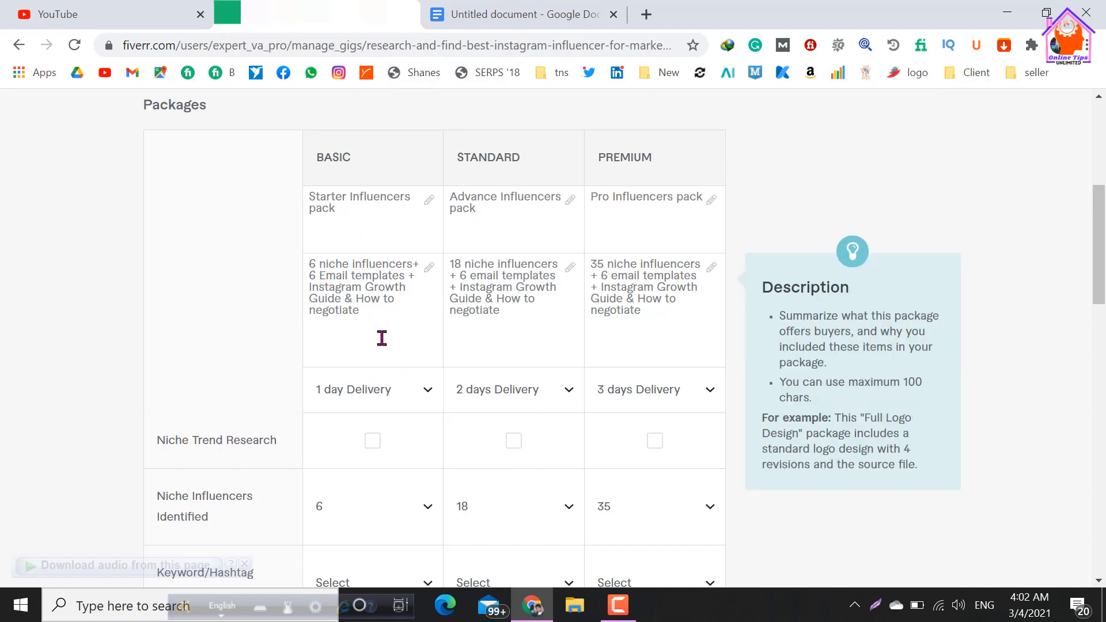
{"action": "scroll", "coordinate": [382, 338], "scroll_direction": "down", "scroll_amount": 4}
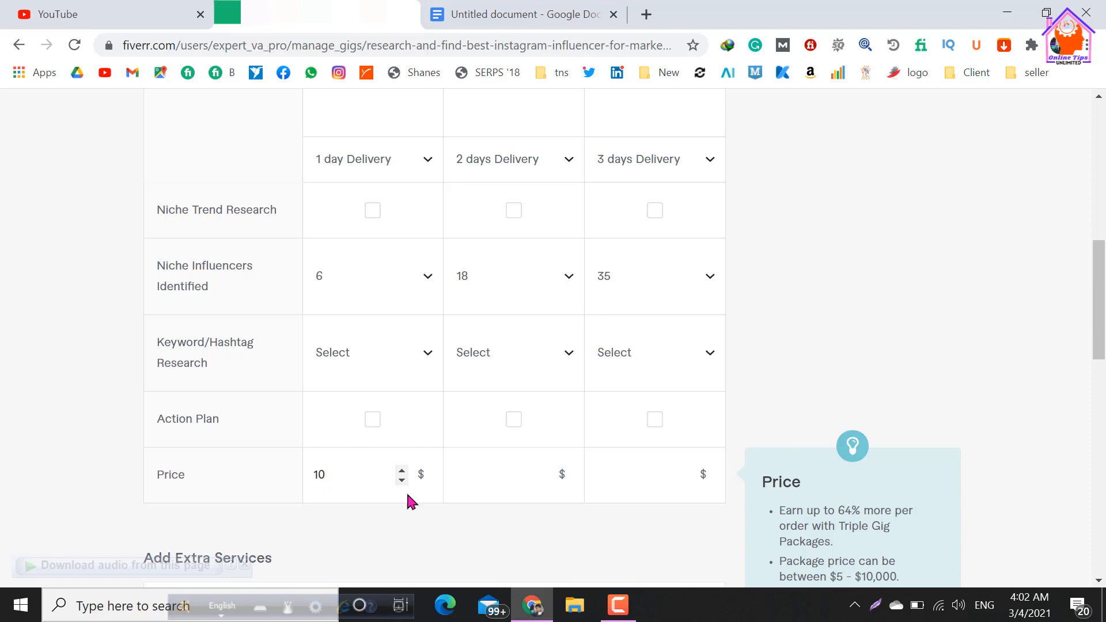
Set the Standard package price to $20.
{"action": "scroll", "coordinate": [468, 308], "scroll_direction": "up", "scroll_amount": 4}
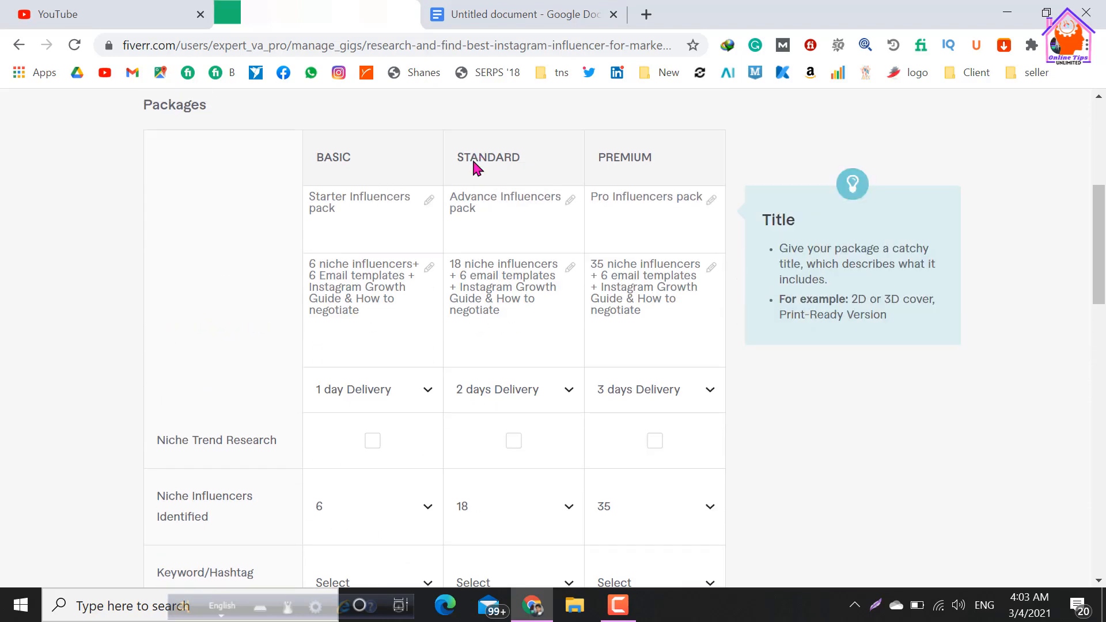
{"action": "scroll", "coordinate": [486, 234], "scroll_direction": "down", "scroll_amount": 4}
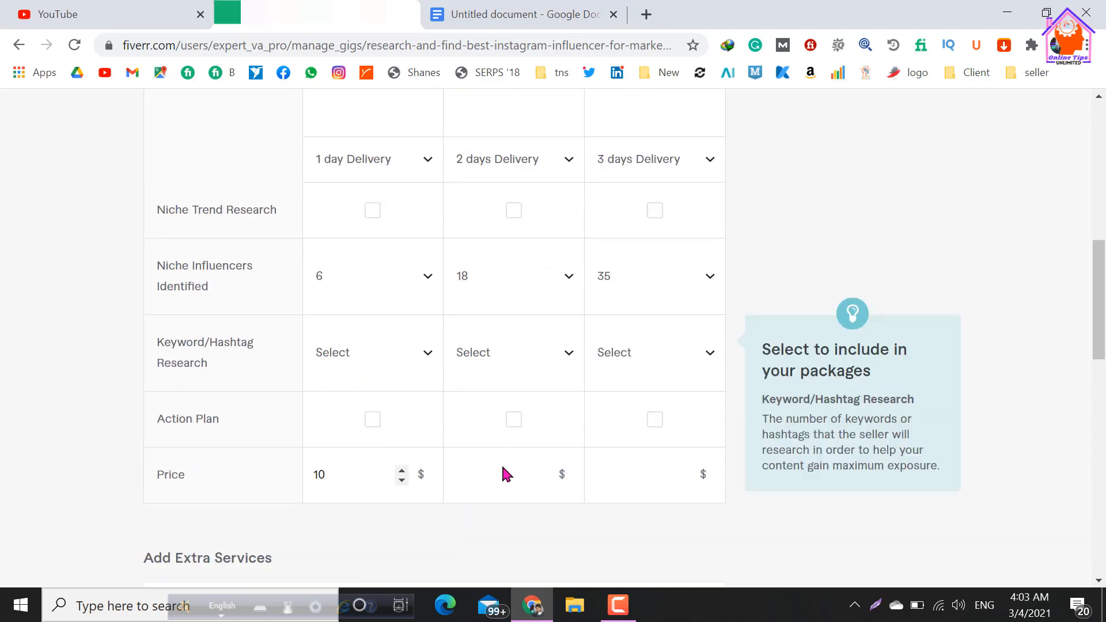
{"action": "left_click", "coordinate": [495, 472]}
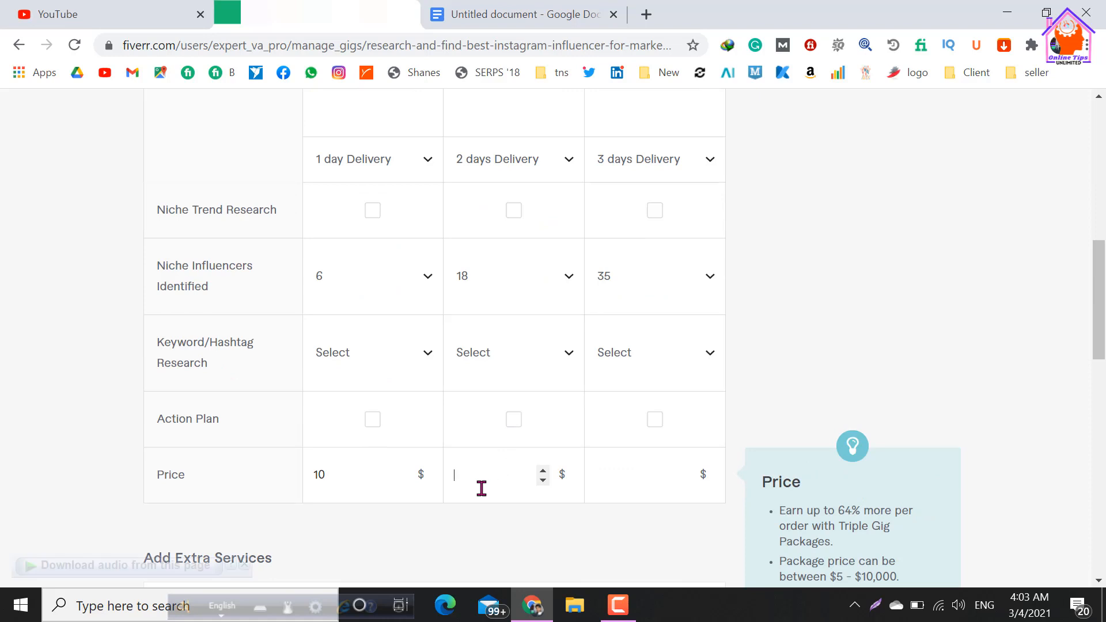
{"action": "left_click", "coordinate": [611, 473]}
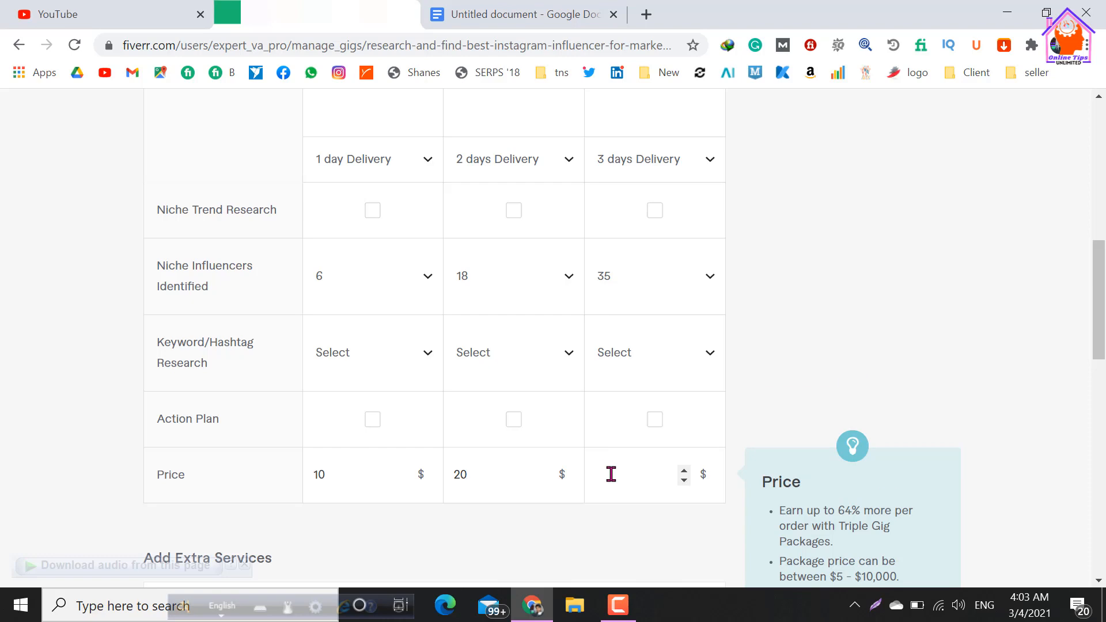
Check the package descriptions again and set the Standard package price to $25.
{"action": "scroll", "coordinate": [611, 476], "scroll_direction": "up", "scroll_amount": 6}
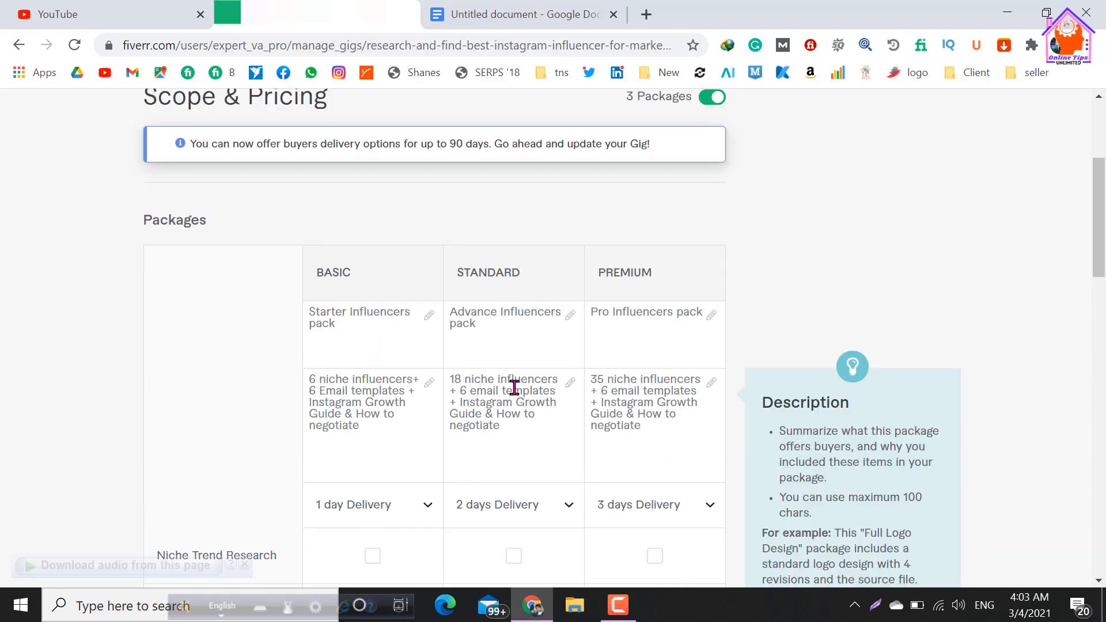
{"action": "scroll", "coordinate": [514, 398], "scroll_direction": "down", "scroll_amount": 6}
{"action": "scroll", "coordinate": [515, 410], "scroll_direction": "up", "scroll_amount": 4}
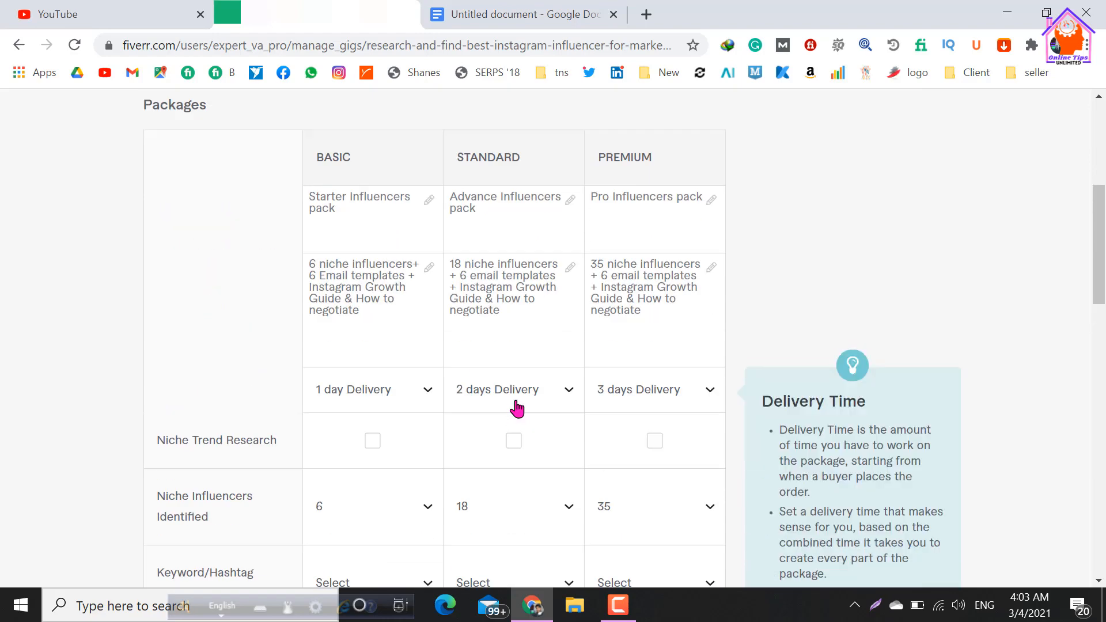
{"action": "left_click", "coordinate": [312, 268]}
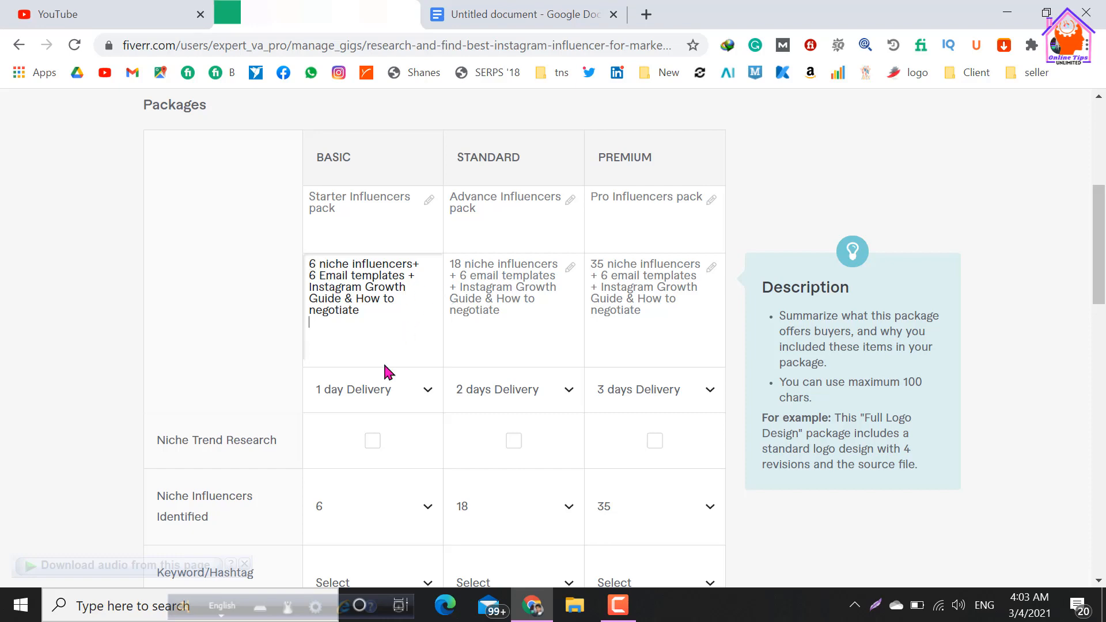
{"action": "scroll", "coordinate": [383, 370], "scroll_direction": "down", "scroll_amount": 6}
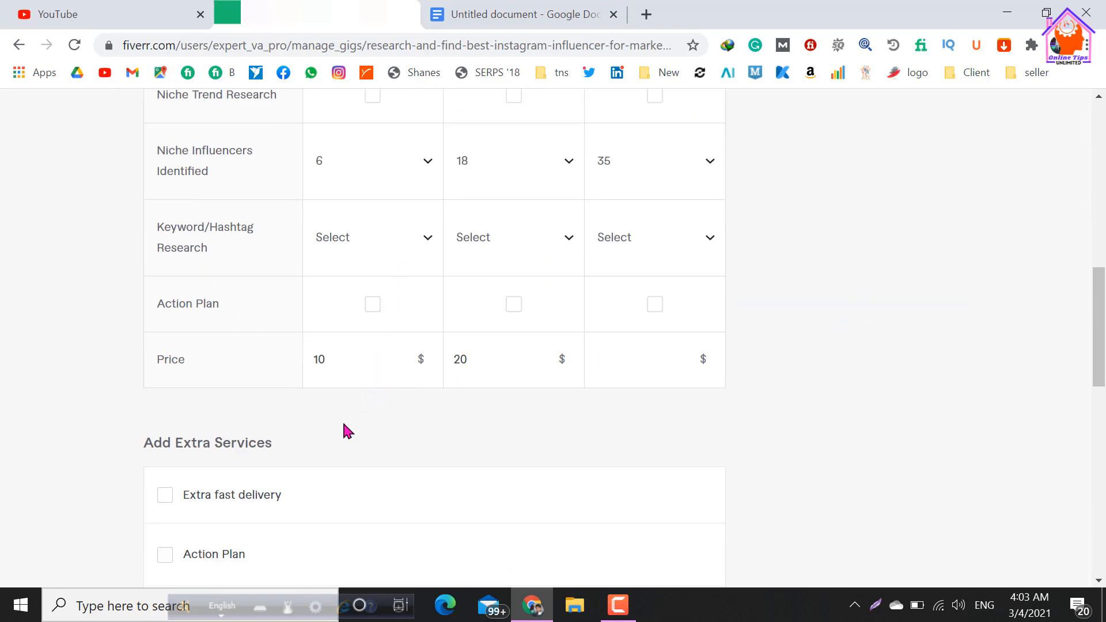
{"action": "left_click", "coordinate": [462, 363]}
{"action": "type", "text": "25"}
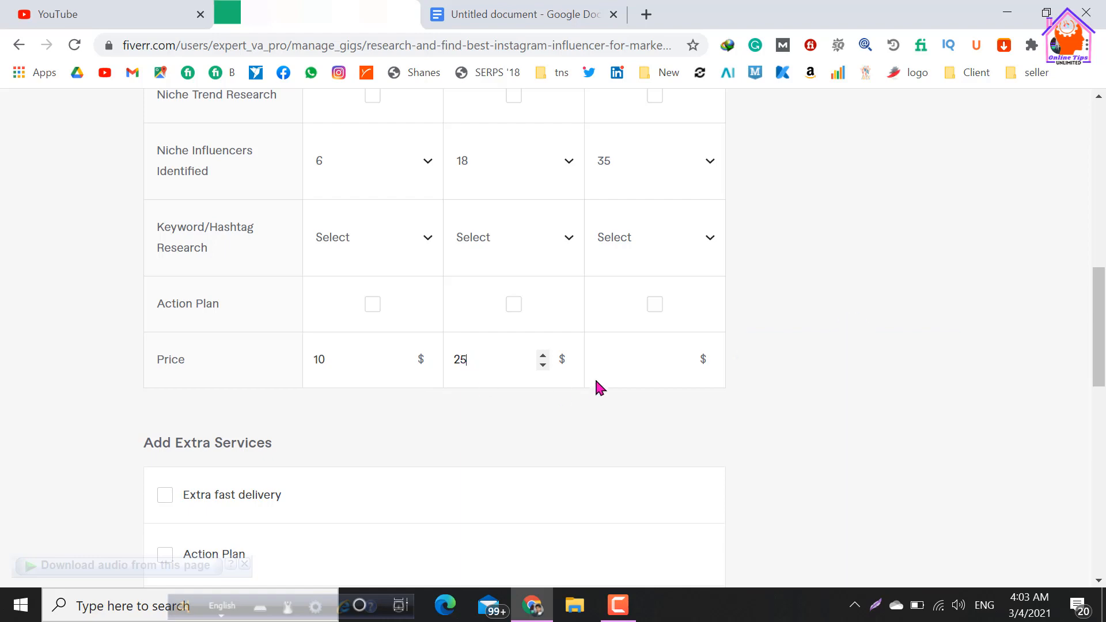
Set the Premium package price to $50 and compare it with the package contents.
{"action": "scroll", "coordinate": [484, 312], "scroll_direction": "up", "scroll_amount": 3}
{"action": "scroll", "coordinate": [486, 314], "scroll_direction": "up", "scroll_amount": 4}
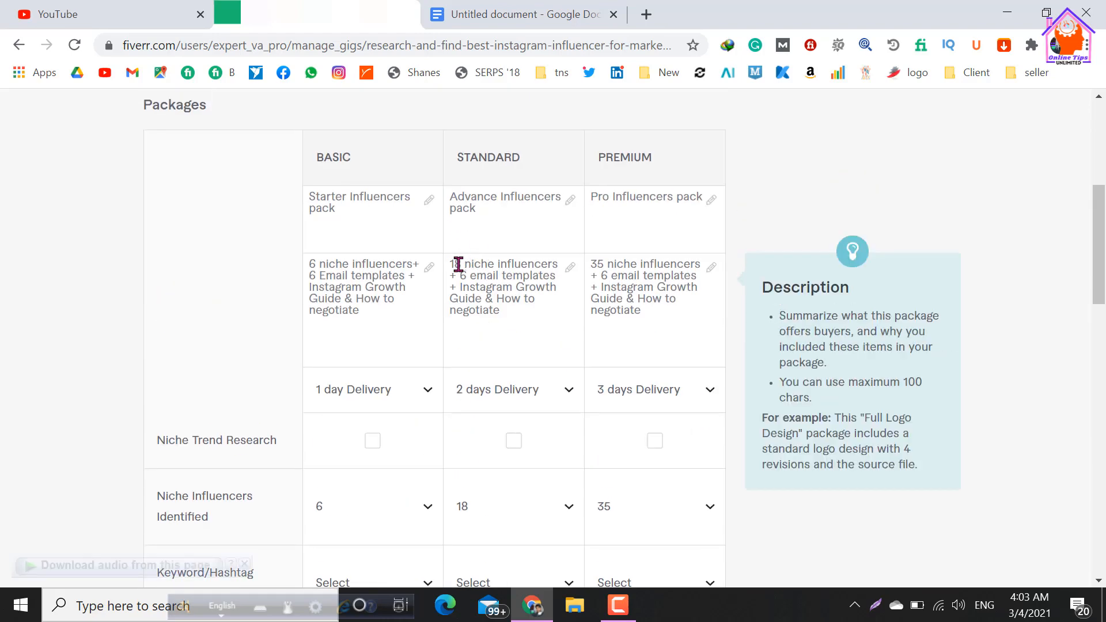
{"action": "scroll", "coordinate": [499, 331], "scroll_direction": "down", "scroll_amount": 4}
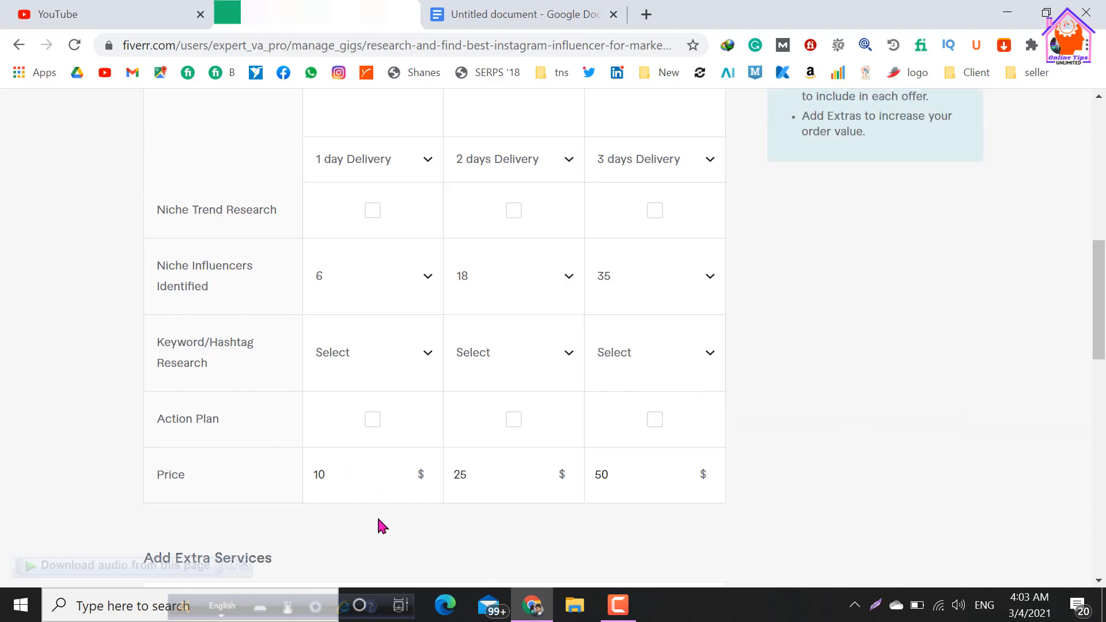
{"action": "scroll", "coordinate": [614, 380], "scroll_direction": "up", "scroll_amount": 2}
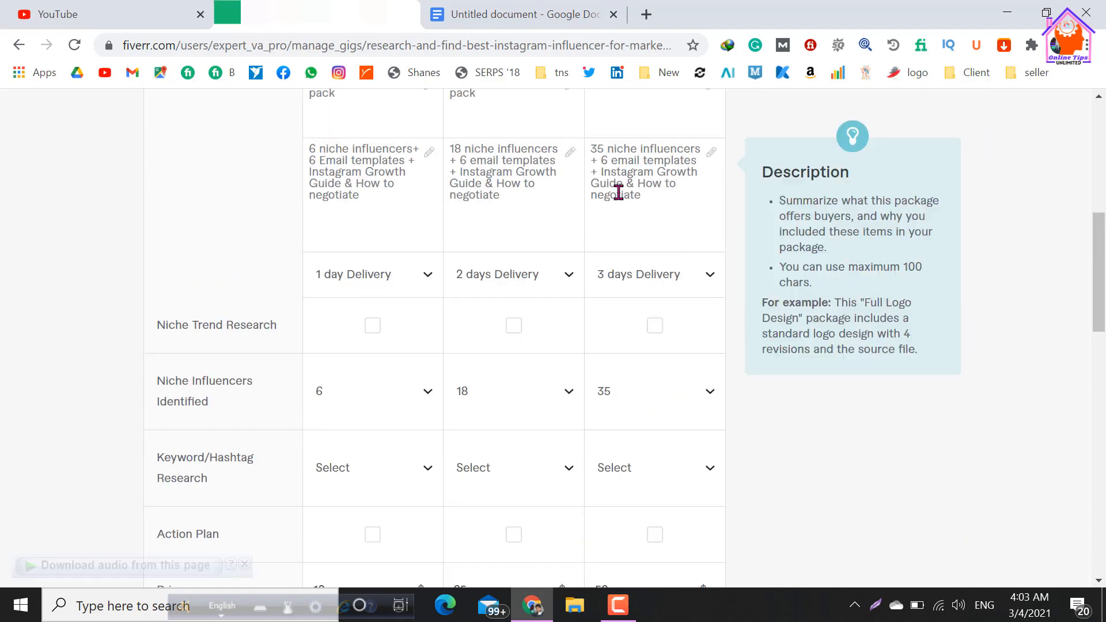
{"action": "scroll", "coordinate": [451, 106], "scroll_direction": "up", "scroll_amount": 2}
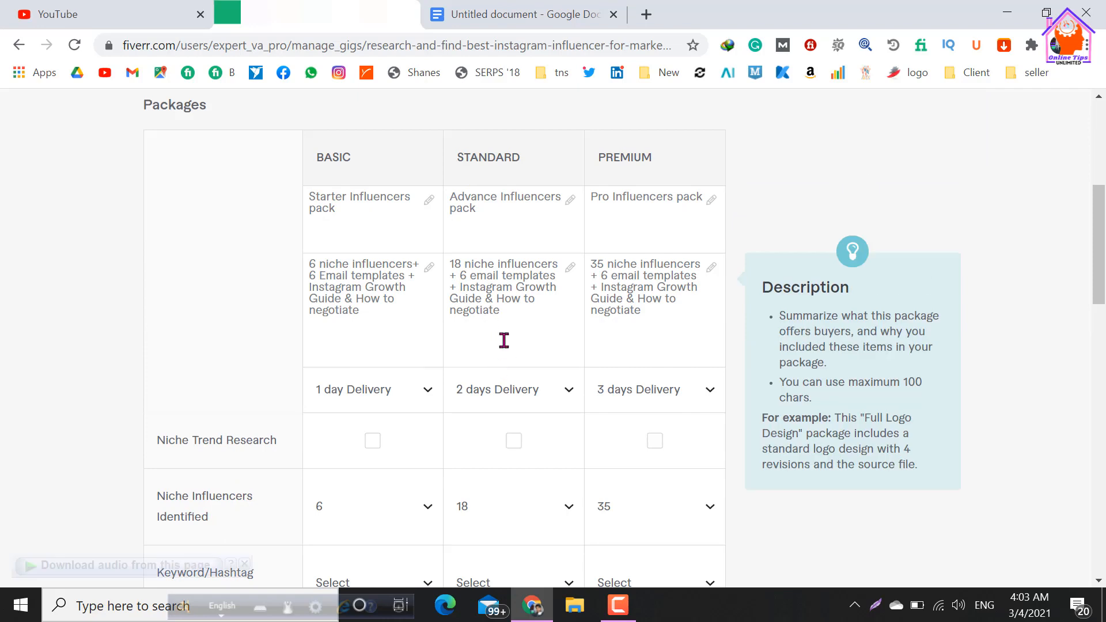
{"action": "scroll", "coordinate": [504, 346], "scroll_direction": "down", "scroll_amount": 6}
{"action": "scroll", "coordinate": [346, 403], "scroll_direction": "down", "scroll_amount": 2}
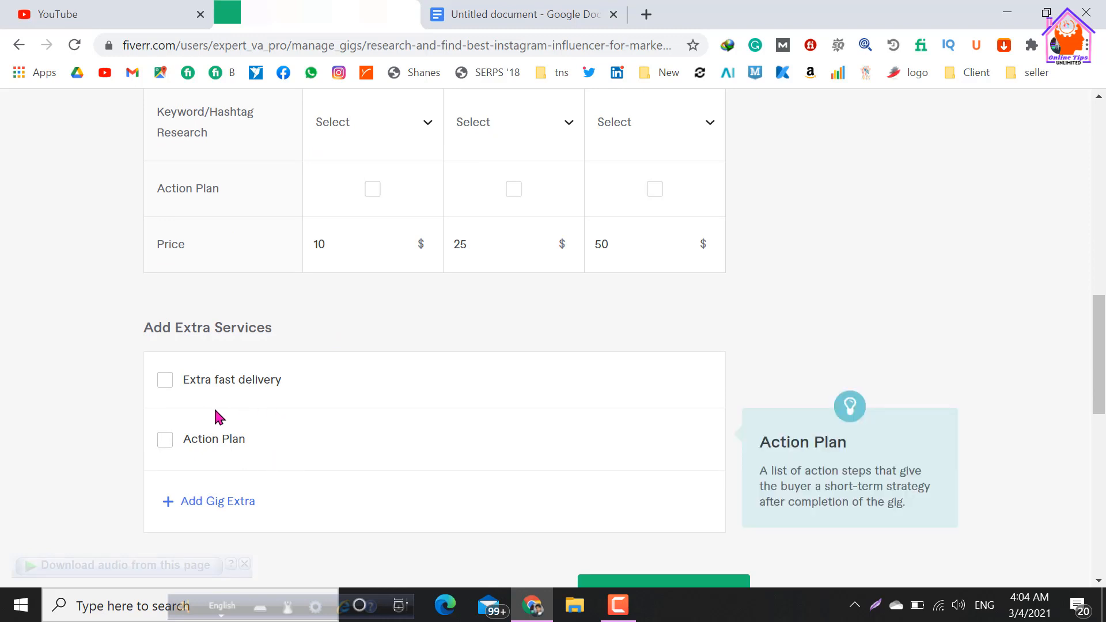
{"action": "left_click", "coordinate": [165, 380]}
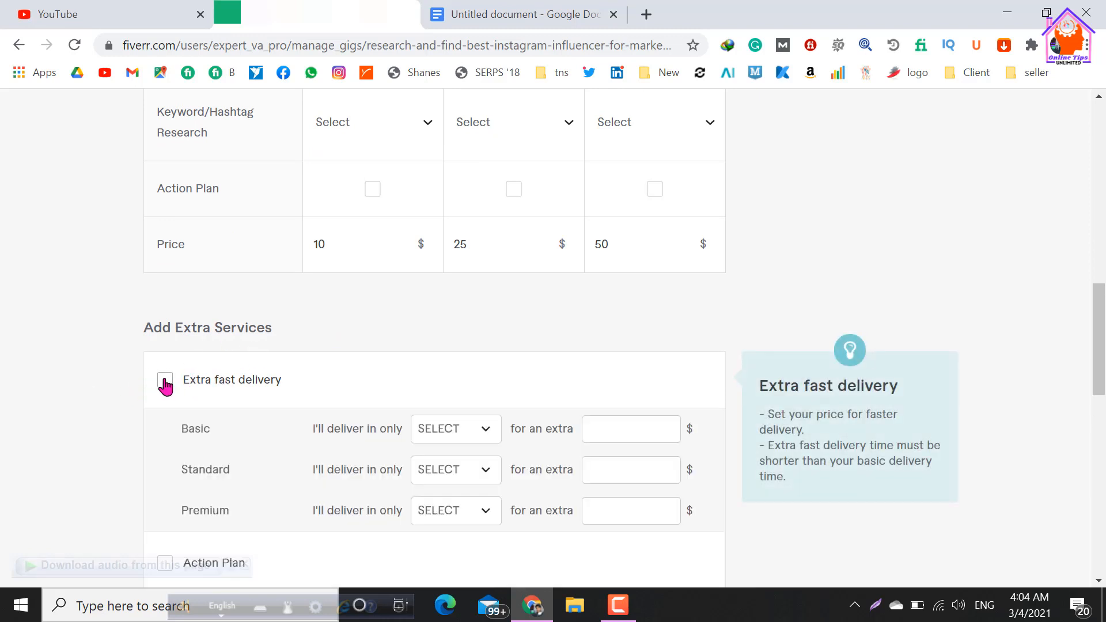
{"action": "scroll", "coordinate": [374, 401], "scroll_direction": "down", "scroll_amount": 2}
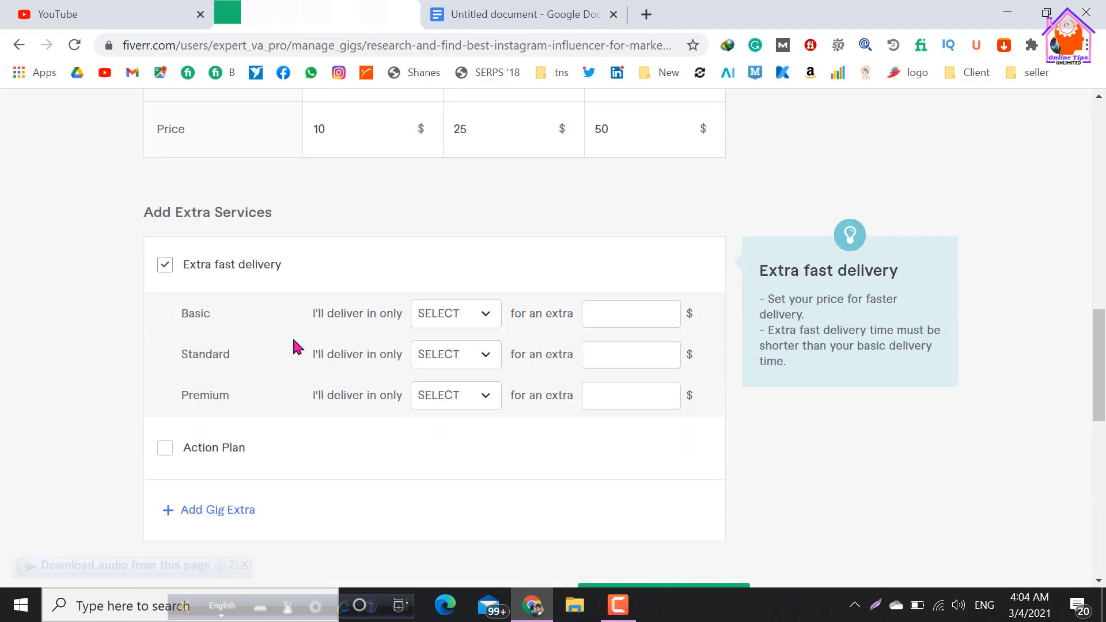
{"action": "left_click", "coordinate": [484, 323]}
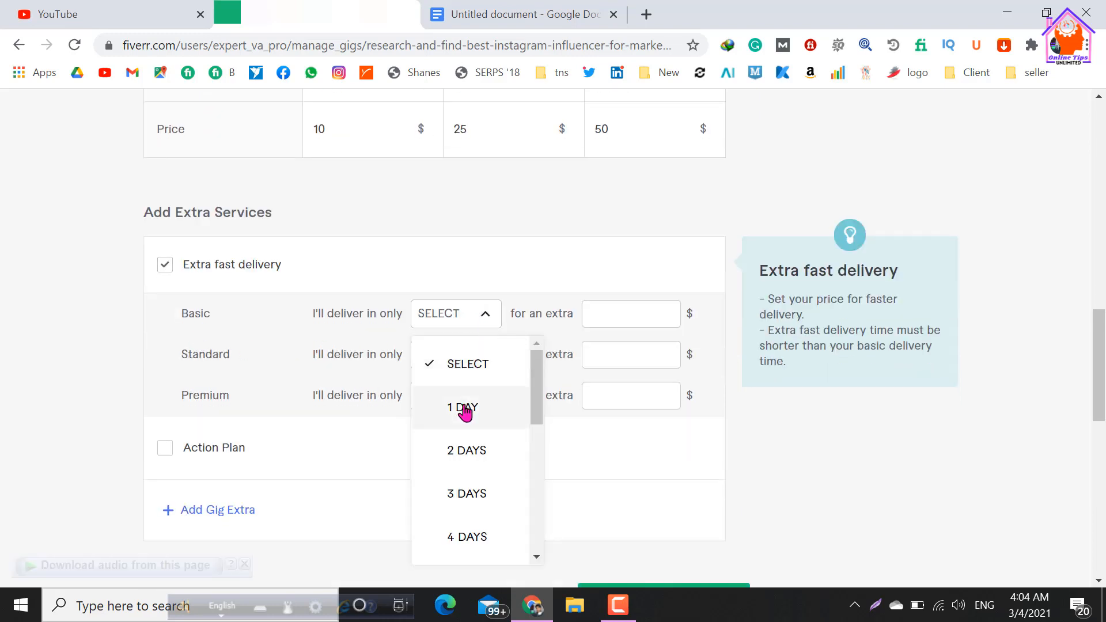
{"action": "left_click", "coordinate": [529, 274]}
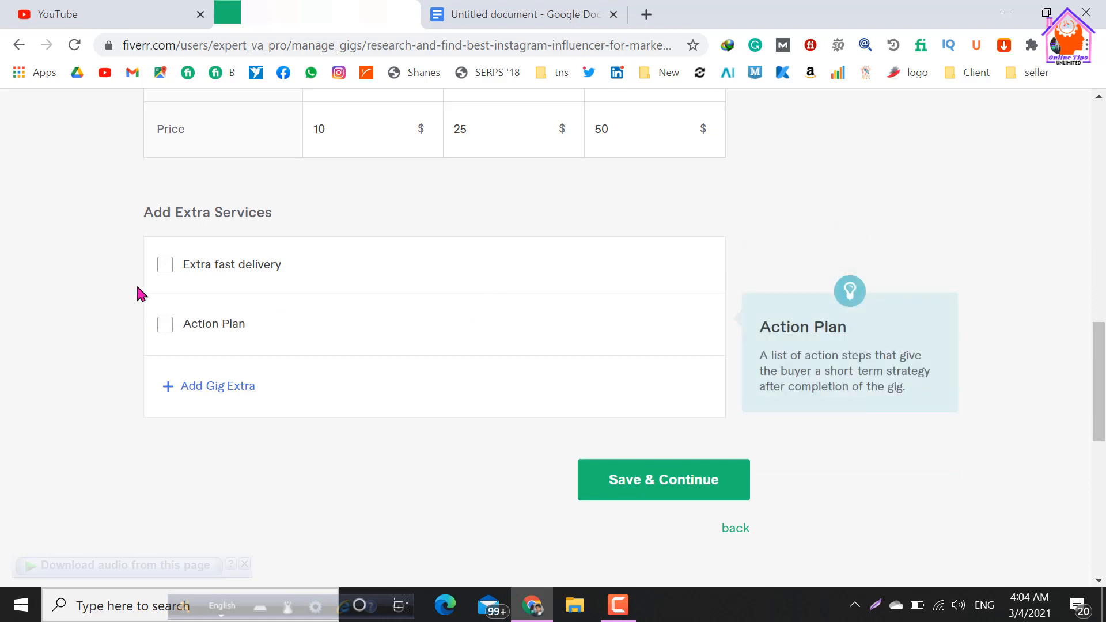
Enable the extra fast delivery service and offer the Standard package in 1 day for an extra $30.
{"action": "left_click", "coordinate": [164, 265]}
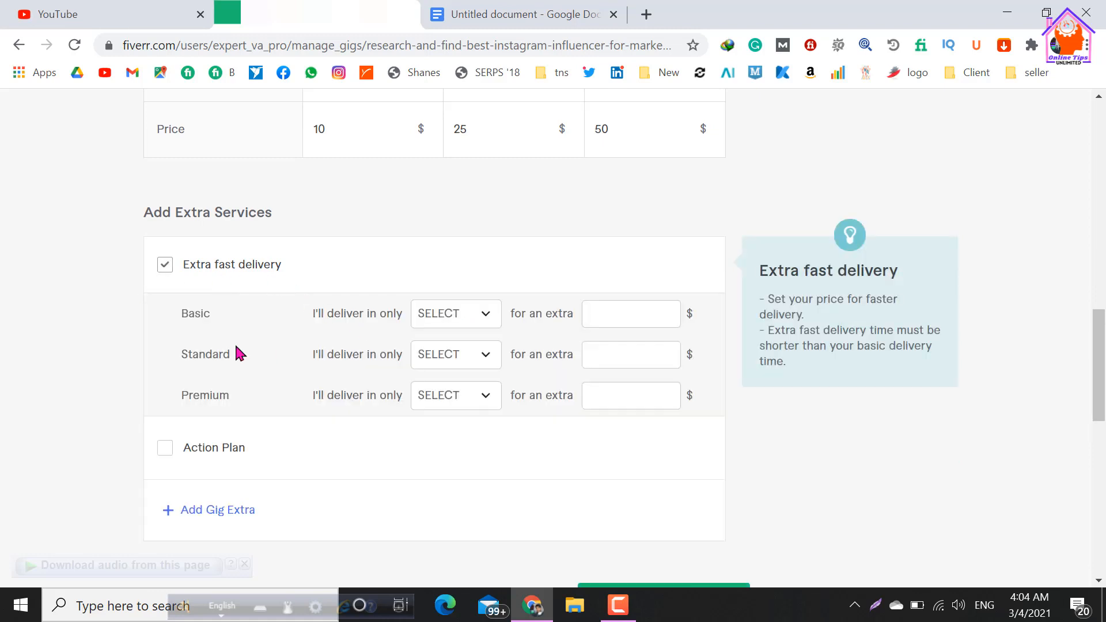
{"action": "left_click", "coordinate": [482, 357]}
{"action": "left_click", "coordinate": [448, 180]}
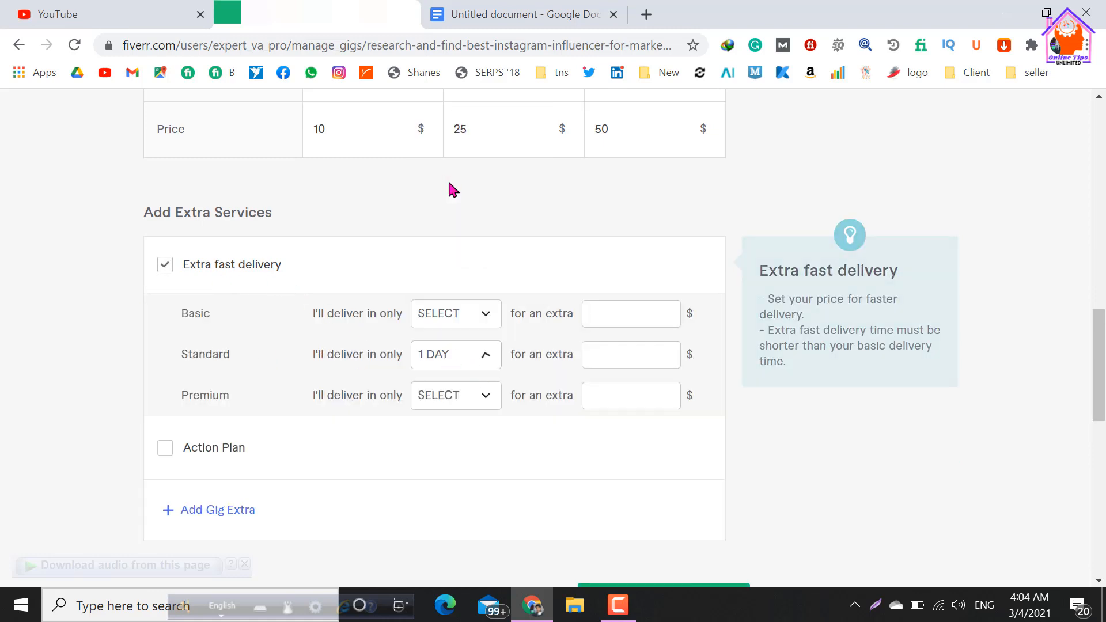
{"action": "scroll", "coordinate": [474, 291], "scroll_direction": "up", "scroll_amount": 4}
{"action": "scroll", "coordinate": [430, 202], "scroll_direction": "up", "scroll_amount": 2}
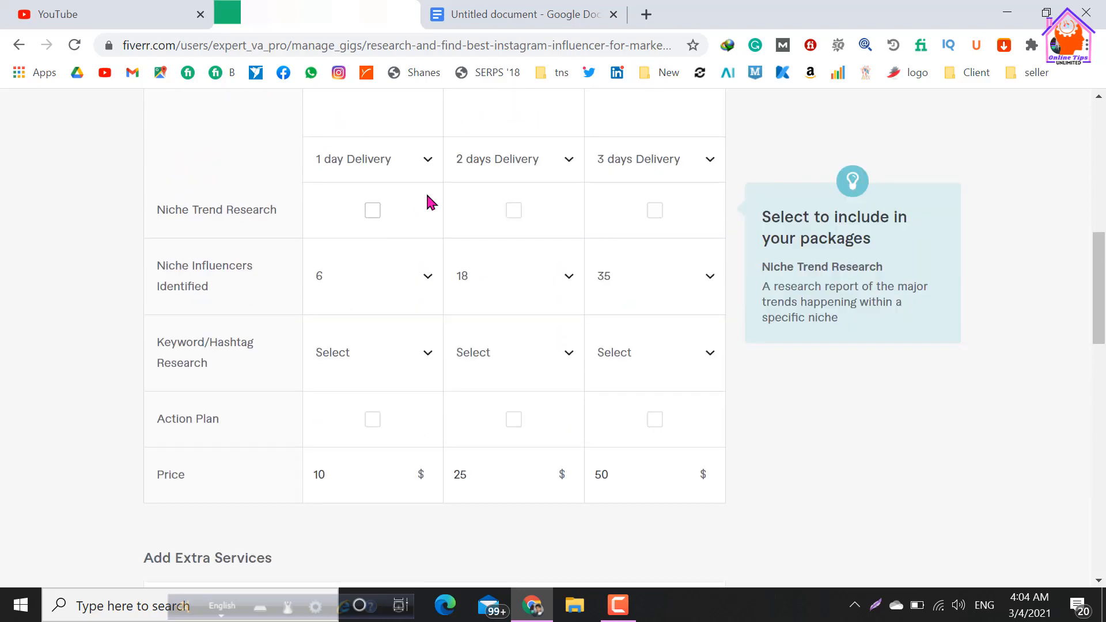
{"action": "scroll", "coordinate": [471, 510], "scroll_direction": "down", "scroll_amount": 4}
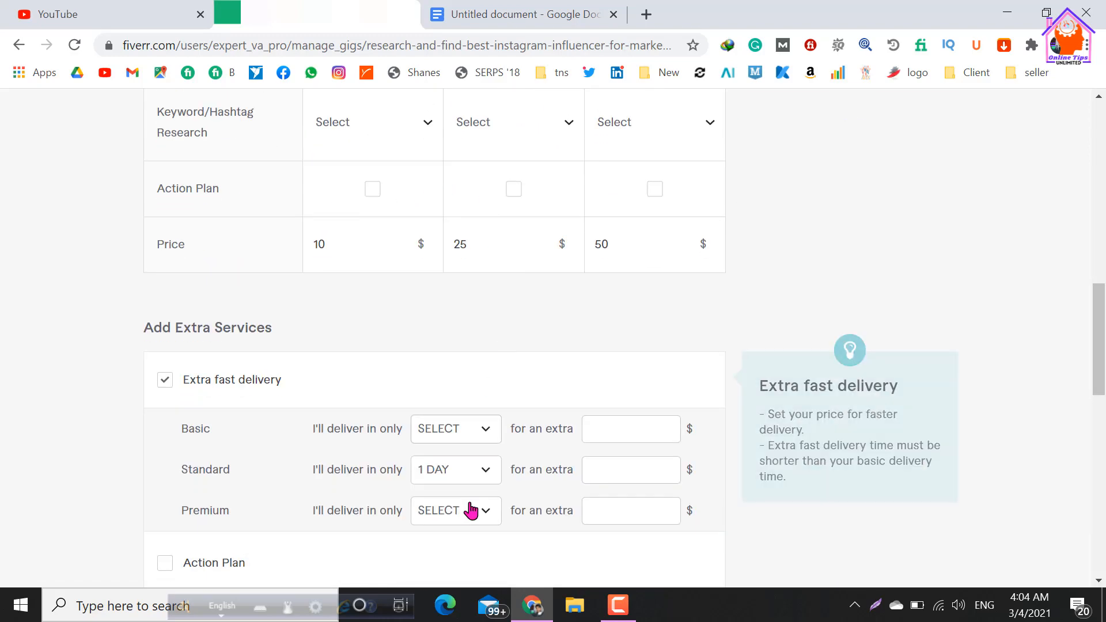
{"action": "left_click", "coordinate": [590, 468]}
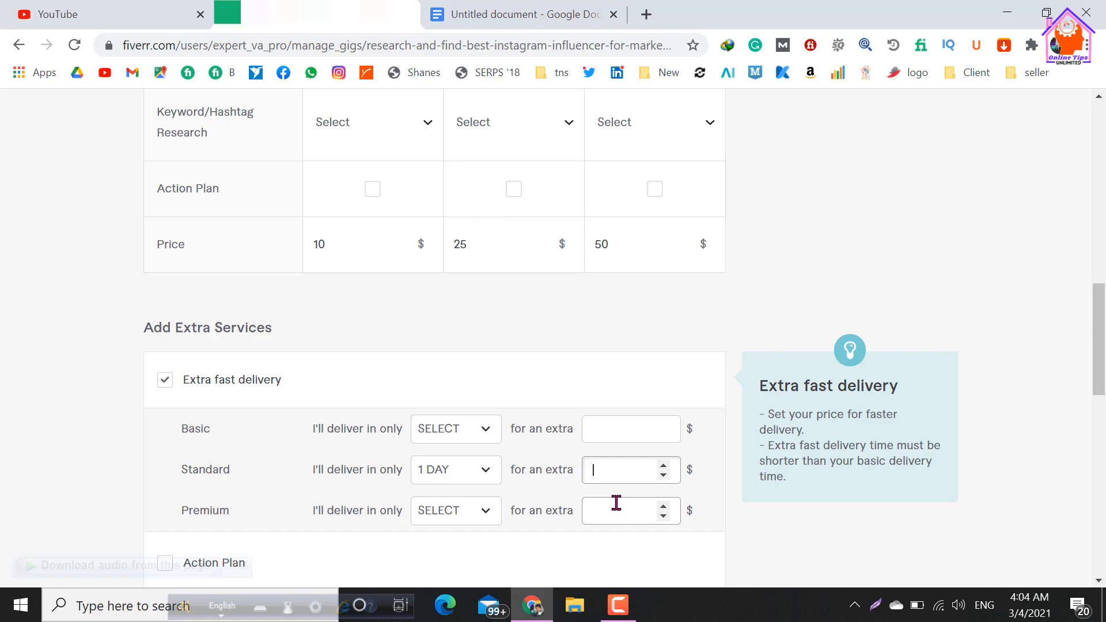
Set the Premium package's extra fast delivery to 2 days for an extra $60.
{"action": "left_click", "coordinate": [483, 518]}
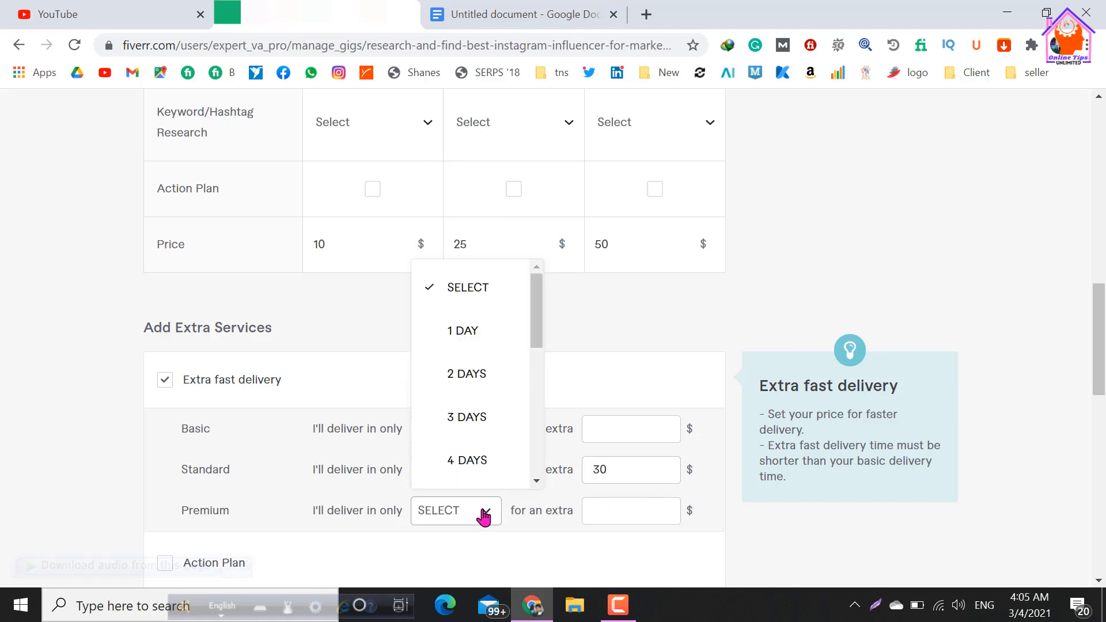
{"action": "left_click", "coordinate": [457, 386]}
{"action": "left_click", "coordinate": [604, 507]}
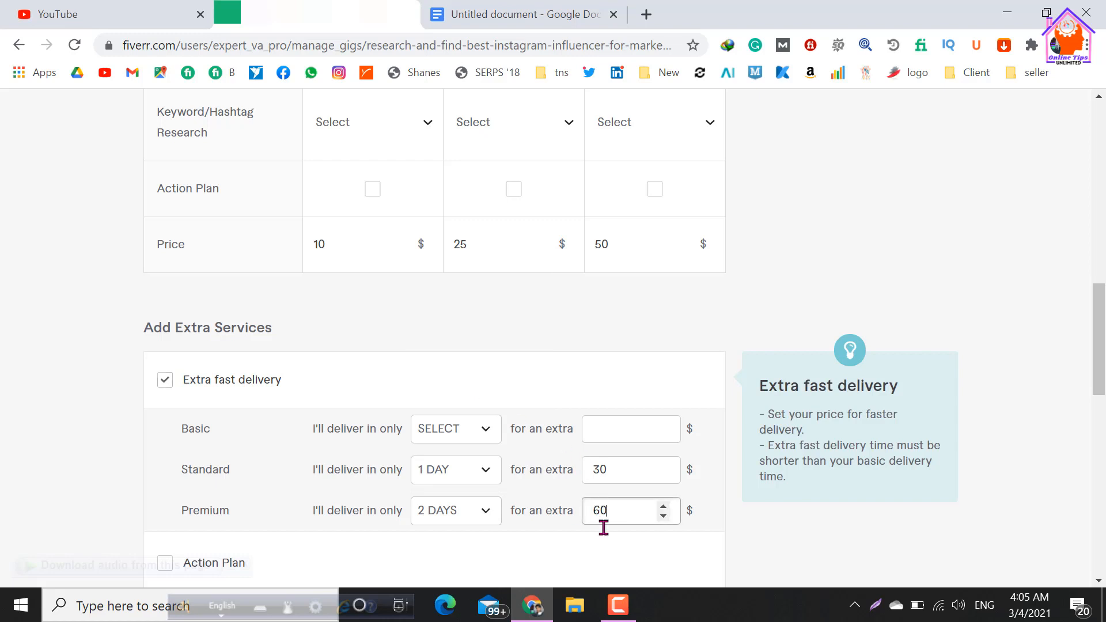
{"action": "left_click", "coordinate": [639, 365]}
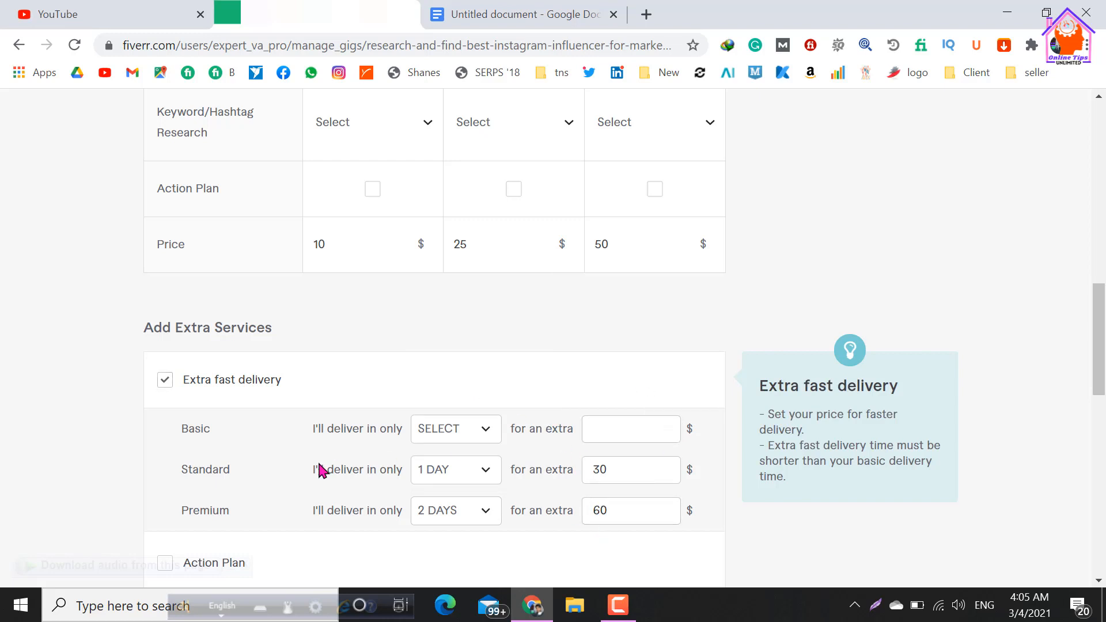
Examine how the keywords "influencers" and "Instagram" are used in the package titles and descriptions.
{"action": "scroll", "coordinate": [274, 406], "scroll_direction": "down", "scroll_amount": 2}
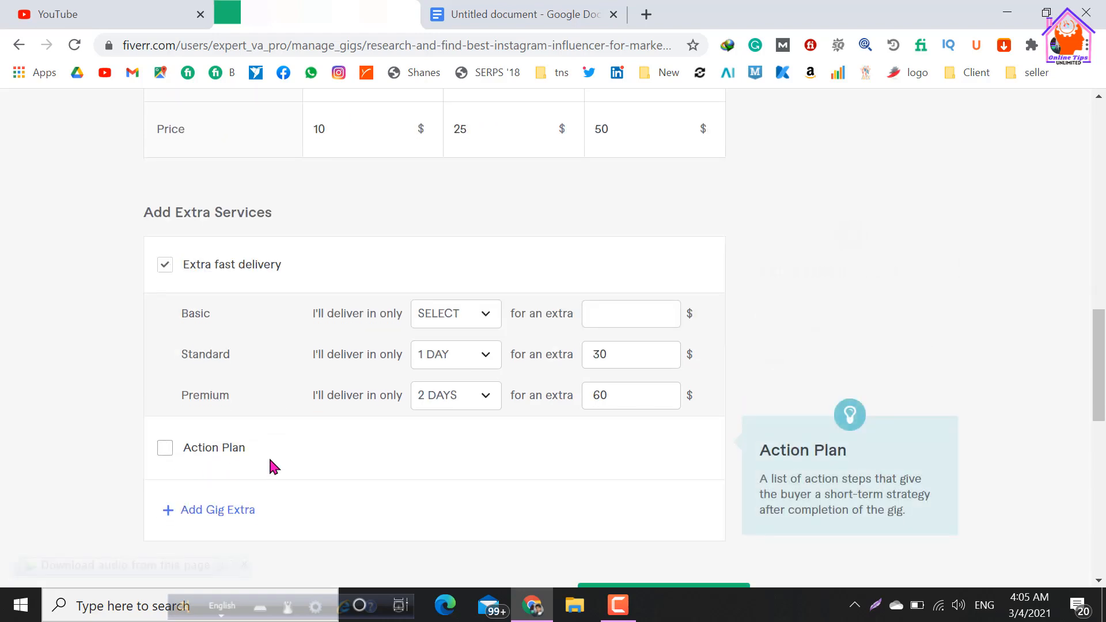
{"action": "scroll", "coordinate": [269, 455], "scroll_direction": "down", "scroll_amount": 2}
{"action": "scroll", "coordinate": [268, 455], "scroll_direction": "up", "scroll_amount": 14}
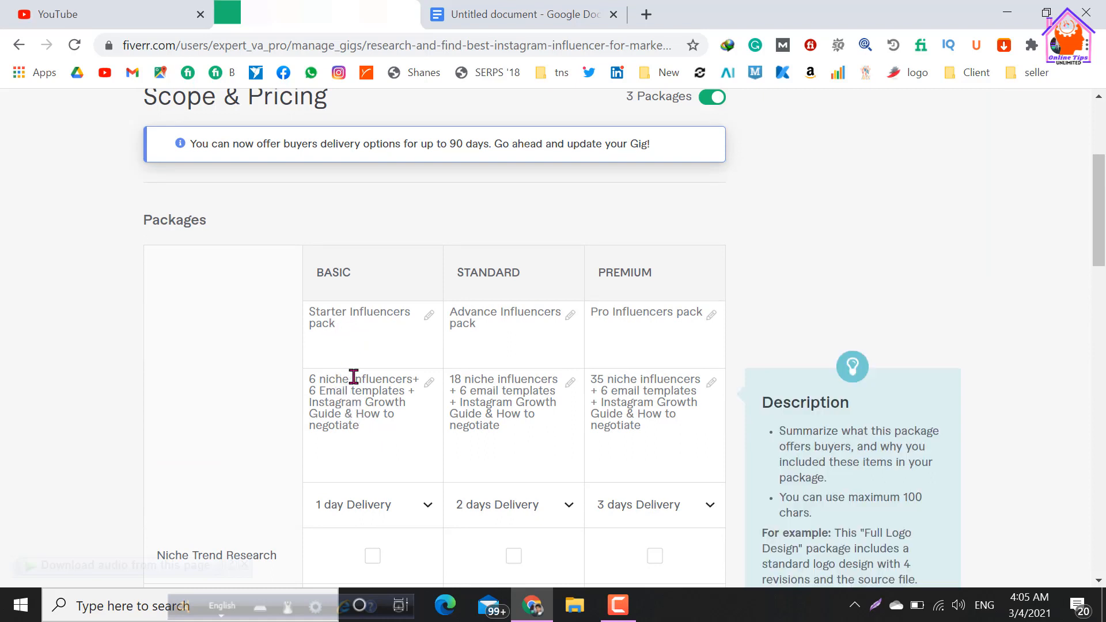
{"action": "left_click", "coordinate": [312, 405]}
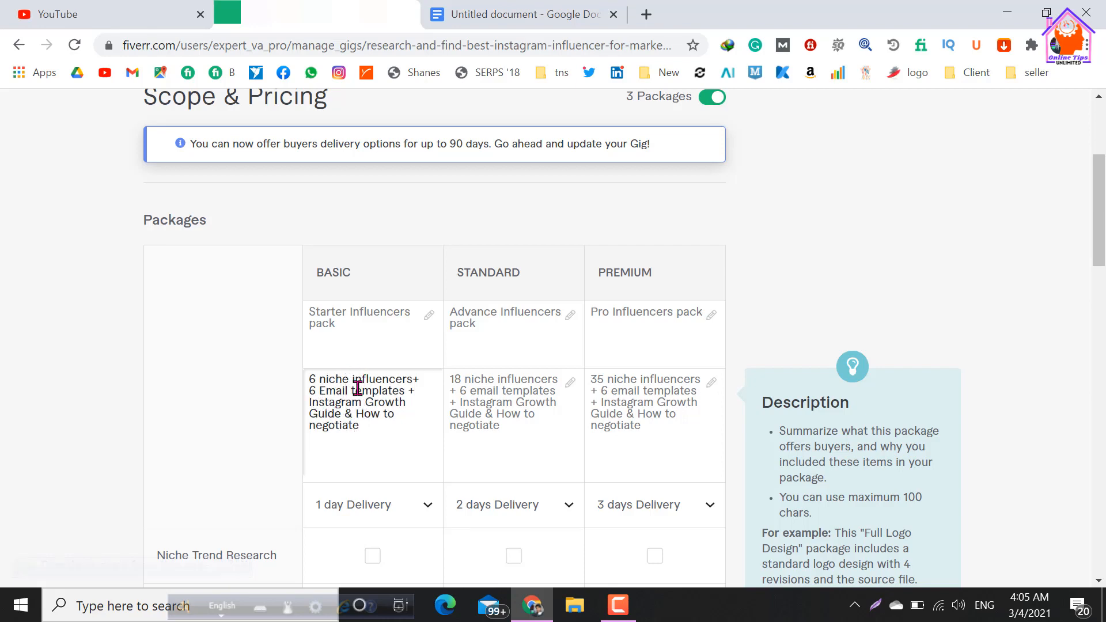
{"action": "left_click_drag", "start_coordinate": [354, 379], "coordinate": [413, 381]}
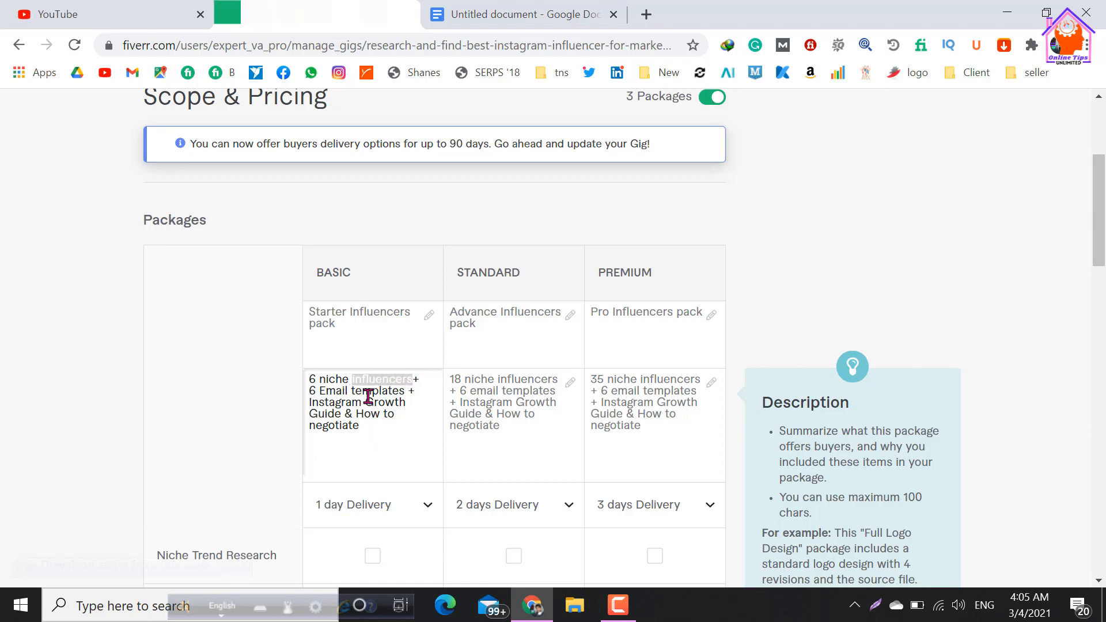
{"action": "left_click_drag", "start_coordinate": [312, 406], "coordinate": [361, 403]}
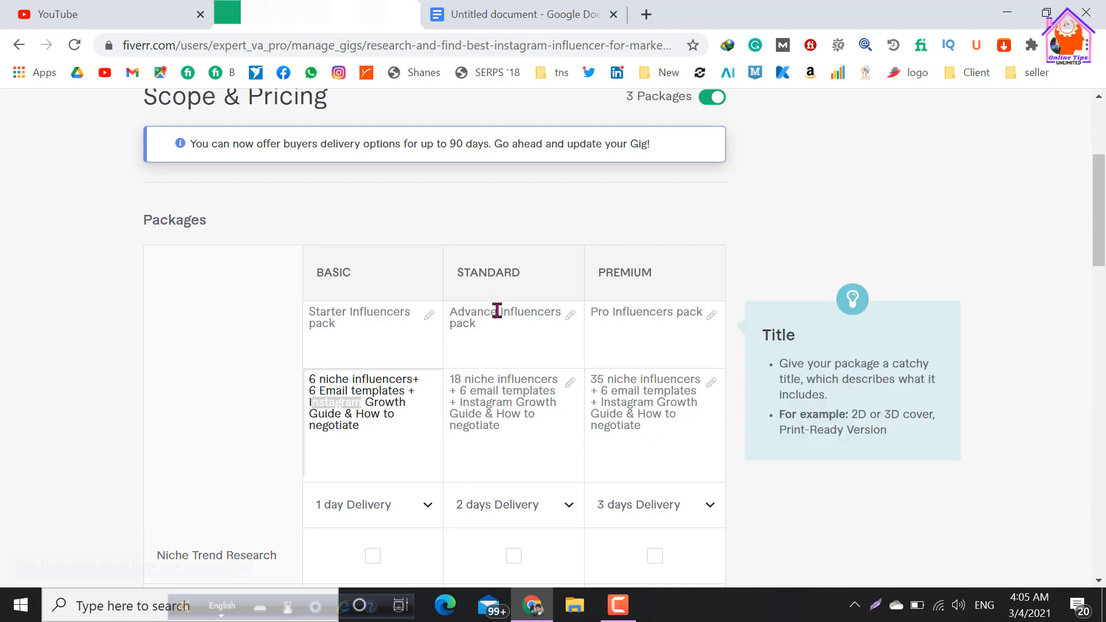
{"action": "left_click_drag", "start_coordinate": [500, 312], "coordinate": [559, 316]}
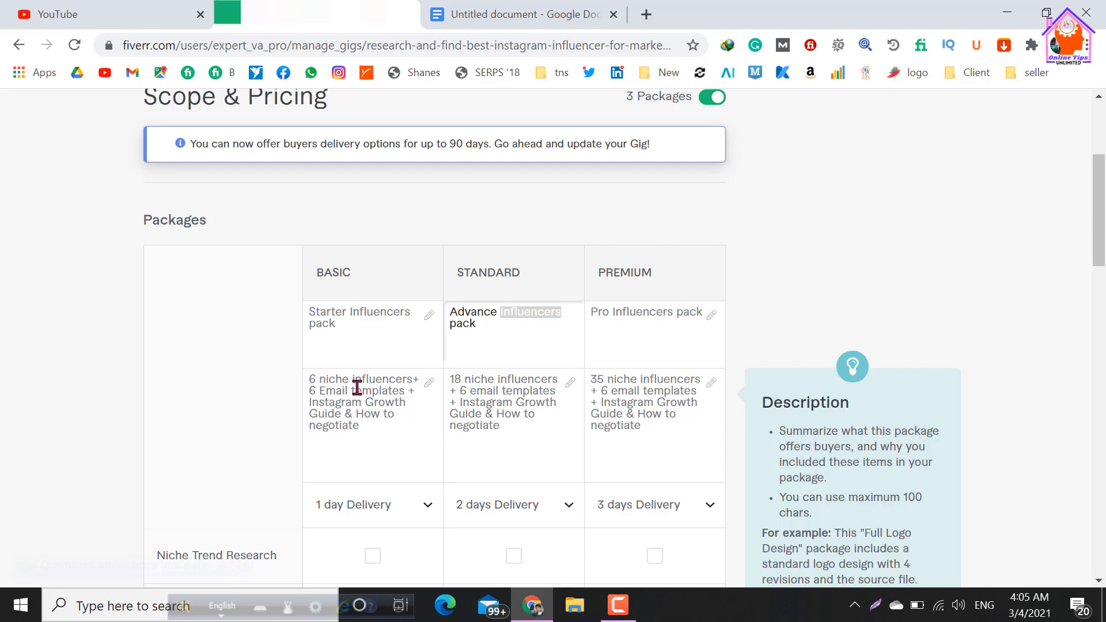
Save the pricing section and continue to the gig's Description & FAQ section.
{"action": "scroll", "coordinate": [358, 388], "scroll_direction": "down", "scroll_amount": 8}
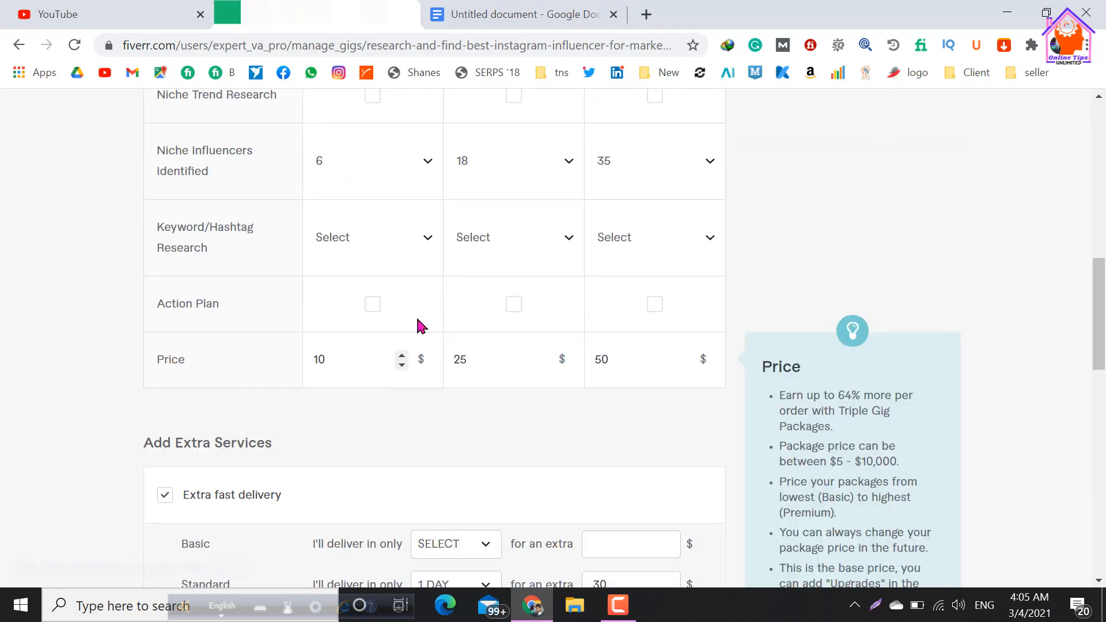
{"action": "scroll", "coordinate": [506, 336], "scroll_direction": "down", "scroll_amount": 8}
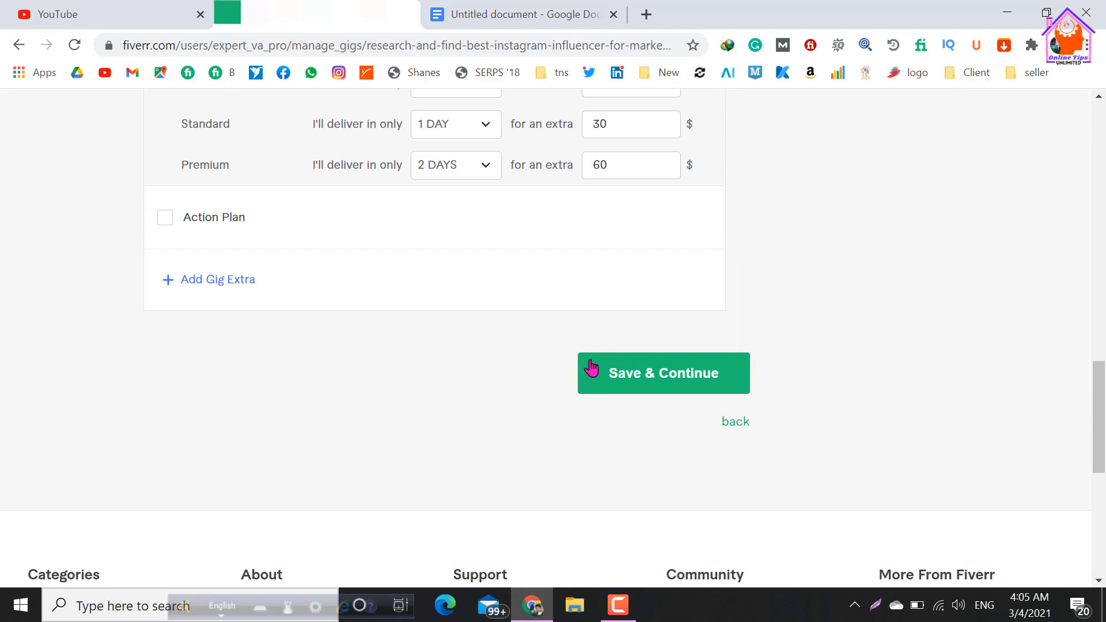
{"action": "left_click", "coordinate": [591, 364]}
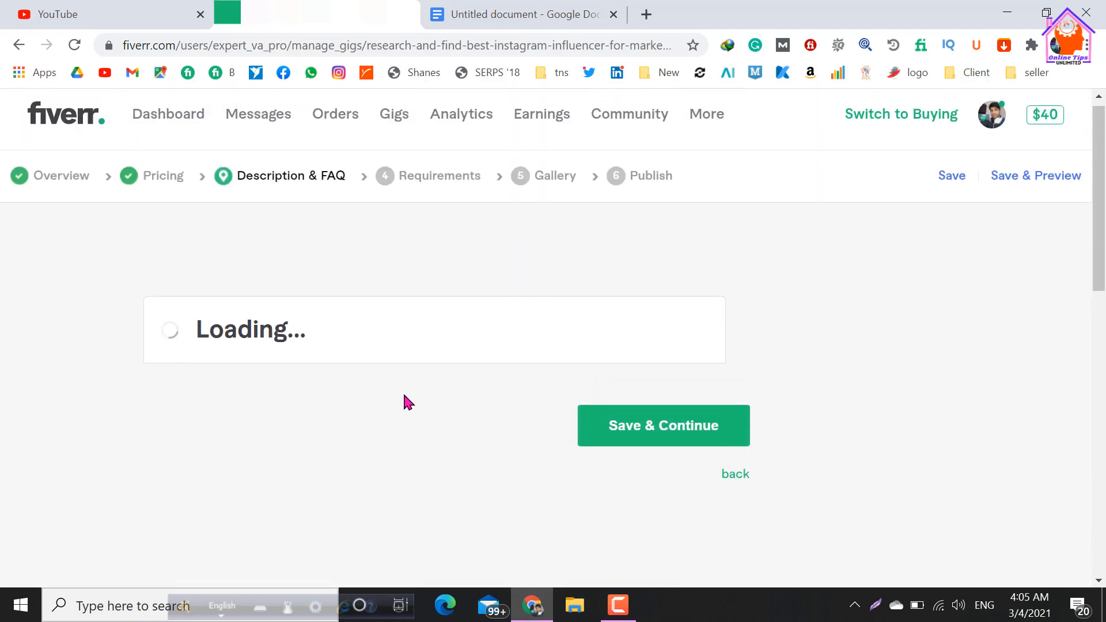
{"action": "scroll", "coordinate": [331, 319], "scroll_direction": "down", "scroll_amount": 2}
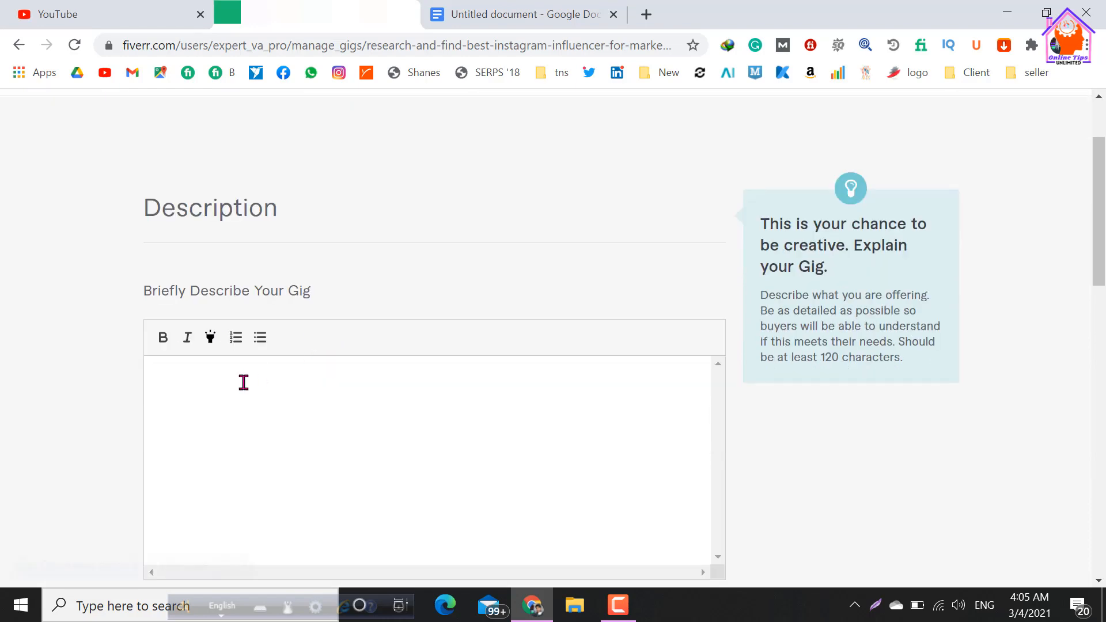
Switch to the Google Docs document and copy the gig description from "Please Contact me Before Order" through the closing signature.
{"action": "left_click", "coordinate": [487, 16]}
{"action": "scroll", "coordinate": [349, 348], "scroll_direction": "up", "scroll_amount": 4}
{"action": "scroll", "coordinate": [349, 348], "scroll_direction": "up", "scroll_amount": 15}
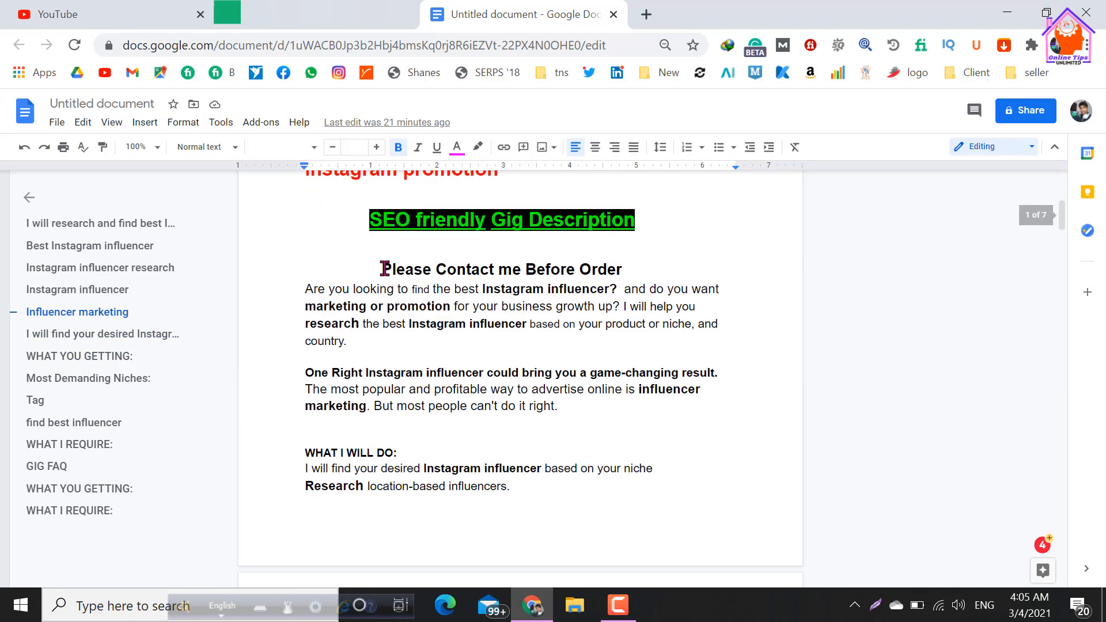
{"action": "left_click_drag", "start_coordinate": [382, 269], "coordinate": [492, 202]}
{"action": "scroll", "coordinate": [357, 256], "scroll_direction": "up", "scroll_amount": 2}
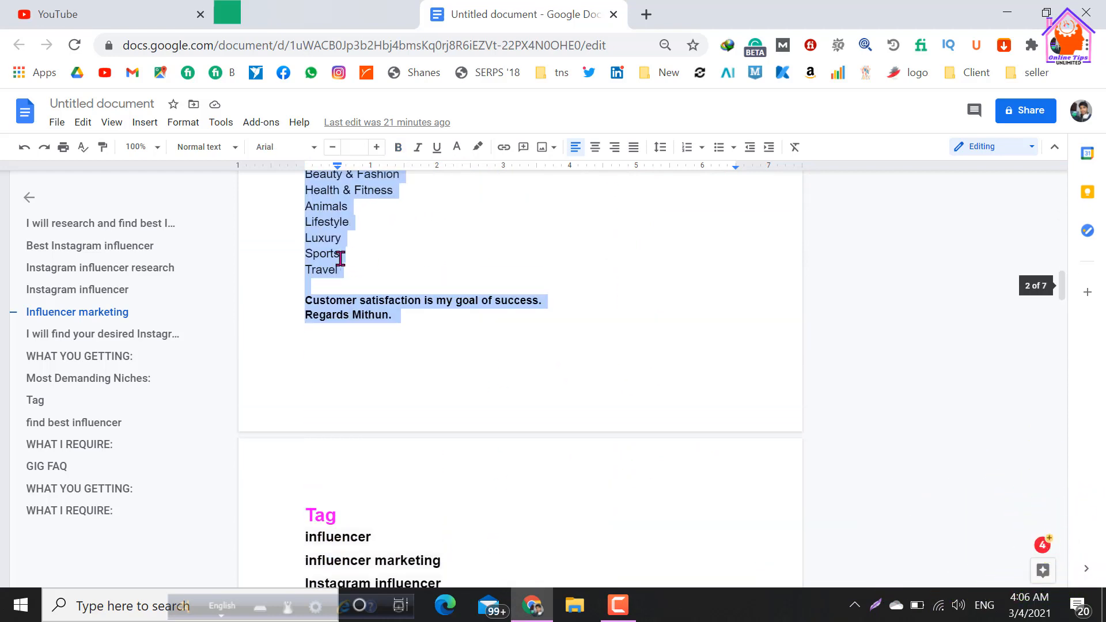
{"action": "right_click", "coordinate": [318, 207]}
{"action": "left_click", "coordinate": [360, 244]}
Return to the Fiverr gig and paste the copied text as the gig description.
{"action": "left_click", "coordinate": [297, 17]}
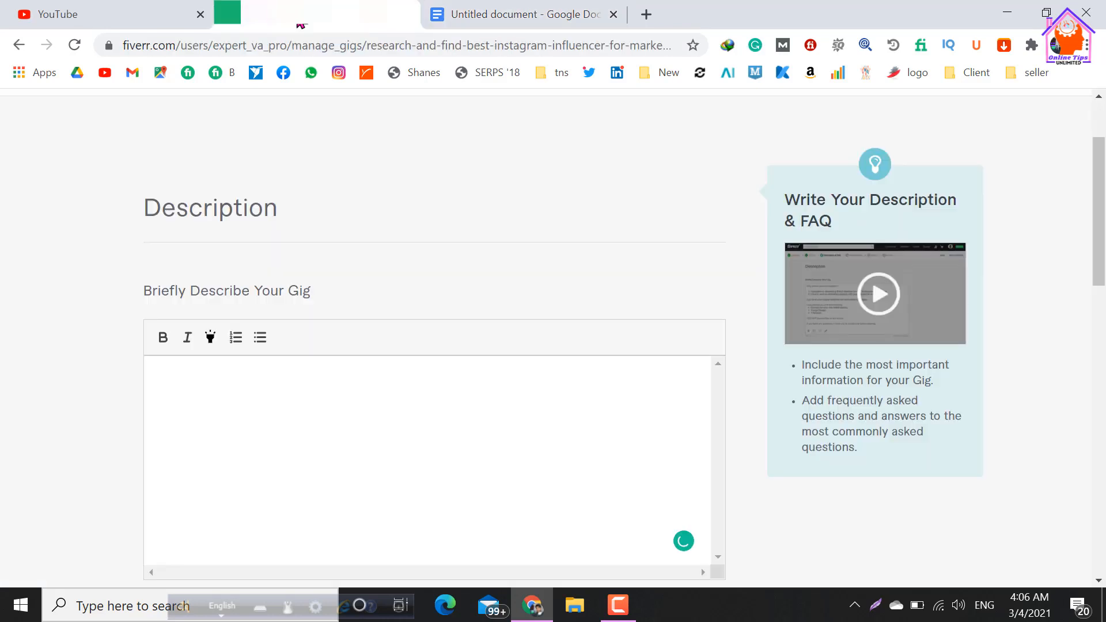
{"action": "left_click", "coordinate": [258, 384]}
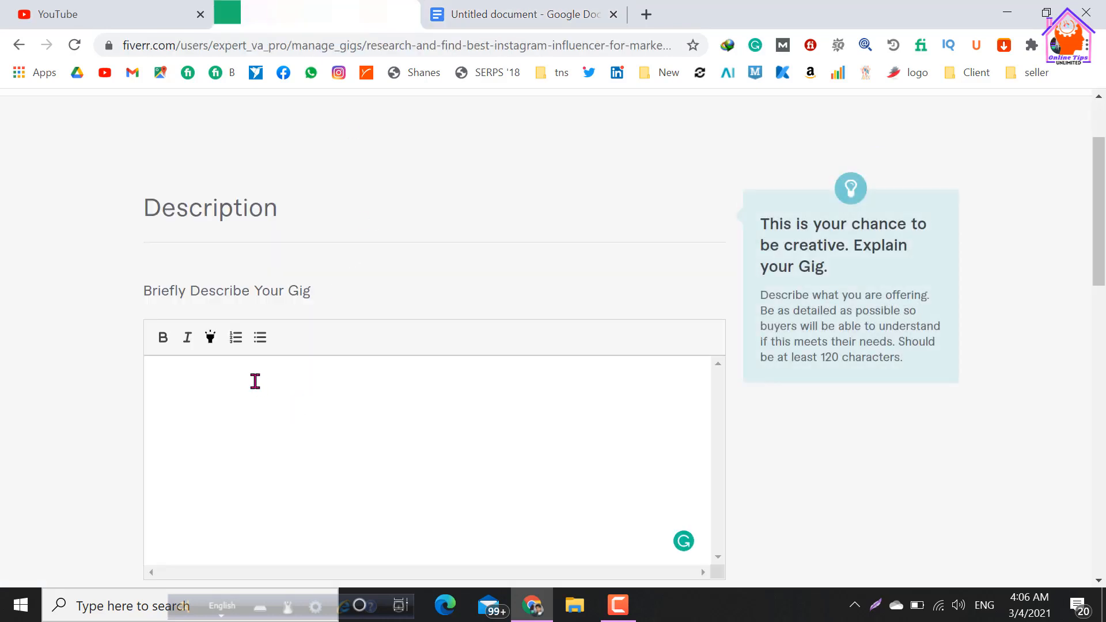
{"action": "key", "text": "ctrl+v"}
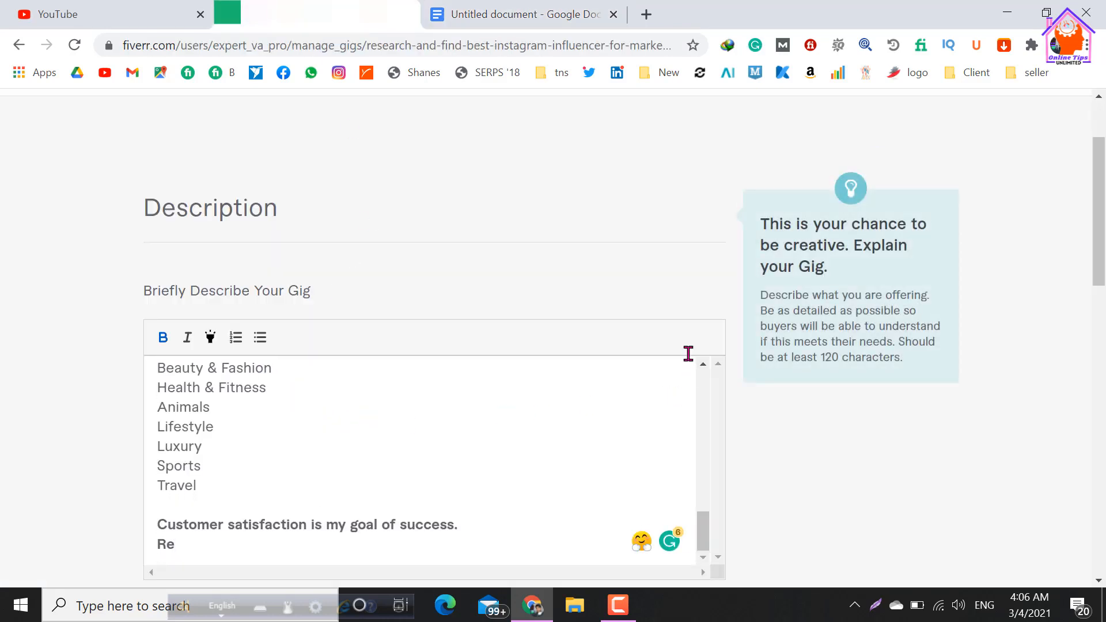
Look through the pasted description and try to insert a check mark button emoji into it.
{"action": "scroll", "coordinate": [847, 415], "scroll_direction": "down", "scroll_amount": 2}
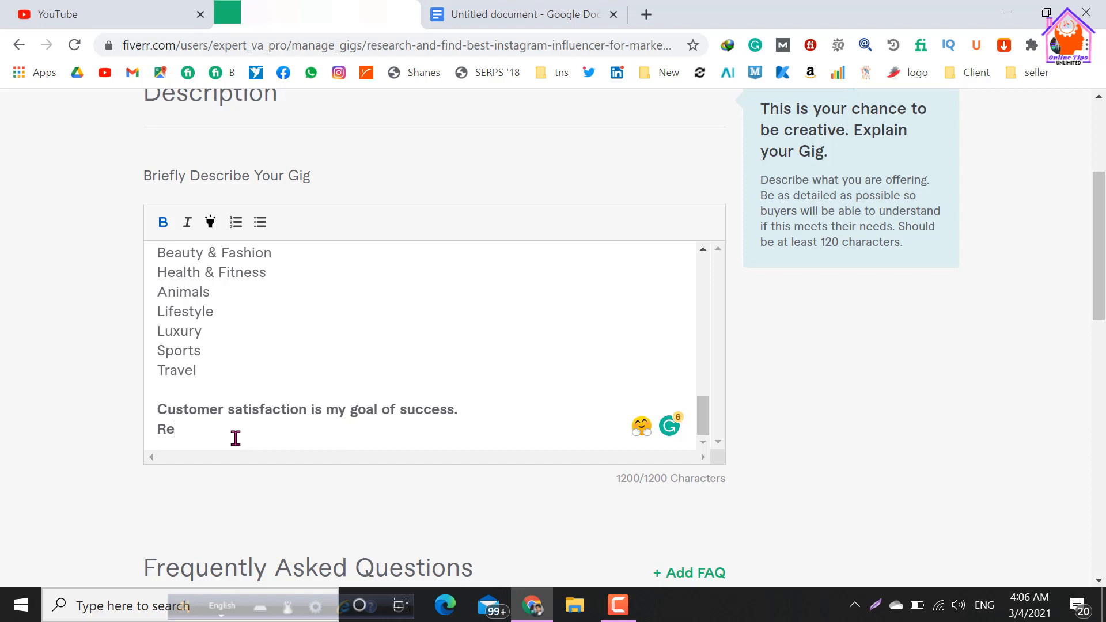
{"action": "scroll", "coordinate": [267, 401], "scroll_direction": "down", "scroll_amount": 2}
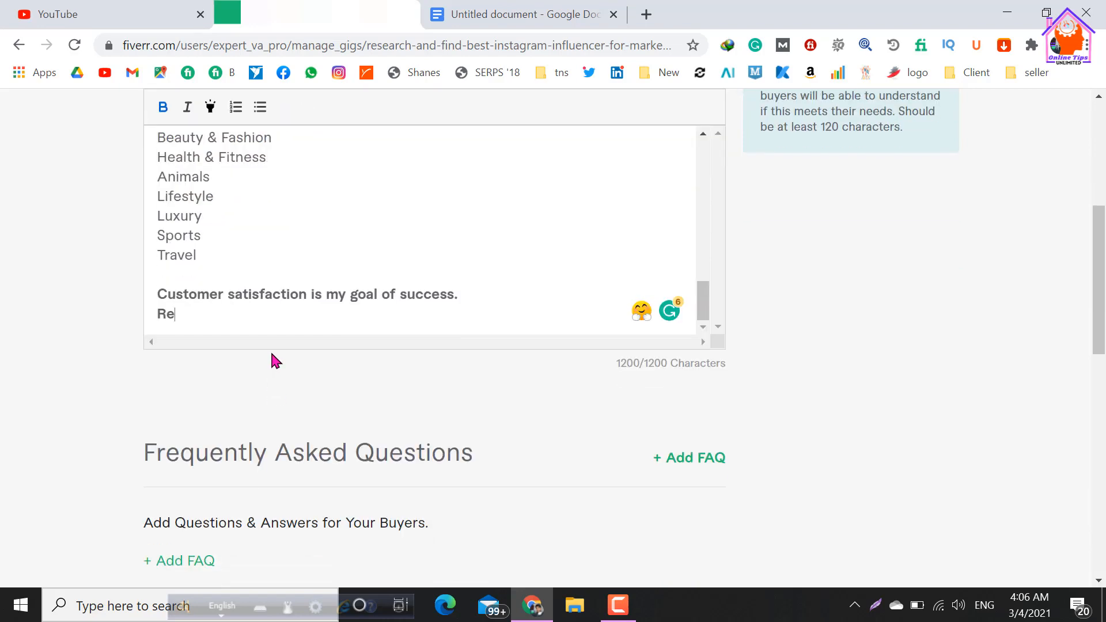
{"action": "scroll", "coordinate": [272, 356], "scroll_direction": "up", "scroll_amount": 2}
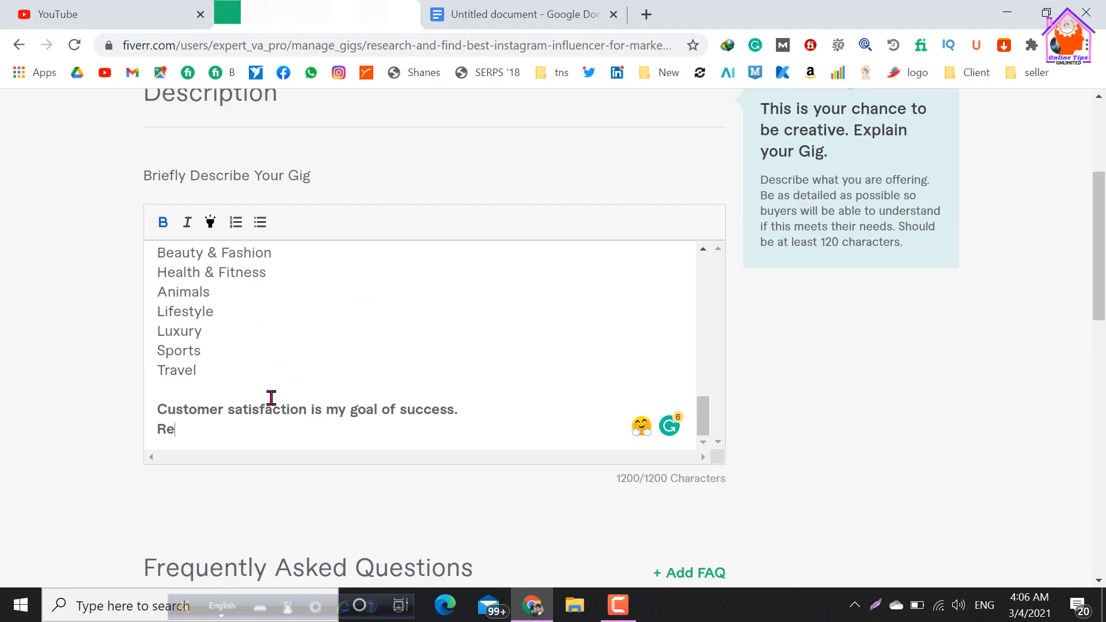
{"action": "scroll", "coordinate": [390, 401], "scroll_direction": "up", "scroll_amount": 15}
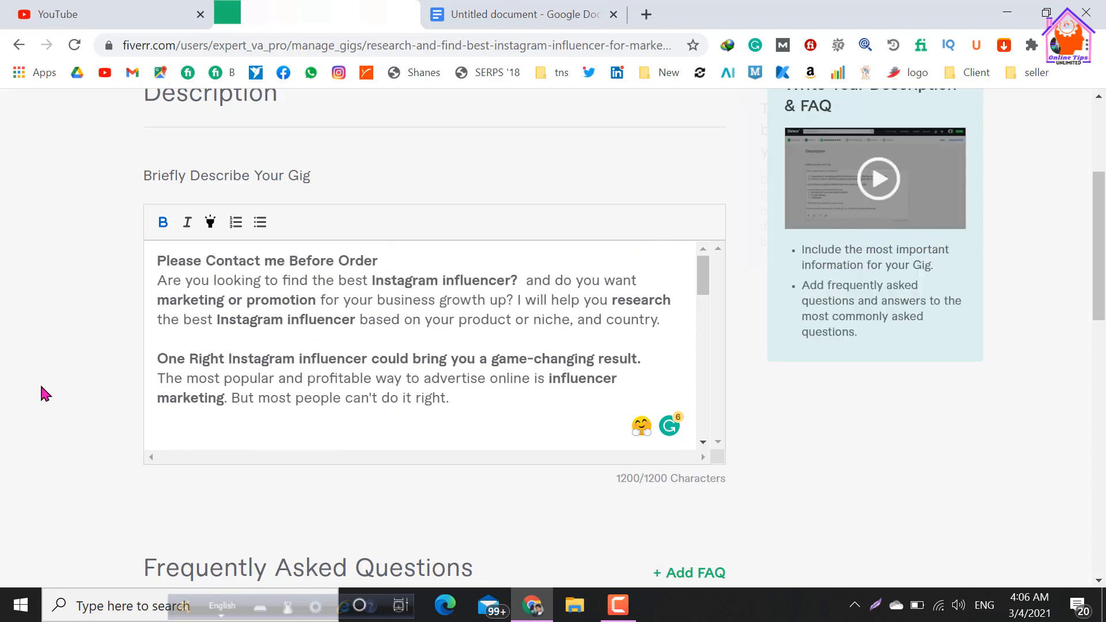
{"action": "scroll", "coordinate": [42, 387], "scroll_direction": "up", "scroll_amount": 2}
{"action": "scroll", "coordinate": [426, 291], "scroll_direction": "down", "scroll_amount": 2}
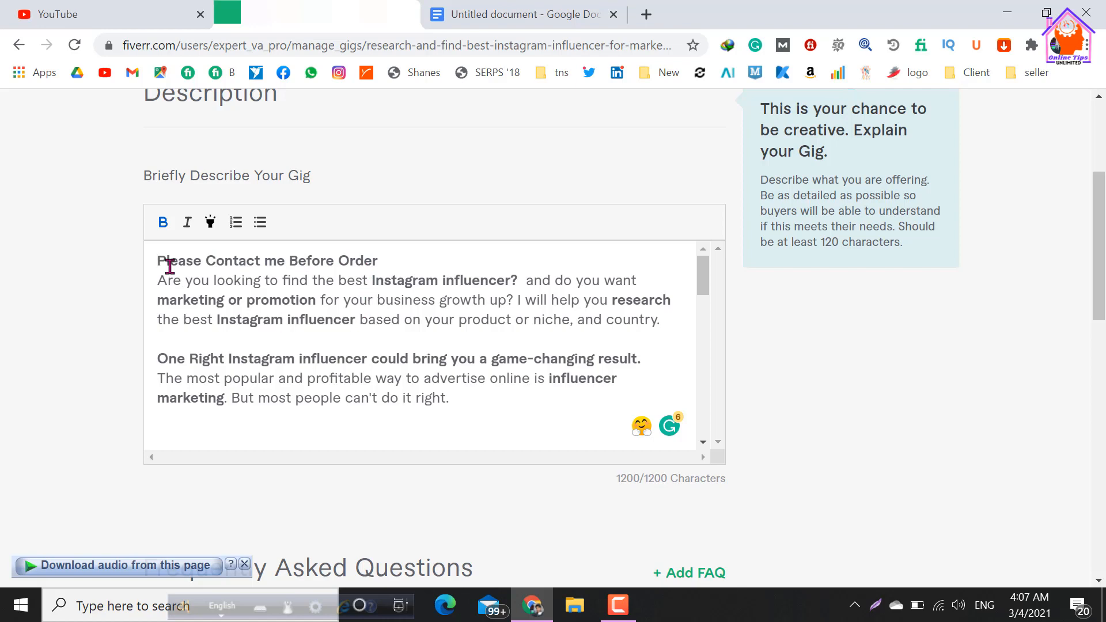
{"action": "key", "text": "super+period"}
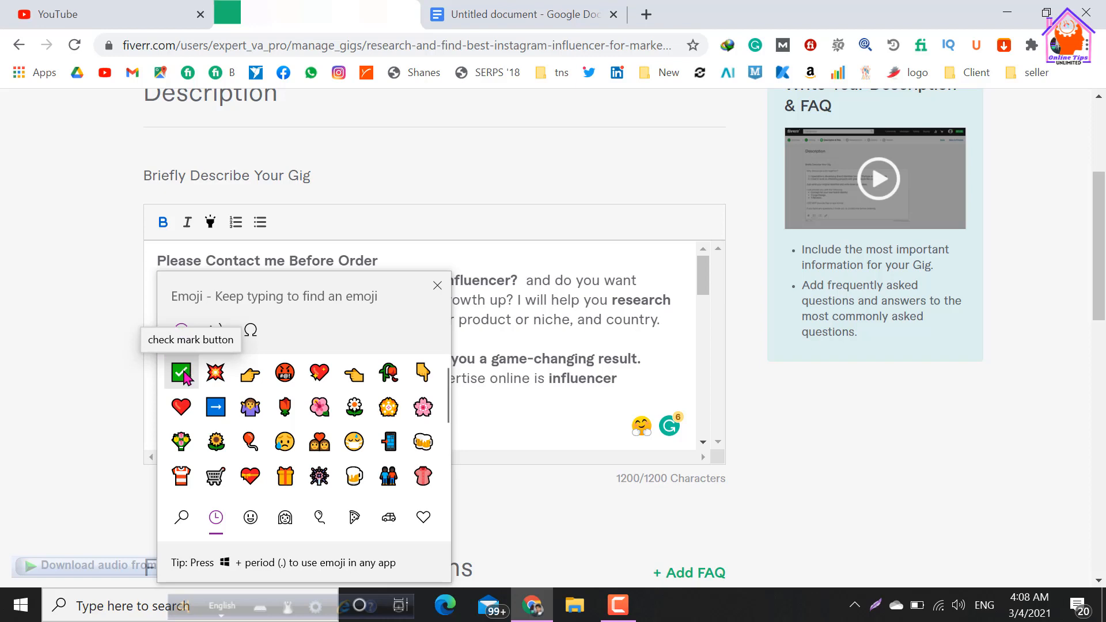
{"action": "left_click", "coordinate": [182, 373]}
Delete the cut-off "Re" line, the closing sentence's final period and the blank line above that sentence in the description.
{"action": "scroll", "coordinate": [364, 345], "scroll_direction": "down", "scroll_amount": 5}
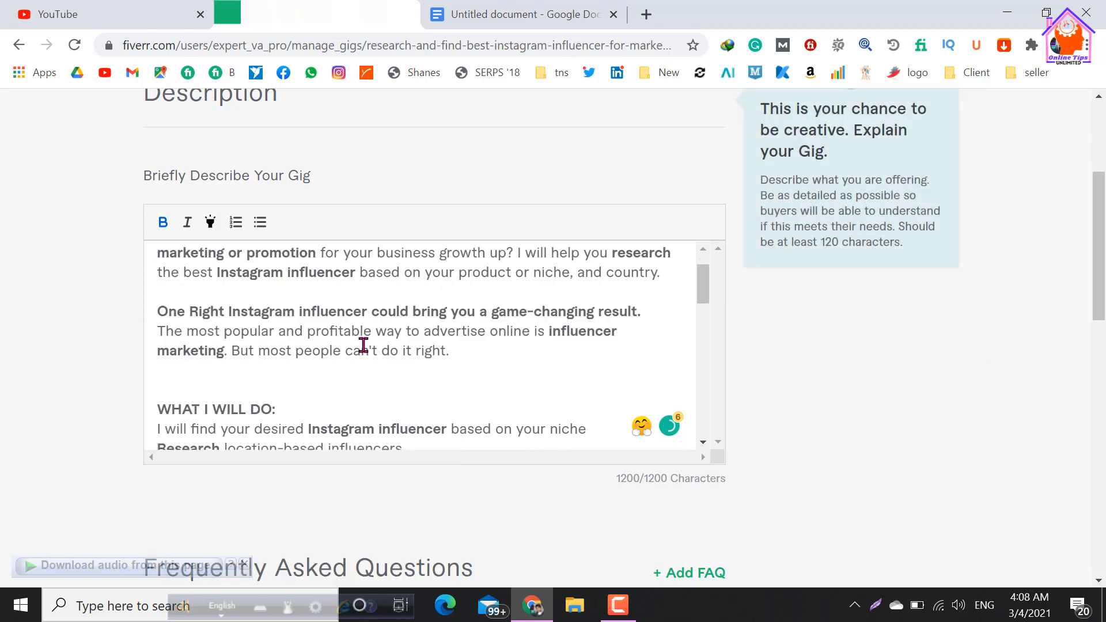
{"action": "scroll", "coordinate": [362, 347], "scroll_direction": "down", "scroll_amount": 6}
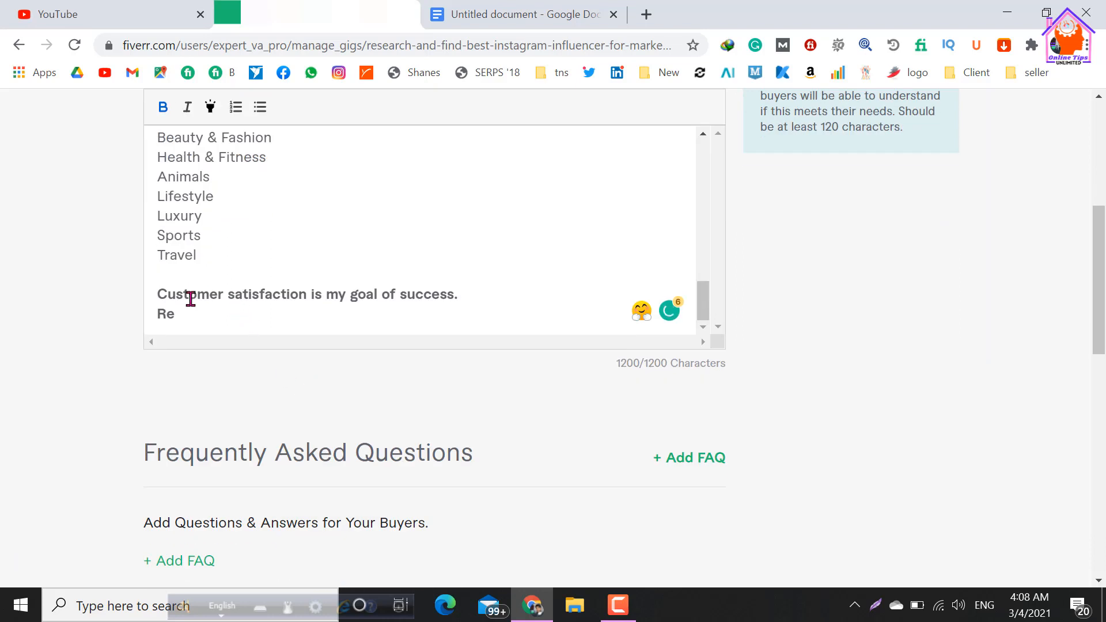
{"action": "double_click", "coordinate": [164, 312]}
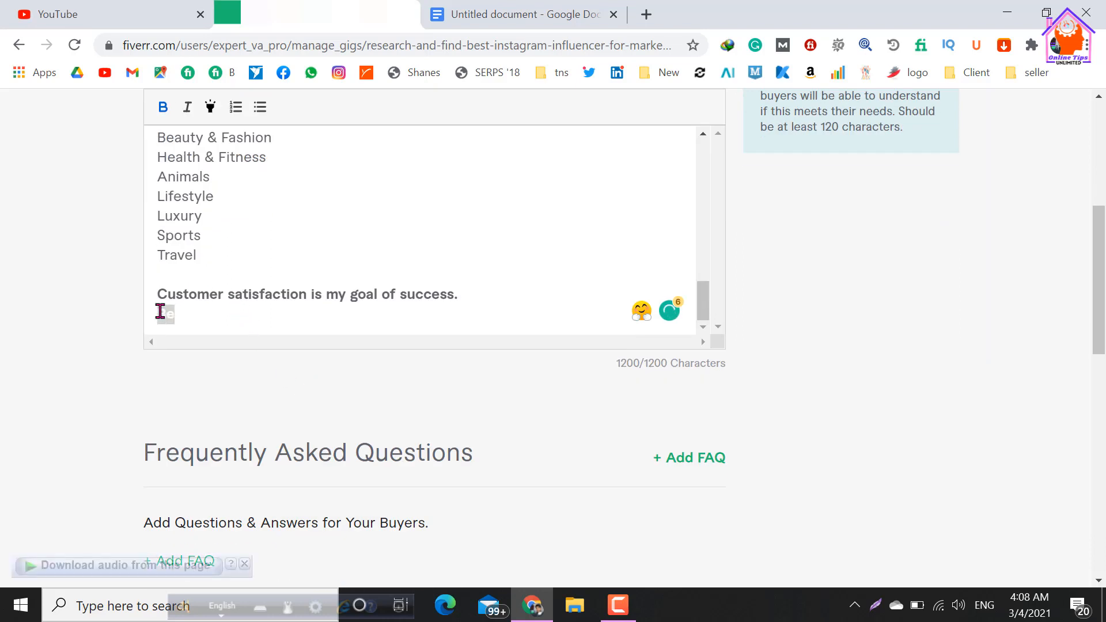
{"action": "key", "text": "BackSpace"}
{"action": "key", "text": "BackSpace"}
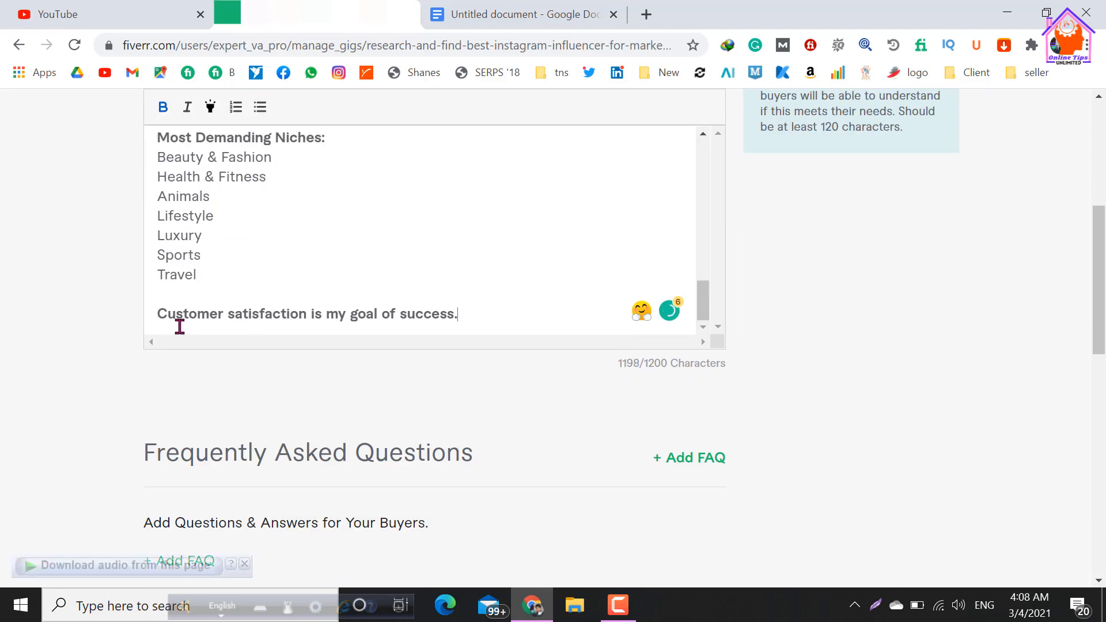
{"action": "key", "text": "BackSpace"}
{"action": "left_click", "coordinate": [171, 290]}
{"action": "key", "text": "BackSpace"}
{"action": "key", "text": "BackSpace"}
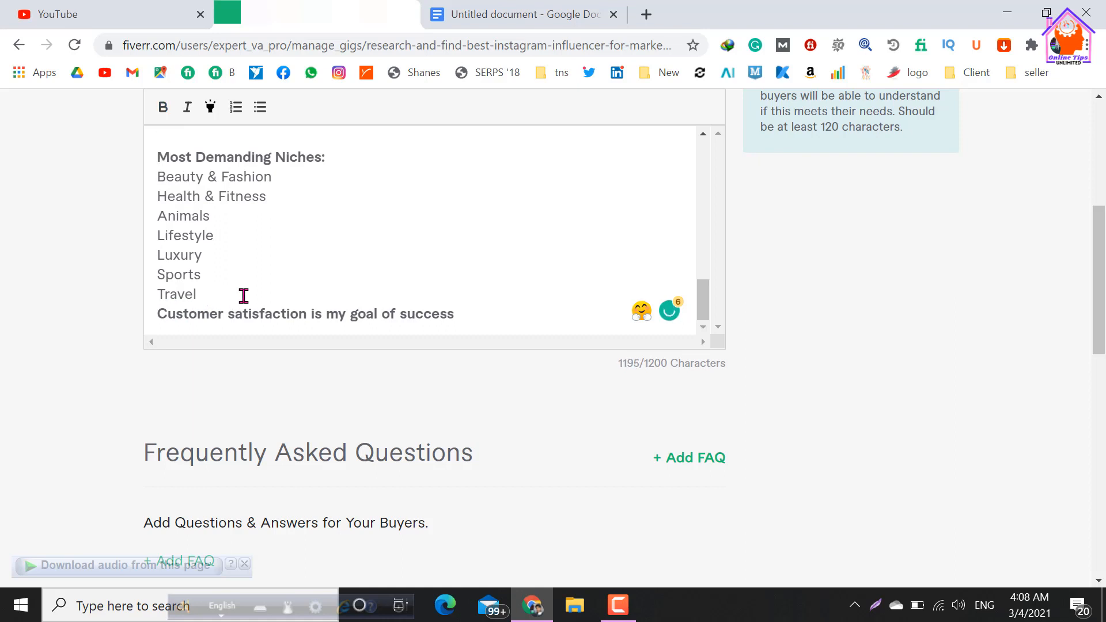
{"action": "scroll", "coordinate": [244, 296], "scroll_direction": "up", "scroll_amount": 2}
{"action": "scroll", "coordinate": [237, 288], "scroll_direction": "up", "scroll_amount": 2}
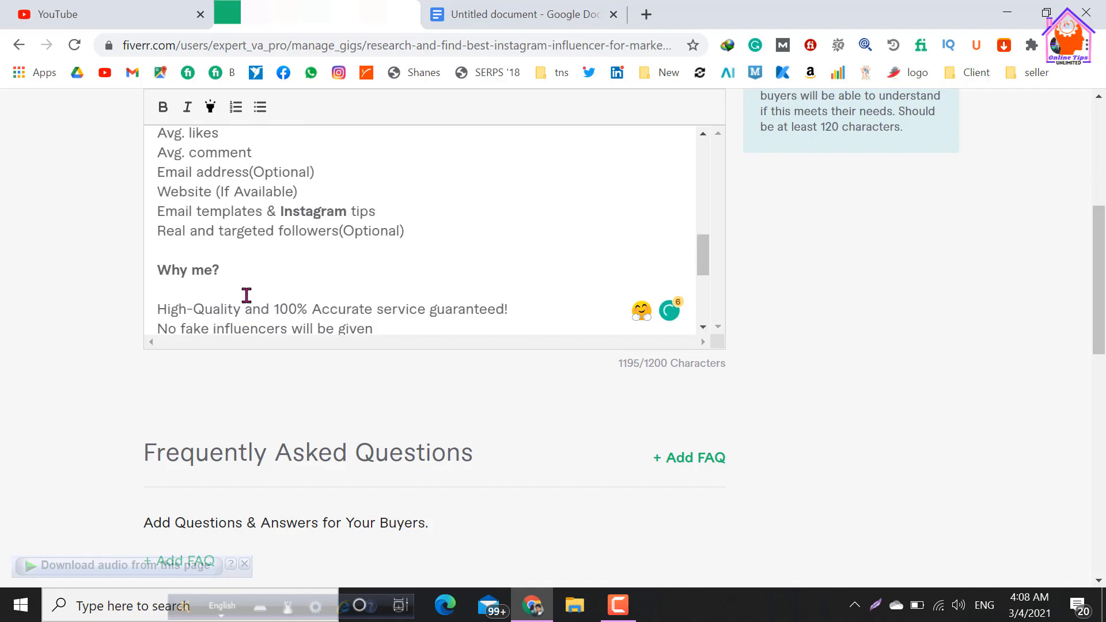
Insert a check mark button emoji in front of the description's "Please Contact me Before Order" heading.
{"action": "scroll", "coordinate": [244, 294], "scroll_direction": "down", "scroll_amount": 2}
{"action": "scroll", "coordinate": [244, 294], "scroll_direction": "up", "scroll_amount": 2}
{"action": "scroll", "coordinate": [246, 294], "scroll_direction": "up", "scroll_amount": 8}
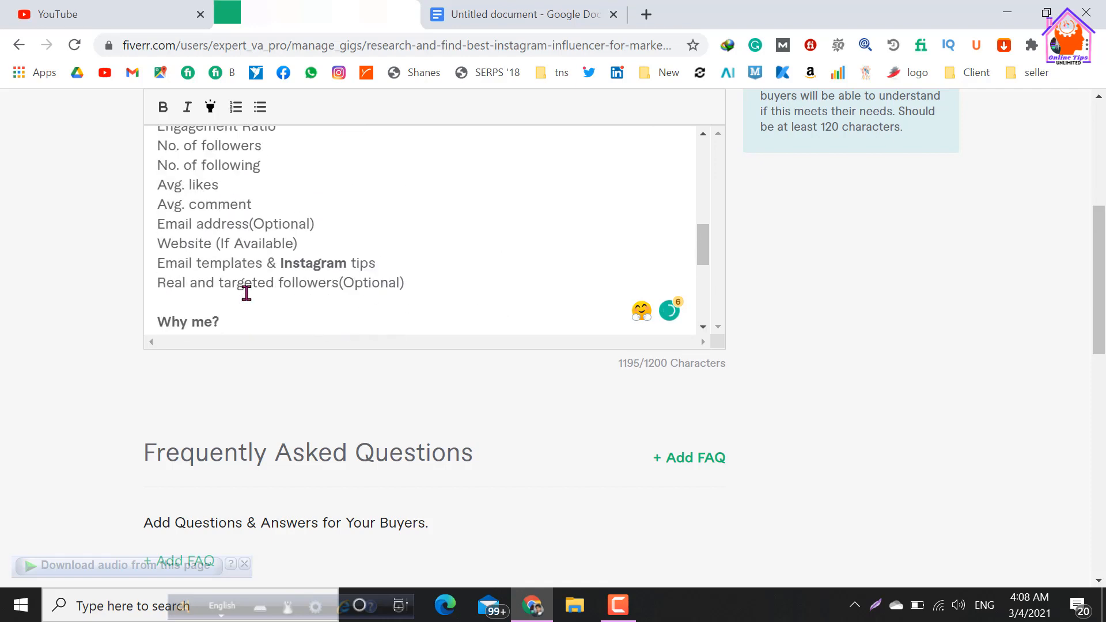
{"action": "scroll", "coordinate": [235, 259], "scroll_direction": "up", "scroll_amount": 1}
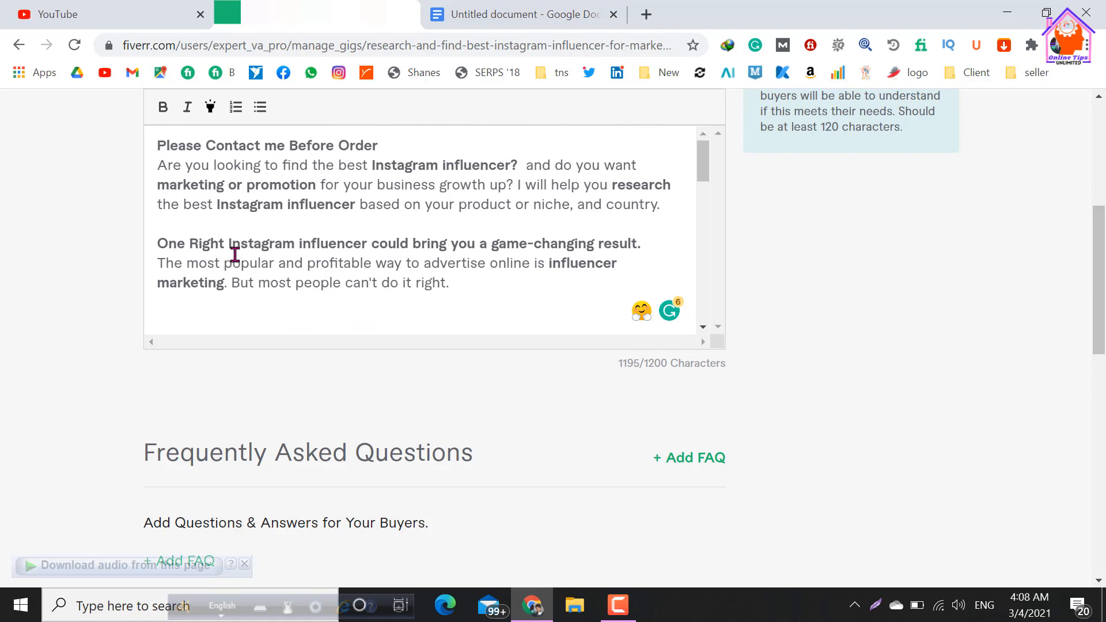
{"action": "left_click", "coordinate": [158, 146]}
{"action": "key", "text": "super+period"}
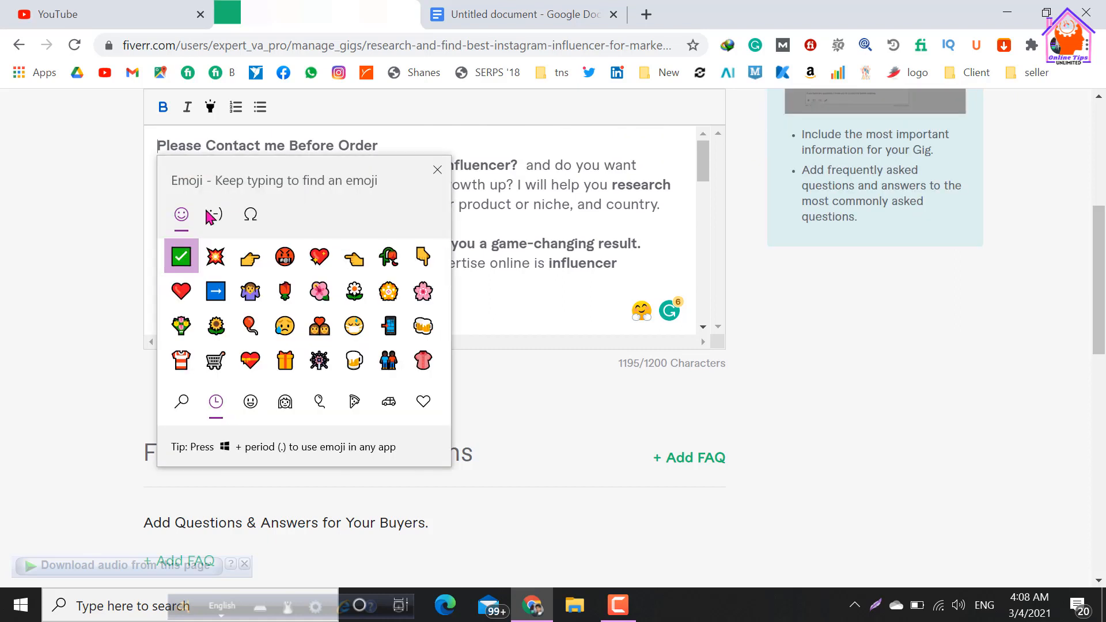
{"action": "left_click", "coordinate": [181, 258]}
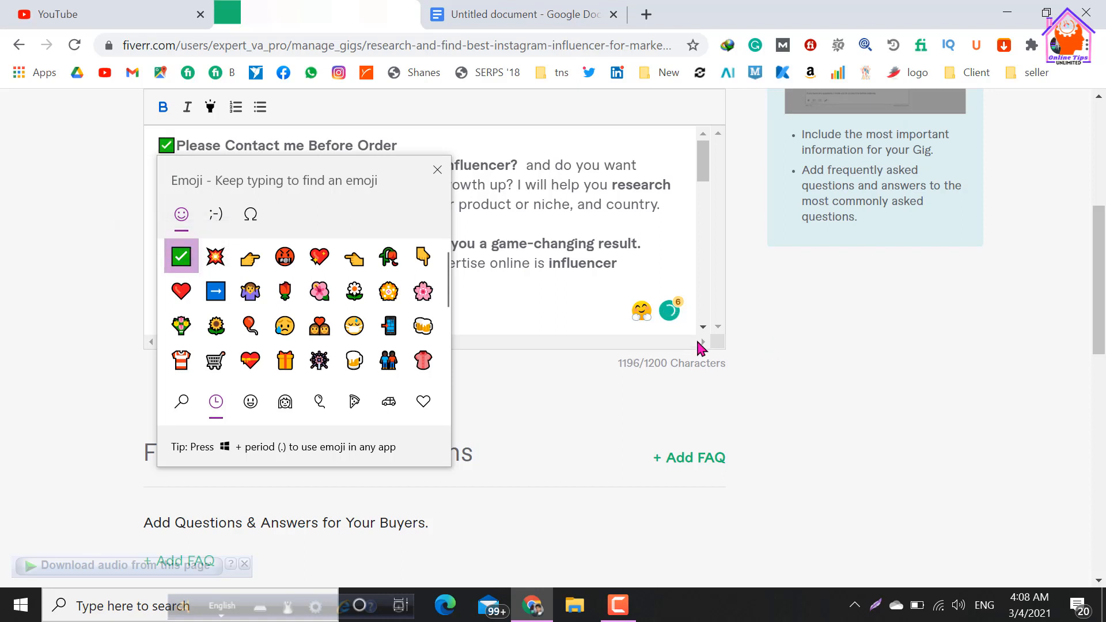
{"action": "left_click", "coordinate": [565, 313]}
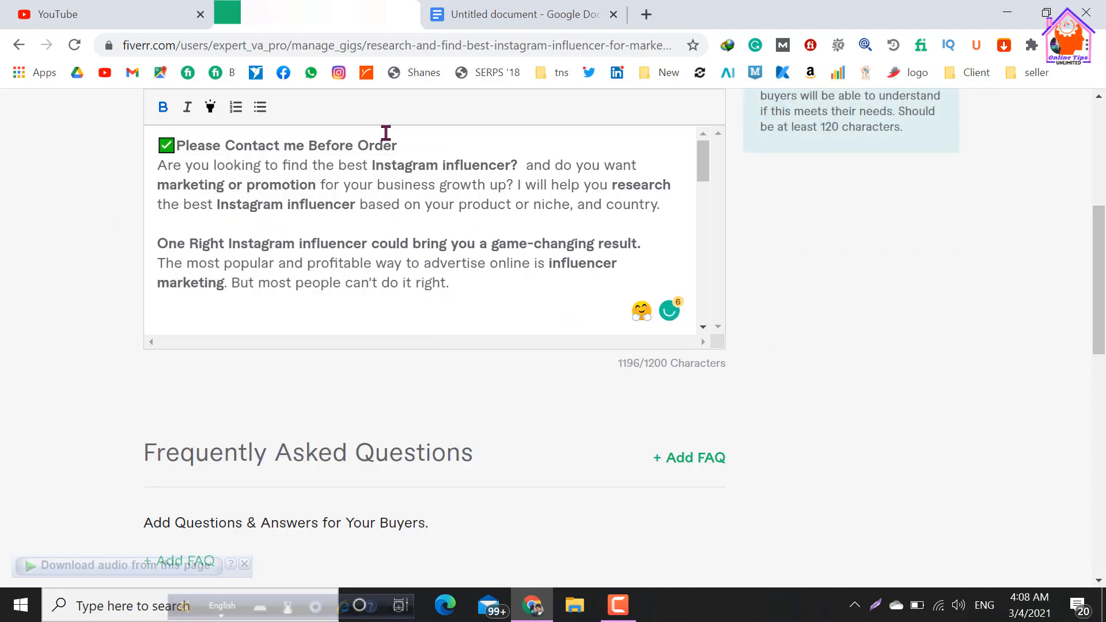
Add a blank line between the "Please Contact me Before Order" heading and the opening paragraph.
{"action": "left_click", "coordinate": [120, 201]}
{"action": "left_click", "coordinate": [153, 188]}
{"action": "key", "text": "Return"}
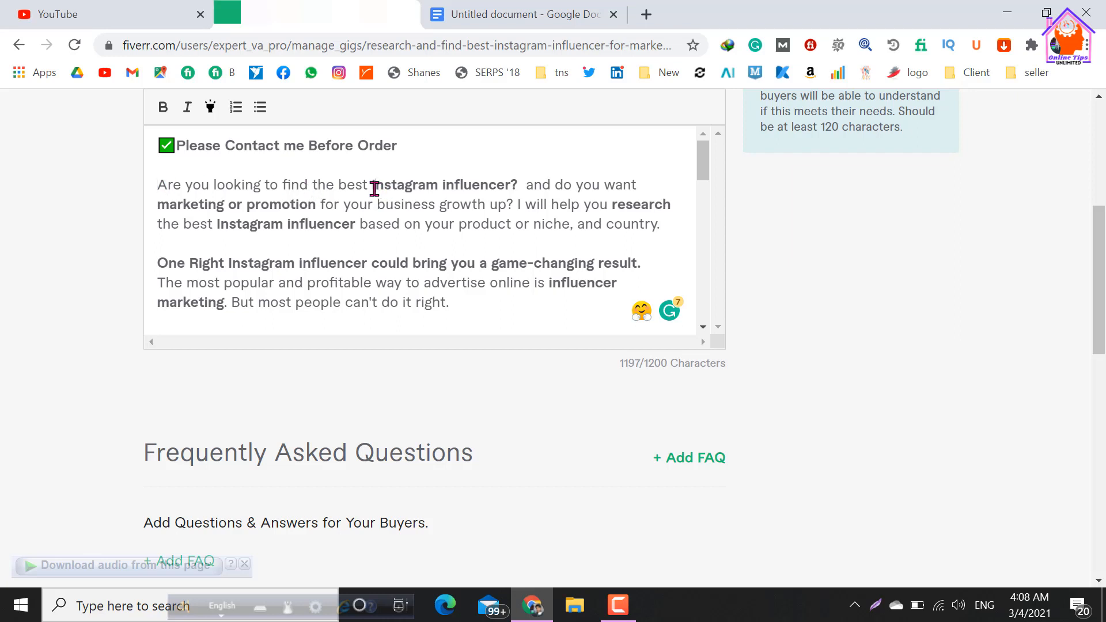
Delete "or promotion" and the extra space after "marketing" in the description's opening paragraph.
{"action": "left_click_drag", "start_coordinate": [375, 186], "coordinate": [505, 183]}
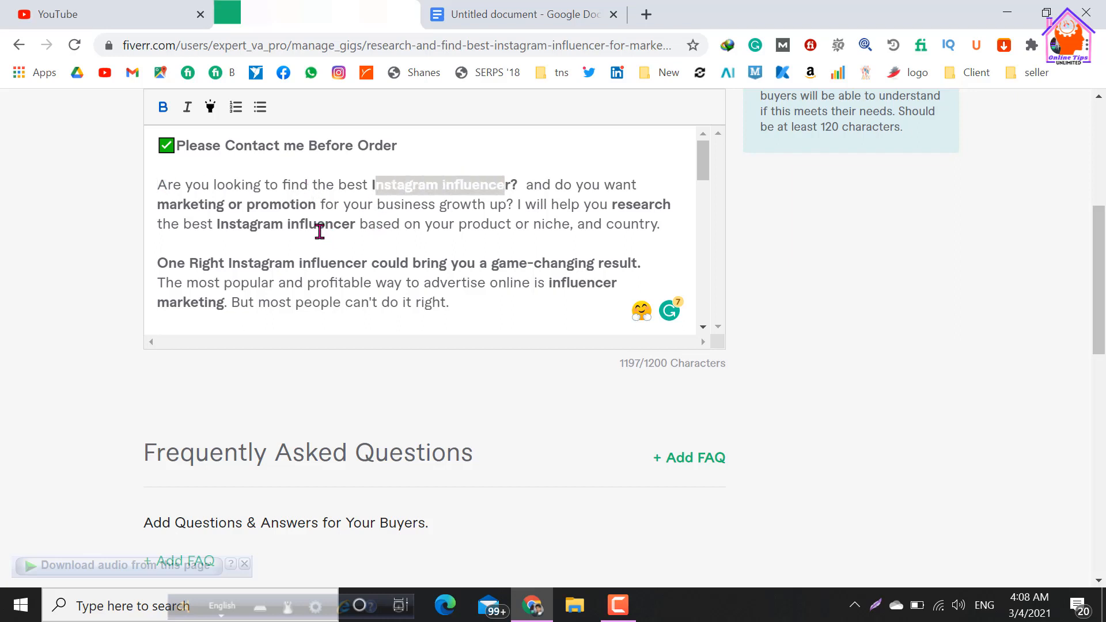
{"action": "left_click", "coordinate": [529, 209]}
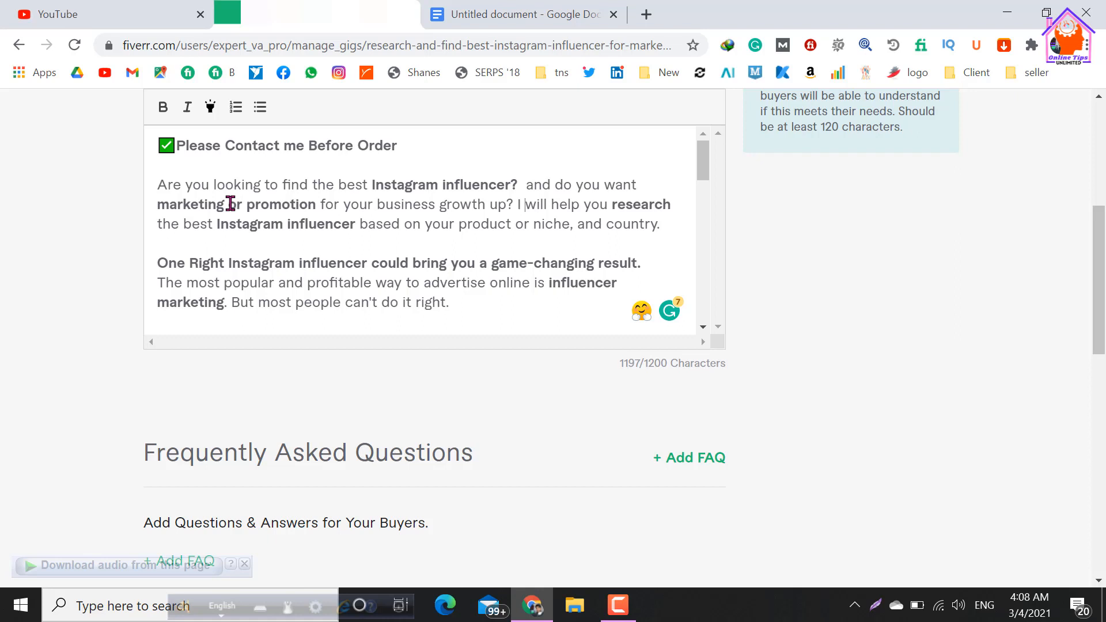
{"action": "left_click_drag", "start_coordinate": [231, 204], "coordinate": [313, 207]}
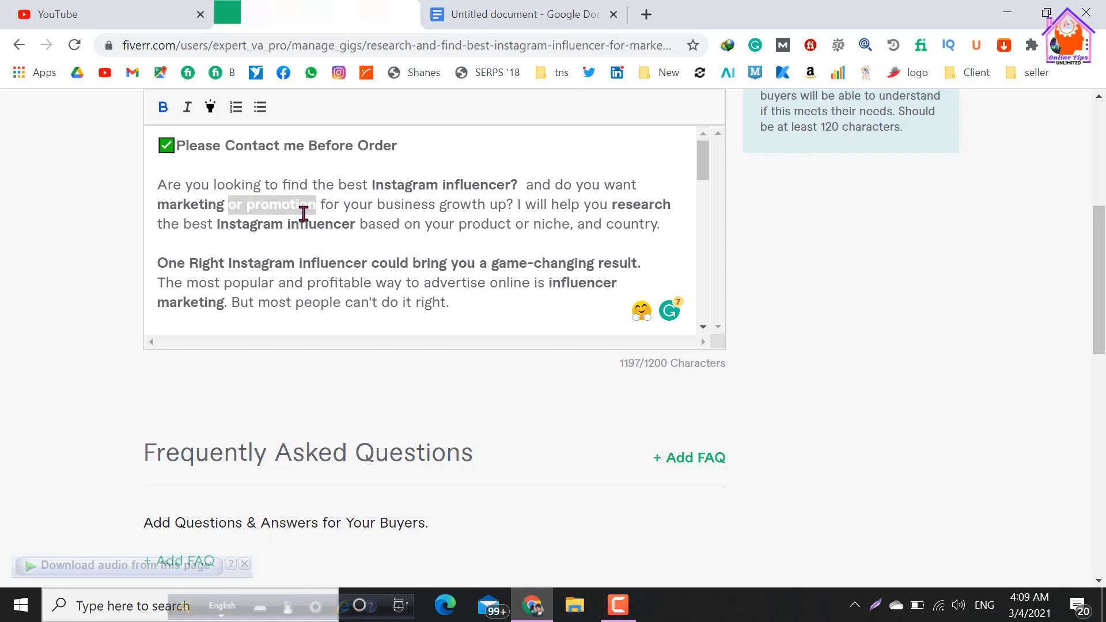
{"action": "key", "text": "BackSpace"}
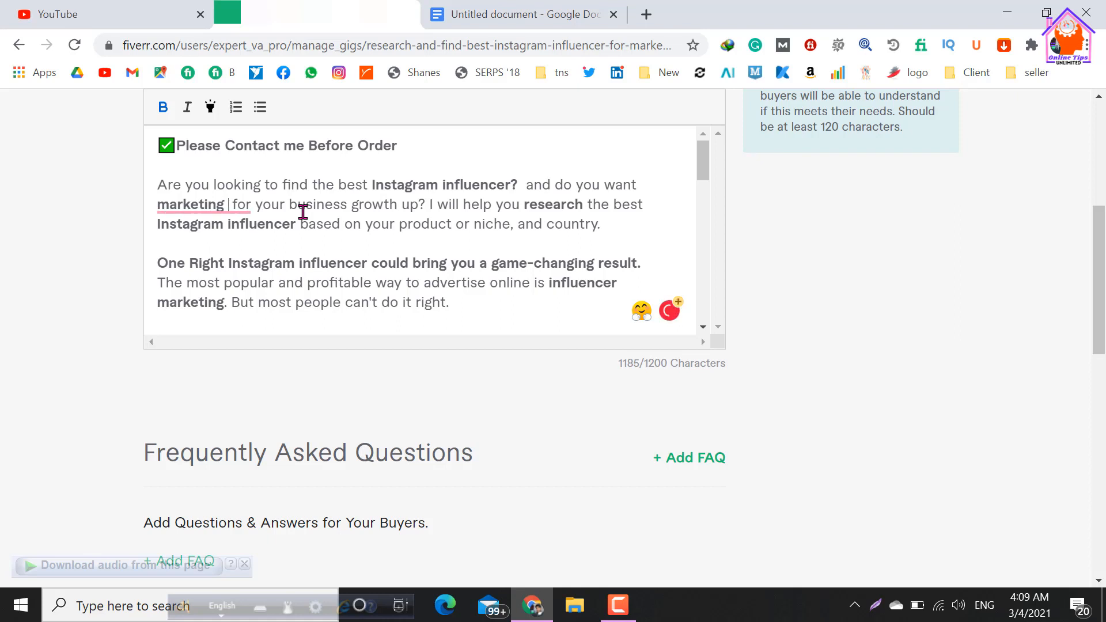
{"action": "key", "text": "BackSpace"}
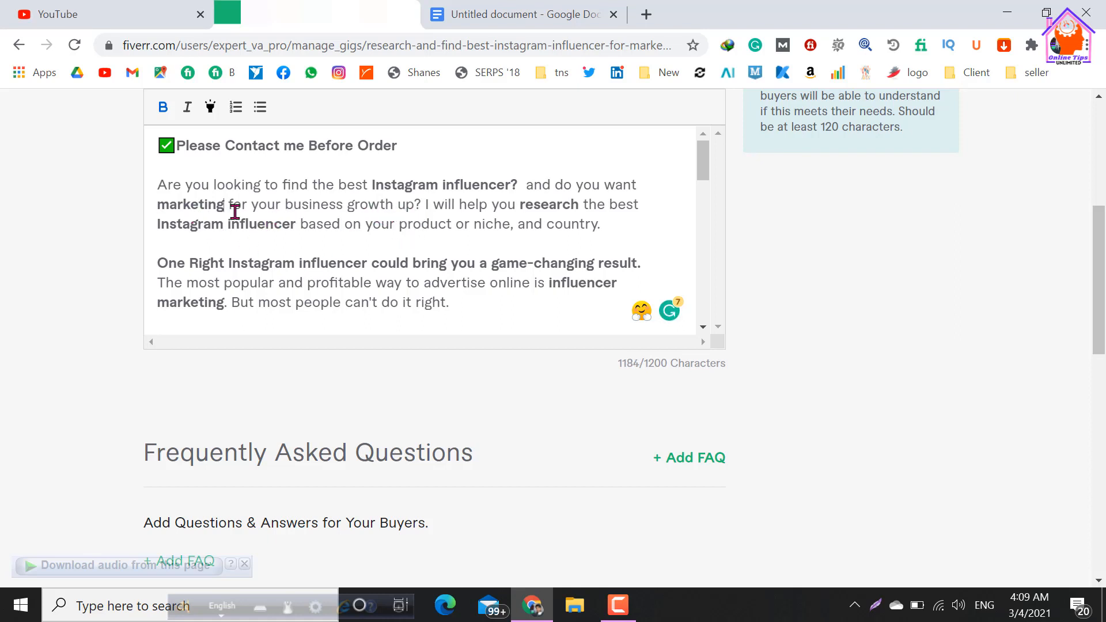
Switch to the Google Docs document and examine the keywords "research" and "best Instagram influencer" in the SEO-friendly gig title.
{"action": "left_click_drag", "start_coordinate": [157, 205], "coordinate": [222, 205]}
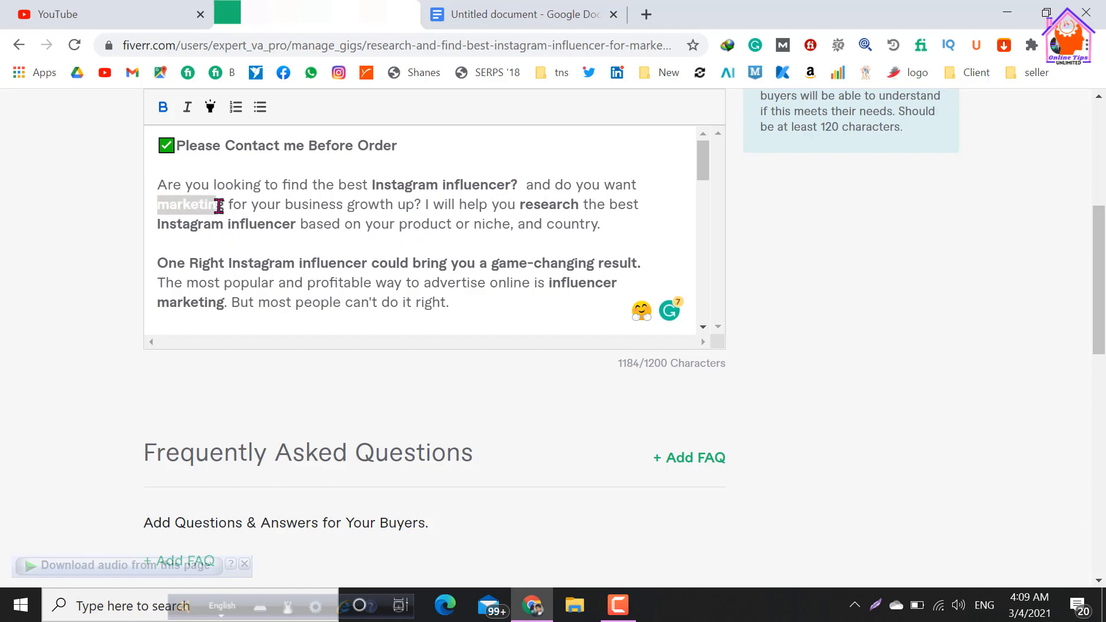
{"action": "scroll", "coordinate": [243, 243], "scroll_direction": "up", "scroll_amount": 5}
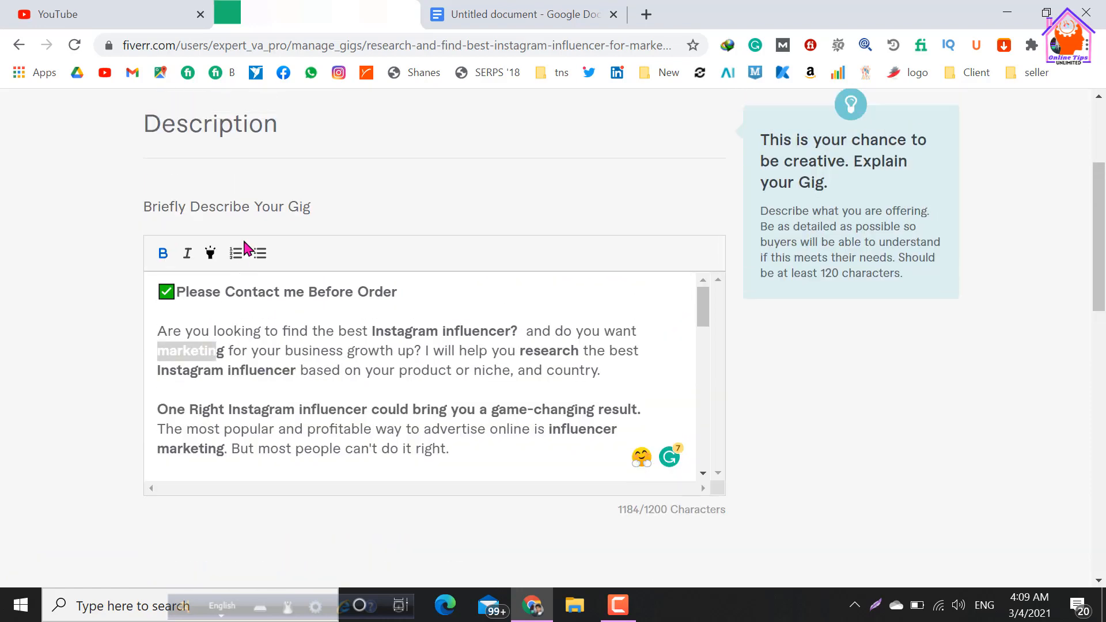
{"action": "scroll", "coordinate": [386, 400], "scroll_direction": "down", "scroll_amount": 4}
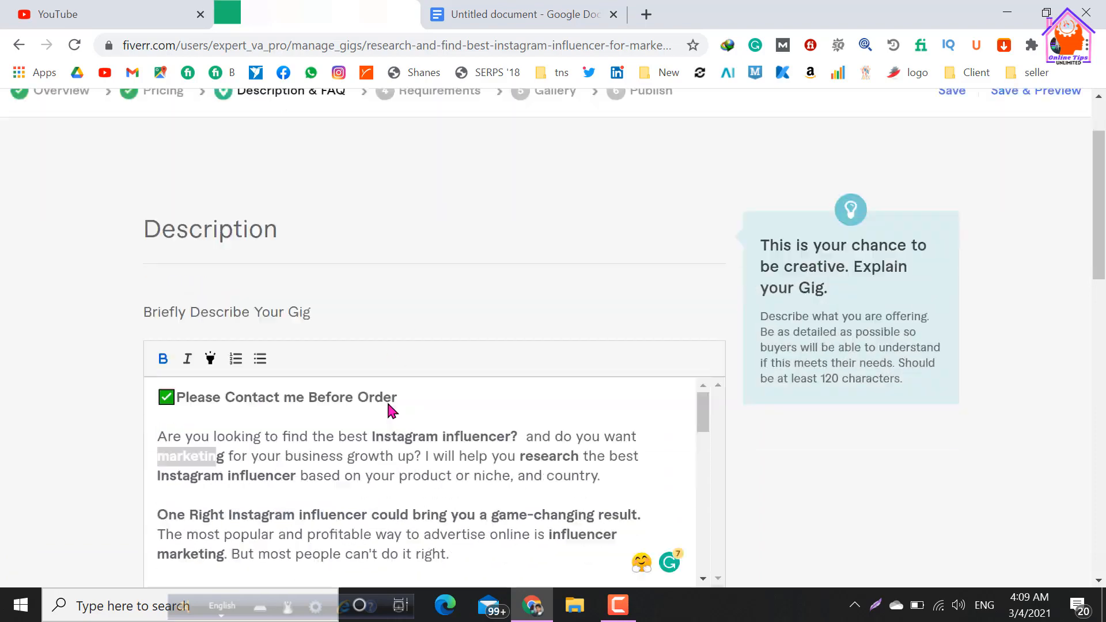
{"action": "left_click", "coordinate": [233, 354]}
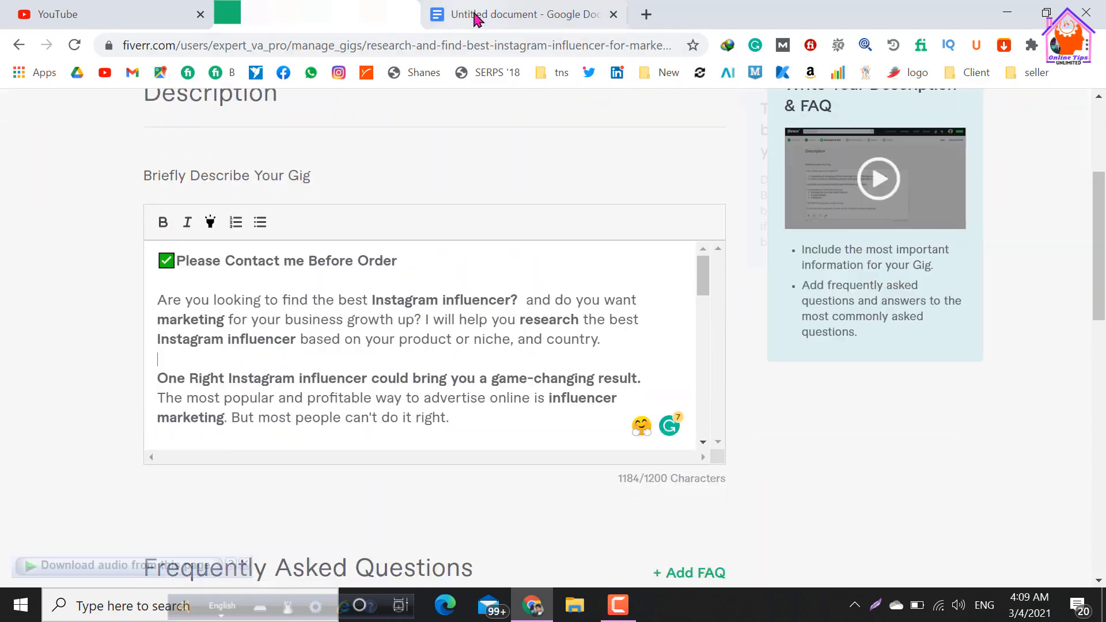
{"action": "left_click", "coordinate": [477, 17]}
{"action": "scroll", "coordinate": [423, 278], "scroll_direction": "up", "scroll_amount": 15}
{"action": "scroll", "coordinate": [422, 278], "scroll_direction": "up", "scroll_amount": 2}
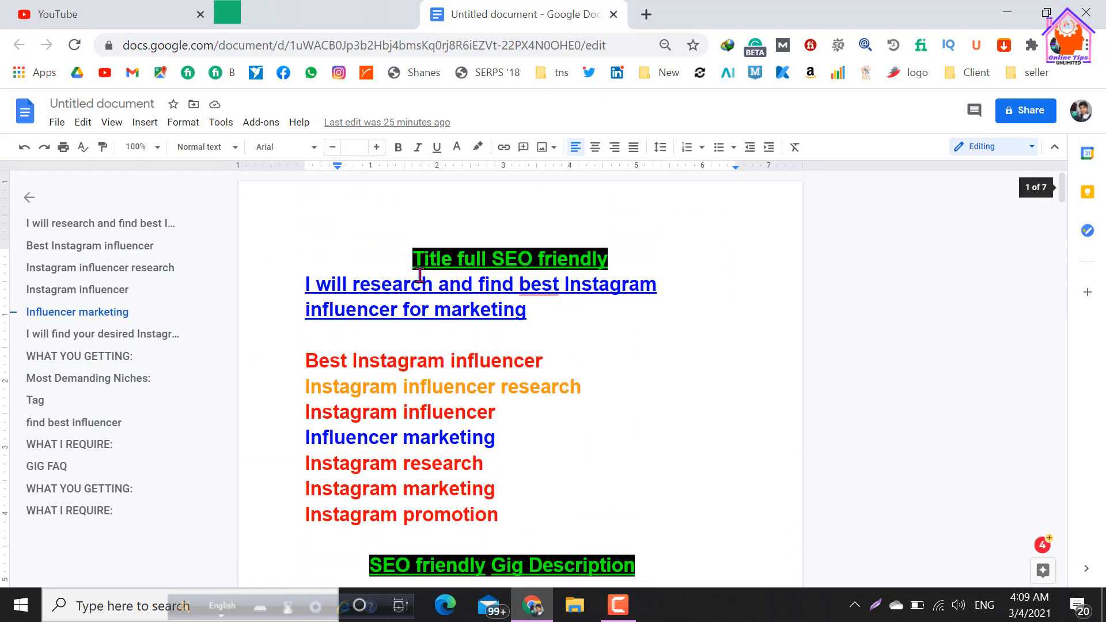
{"action": "left_click_drag", "start_coordinate": [353, 286], "coordinate": [430, 294]}
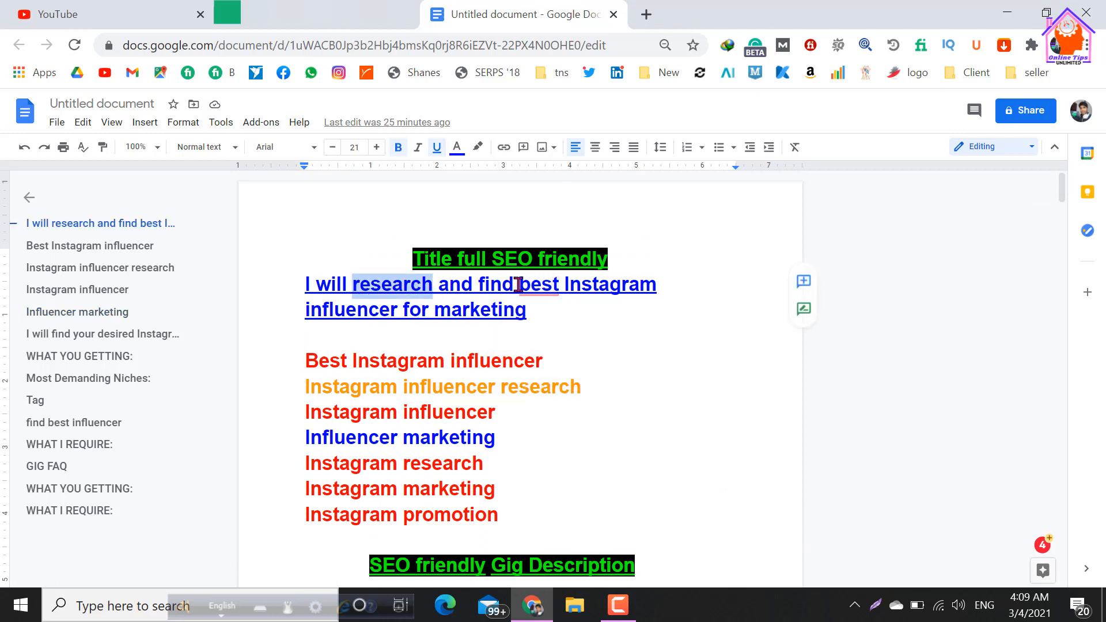
{"action": "left_click_drag", "start_coordinate": [518, 284], "coordinate": [392, 311]}
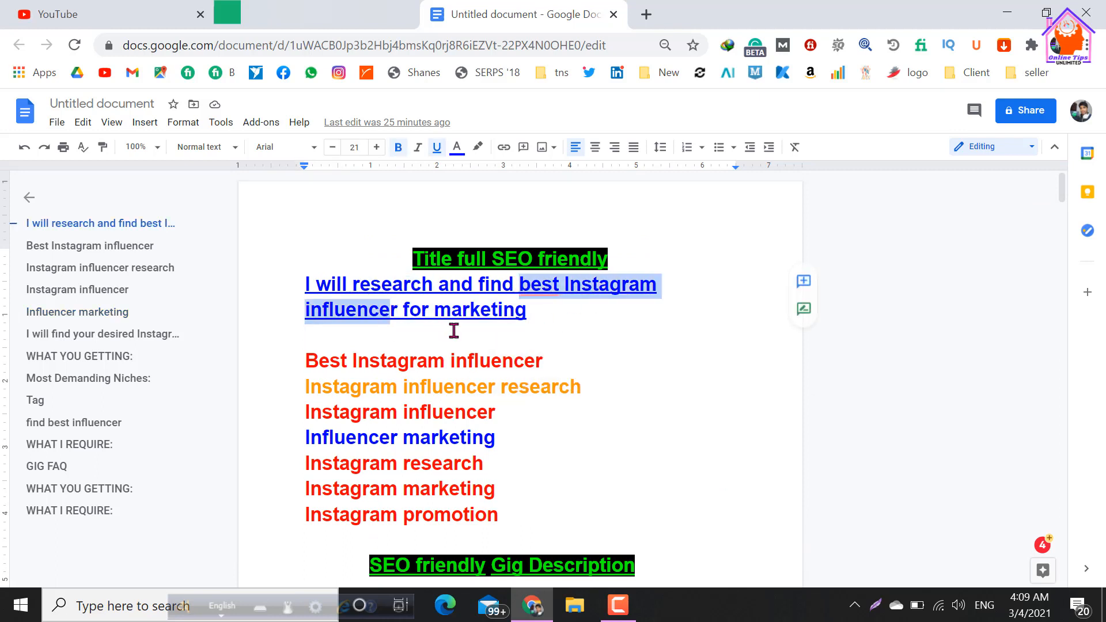
{"action": "left_click", "coordinate": [405, 286]}
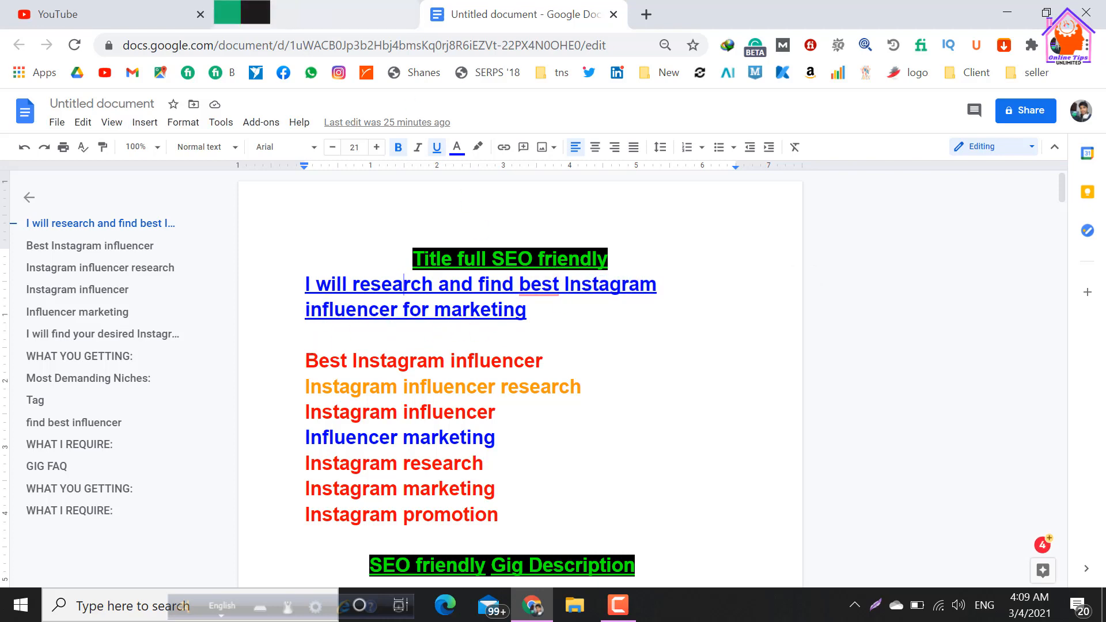
Return to the Fiverr gig and check the opening paragraph of the description for the title's keywords.
{"action": "left_click", "coordinate": [317, 14]}
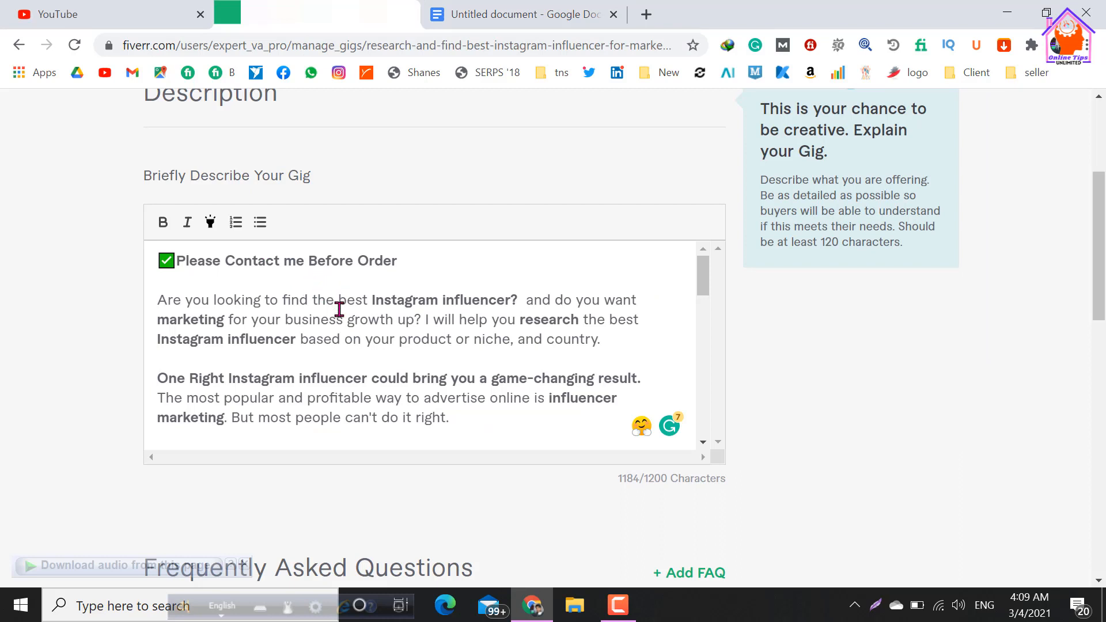
{"action": "left_click_drag", "start_coordinate": [372, 299], "coordinate": [504, 301]}
{"action": "left_click_drag", "start_coordinate": [338, 298], "coordinate": [511, 298]}
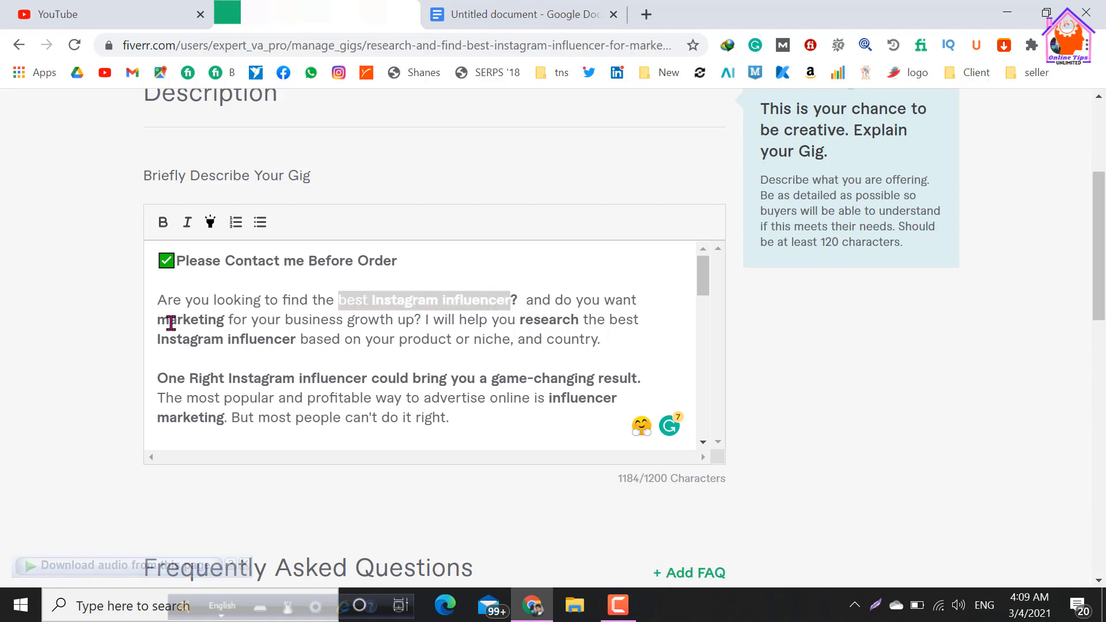
{"action": "left_click_drag", "start_coordinate": [157, 318], "coordinate": [215, 316]}
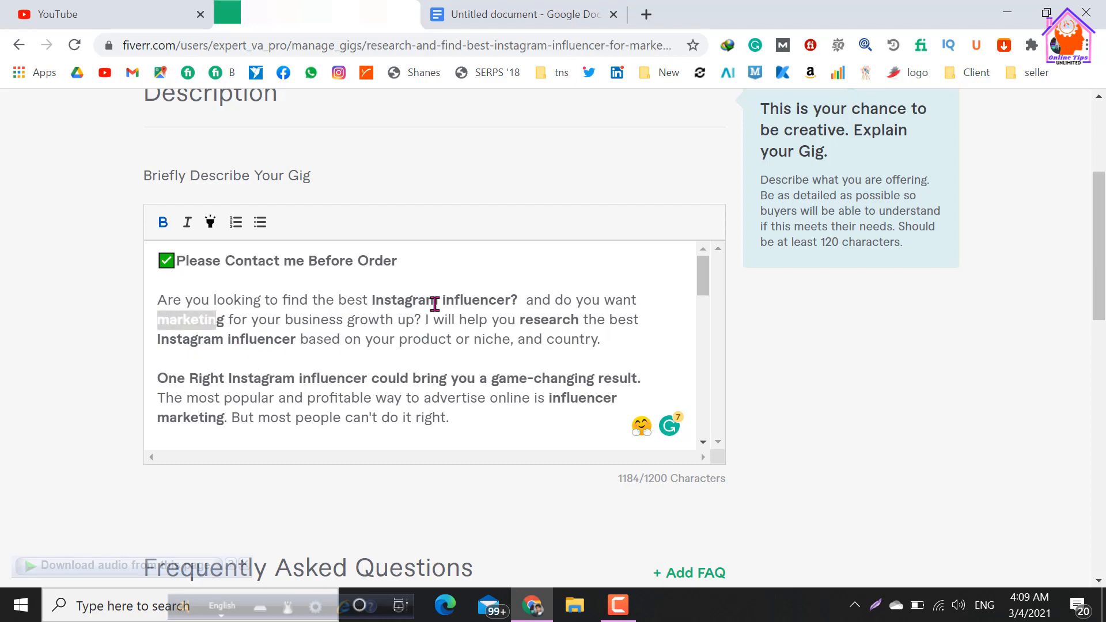
{"action": "left_click_drag", "start_coordinate": [553, 300], "coordinate": [446, 300]}
{"action": "left_click_drag", "start_coordinate": [158, 319], "coordinate": [224, 320]}
{"action": "left_click_drag", "start_coordinate": [425, 324], "coordinate": [494, 352]}
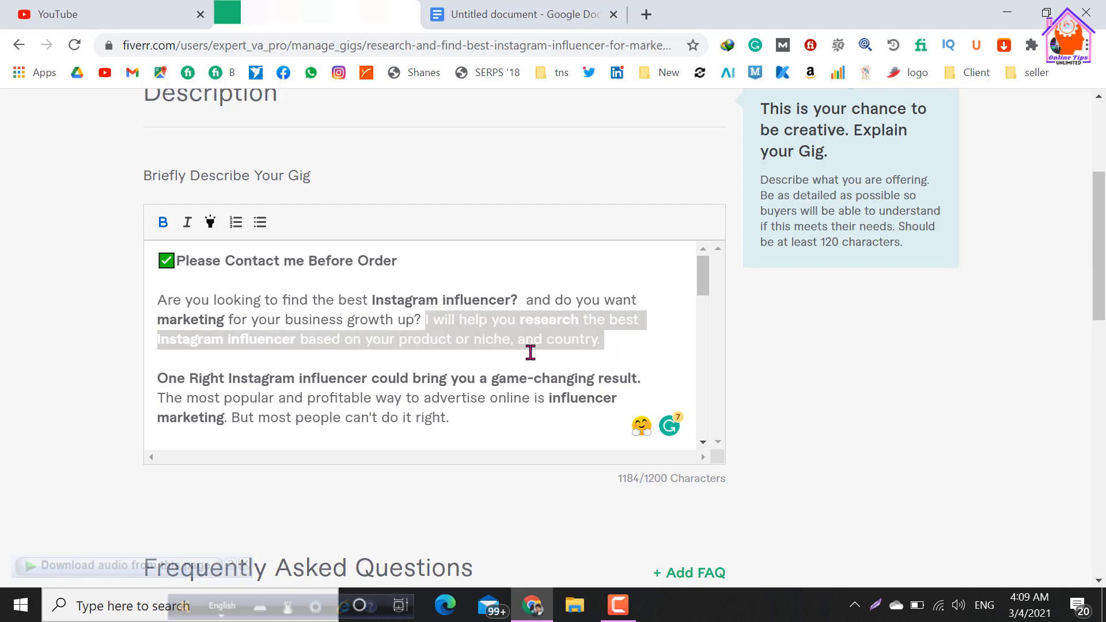
{"action": "left_click", "coordinate": [531, 323]}
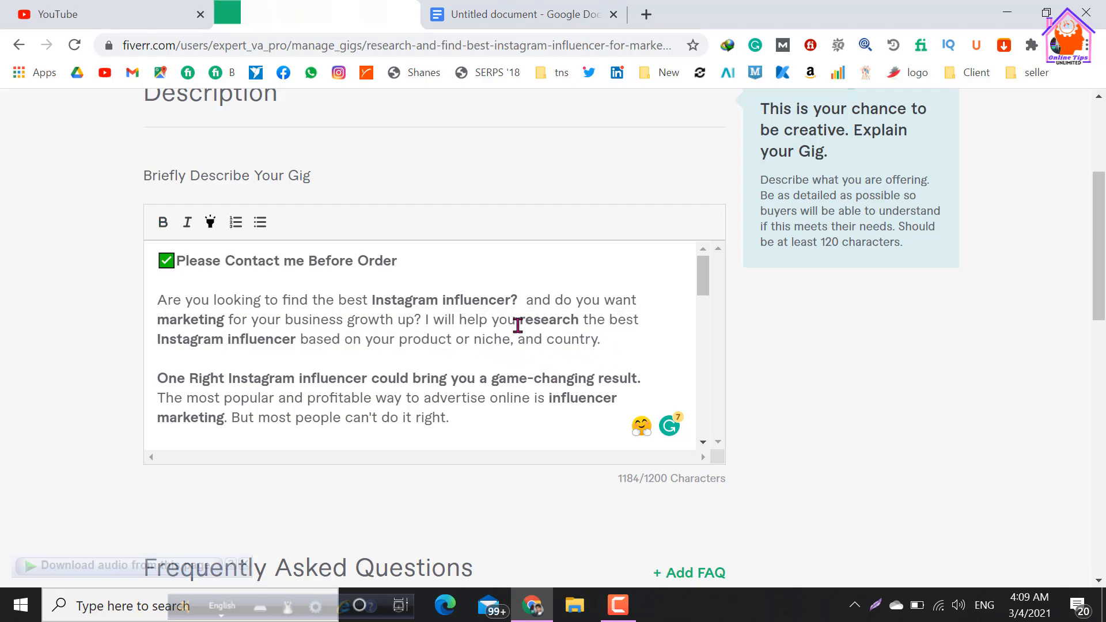
{"action": "left_click_drag", "start_coordinate": [516, 324], "coordinate": [589, 324]}
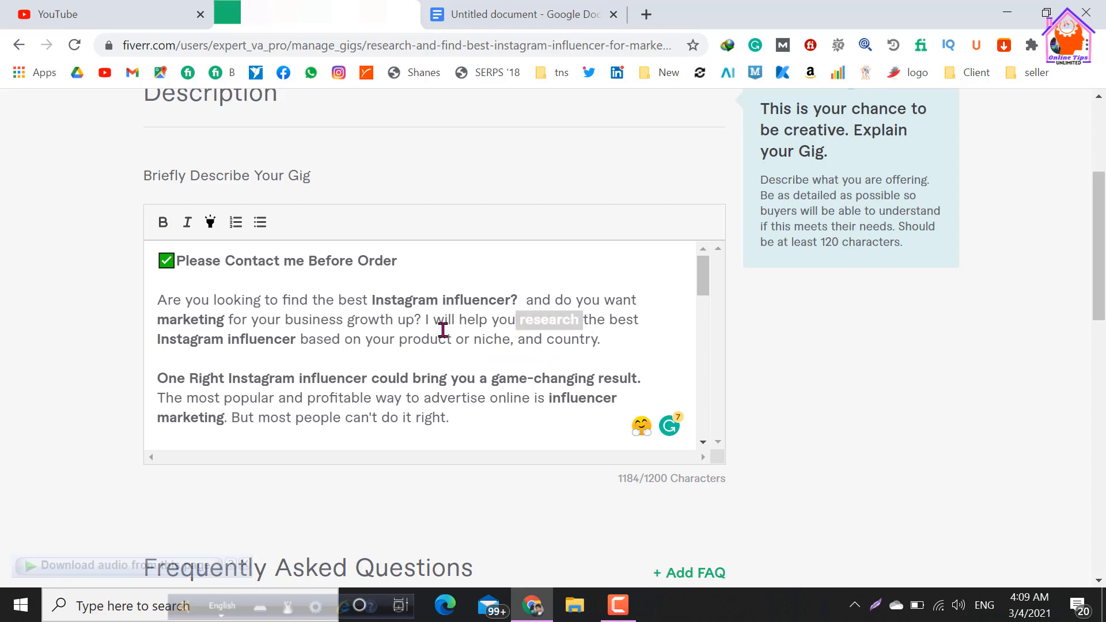
{"action": "left_click_drag", "start_coordinate": [157, 299], "coordinate": [617, 344]}
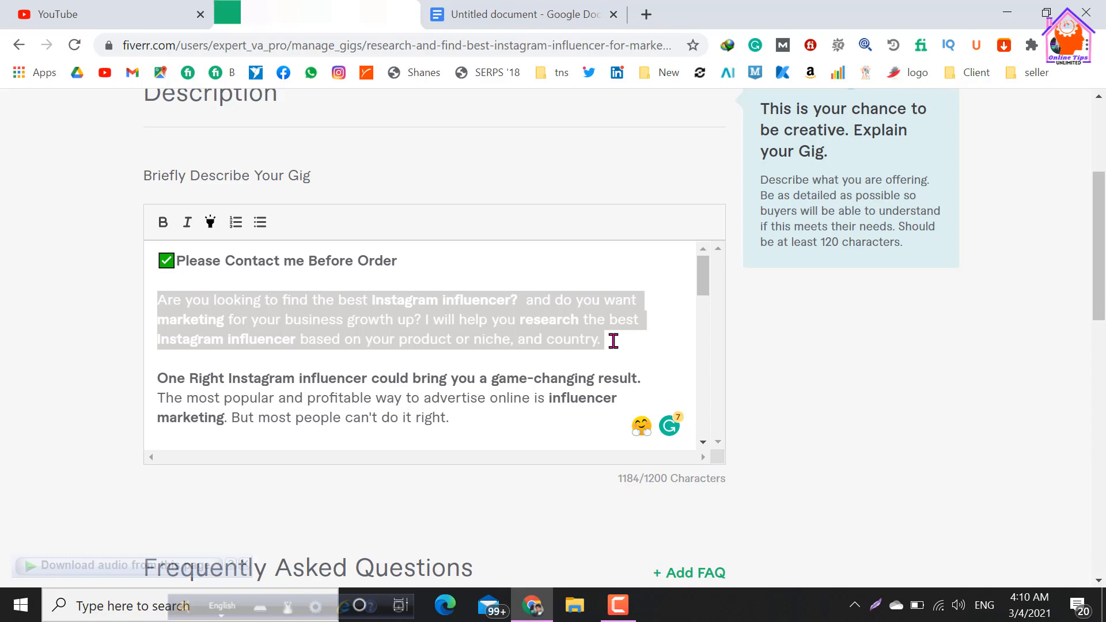
Review the description's opening paragraphs and the "WHAT I WILL DO:" section for bolded keywords.
{"action": "left_click", "coordinate": [403, 363]}
{"action": "scroll", "coordinate": [275, 311], "scroll_direction": "down", "scroll_amount": 1}
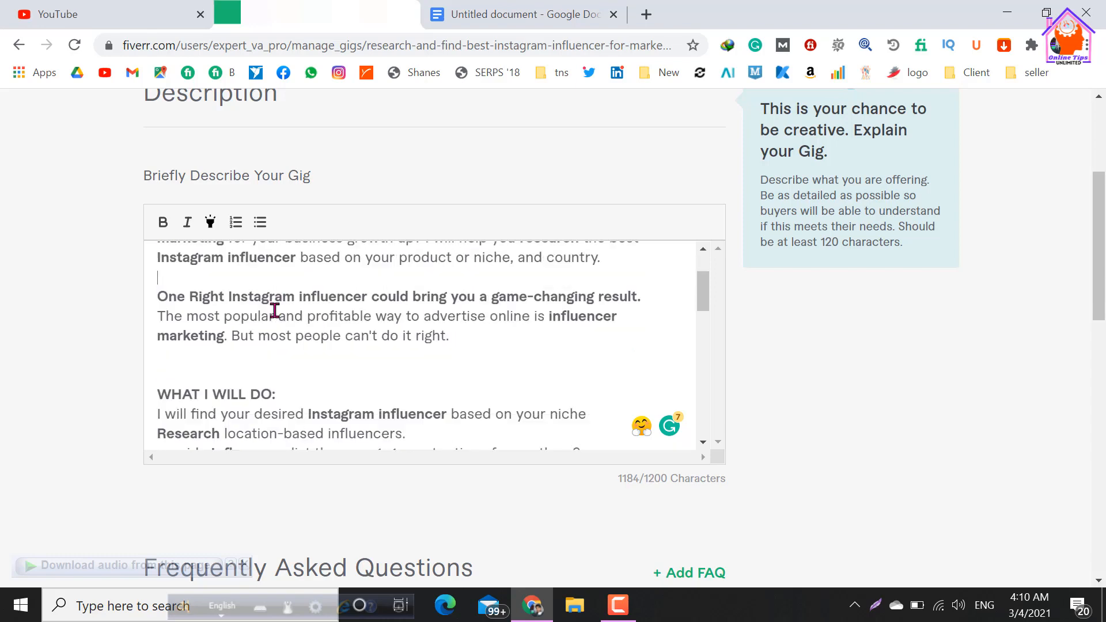
{"action": "scroll", "coordinate": [228, 346], "scroll_direction": "up", "scroll_amount": 3}
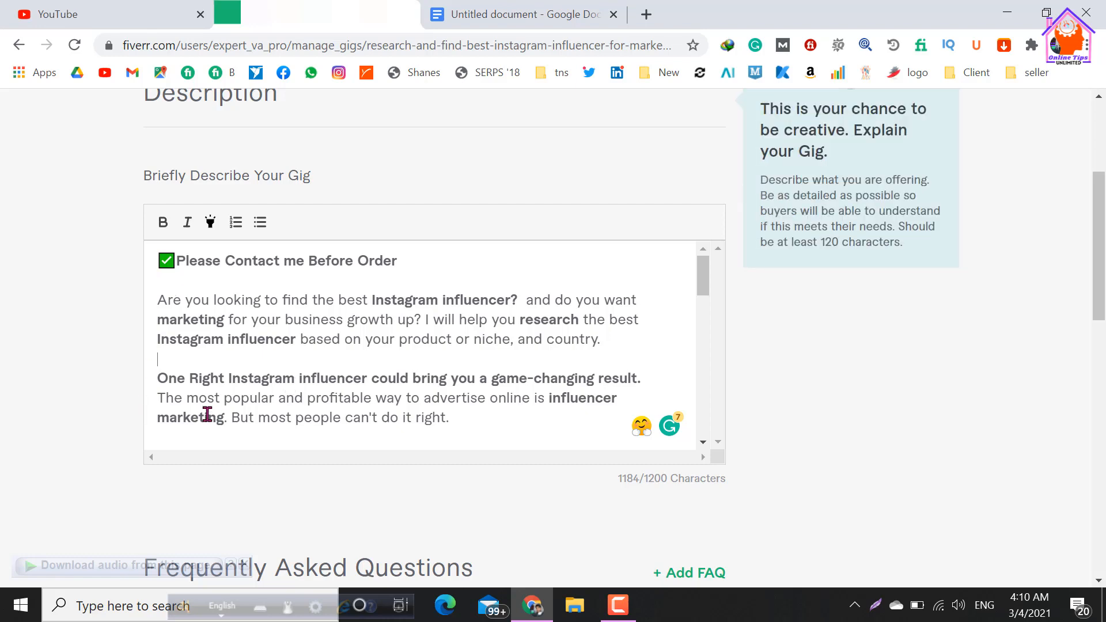
{"action": "scroll", "coordinate": [247, 366], "scroll_direction": "down", "scroll_amount": 2}
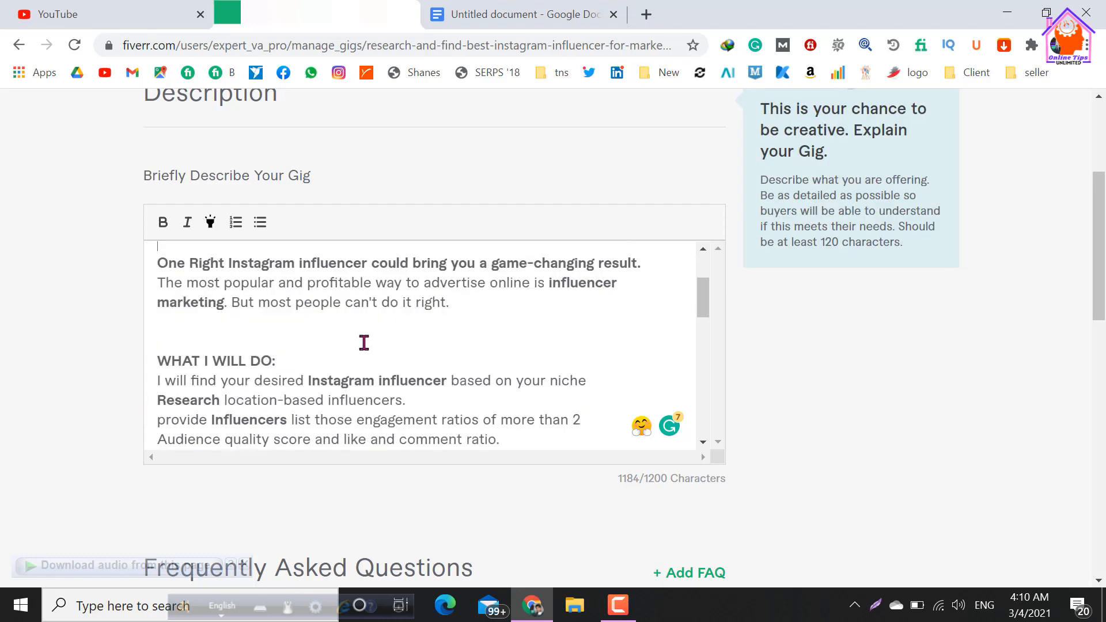
{"action": "scroll", "coordinate": [187, 372], "scroll_direction": "up", "scroll_amount": 2}
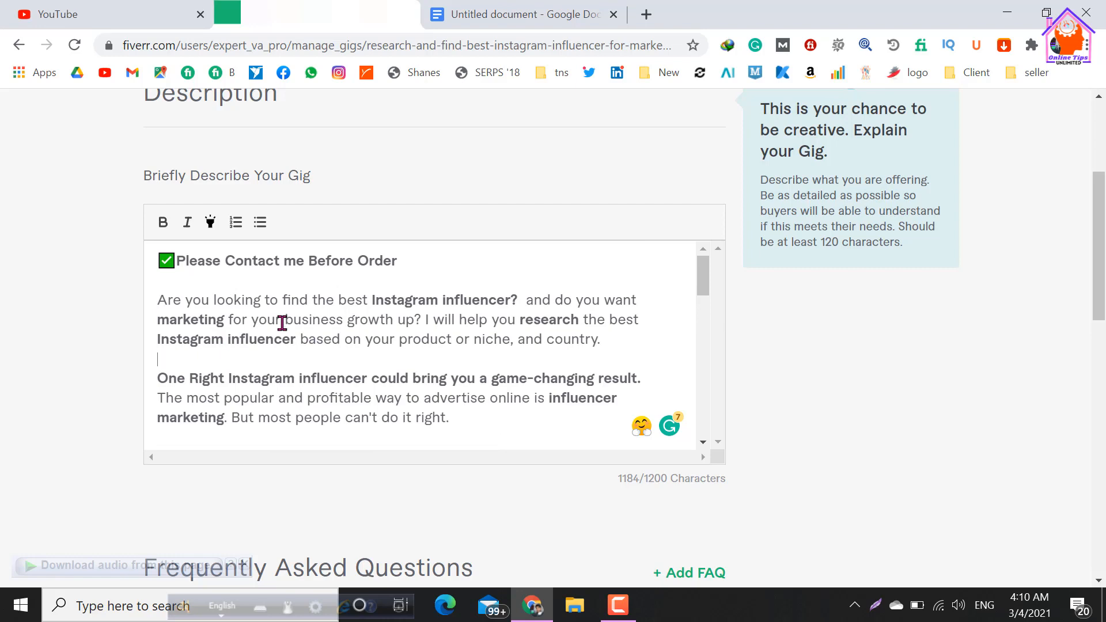
{"action": "scroll", "coordinate": [270, 374], "scroll_direction": "down", "scroll_amount": 2}
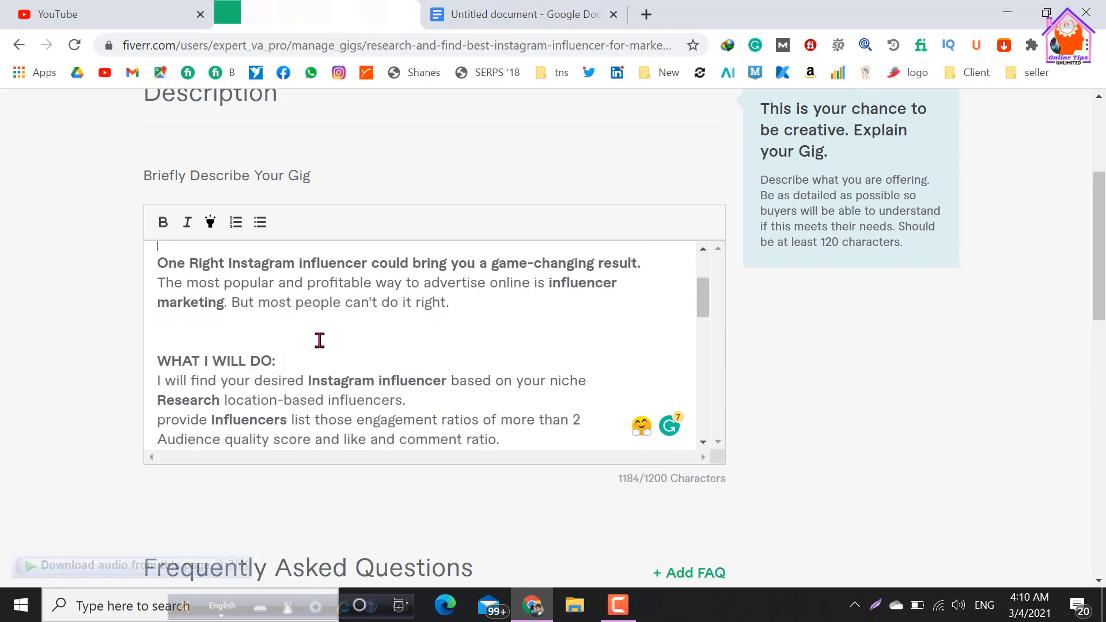
{"action": "scroll", "coordinate": [324, 345], "scroll_direction": "up", "scroll_amount": 2}
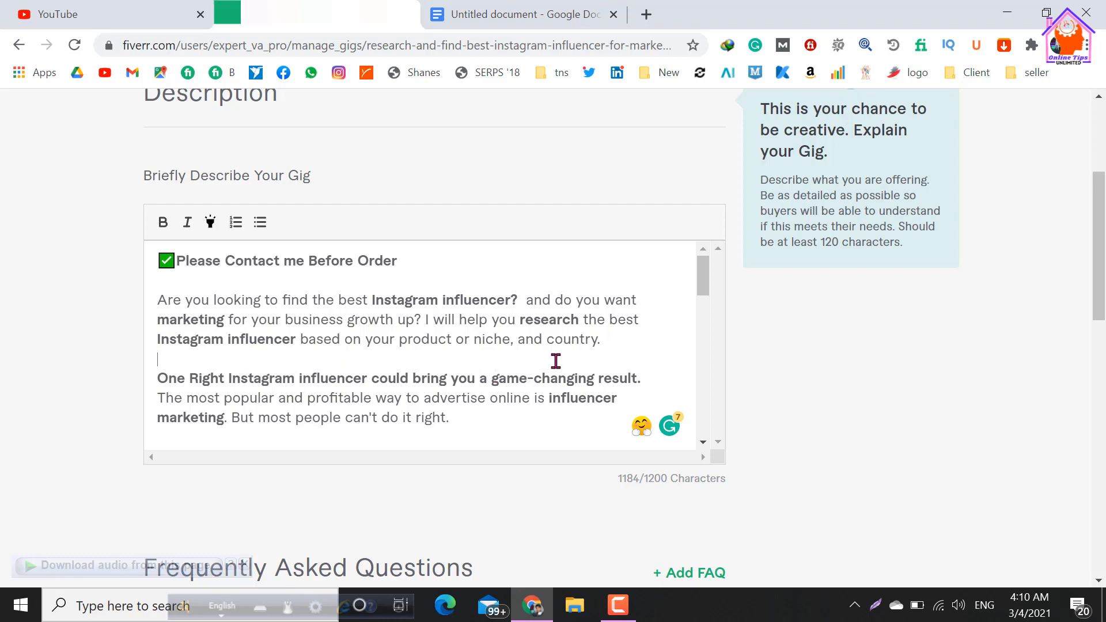
Remove the bold formatting from "research" and "marketing" in the description's opening paragraph.
{"action": "left_click_drag", "start_coordinate": [520, 319], "coordinate": [578, 320]}
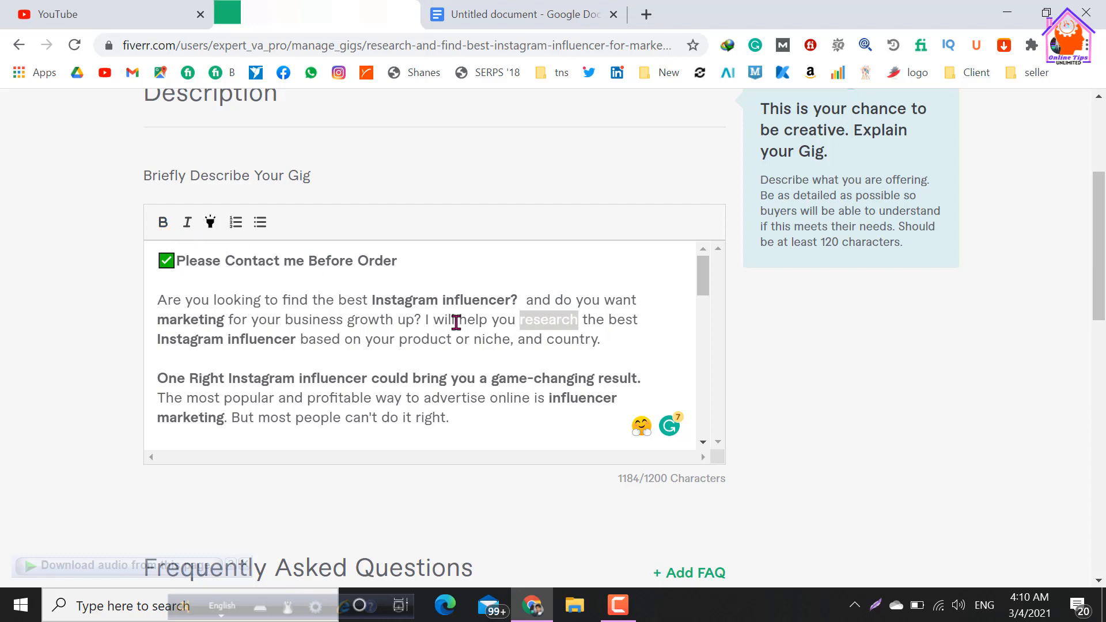
{"action": "left_click", "coordinate": [487, 359]}
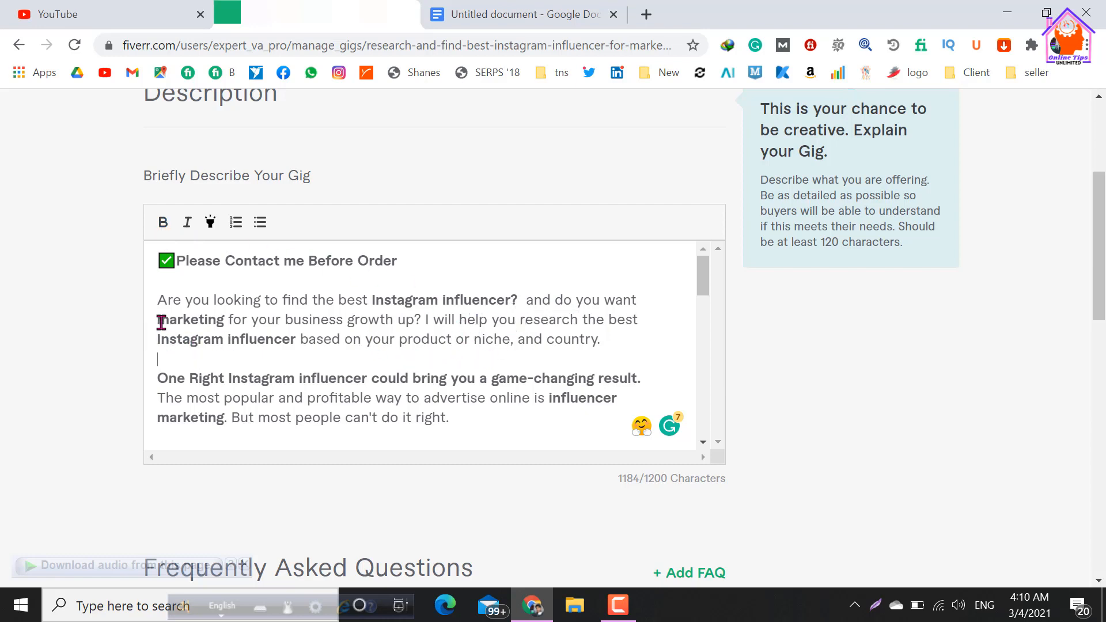
{"action": "left_click_drag", "start_coordinate": [162, 323], "coordinate": [225, 319]}
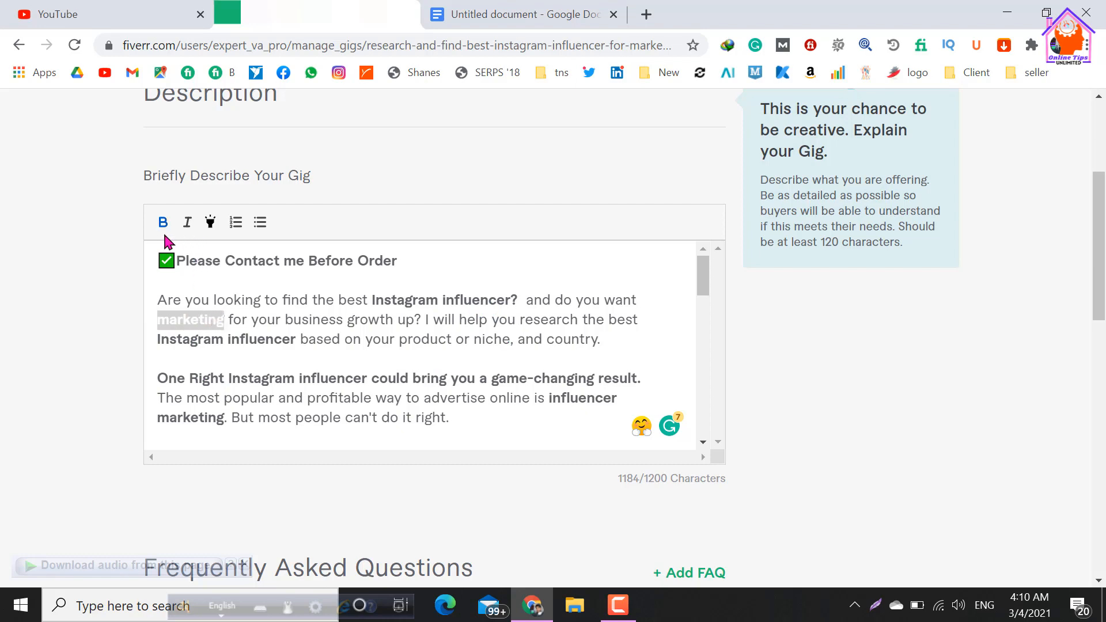
{"action": "left_click", "coordinate": [164, 228]}
{"action": "left_click", "coordinate": [208, 366]}
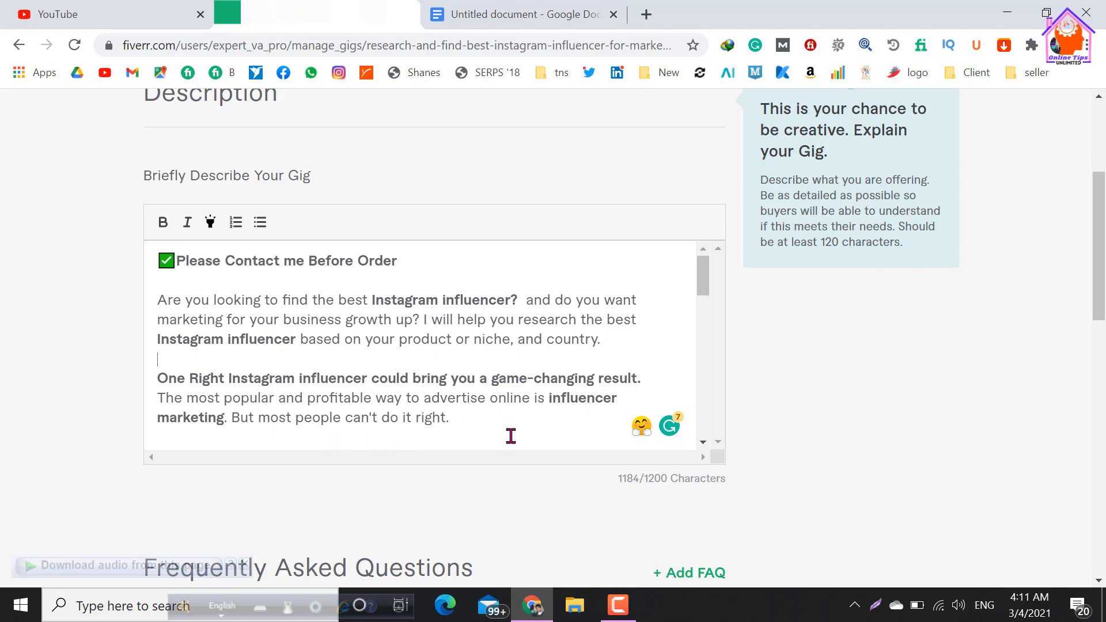
Remove the bold formatting from "influencer marketing" in the paragraph about the most popular way to advertise online.
{"action": "left_click_drag", "start_coordinate": [551, 401], "coordinate": [308, 284]}
{"action": "left_click_drag", "start_coordinate": [548, 285], "coordinate": [225, 306]}
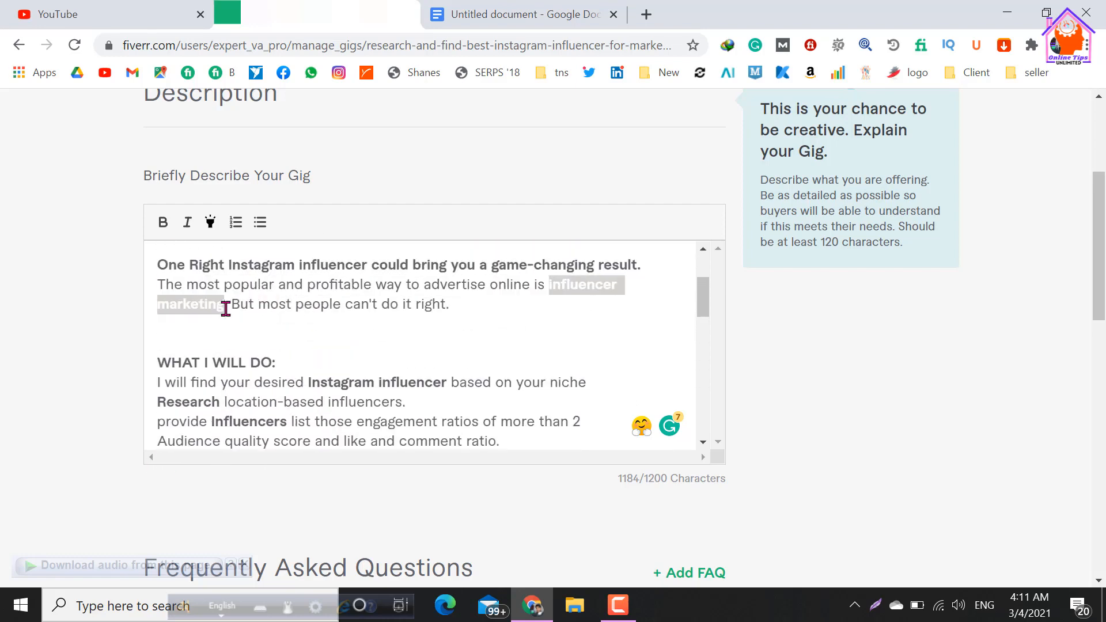
{"action": "left_click", "coordinate": [171, 228]}
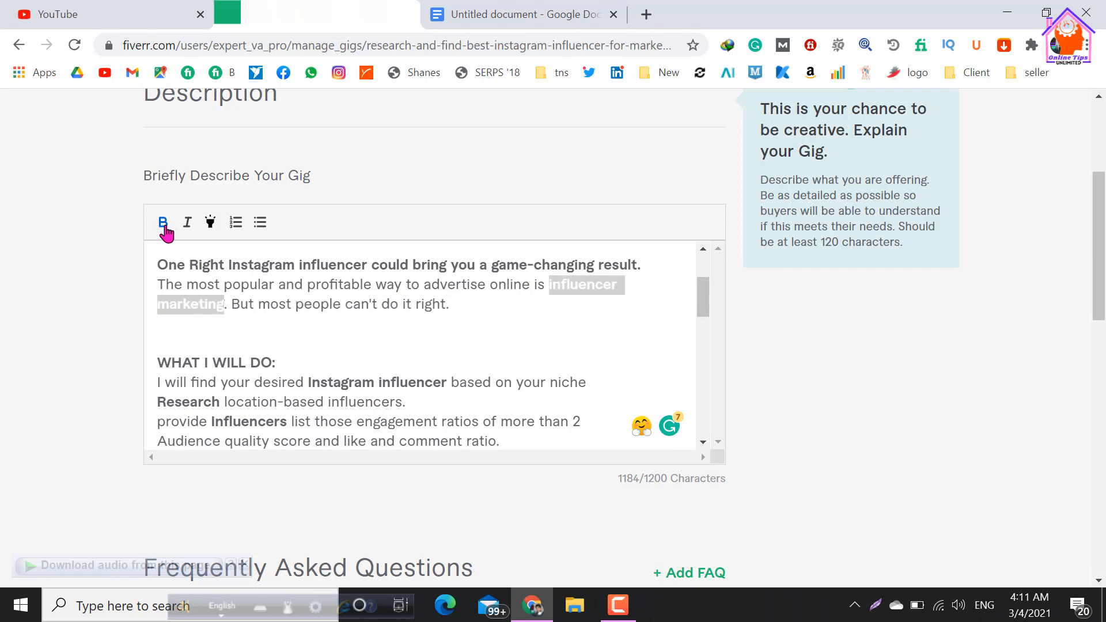
{"action": "left_click", "coordinate": [262, 327]}
{"action": "scroll", "coordinate": [345, 361], "scroll_direction": "up", "scroll_amount": 2}
{"action": "scroll", "coordinate": [365, 375], "scroll_direction": "up", "scroll_amount": 2}
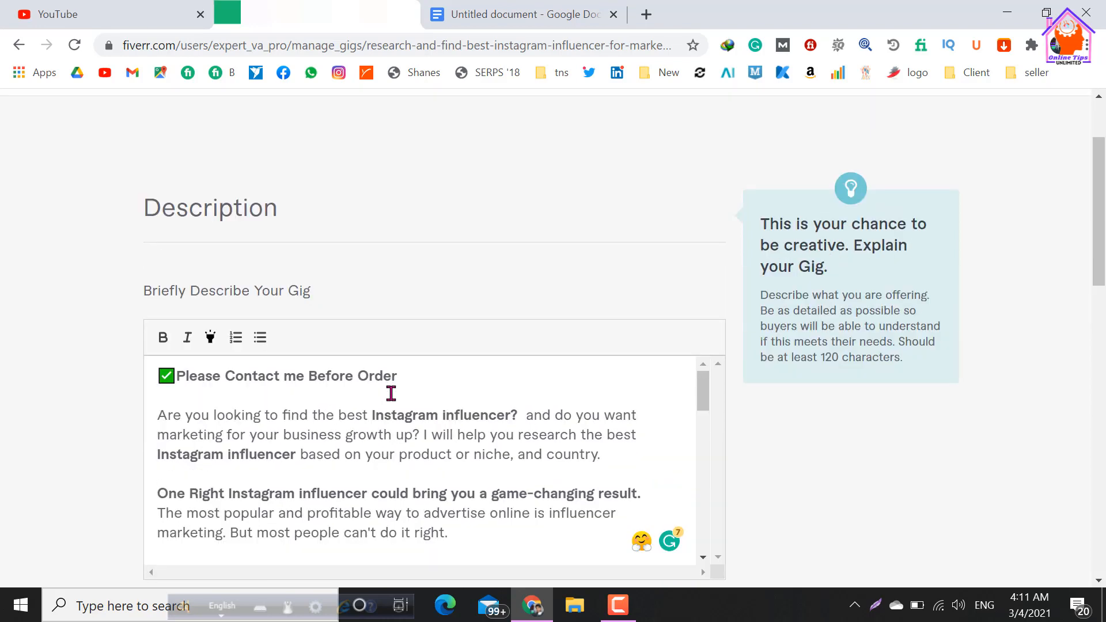
Insert a green check mark emoji before the "WHAT I WILL DO:" heading and add a blank line below it.
{"action": "scroll", "coordinate": [388, 390], "scroll_direction": "down", "scroll_amount": 2}
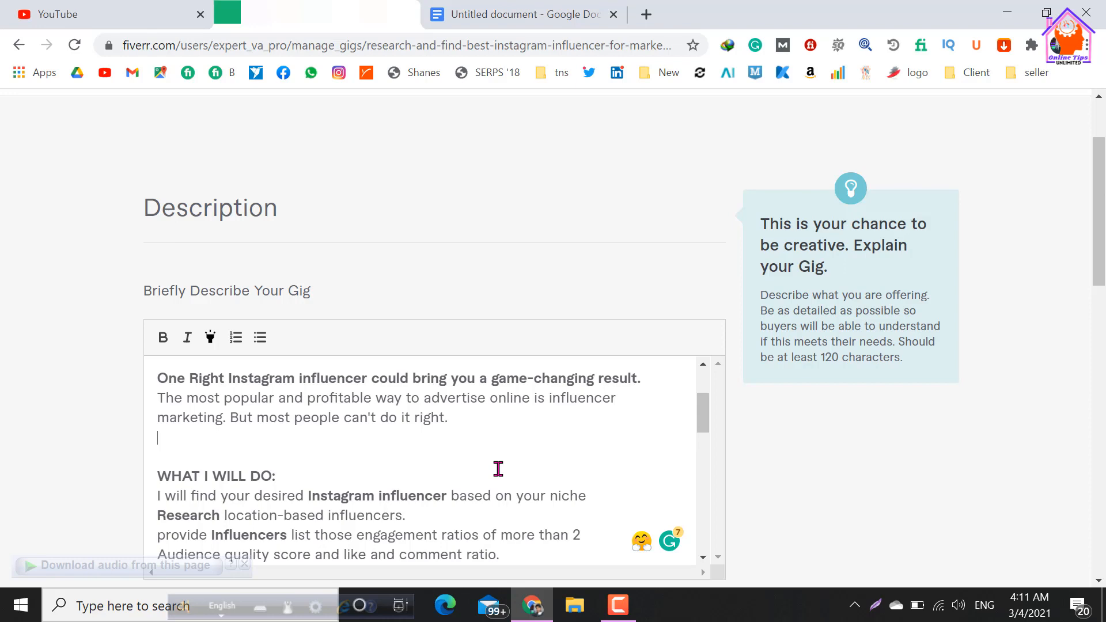
{"action": "scroll", "coordinate": [390, 272], "scroll_direction": "down", "scroll_amount": 2}
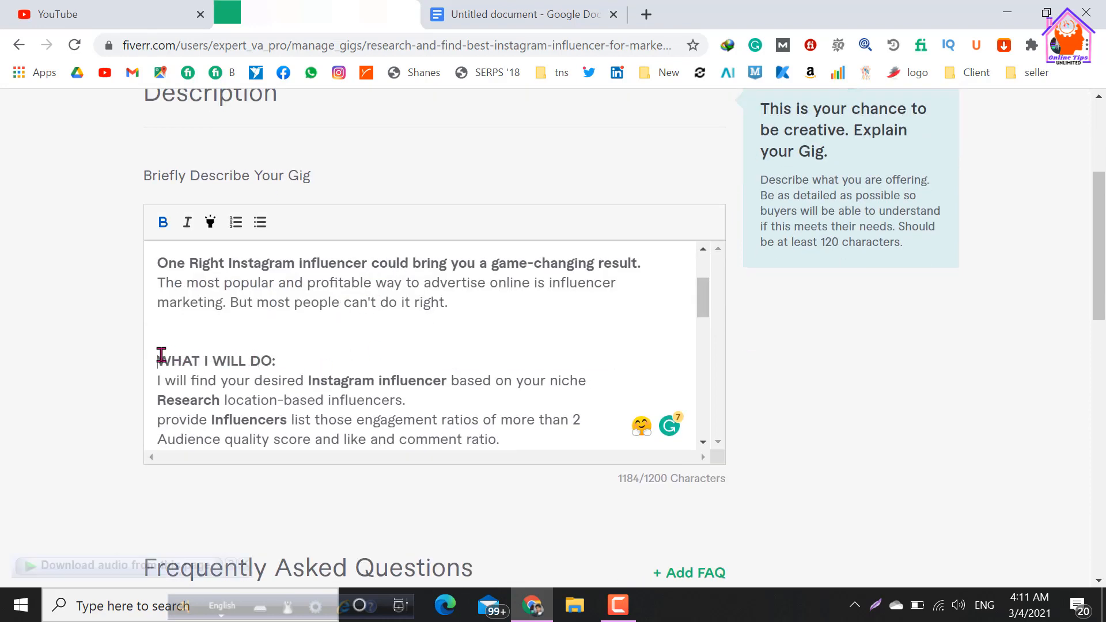
{"action": "key", "text": "super+period"}
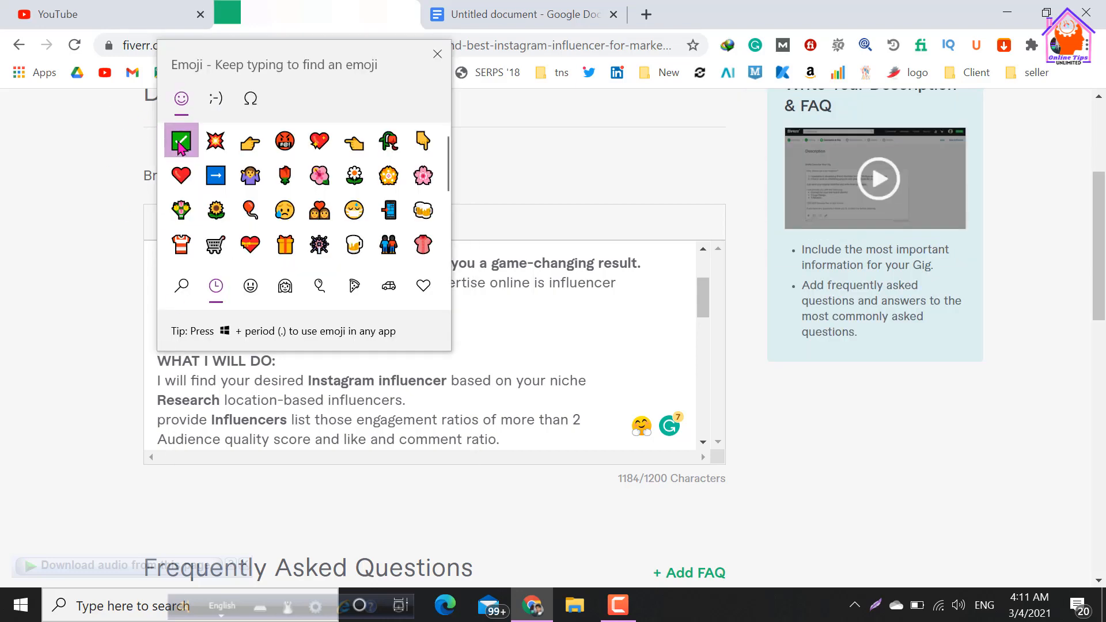
{"action": "left_click", "coordinate": [181, 141]}
{"action": "key", "text": "Escape"}
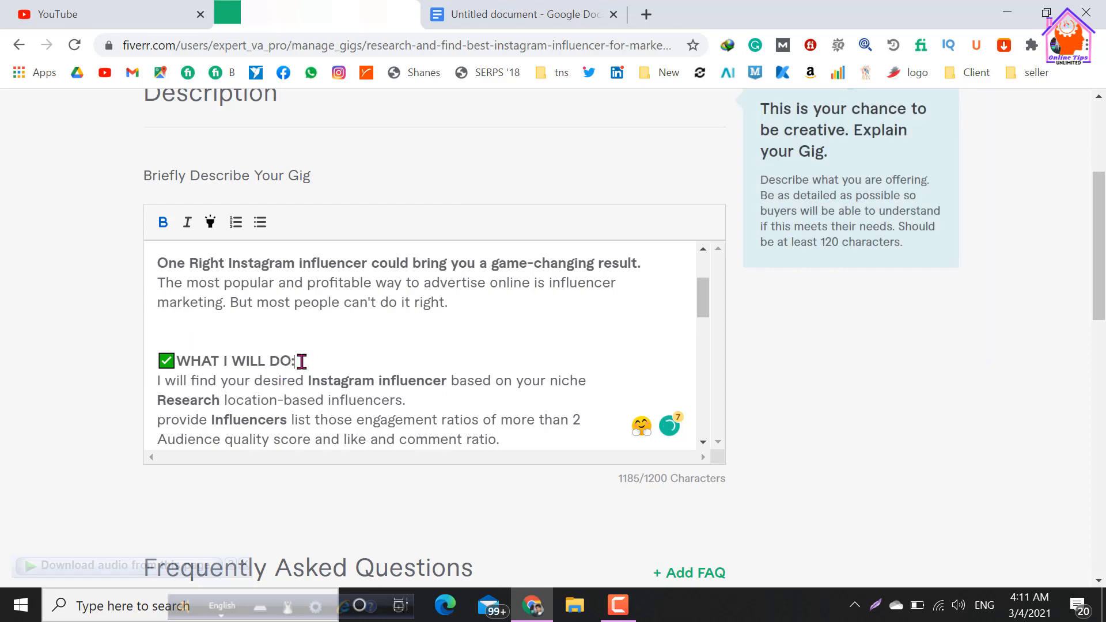
{"action": "left_click", "coordinate": [299, 360]}
{"action": "key", "text": "Return"}
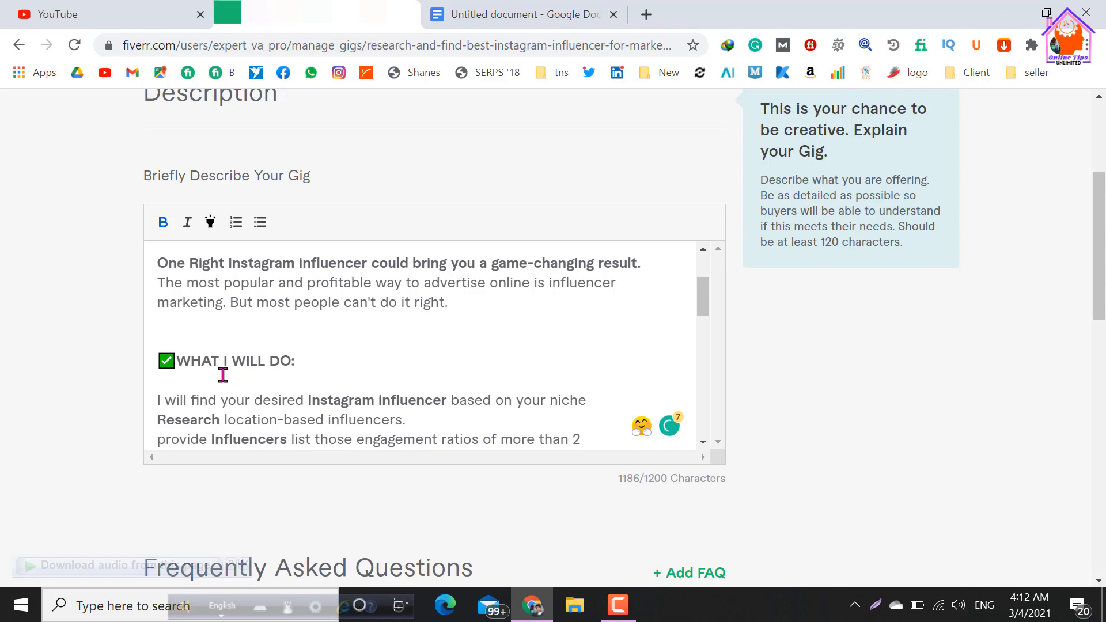
Remove the bold formatting from "Research" and "Influencers" in the text under "WHAT I WILL DO:".
{"action": "scroll", "coordinate": [224, 369], "scroll_direction": "up", "scroll_amount": 2}
{"action": "scroll", "coordinate": [228, 346], "scroll_direction": "up", "scroll_amount": 2}
{"action": "scroll", "coordinate": [229, 346], "scroll_direction": "down", "scroll_amount": 2}
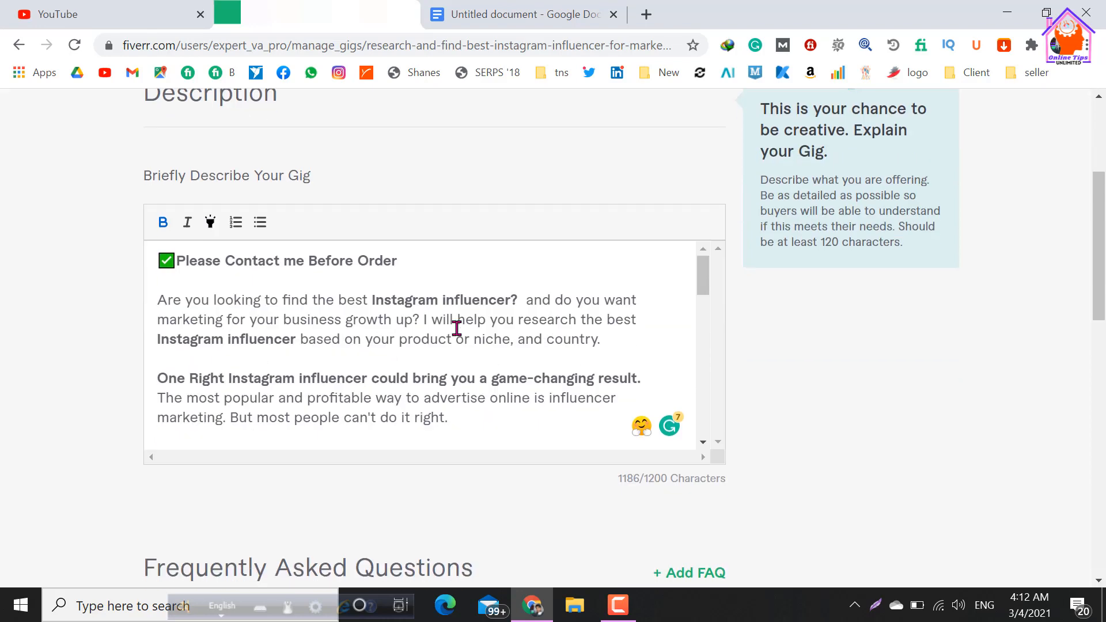
{"action": "scroll", "coordinate": [548, 370], "scroll_direction": "down", "scroll_amount": 2}
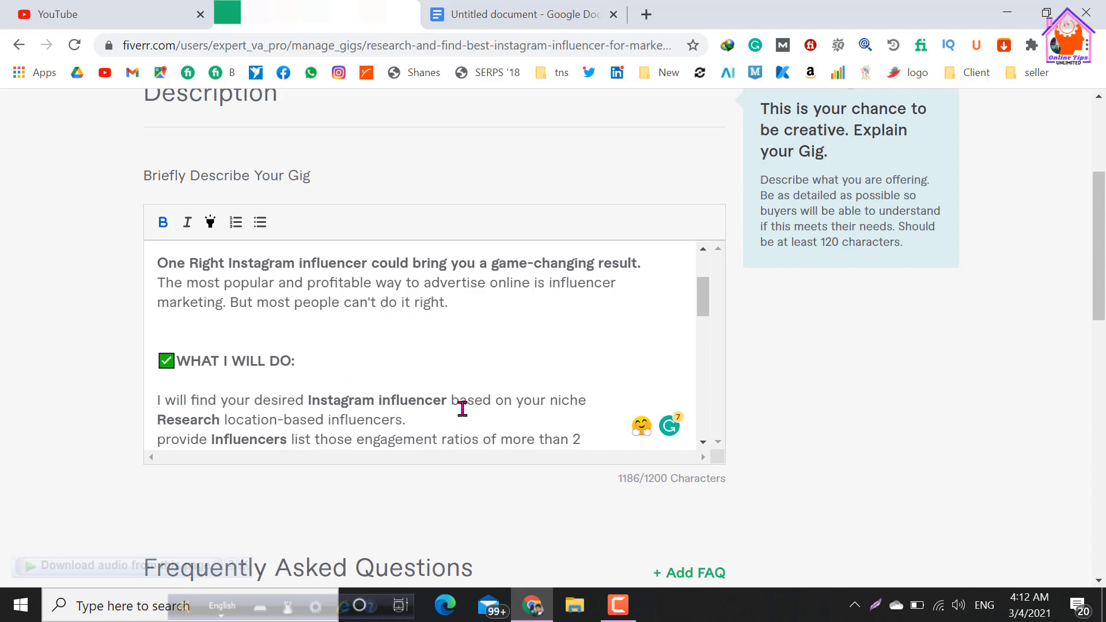
{"action": "scroll", "coordinate": [346, 346], "scroll_direction": "down", "scroll_amount": 2}
{"action": "left_click_drag", "start_coordinate": [157, 301], "coordinate": [220, 304]}
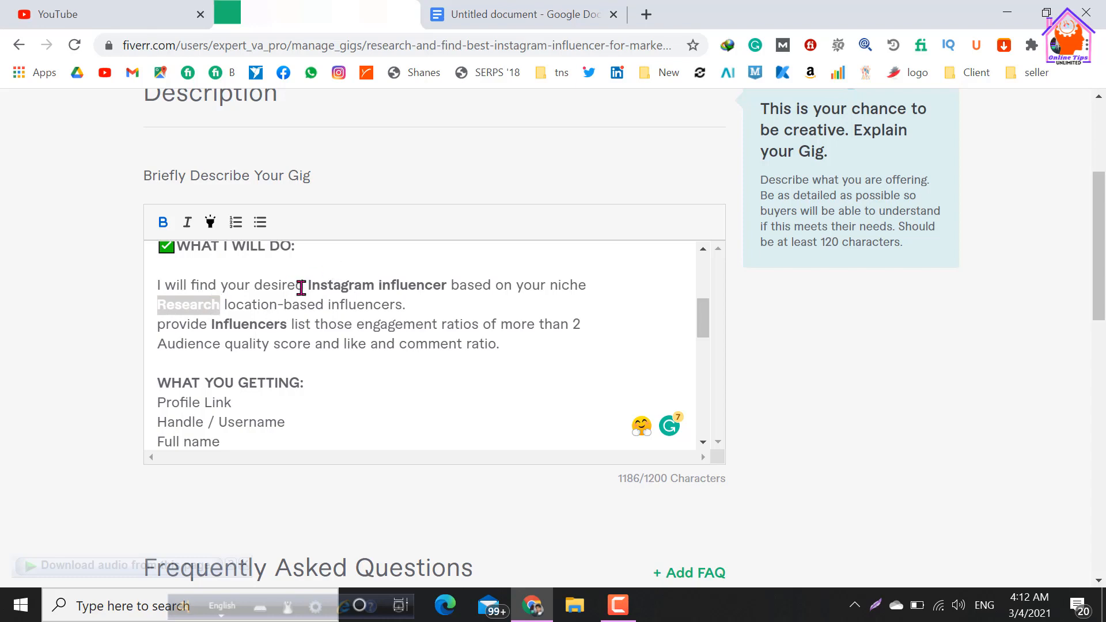
{"action": "left_click", "coordinate": [163, 222]}
{"action": "left_click", "coordinate": [285, 347]}
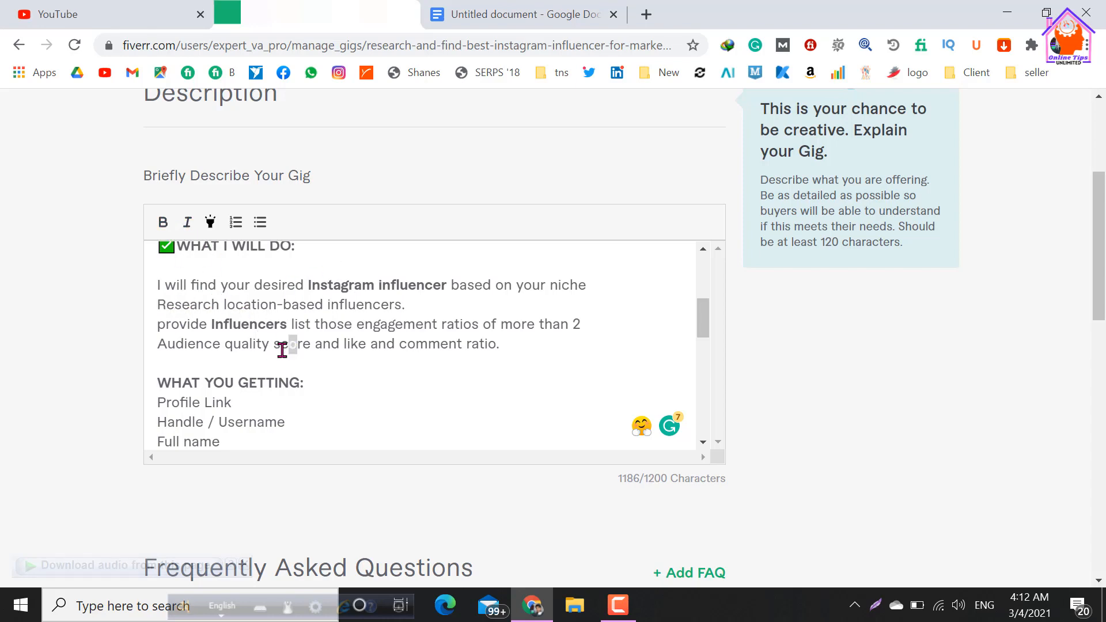
{"action": "left_click_drag", "start_coordinate": [211, 323], "coordinate": [288, 318]}
{"action": "double_click", "coordinate": [288, 318]}
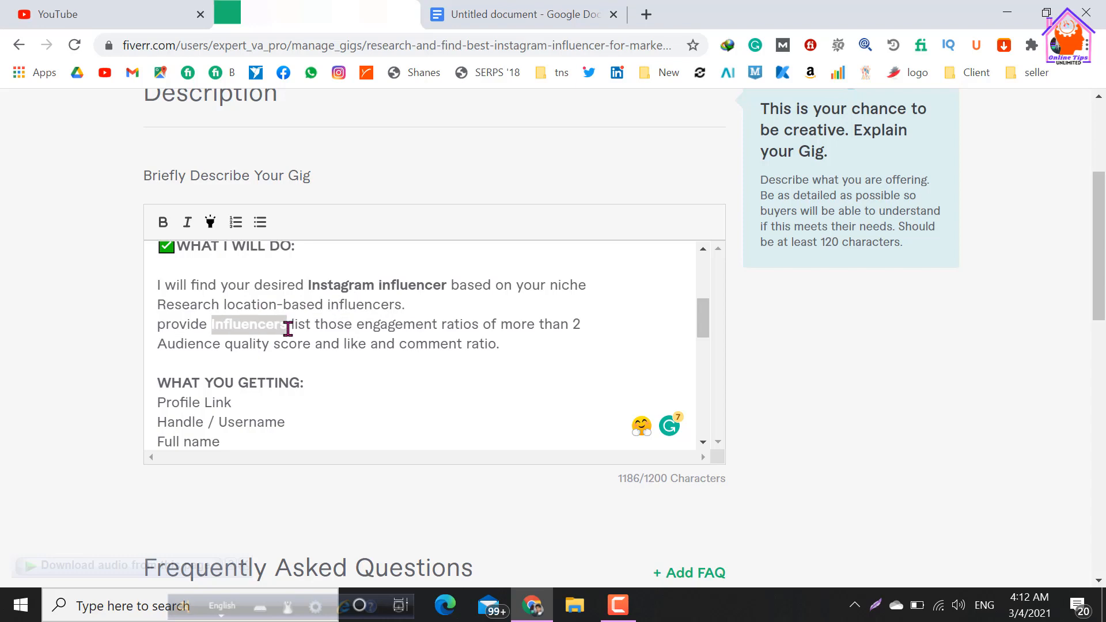
{"action": "left_click", "coordinate": [163, 222]}
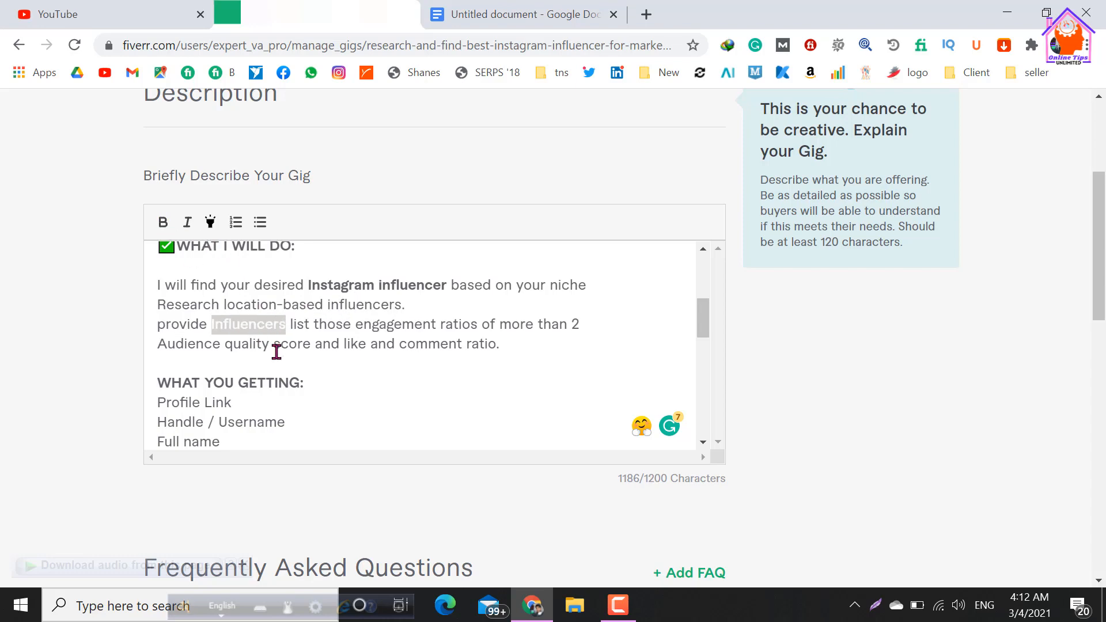
{"action": "left_click", "coordinate": [319, 372]}
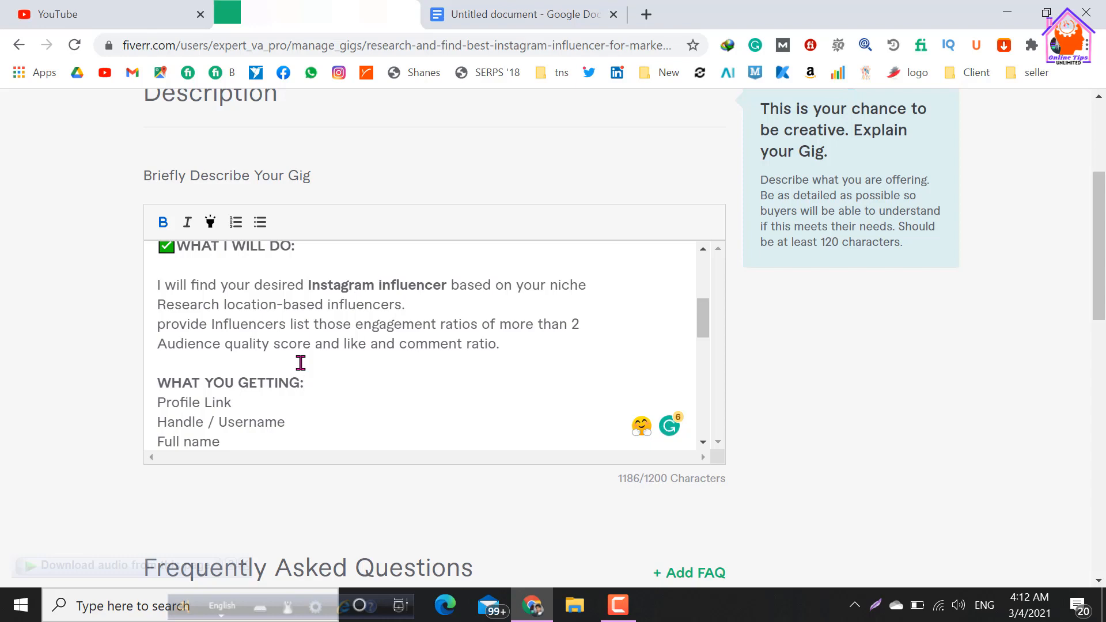
Insert a green check mark emoji before the "WHAT YOU GETTING:" heading.
{"action": "scroll", "coordinate": [361, 348], "scroll_direction": "up", "scroll_amount": 2}
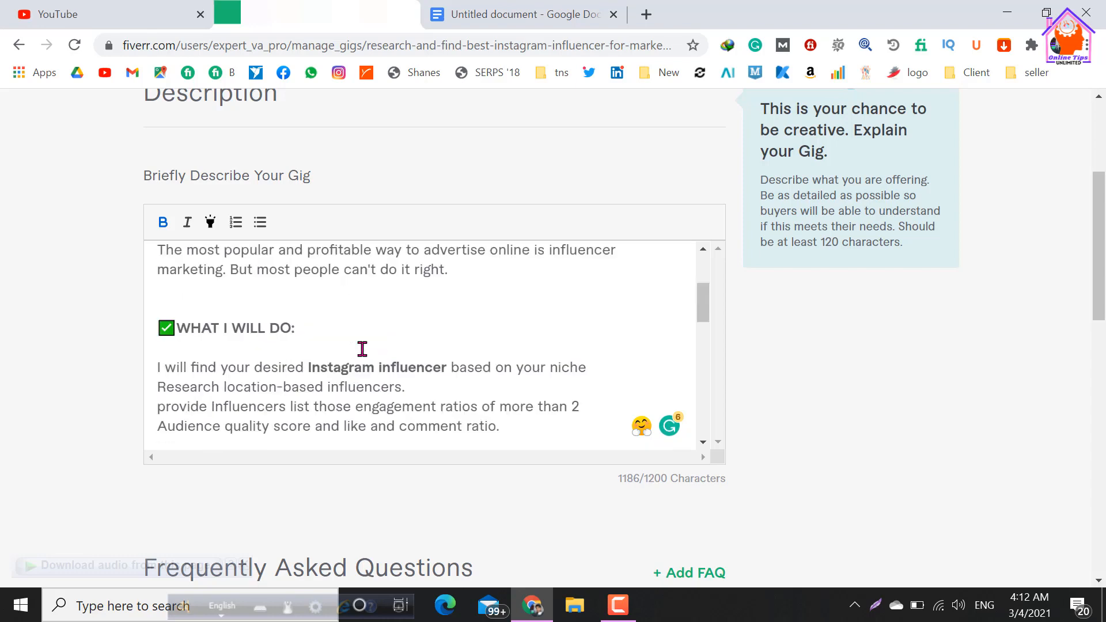
{"action": "scroll", "coordinate": [340, 337], "scroll_direction": "down", "scroll_amount": 2}
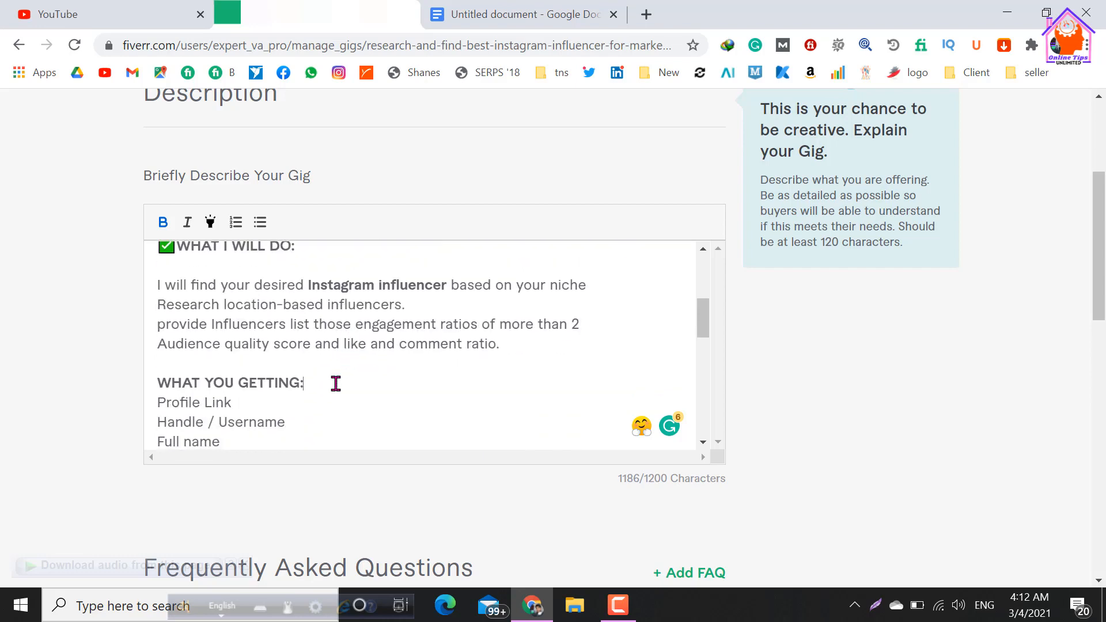
{"action": "scroll", "coordinate": [334, 382], "scroll_direction": "down", "scroll_amount": 2}
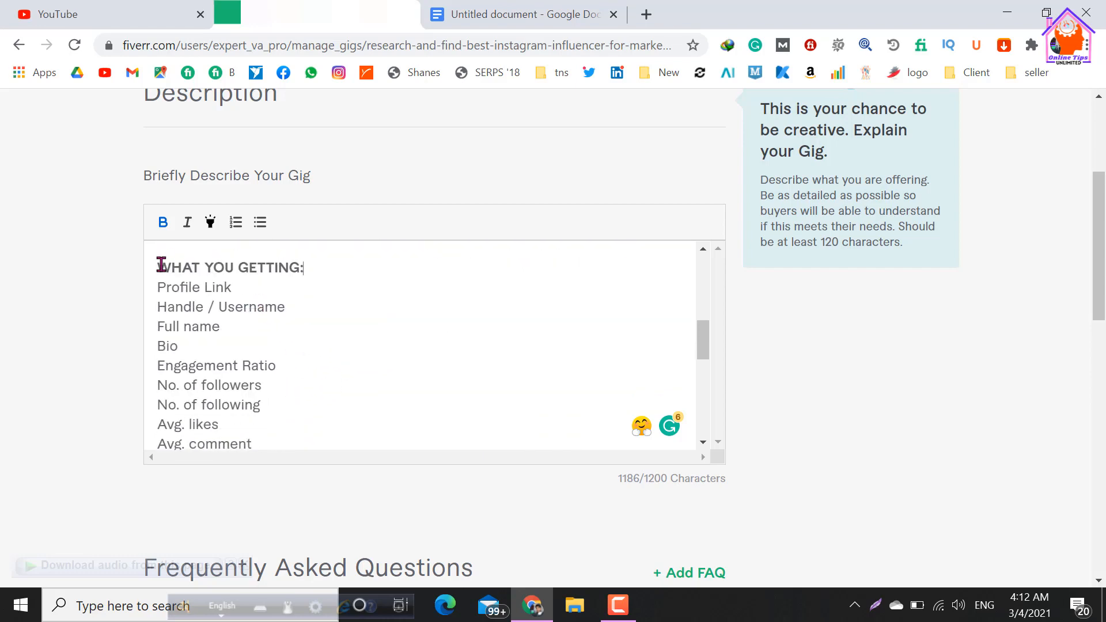
{"action": "key", "text": "super+period"}
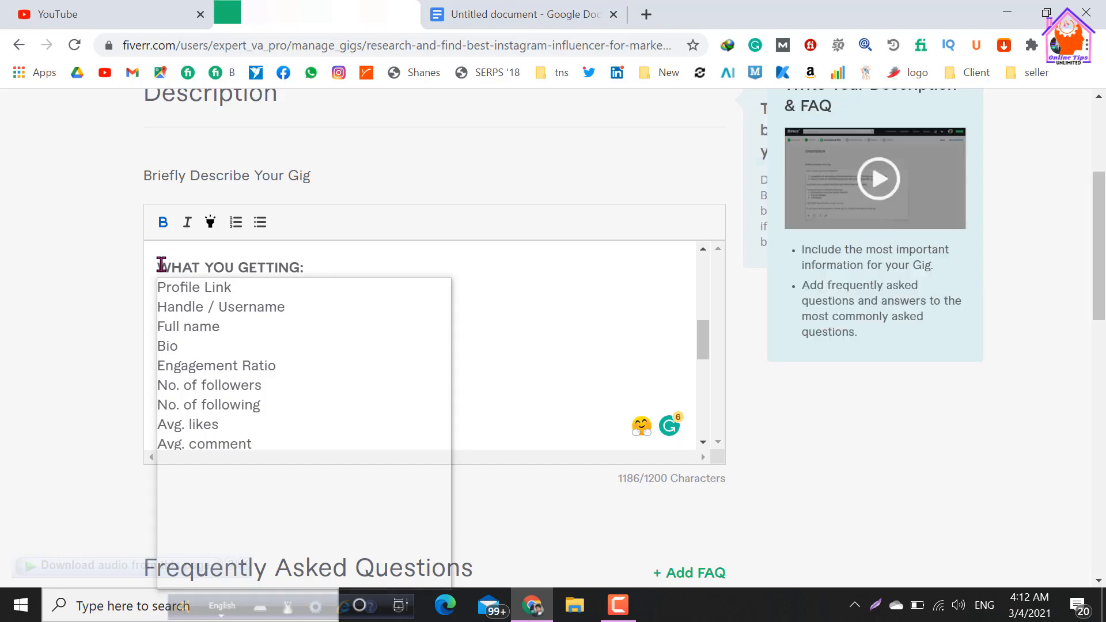
{"action": "left_click", "coordinate": [182, 383]}
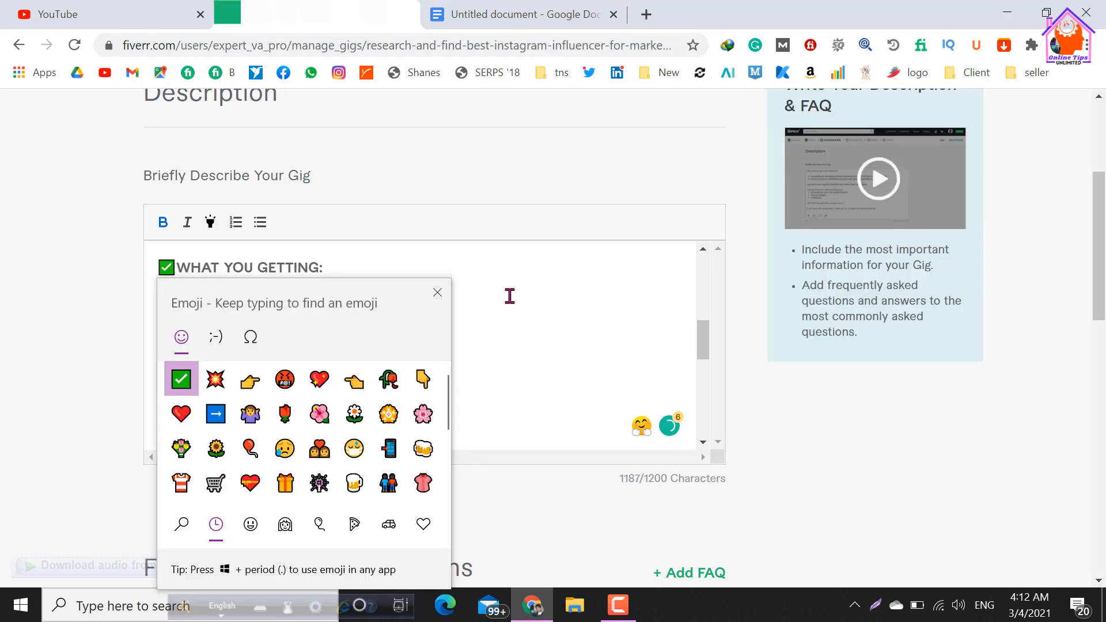
{"action": "left_click", "coordinate": [509, 296]}
Remove the bold formatting from "Instagram" in the "Email templates & Instagram tips" line.
{"action": "scroll", "coordinate": [264, 323], "scroll_direction": "down", "scroll_amount": 2}
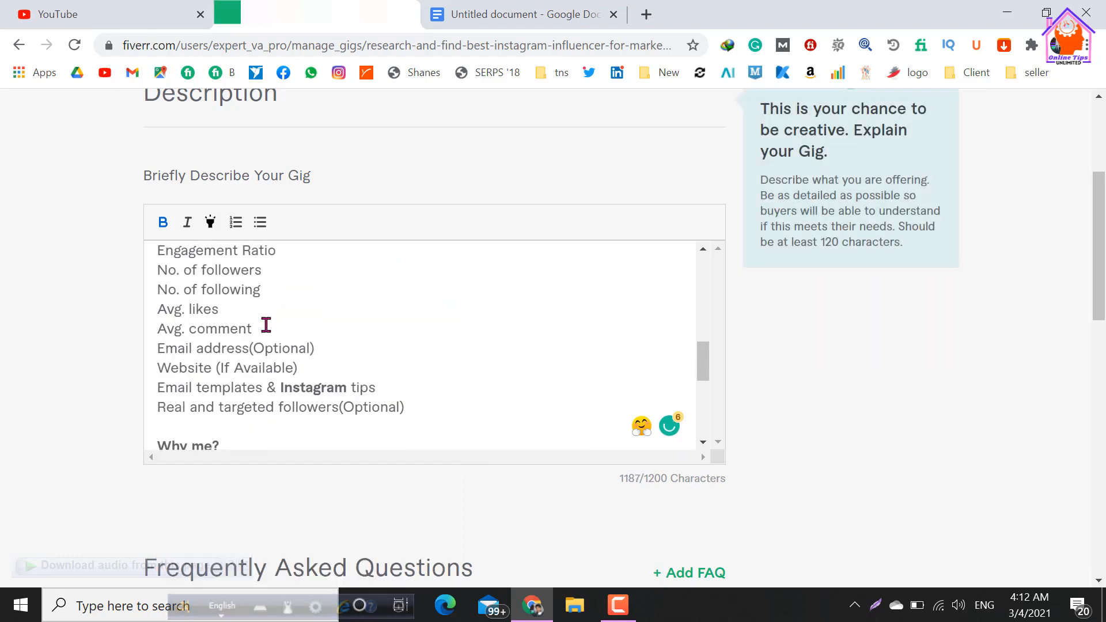
{"action": "left_click_drag", "start_coordinate": [308, 387], "coordinate": [279, 386]}
{"action": "left_click", "coordinate": [164, 222]}
{"action": "left_click_drag", "start_coordinate": [281, 388], "coordinate": [350, 388]}
{"action": "left_click", "coordinate": [161, 221]}
{"action": "left_click", "coordinate": [346, 341]}
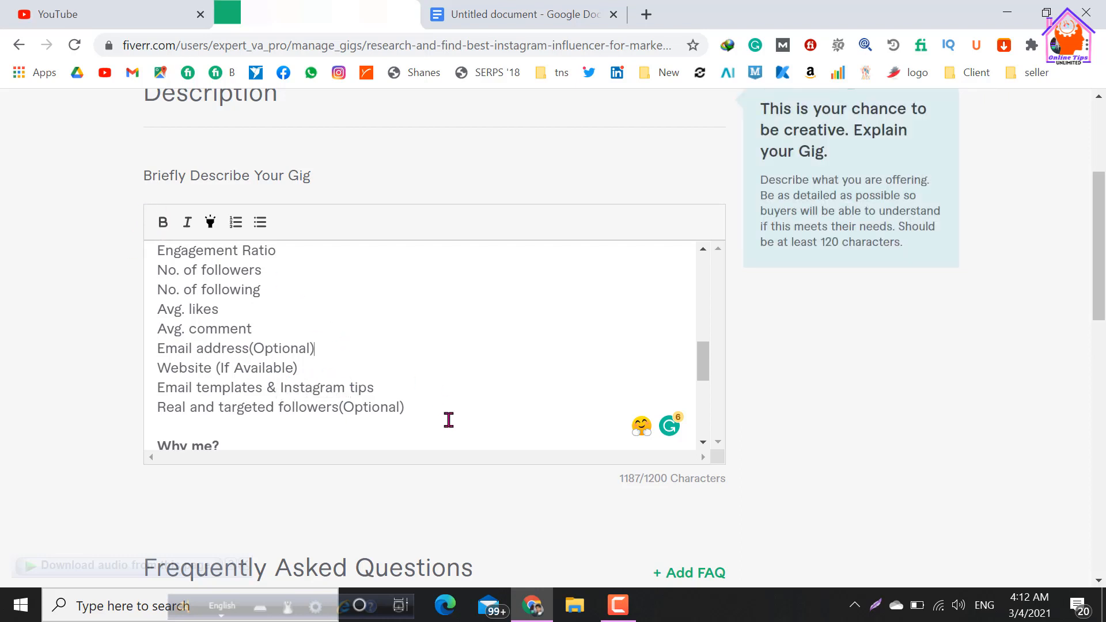
Insert a green check mark emoji before the "Why me?" heading.
{"action": "scroll", "coordinate": [432, 392], "scroll_direction": "down", "scroll_amount": 1}
{"action": "scroll", "coordinate": [422, 355], "scroll_direction": "down", "scroll_amount": 2}
{"action": "left_click", "coordinate": [160, 333]}
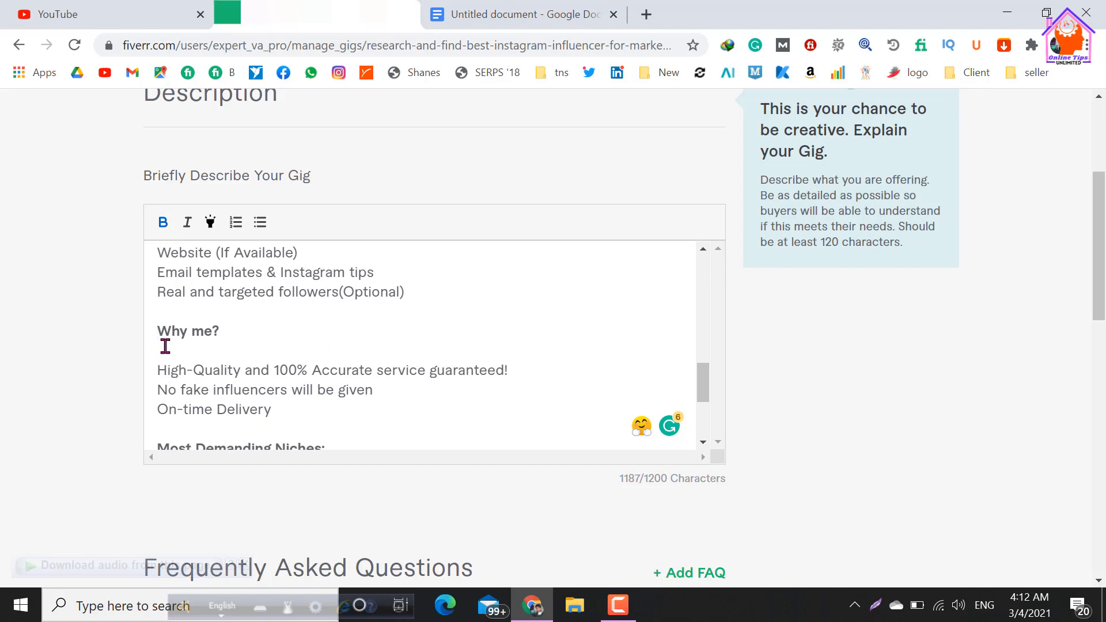
{"action": "key", "text": "super+period"}
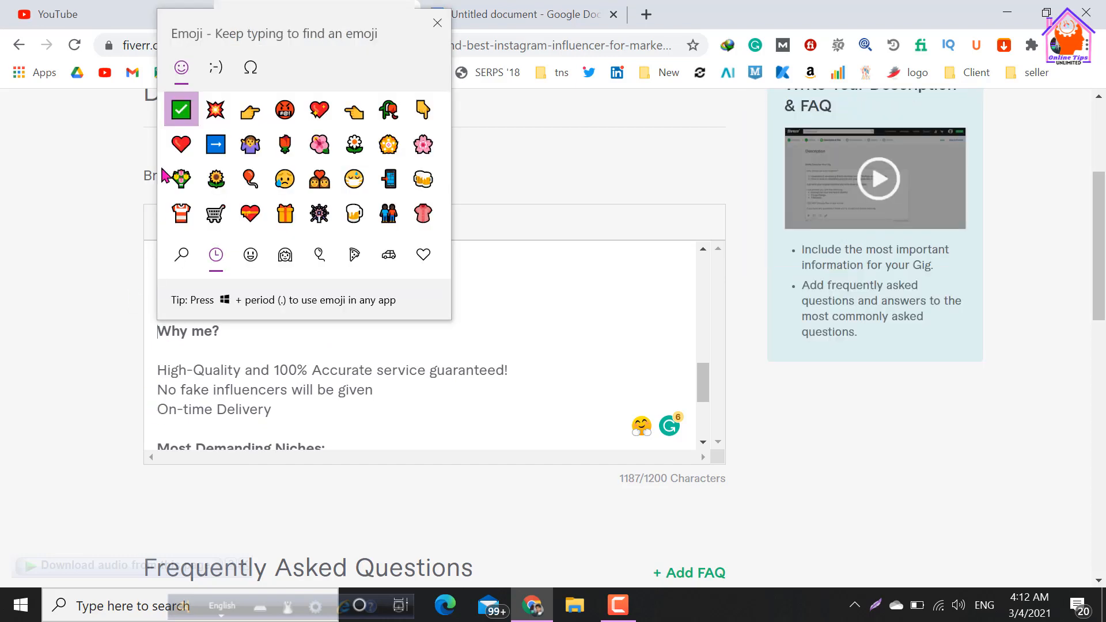
{"action": "left_click", "coordinate": [181, 109]}
{"action": "left_click", "coordinate": [383, 417]}
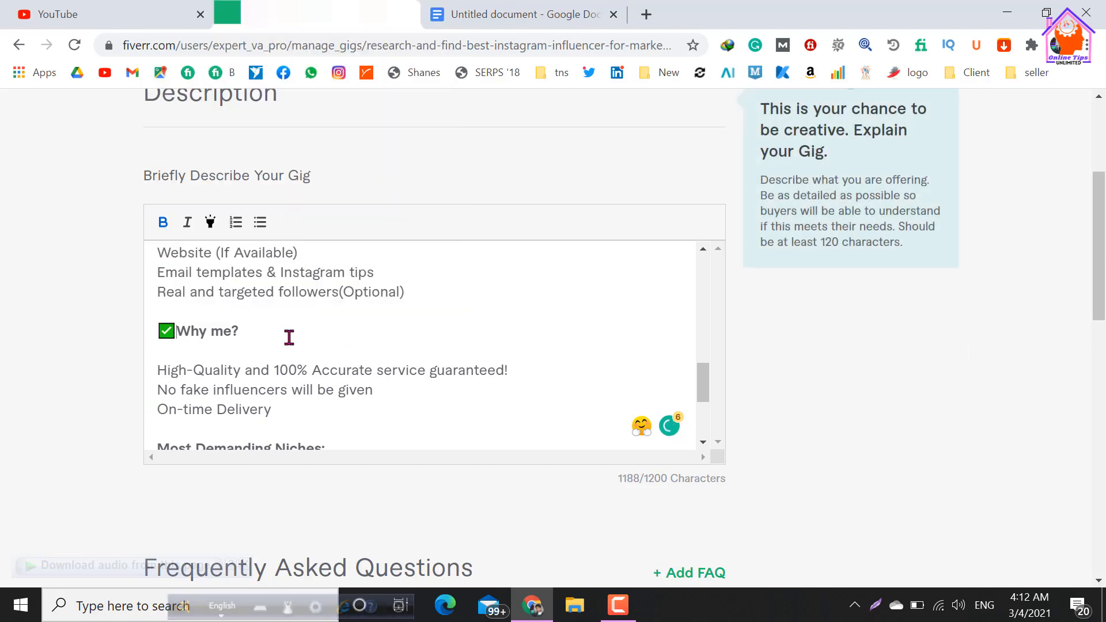
{"action": "scroll", "coordinate": [211, 341], "scroll_direction": "down", "scroll_amount": 2}
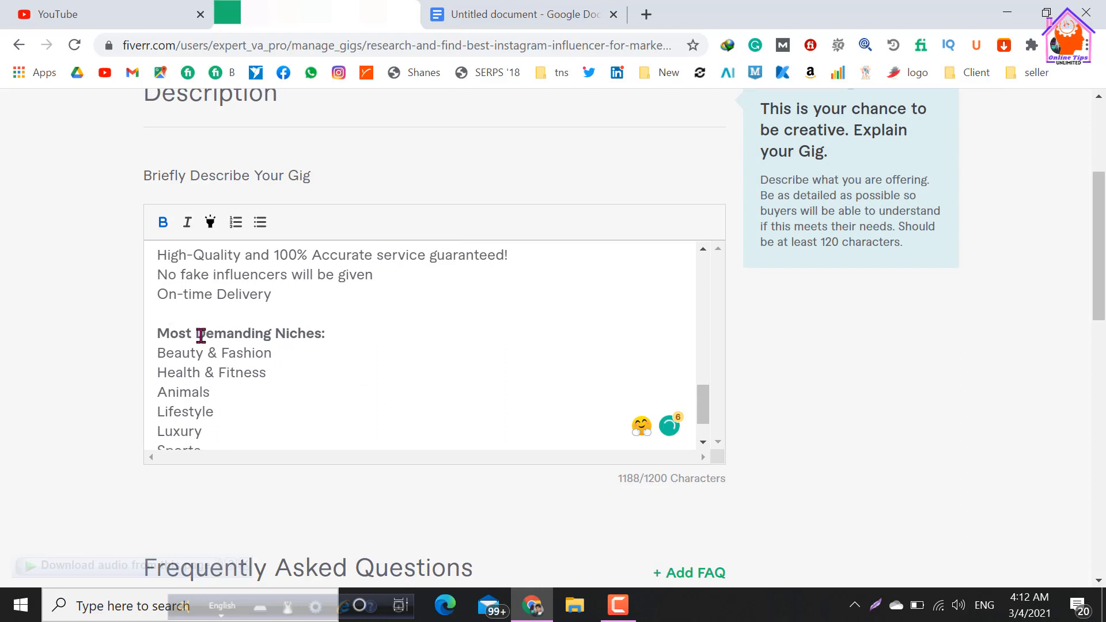
Insert a green check mark emoji before the "Most Demanding Niches:" heading.
{"action": "scroll", "coordinate": [201, 336], "scroll_direction": "up", "scroll_amount": 2}
{"action": "scroll", "coordinate": [210, 357], "scroll_direction": "down", "scroll_amount": 2}
{"action": "left_click", "coordinate": [158, 333]}
{"action": "key", "text": "super+period"}
{"action": "left_click", "coordinate": [181, 109]}
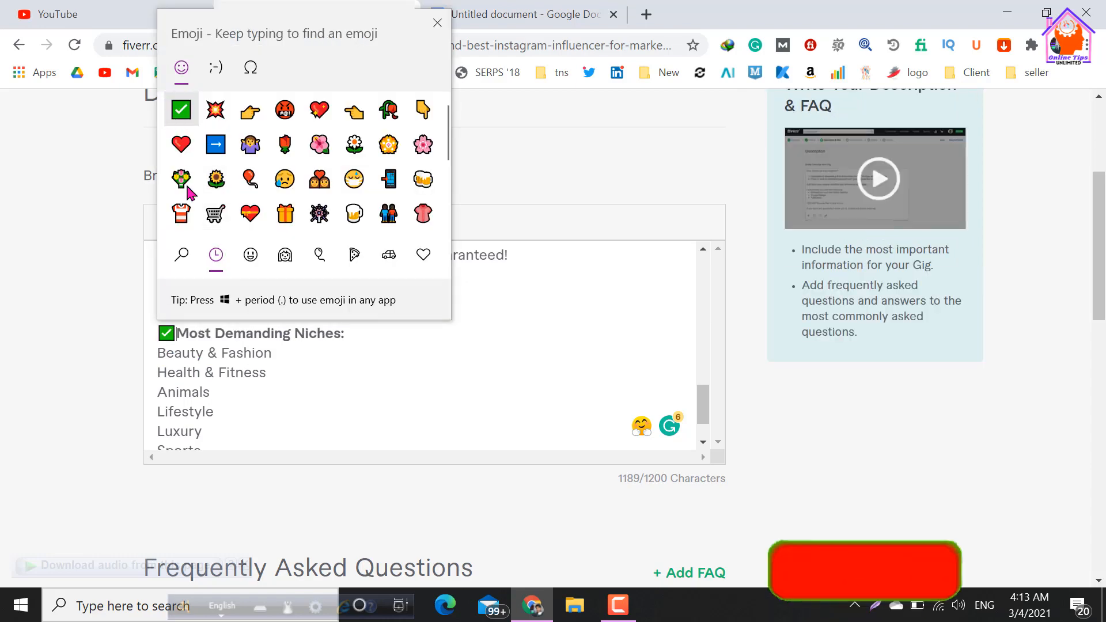
{"action": "left_click", "coordinate": [247, 393]}
Add a blank line between the "Most Demanding Niches:" heading and "Beauty & Fashion".
{"action": "scroll", "coordinate": [342, 361], "scroll_direction": "down", "scroll_amount": 1}
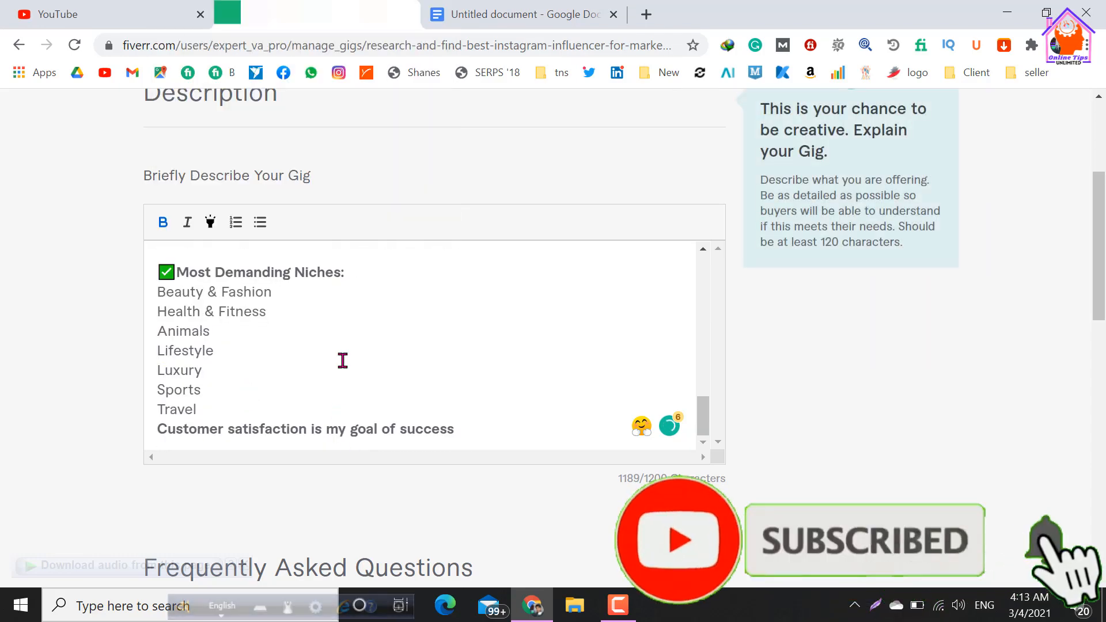
{"action": "scroll", "coordinate": [343, 361], "scroll_direction": "up", "scroll_amount": 2}
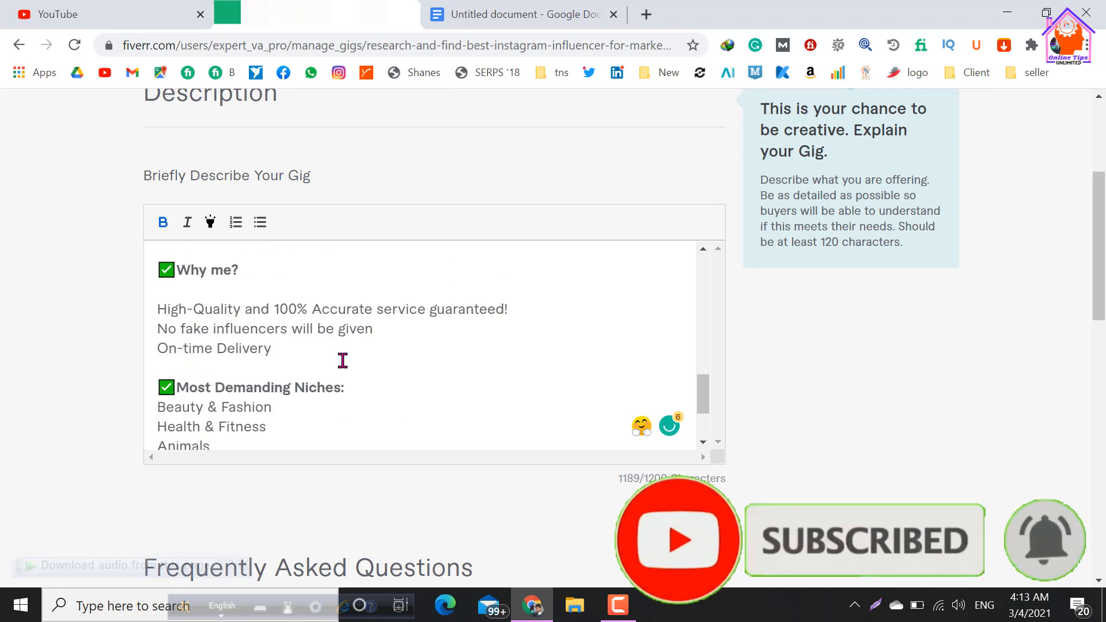
{"action": "scroll", "coordinate": [343, 360], "scroll_direction": "down", "scroll_amount": 2}
{"action": "left_click", "coordinate": [155, 296]}
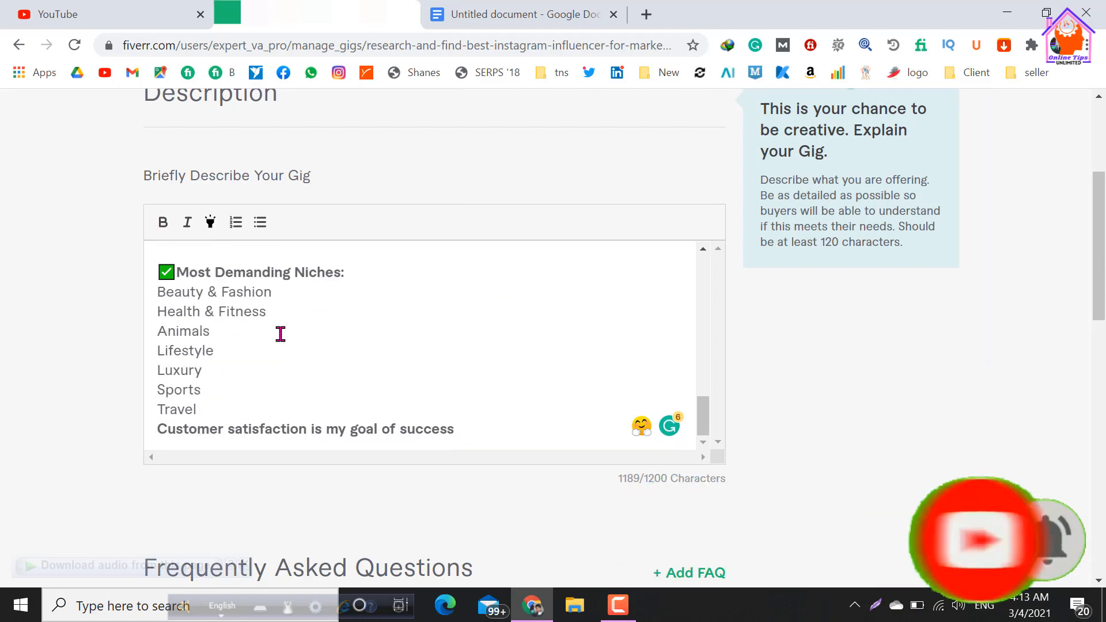
{"action": "scroll", "coordinate": [307, 374], "scroll_direction": "up", "scroll_amount": 3}
{"action": "scroll", "coordinate": [307, 372], "scroll_direction": "down", "scroll_amount": 2}
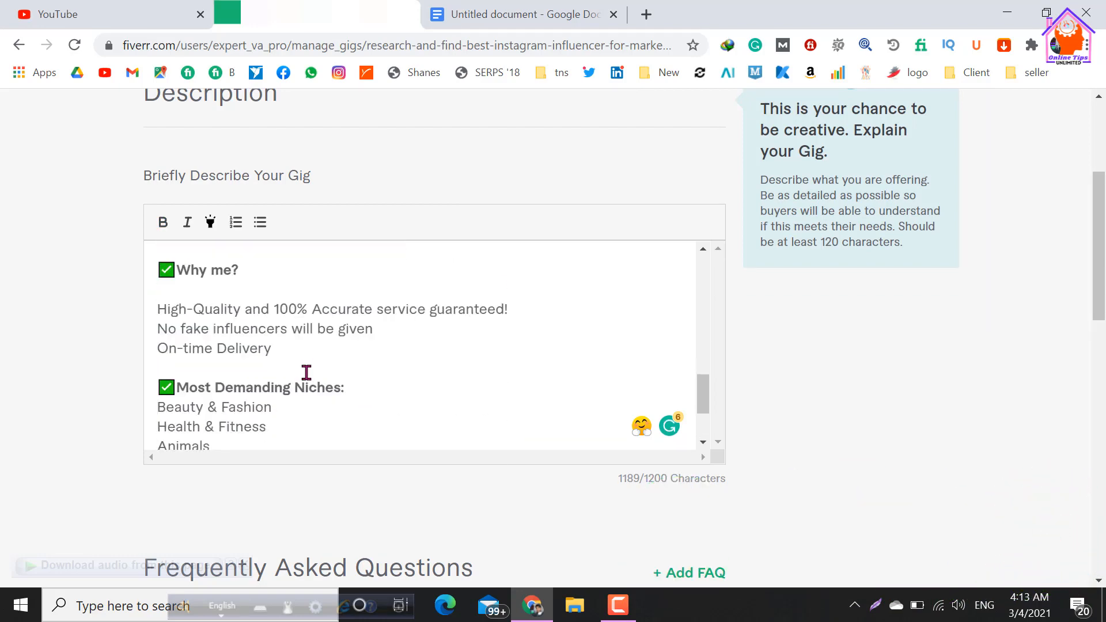
{"action": "scroll", "coordinate": [305, 373], "scroll_direction": "down", "scroll_amount": 2}
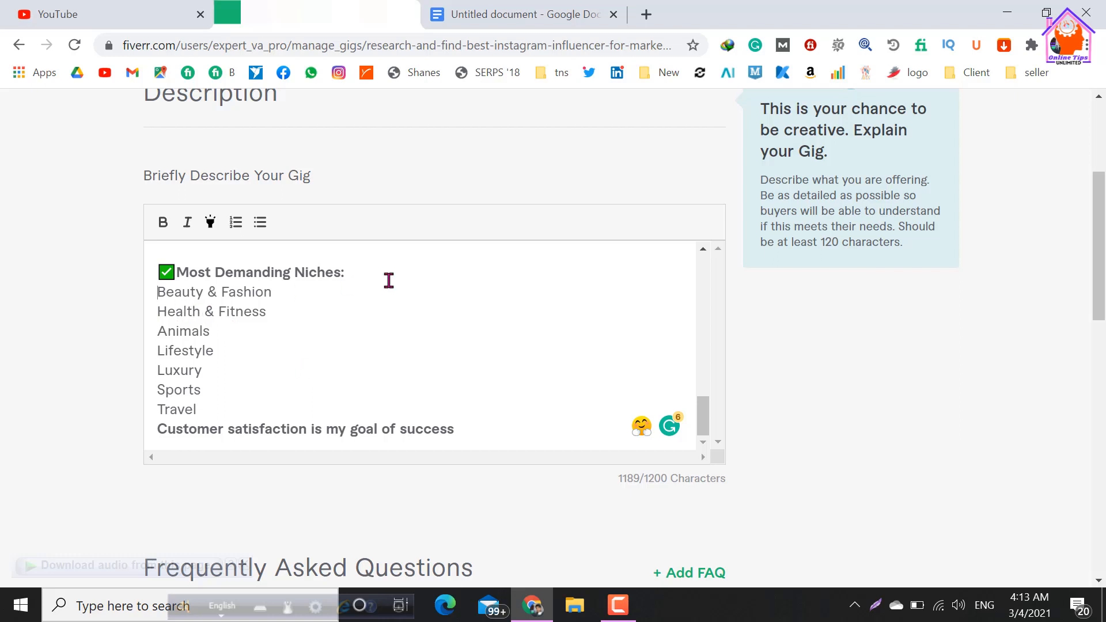
{"action": "key", "text": "Return"}
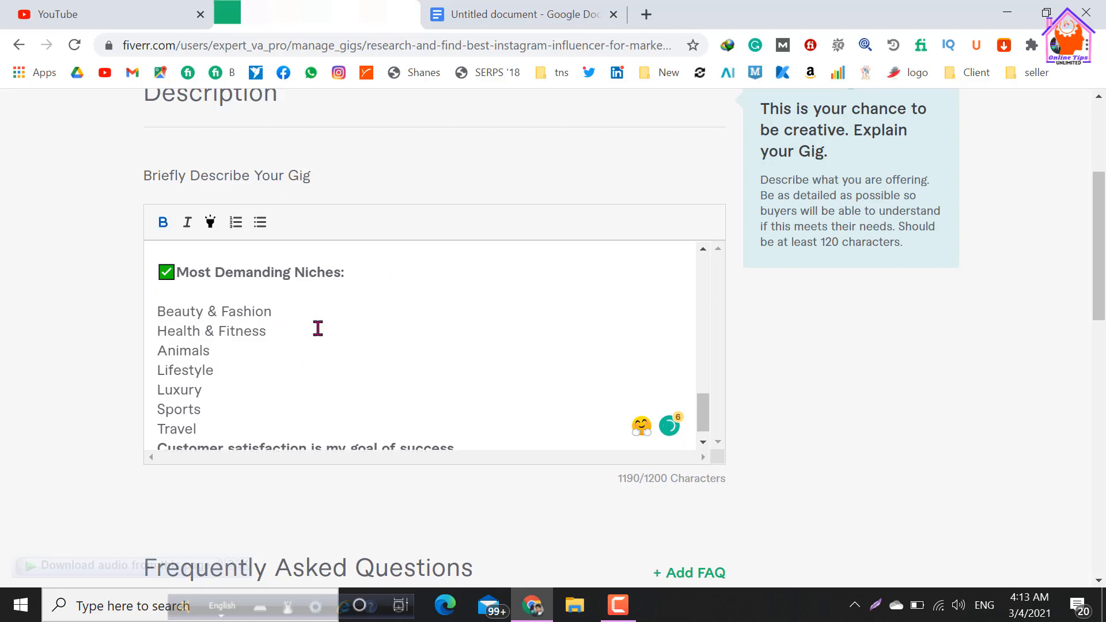
Format the niches from "Beauty & Fashion" to "Travel" as a bulleted list.
{"action": "left_click", "coordinate": [338, 338]}
{"action": "scroll", "coordinate": [195, 299], "scroll_direction": "down", "scroll_amount": 1}
{"action": "left_click_drag", "start_coordinate": [190, 344], "coordinate": [222, 412]}
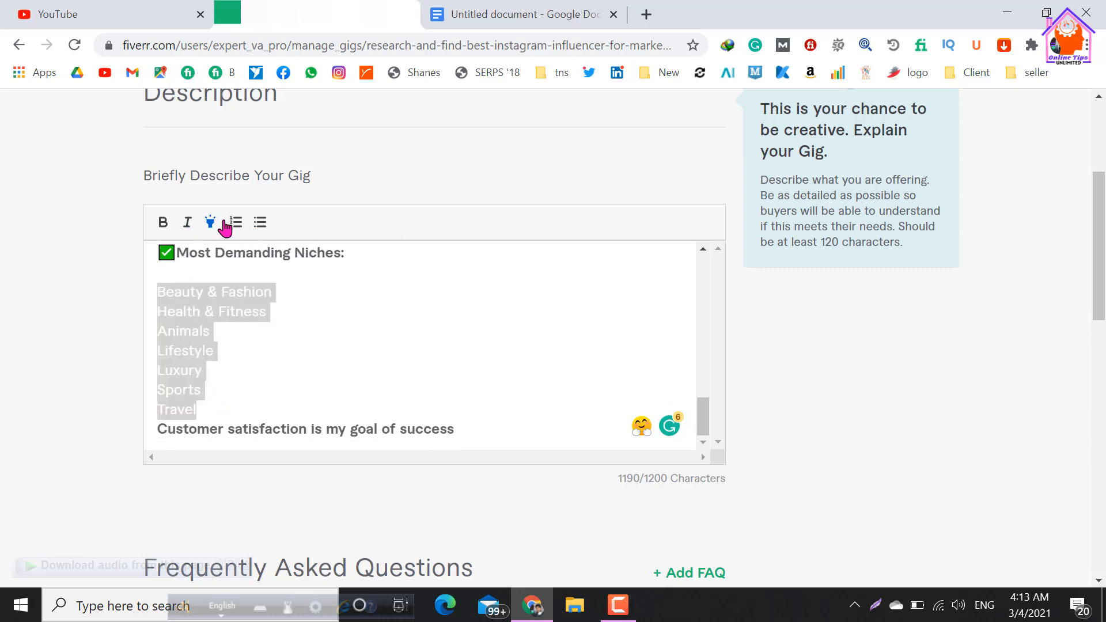
{"action": "left_click", "coordinate": [261, 223]}
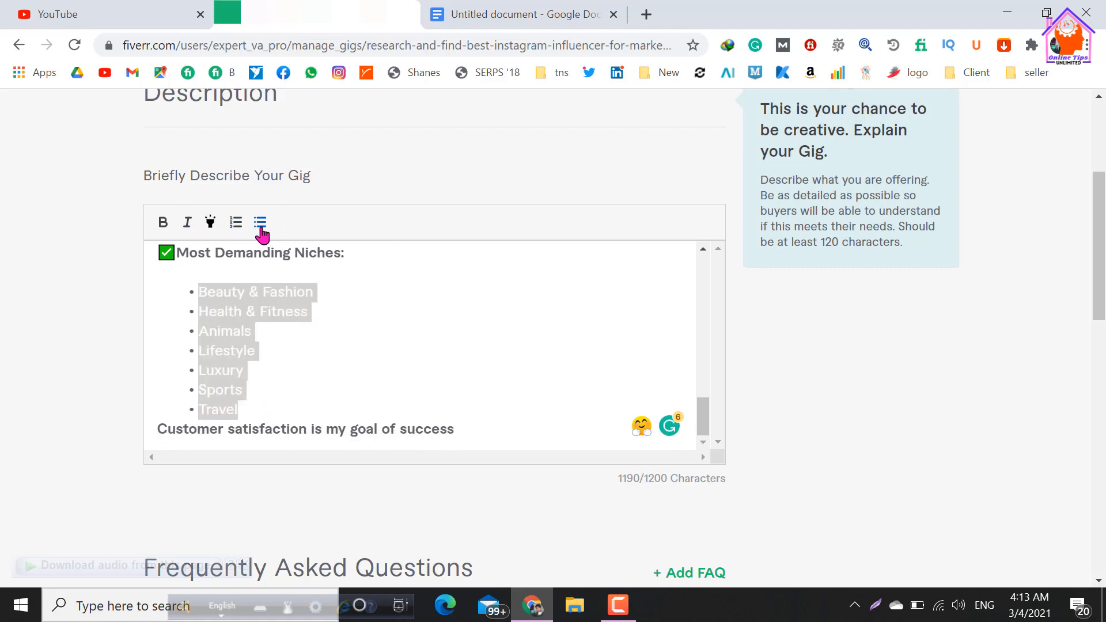
{"action": "left_click", "coordinate": [398, 330]}
Format the three lines under "Why me?", from "High-Quality" to "On-time Delivery", as a bulleted list.
{"action": "scroll", "coordinate": [429, 327], "scroll_direction": "down", "scroll_amount": 1}
{"action": "scroll", "coordinate": [408, 340], "scroll_direction": "up", "scroll_amount": 3}
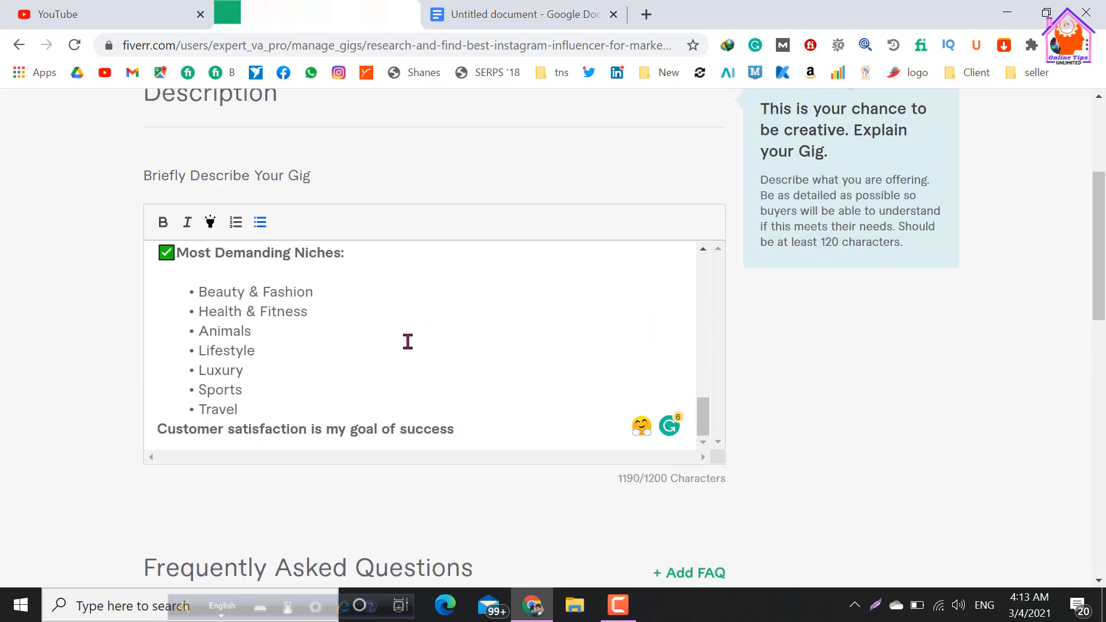
{"action": "left_click_drag", "start_coordinate": [158, 289], "coordinate": [289, 345]}
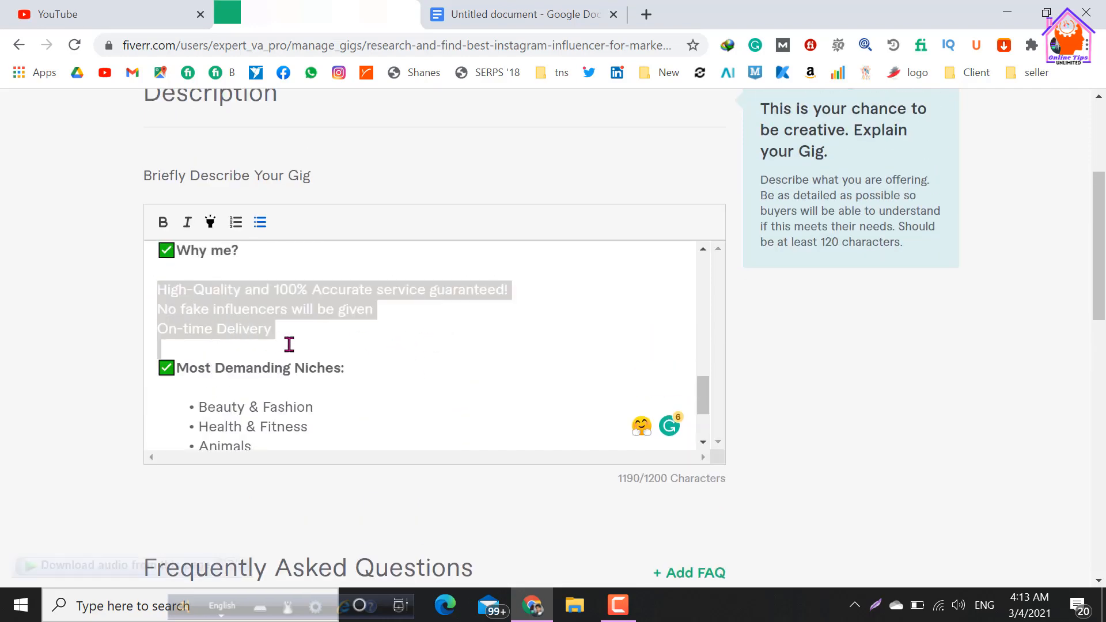
{"action": "left_click", "coordinate": [261, 225]}
{"action": "left_click", "coordinate": [373, 362]}
Add a blank line between the "WHAT YOU GETTING:" heading and "Profile Link".
{"action": "scroll", "coordinate": [422, 390], "scroll_direction": "up", "scroll_amount": 2}
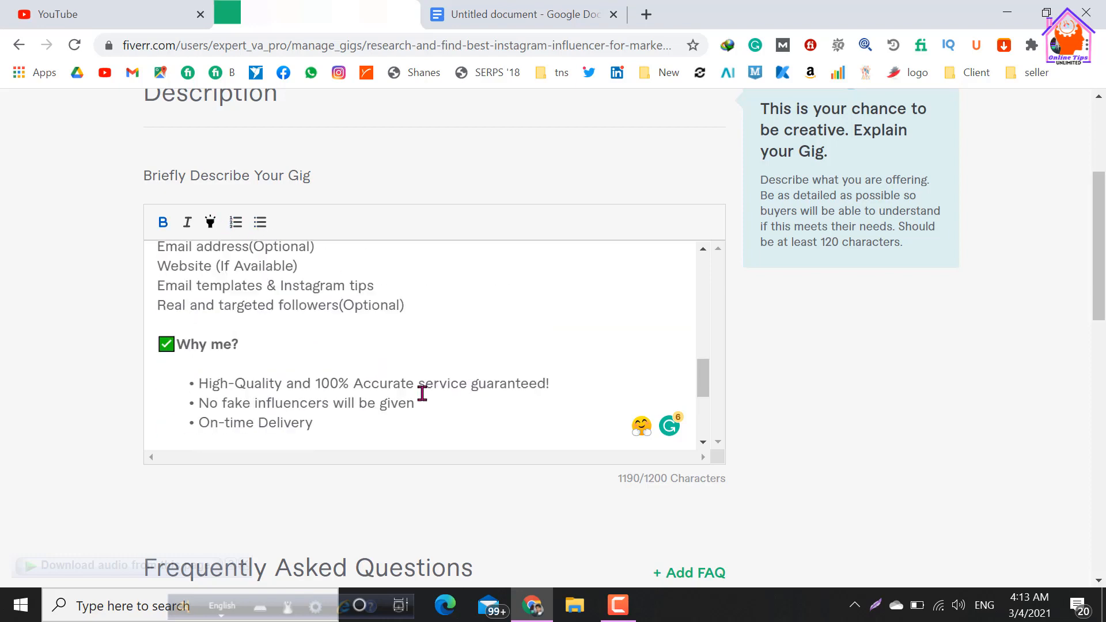
{"action": "scroll", "coordinate": [200, 311], "scroll_direction": "up", "scroll_amount": 4}
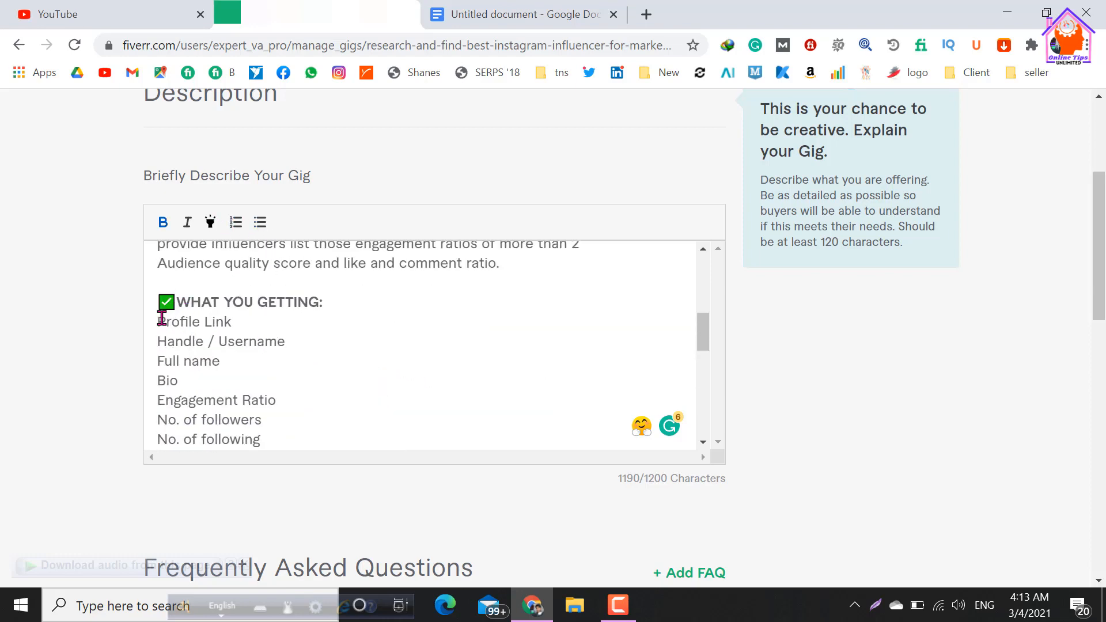
{"action": "left_click", "coordinate": [159, 318]}
{"action": "key", "text": "Return"}
Format the lines under "WHAT YOU GETTING:", from "Profile Link" to "Real and targeted followers(Optional)", as a bulleted list.
{"action": "scroll", "coordinate": [185, 299], "scroll_direction": "down", "scroll_amount": 2}
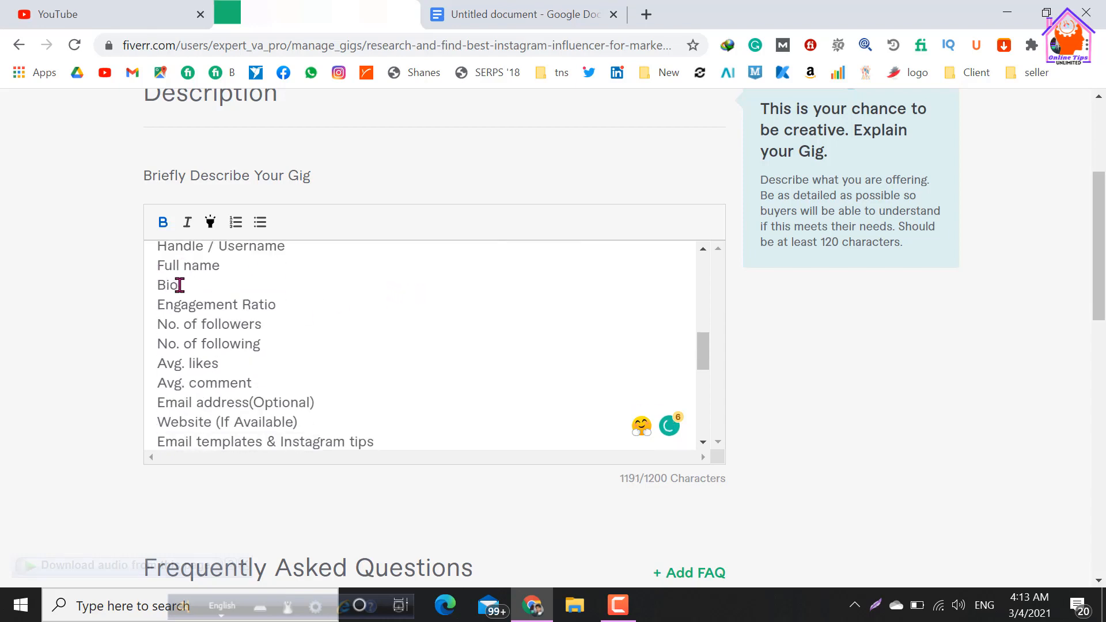
{"action": "scroll", "coordinate": [179, 284], "scroll_direction": "up", "scroll_amount": 2}
{"action": "left_click_drag", "start_coordinate": [159, 340], "coordinate": [308, 314]}
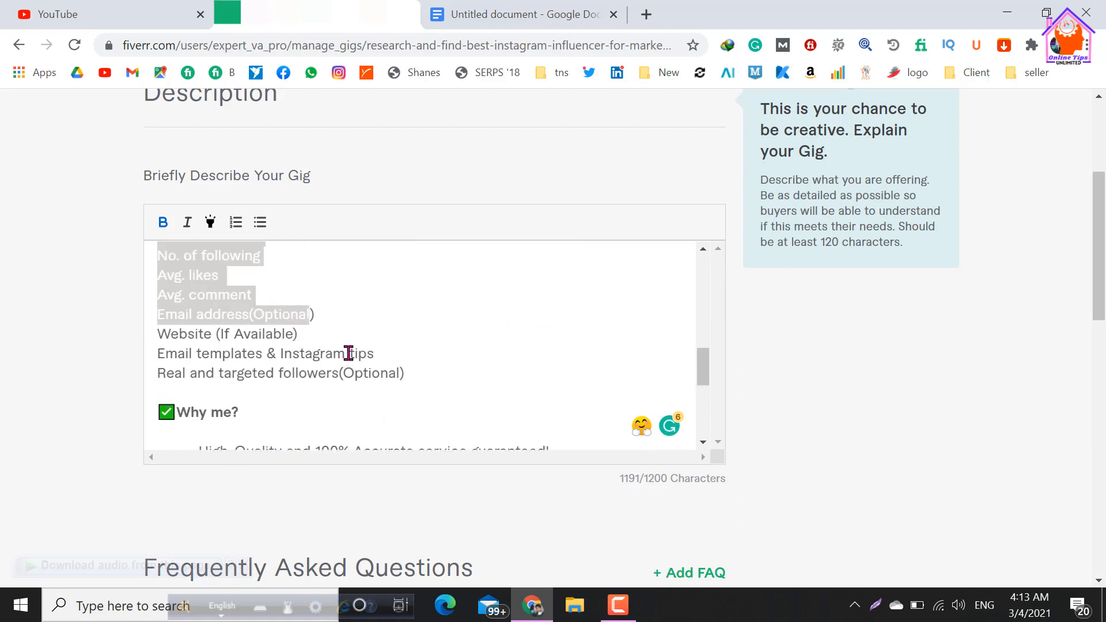
{"action": "left_click_drag", "start_coordinate": [348, 353], "coordinate": [413, 383]}
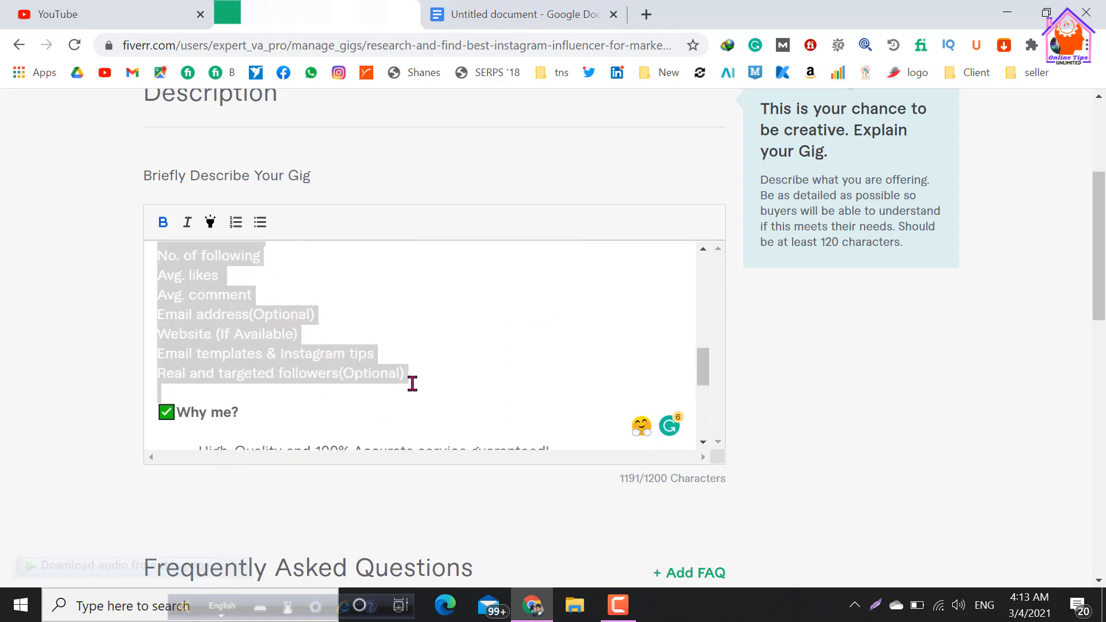
{"action": "left_click", "coordinate": [262, 223]}
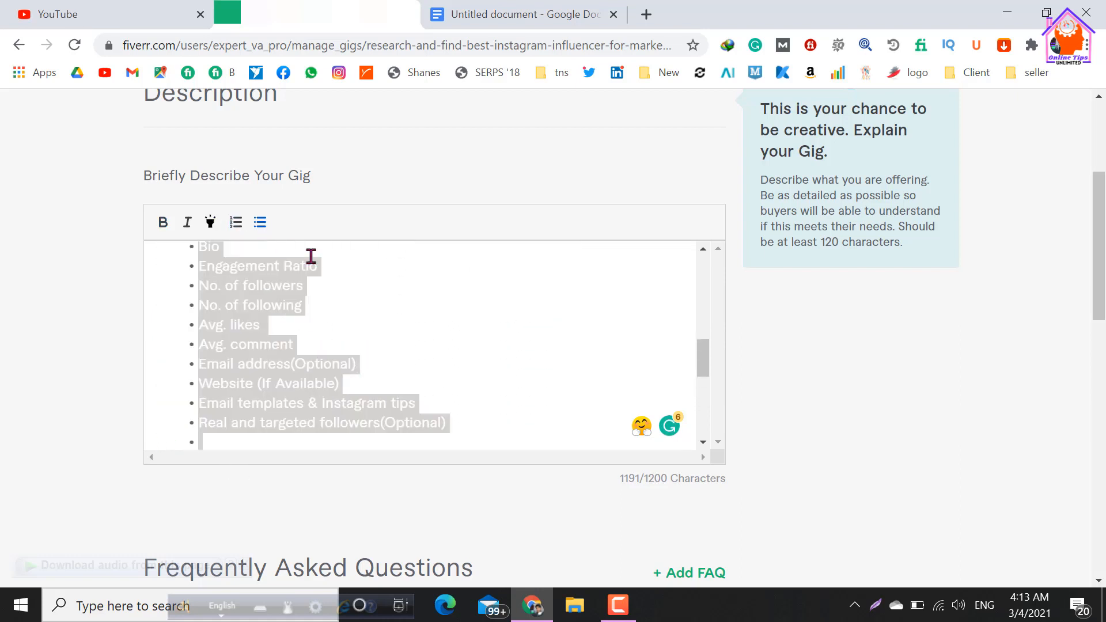
{"action": "left_click", "coordinate": [458, 320]}
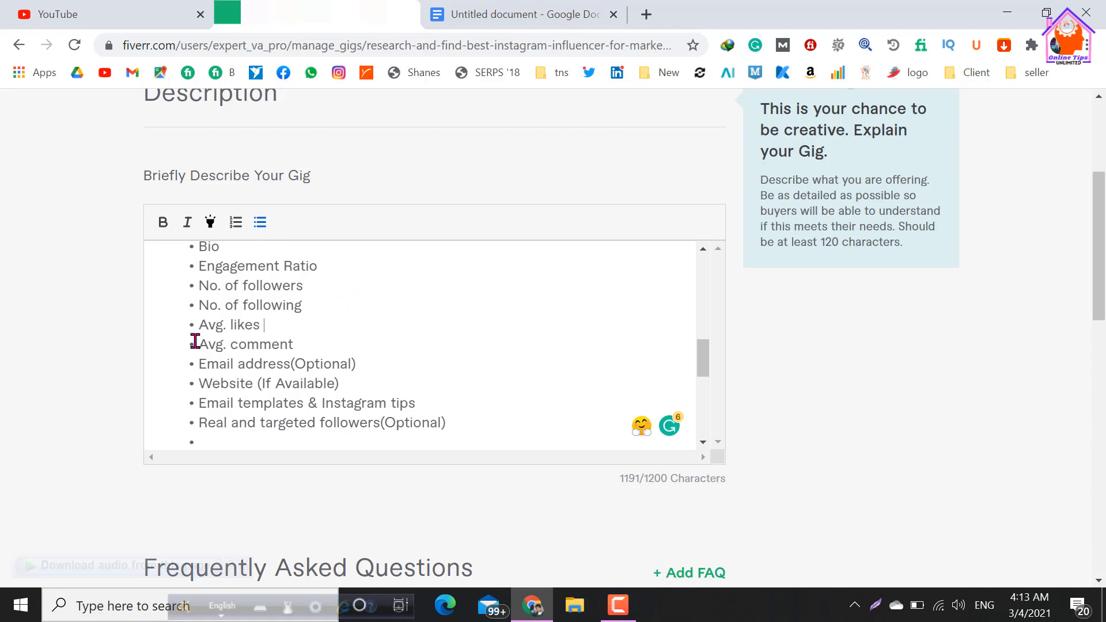
Try bold formatting on the "Avg. comment" bullet and restore it to regular text.
{"action": "left_click_drag", "start_coordinate": [198, 345], "coordinate": [300, 346]}
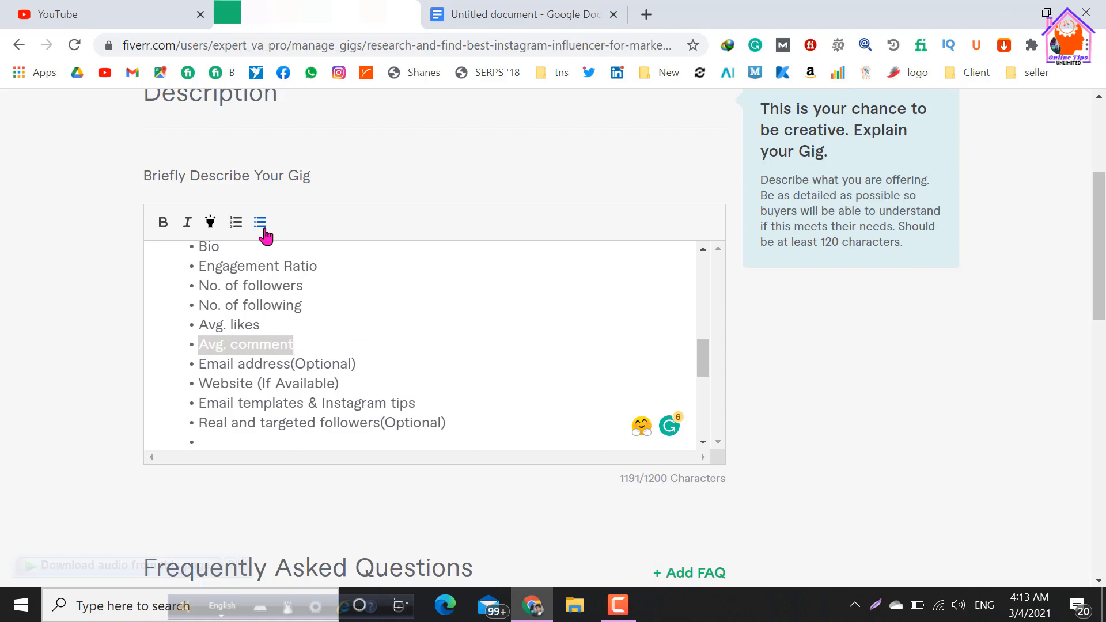
{"action": "left_click", "coordinate": [162, 226]}
{"action": "left_click", "coordinate": [180, 311]}
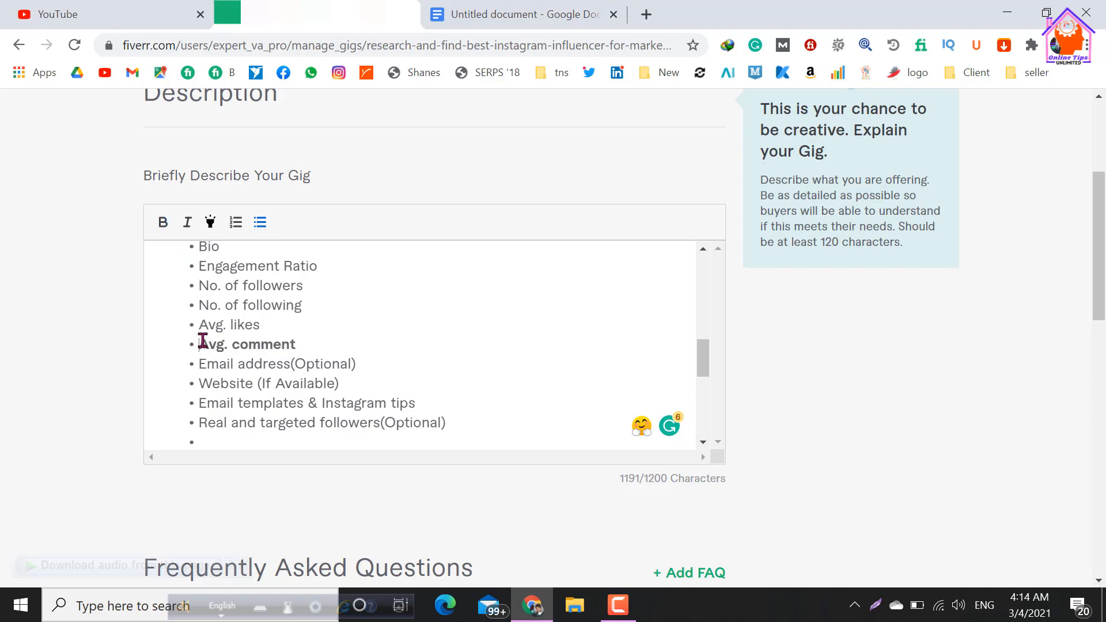
{"action": "left_click_drag", "start_coordinate": [199, 344], "coordinate": [300, 349]}
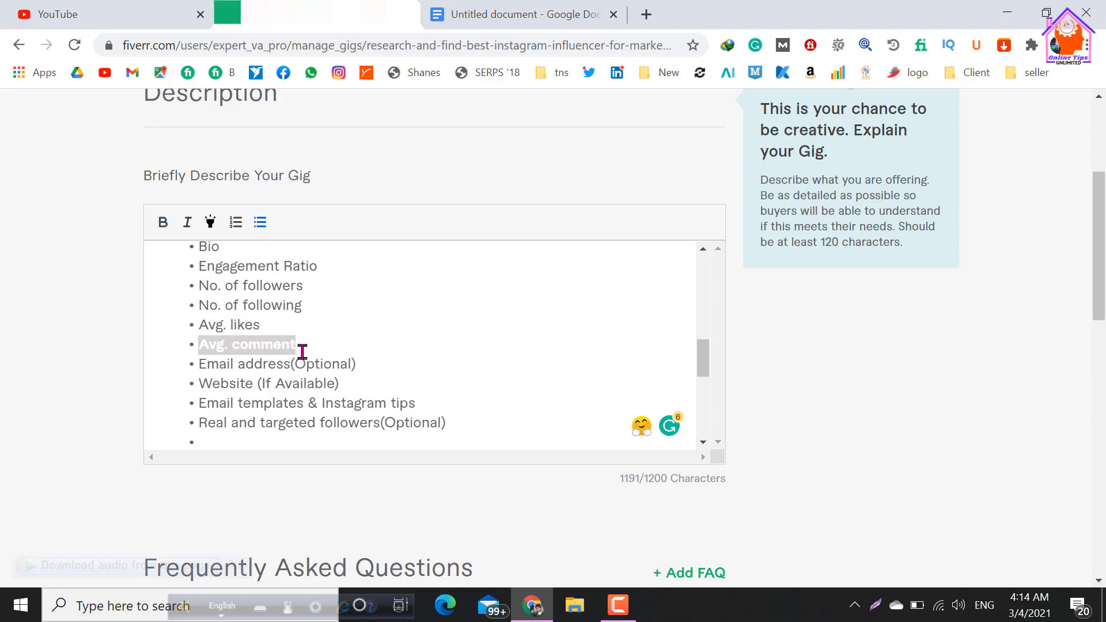
{"action": "left_click", "coordinate": [163, 228]}
{"action": "left_click", "coordinate": [422, 346]}
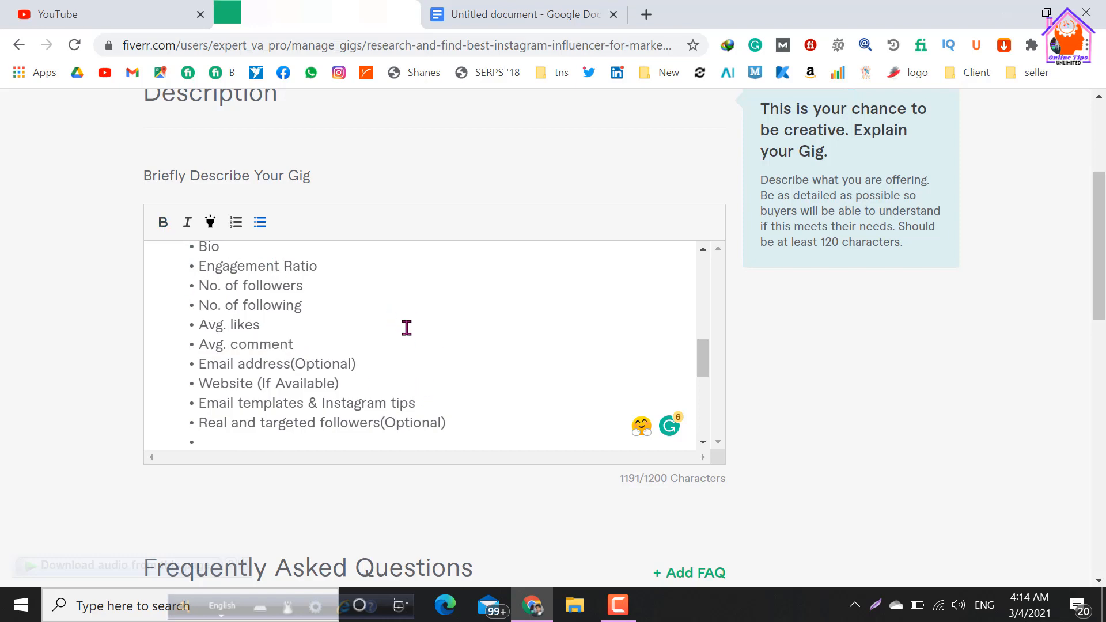
Remove the empty bullet below "Real and targeted followers(Optional)", keeping a blank line before "Why me?".
{"action": "scroll", "coordinate": [406, 329], "scroll_direction": "down", "scroll_amount": 2}
{"action": "scroll", "coordinate": [262, 363], "scroll_direction": "up", "scroll_amount": 2}
{"action": "scroll", "coordinate": [262, 363], "scroll_direction": "down", "scroll_amount": 2}
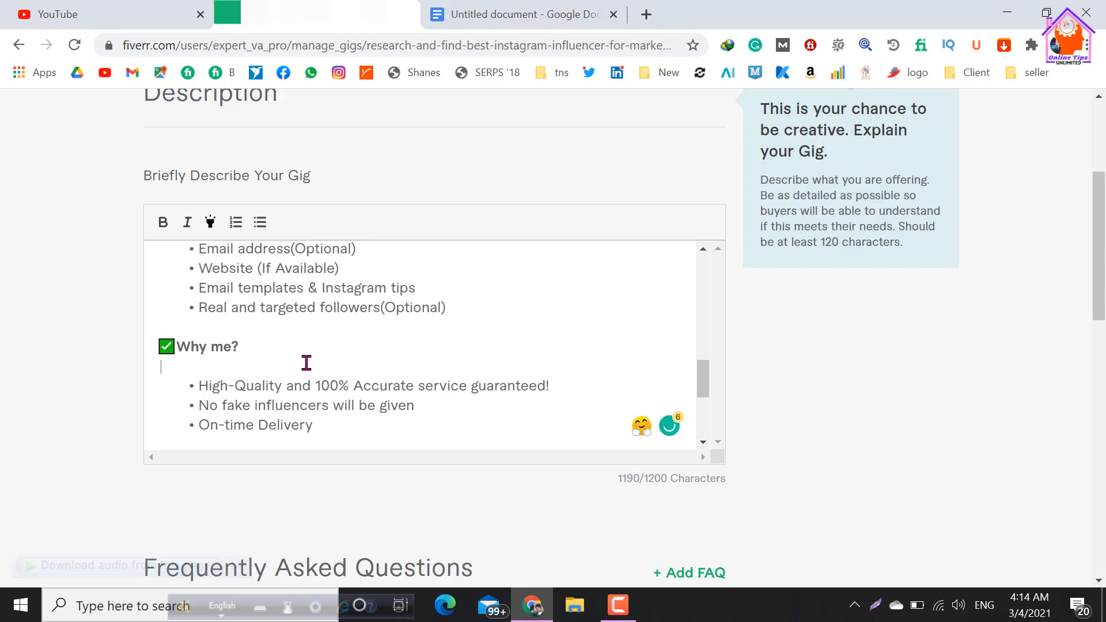
Format the four lines under "WHAT I WILL DO:" as a bulleted list.
{"action": "scroll", "coordinate": [307, 363], "scroll_direction": "up", "scroll_amount": 8}
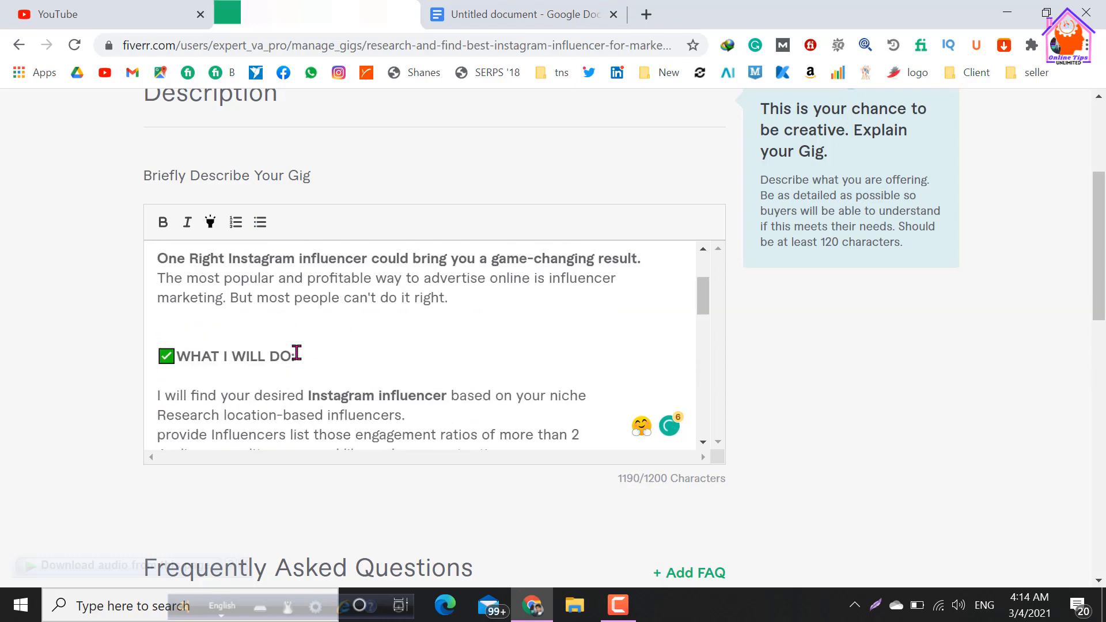
{"action": "scroll", "coordinate": [296, 353], "scroll_direction": "down", "scroll_amount": 2}
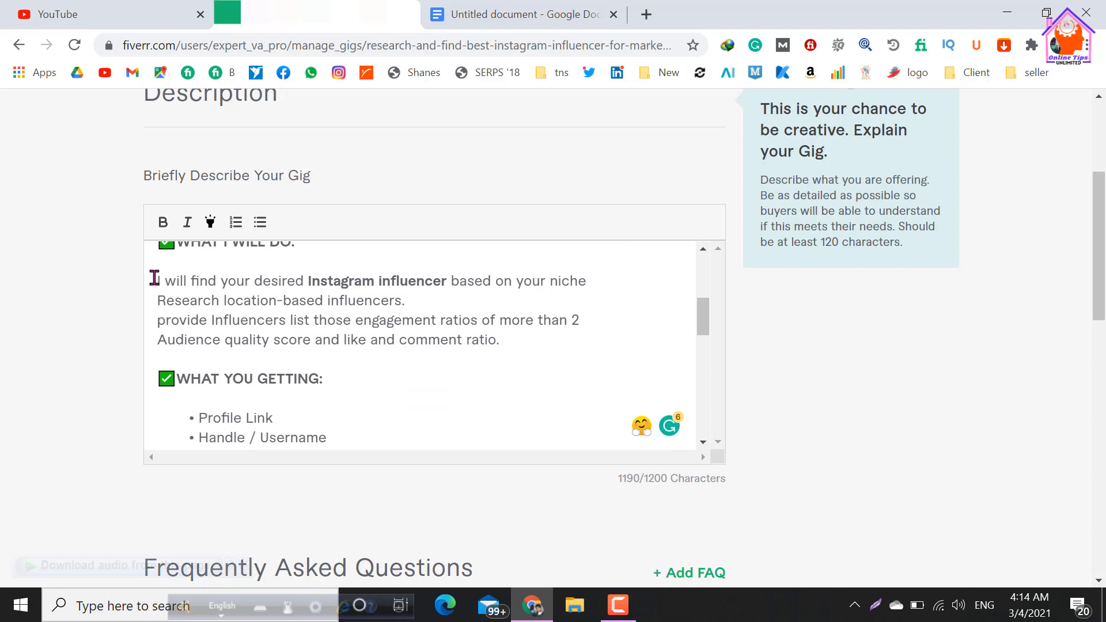
{"action": "left_click_drag", "start_coordinate": [154, 278], "coordinate": [530, 337]}
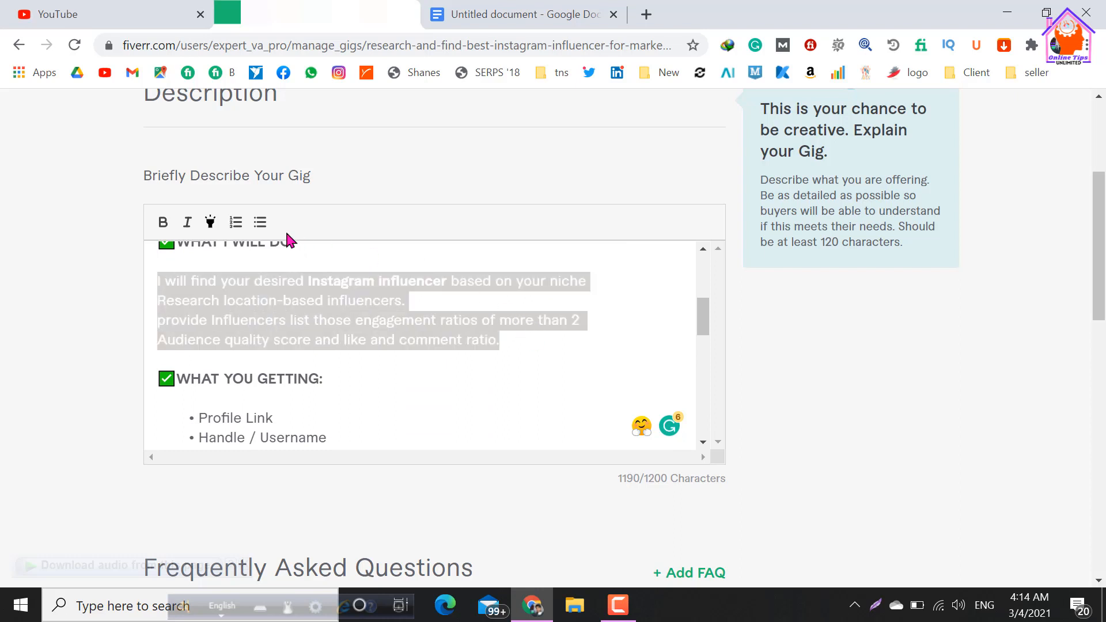
{"action": "left_click", "coordinate": [260, 224]}
{"action": "left_click", "coordinate": [415, 408]}
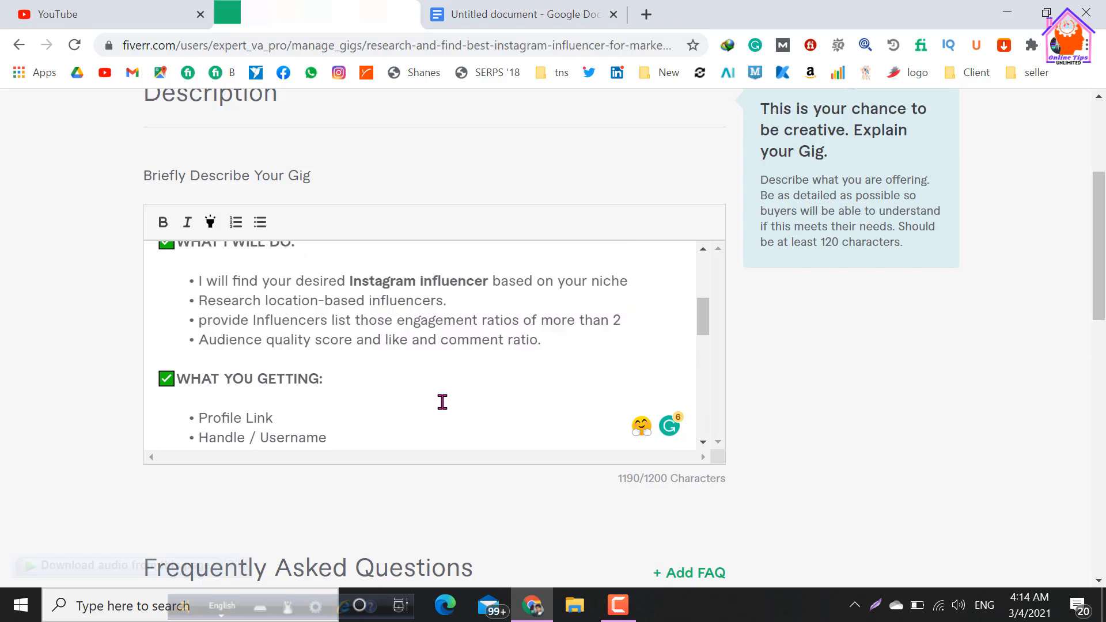
Review the whole gig description from the opening paragraph to the closing line, checking its headings and bulleted lists.
{"action": "scroll", "coordinate": [443, 401], "scroll_direction": "up", "scroll_amount": 2}
{"action": "scroll", "coordinate": [443, 402], "scroll_direction": "up", "scroll_amount": 2}
{"action": "scroll", "coordinate": [444, 402], "scroll_direction": "down", "scroll_amount": 6}
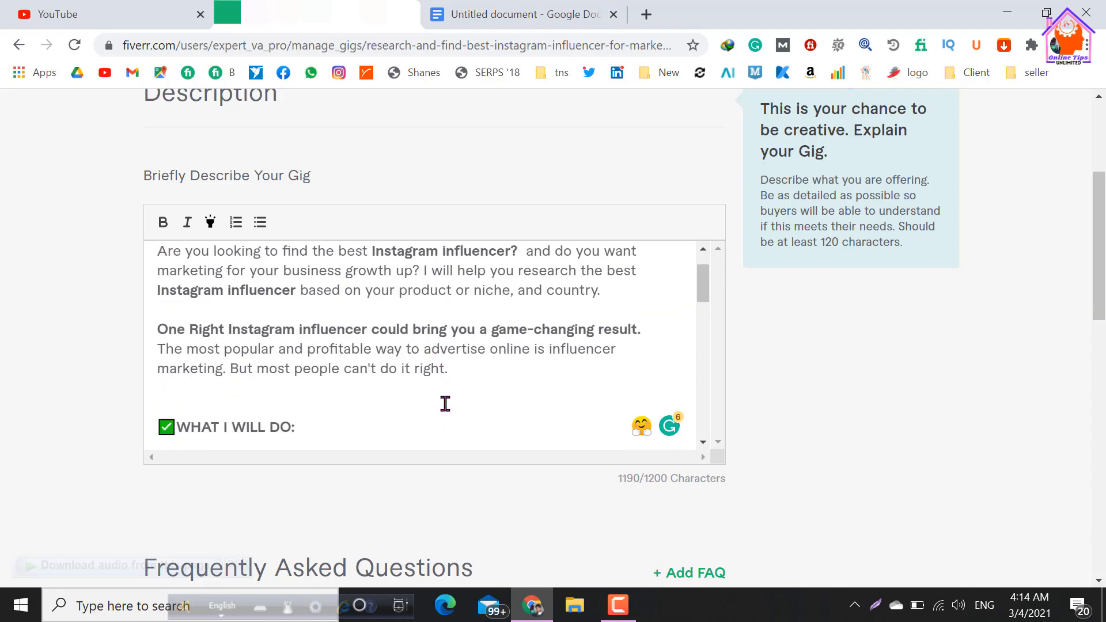
{"action": "scroll", "coordinate": [446, 403], "scroll_direction": "down", "scroll_amount": 5}
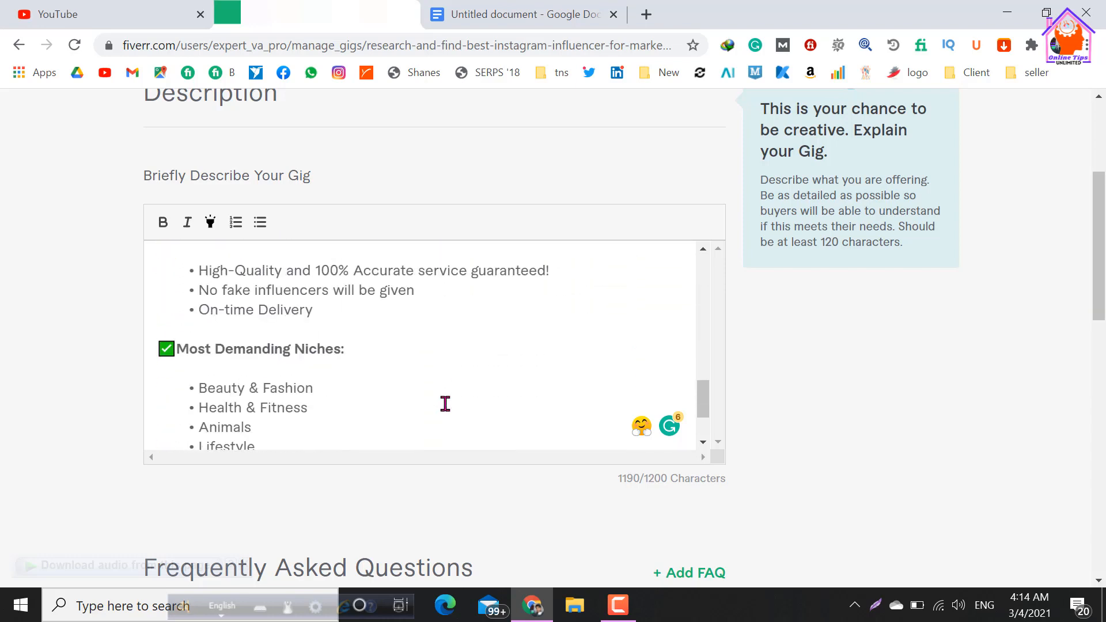
{"action": "scroll", "coordinate": [446, 403], "scroll_direction": "up", "scroll_amount": 4}
{"action": "scroll", "coordinate": [446, 404], "scroll_direction": "up", "scroll_amount": 5}
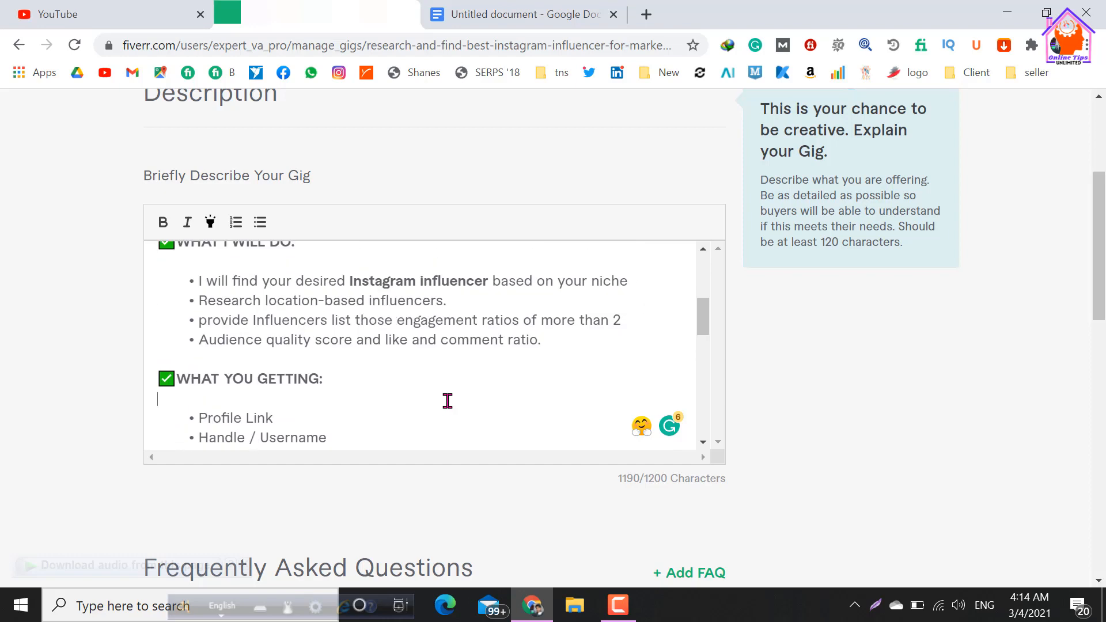
{"action": "scroll", "coordinate": [447, 401], "scroll_direction": "down", "scroll_amount": 2}
{"action": "scroll", "coordinate": [448, 401], "scroll_direction": "down", "scroll_amount": 8}
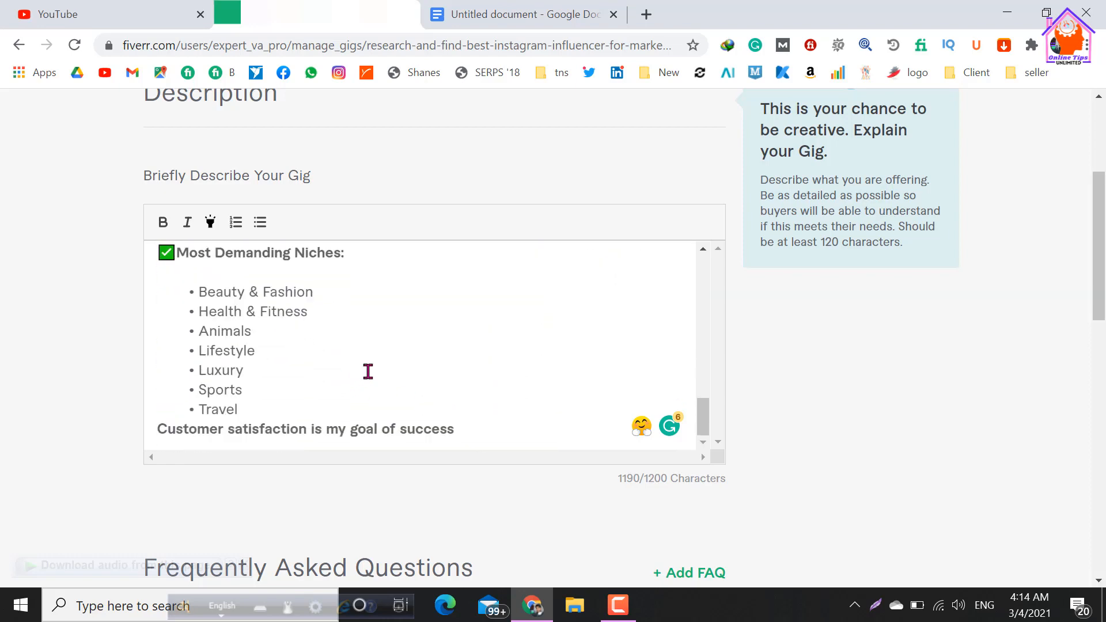
{"action": "scroll", "coordinate": [367, 372], "scroll_direction": "down", "scroll_amount": 2}
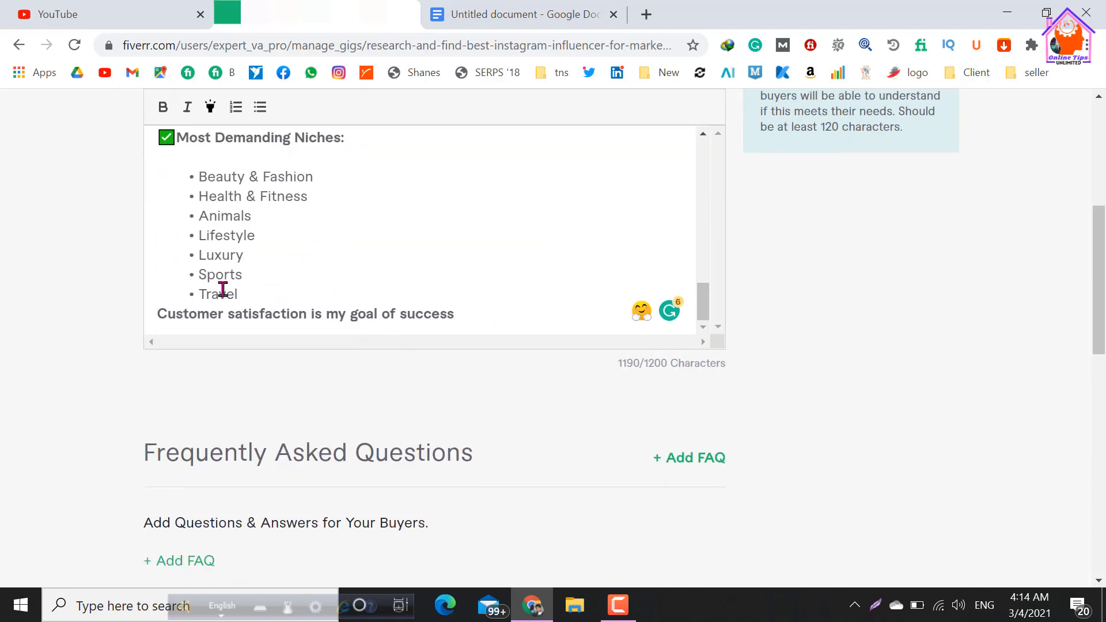
Switch to the Google Docs draft and select the sign-off line below "Customer satisfaction is my goal of success.".
{"action": "left_click", "coordinate": [471, 321]}
{"action": "left_click", "coordinate": [483, 24]}
{"action": "scroll", "coordinate": [448, 337], "scroll_direction": "down", "scroll_amount": 15}
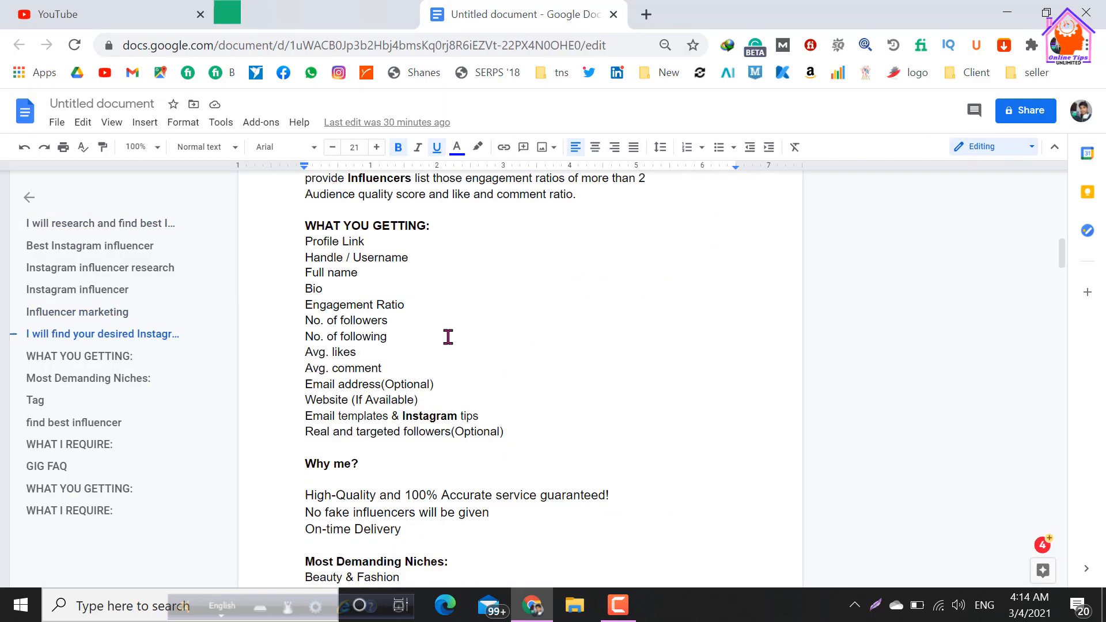
{"action": "scroll", "coordinate": [426, 325], "scroll_direction": "up", "scroll_amount": 2}
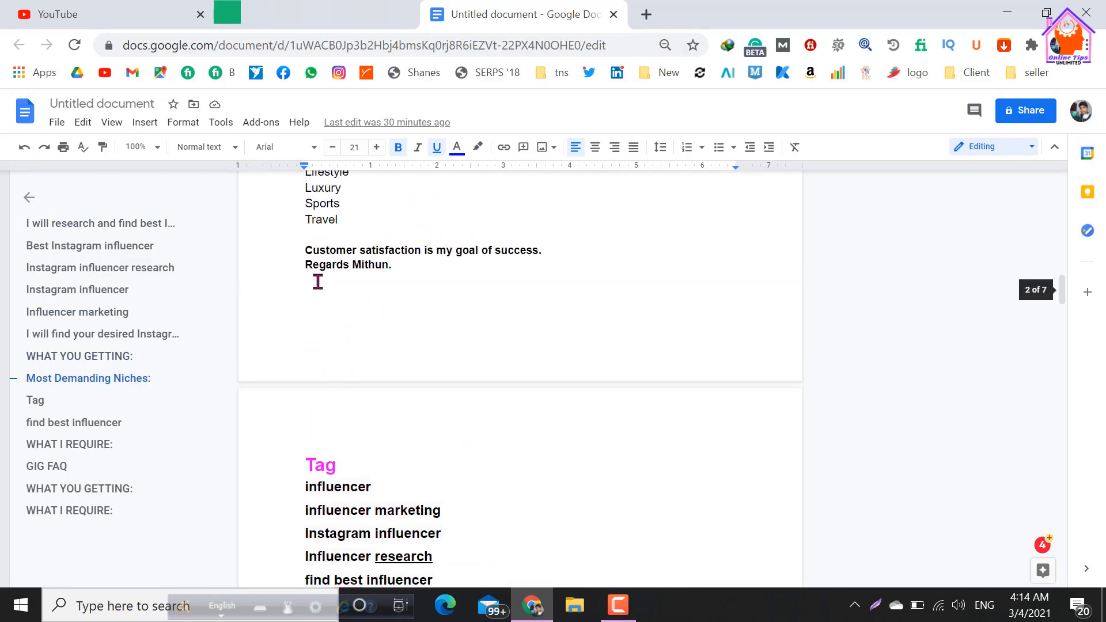
{"action": "left_click", "coordinate": [306, 265]}
{"action": "left_click", "coordinate": [392, 266], "text": "shift"}
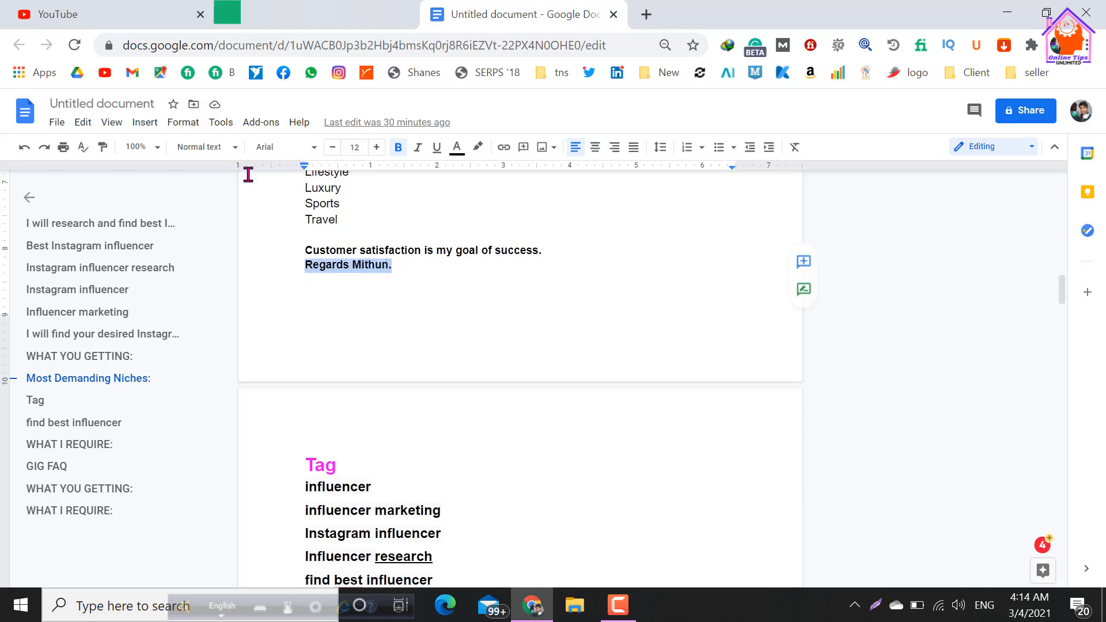
Back in the Fiverr gig description, end the closing sentence with a period and start a "Regards" sign-off line beneath it.
{"action": "left_click", "coordinate": [300, 14]}
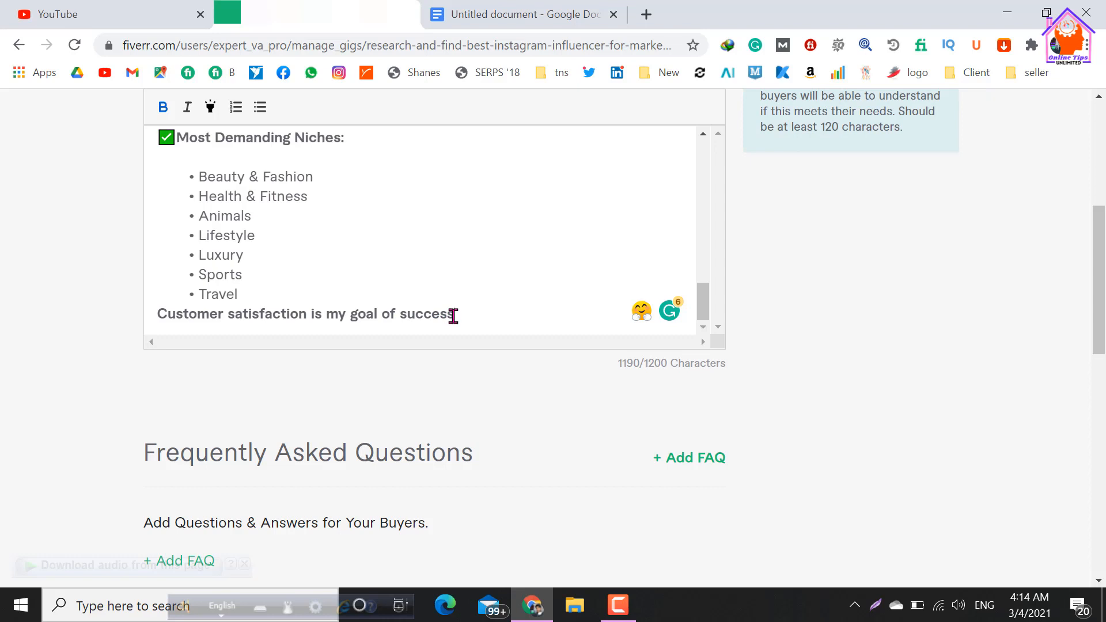
{"action": "key", "text": "Return"}
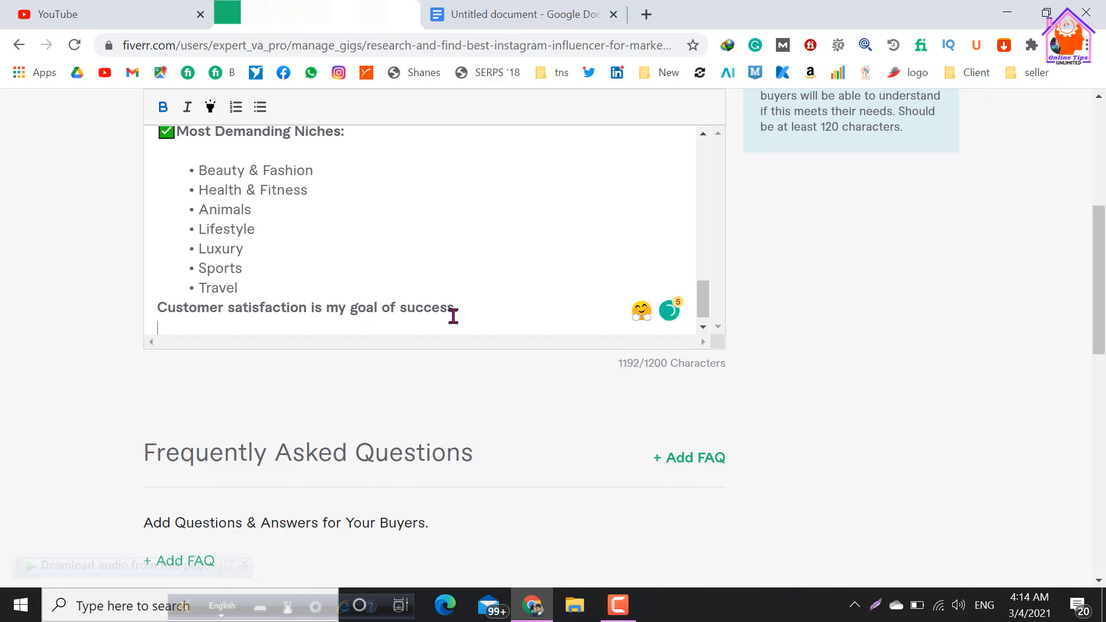
{"action": "type", "text": "Regards M"}
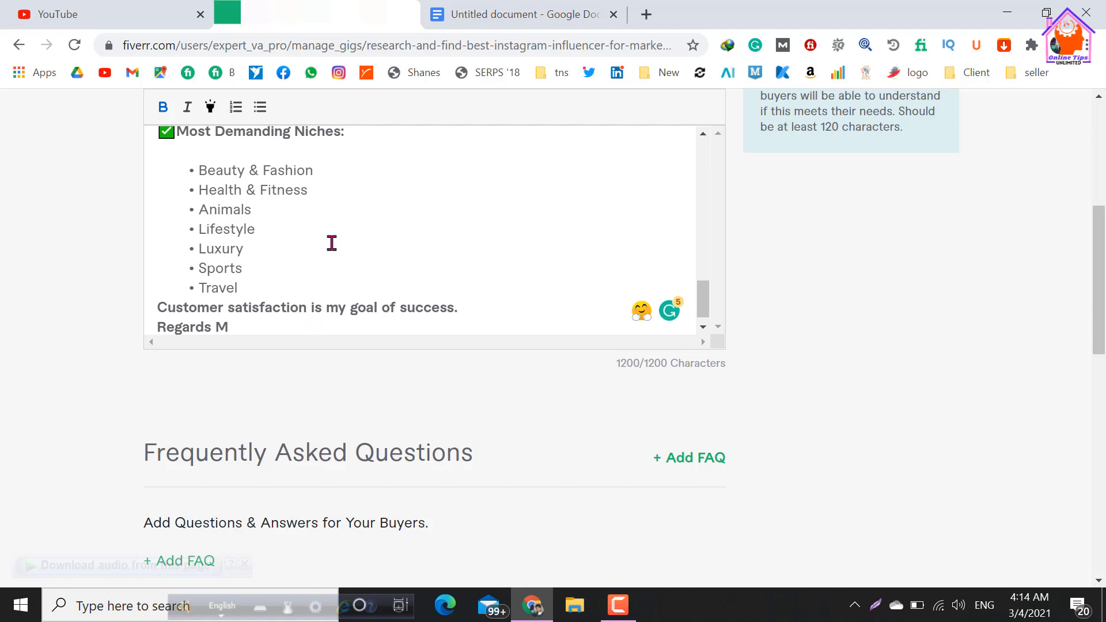
Delete "and" from the "High-Quality and 100% Accurate service guaranteed!" bullet under "Why me?".
{"action": "scroll", "coordinate": [332, 243], "scroll_direction": "up", "scroll_amount": 2}
{"action": "scroll", "coordinate": [332, 243], "scroll_direction": "up", "scroll_amount": 2}
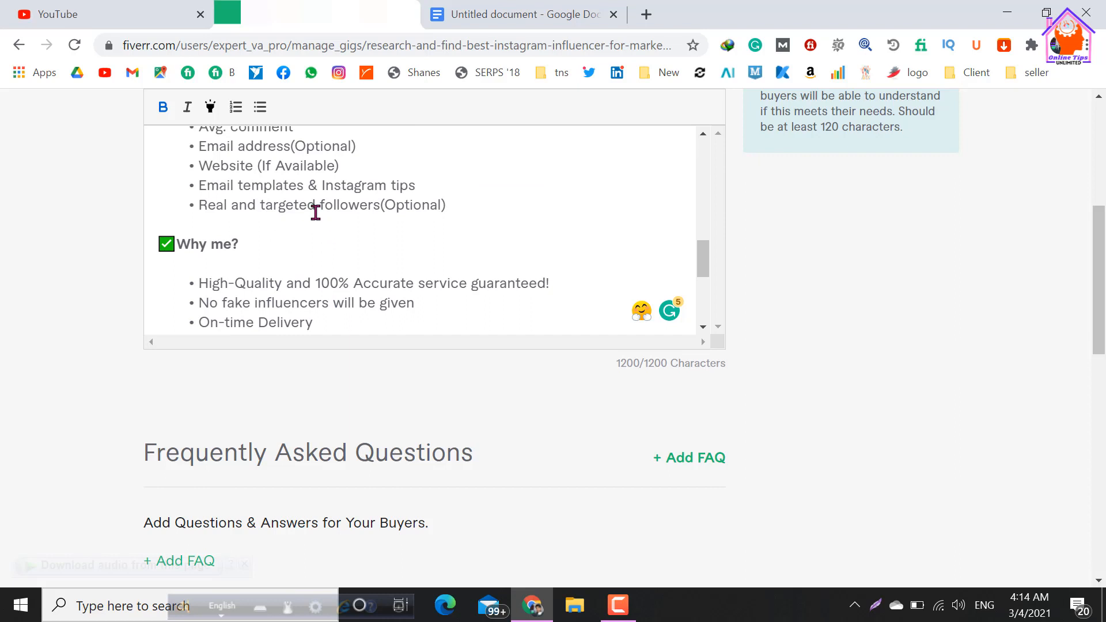
{"action": "scroll", "coordinate": [316, 212], "scroll_direction": "up", "scroll_amount": 2}
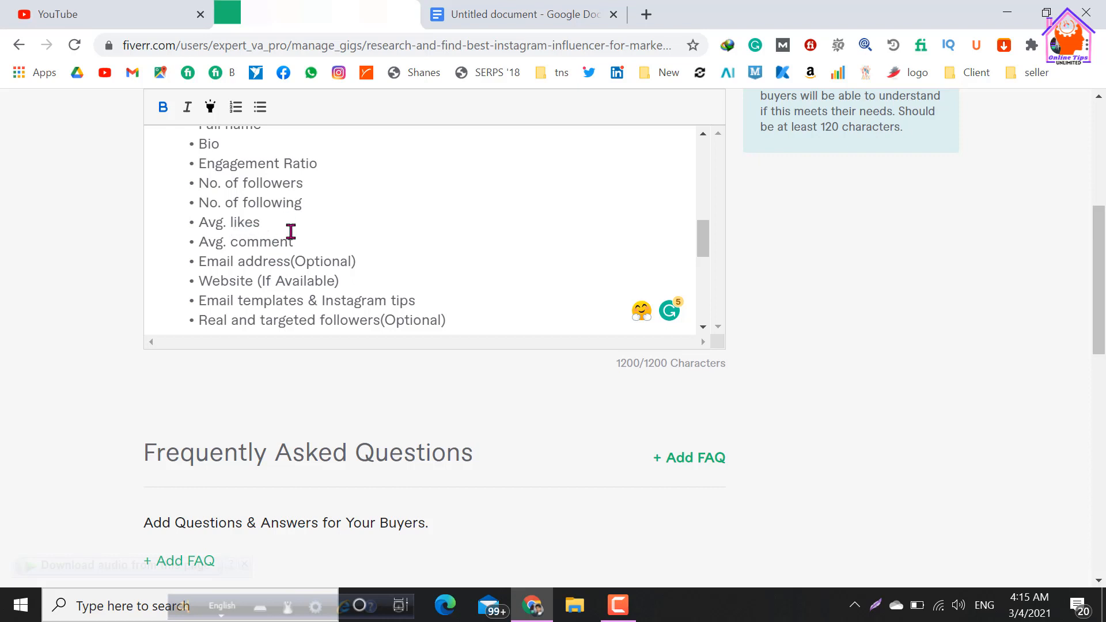
{"action": "scroll", "coordinate": [291, 231], "scroll_direction": "up", "scroll_amount": 2}
{"action": "scroll", "coordinate": [280, 248], "scroll_direction": "up", "scroll_amount": 2}
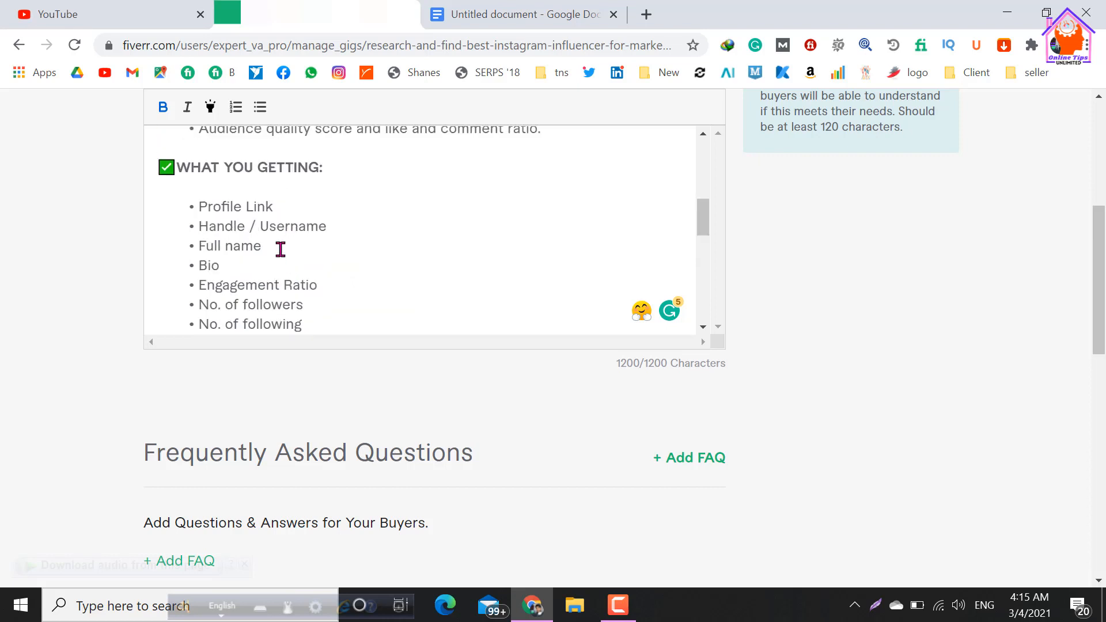
{"action": "scroll", "coordinate": [382, 251], "scroll_direction": "up", "scroll_amount": 5}
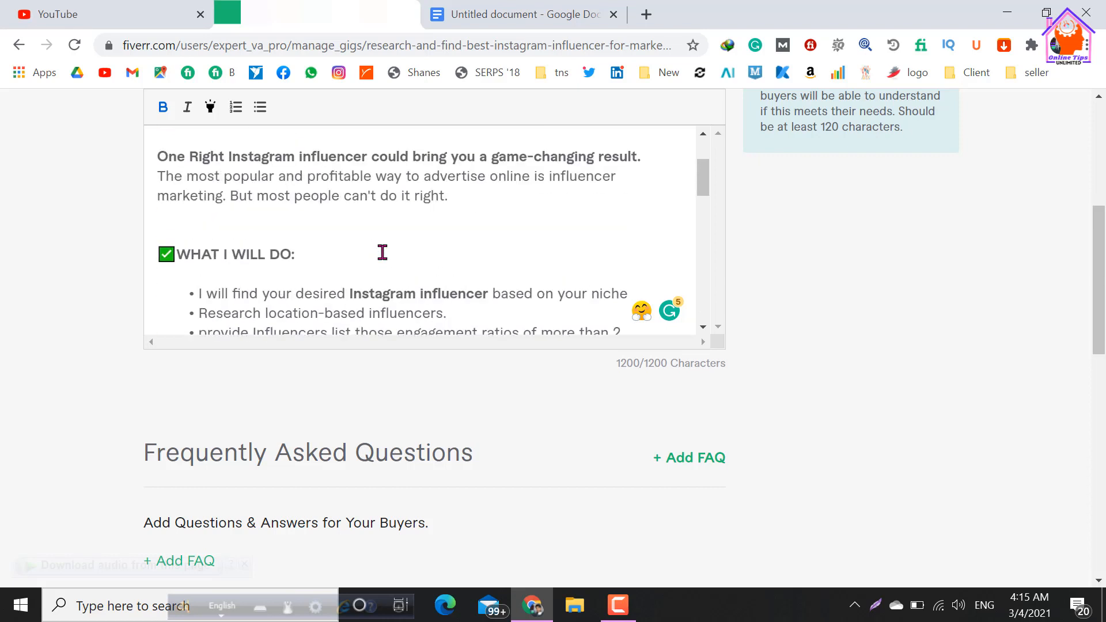
{"action": "scroll", "coordinate": [383, 252], "scroll_direction": "up", "scroll_amount": 2}
{"action": "scroll", "coordinate": [382, 249], "scroll_direction": "down", "scroll_amount": 5}
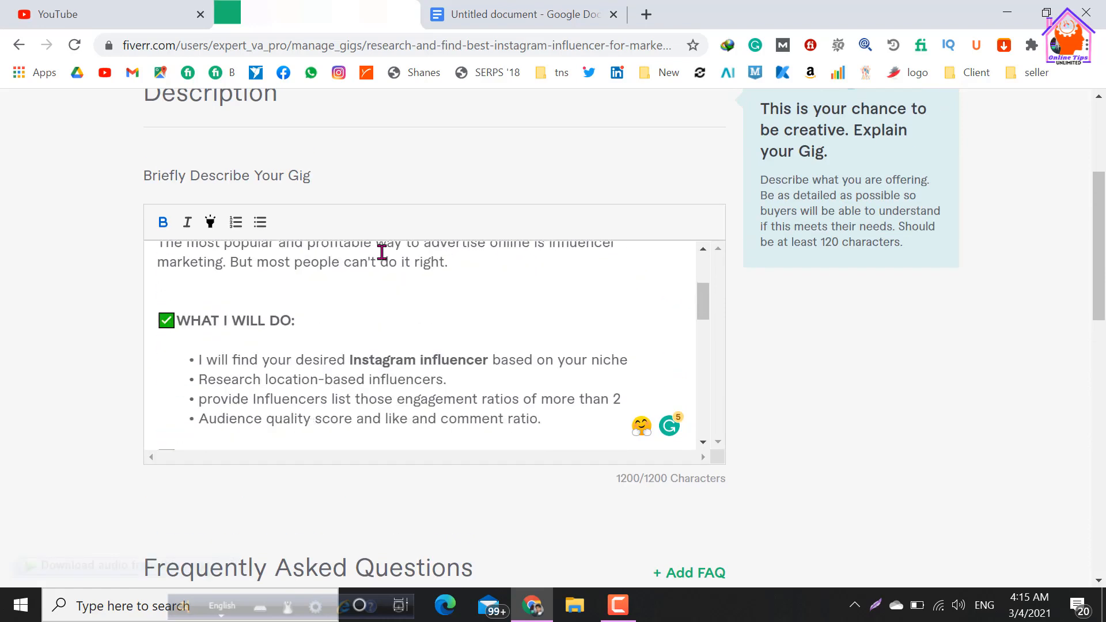
{"action": "left_click_drag", "start_coordinate": [288, 276], "coordinate": [309, 274]}
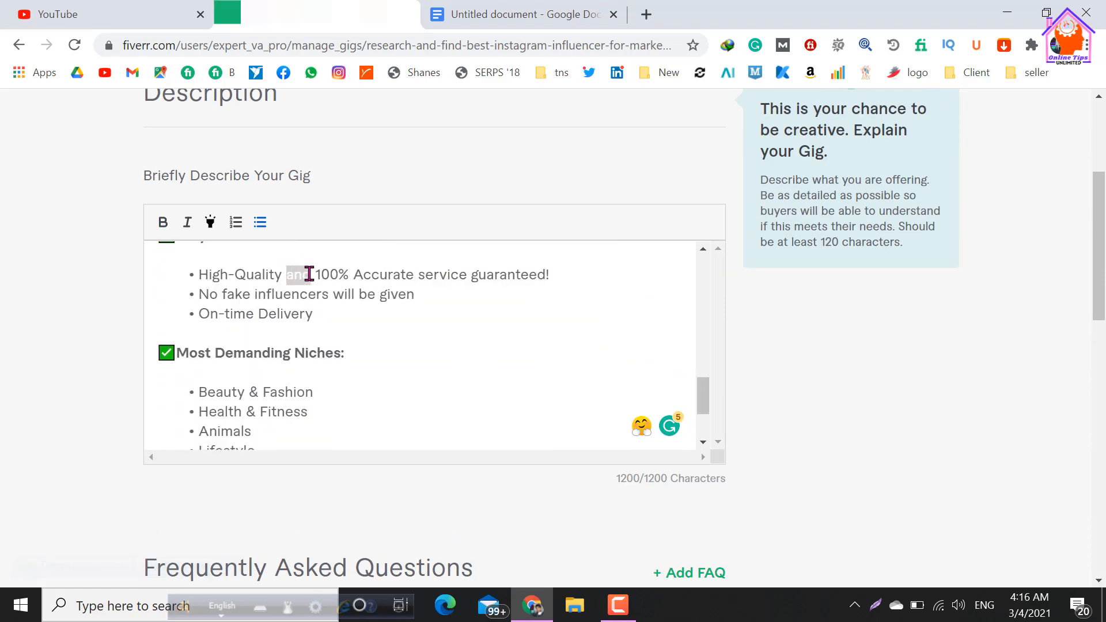
{"action": "key", "text": "BackSpace"}
{"action": "key", "text": "BackSpace"}
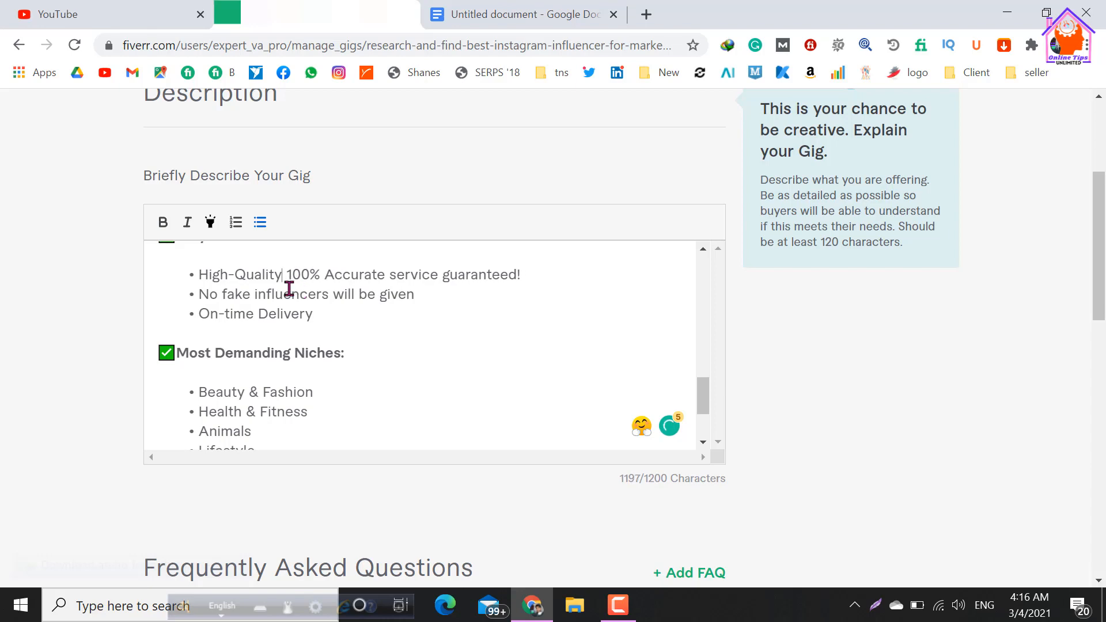
Remove the exclamation mark and "100%" from the first "Why me?" bullet so it reads "High-Quality Accurate service guaranteed".
{"action": "key", "text": "End"}
{"action": "key", "text": "BackSpace"}
{"action": "key", "text": "ctrl+Left"}
{"action": "key", "text": "ctrl+Left"}
{"action": "key", "text": "ctrl+Left"}
{"action": "key", "text": "BackSpace"}
{"action": "key", "text": "BackSpace"}
{"action": "key", "text": "BackSpace"}
{"action": "key", "text": "BackSpace"}
{"action": "key", "text": "BackSpace"}
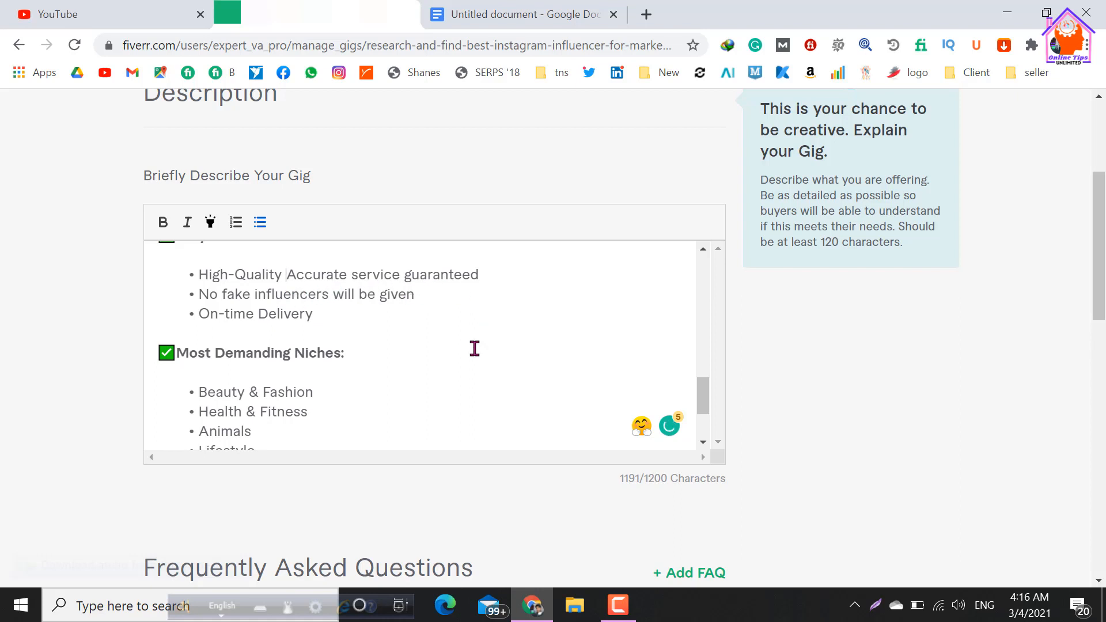
Complete the "Regards" line at the end of the description with the seller's name and surname initial.
{"action": "scroll", "coordinate": [415, 357], "scroll_direction": "down", "scroll_amount": 2}
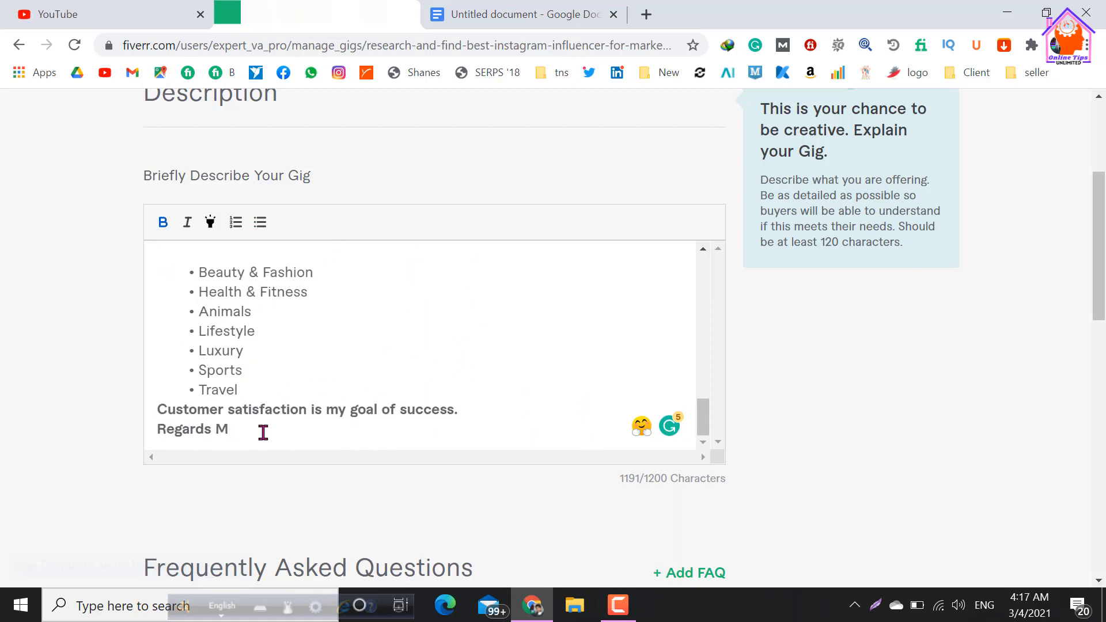
{"action": "type", "text": "thun Das"}
Review the gig description from "Please Contact me Before Order" through its bulleted lists, checking the wording and the "Instagram influencer" keywords.
{"action": "scroll", "coordinate": [393, 379], "scroll_direction": "up", "scroll_amount": 8}
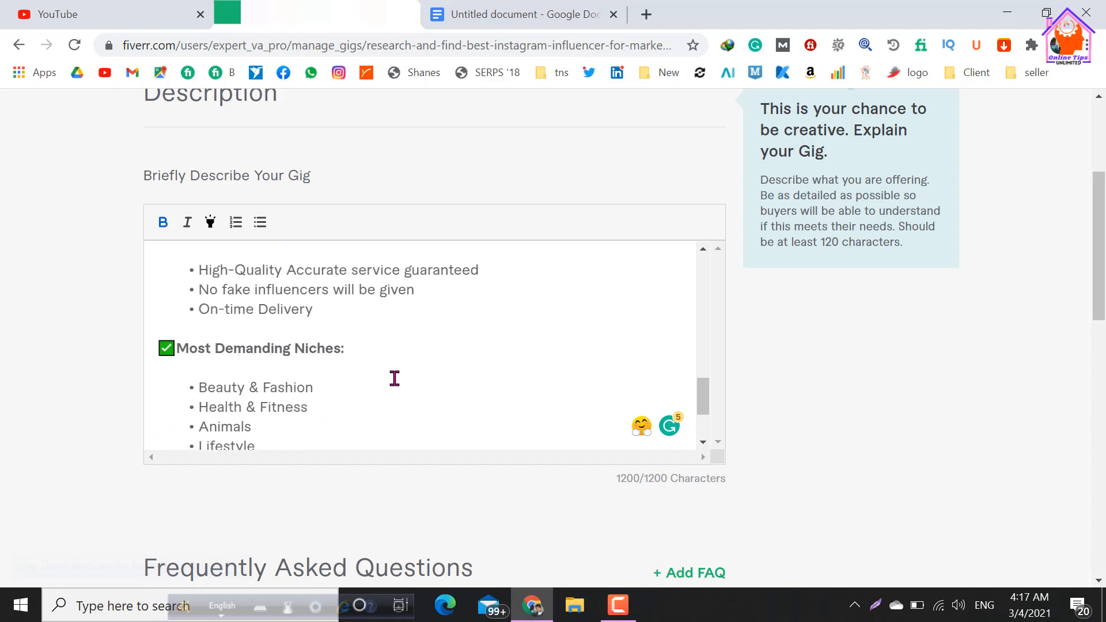
{"action": "scroll", "coordinate": [396, 379], "scroll_direction": "up", "scroll_amount": 5}
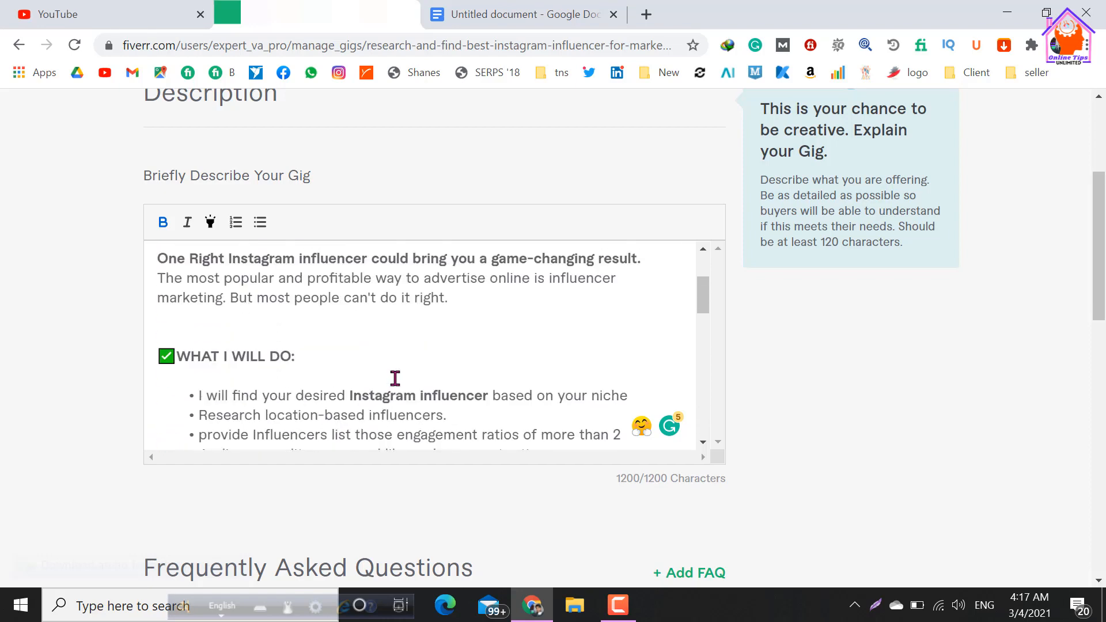
{"action": "scroll", "coordinate": [395, 379], "scroll_direction": "up", "scroll_amount": 2}
{"action": "scroll", "coordinate": [499, 369], "scroll_direction": "down", "scroll_amount": 6}
{"action": "scroll", "coordinate": [317, 390], "scroll_direction": "up", "scroll_amount": 5}
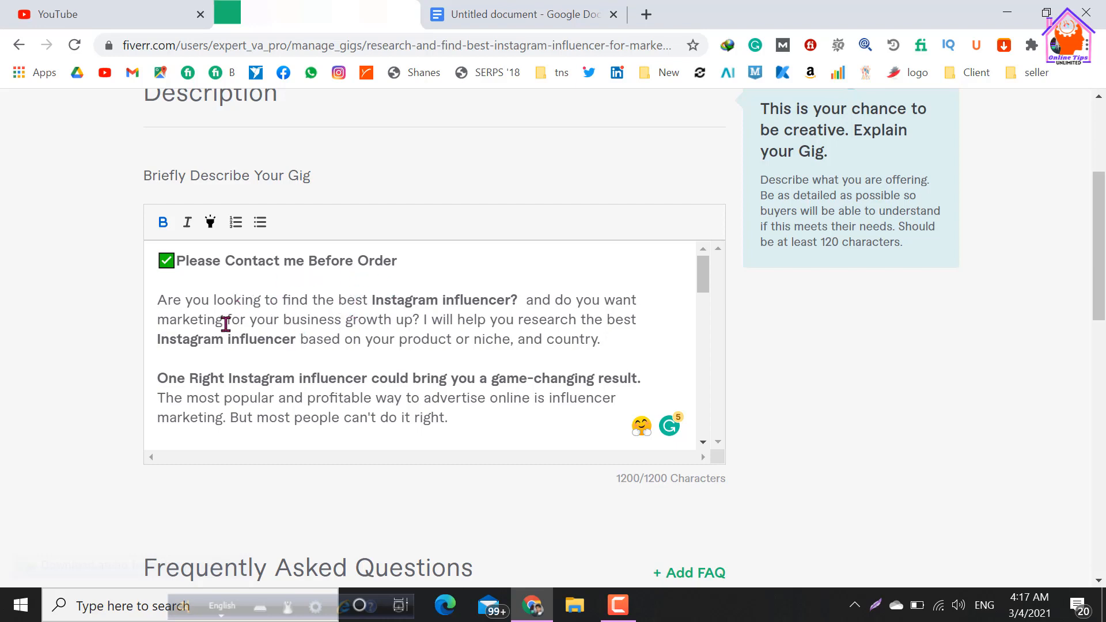
{"action": "left_click_drag", "start_coordinate": [157, 293], "coordinate": [611, 350]}
{"action": "left_click", "coordinate": [380, 361]}
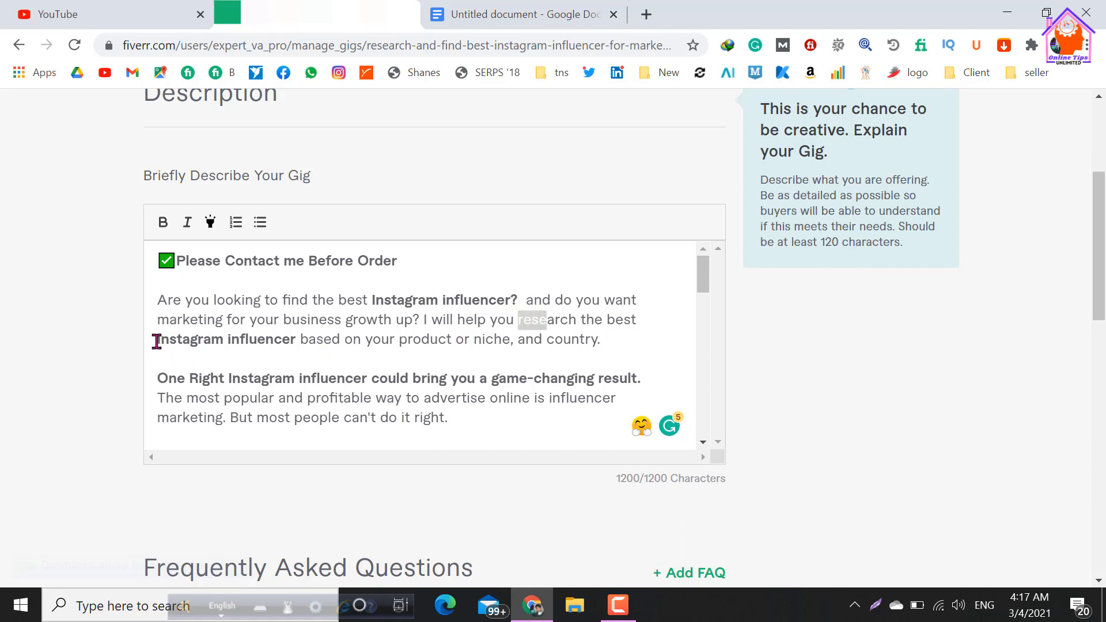
{"action": "left_click_drag", "start_coordinate": [158, 341], "coordinate": [287, 346]}
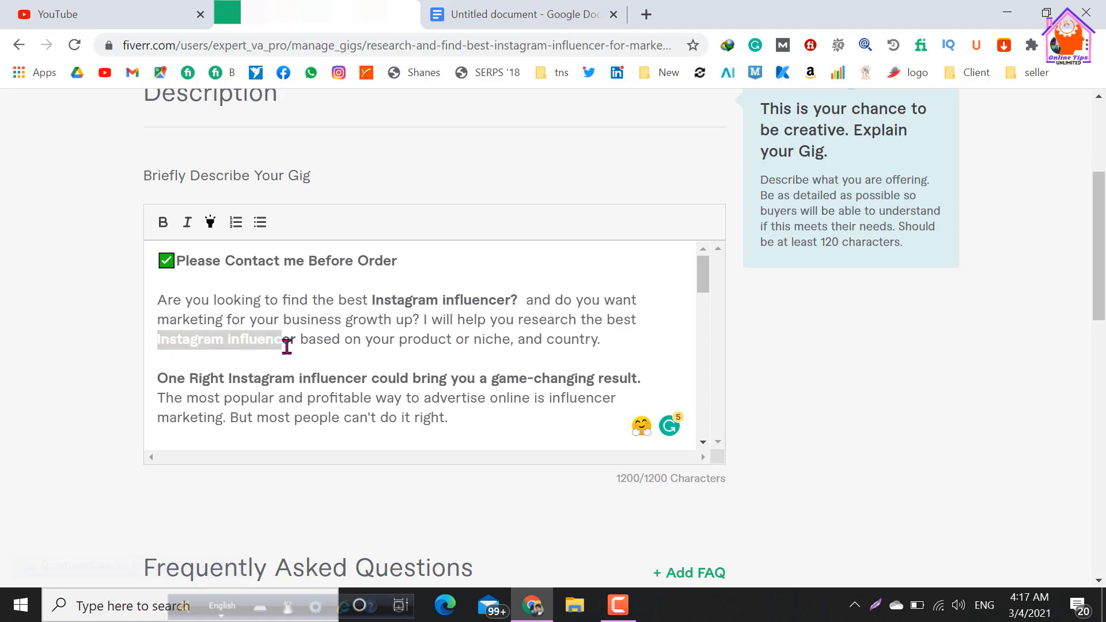
{"action": "left_click", "coordinate": [334, 355]}
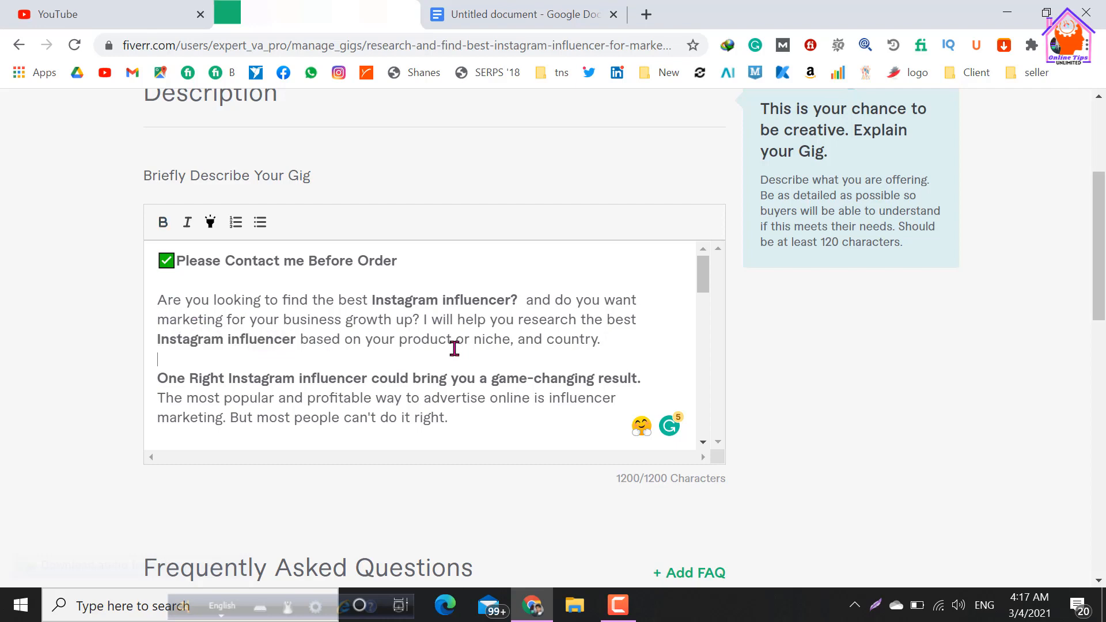
{"action": "scroll", "coordinate": [459, 353], "scroll_direction": "down", "scroll_amount": 2}
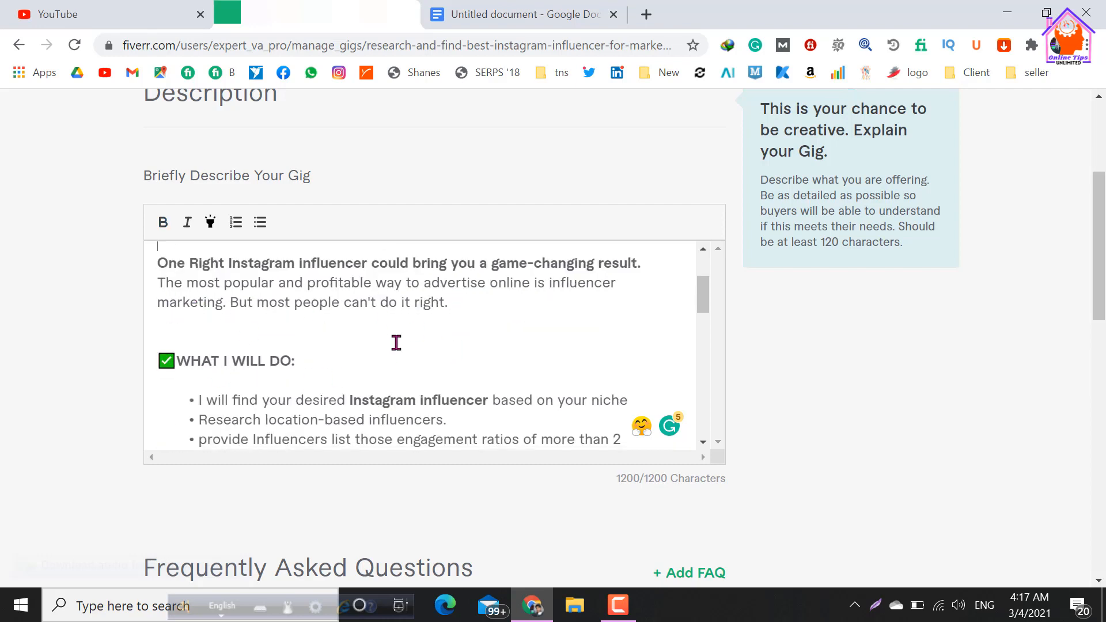
{"action": "scroll", "coordinate": [395, 344], "scroll_direction": "down", "scroll_amount": 2}
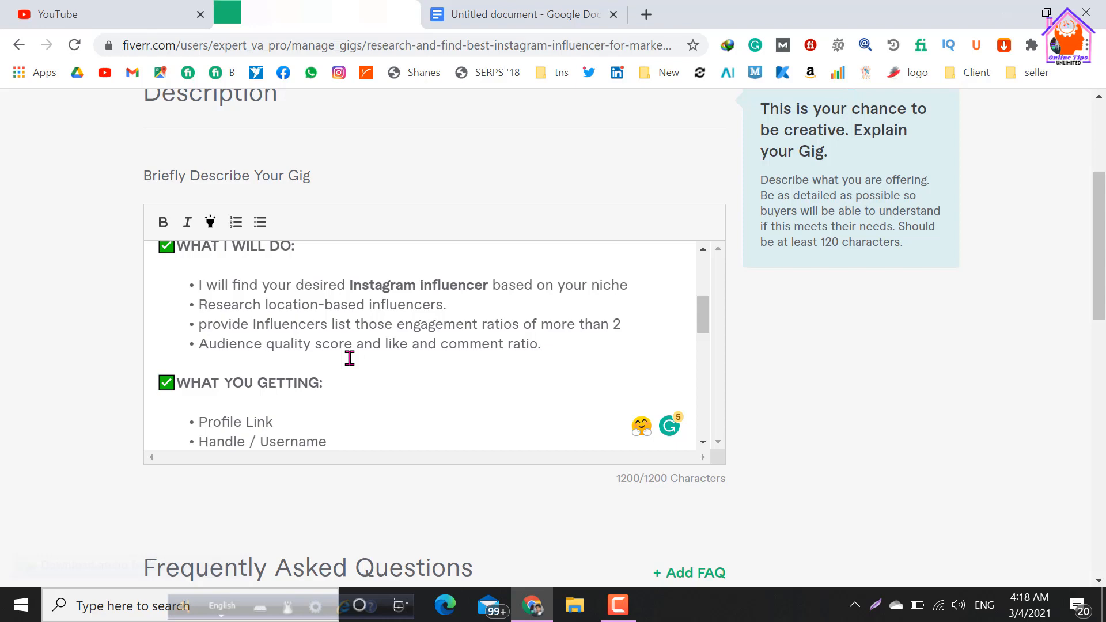
{"action": "scroll", "coordinate": [426, 335], "scroll_direction": "down", "scroll_amount": 4}
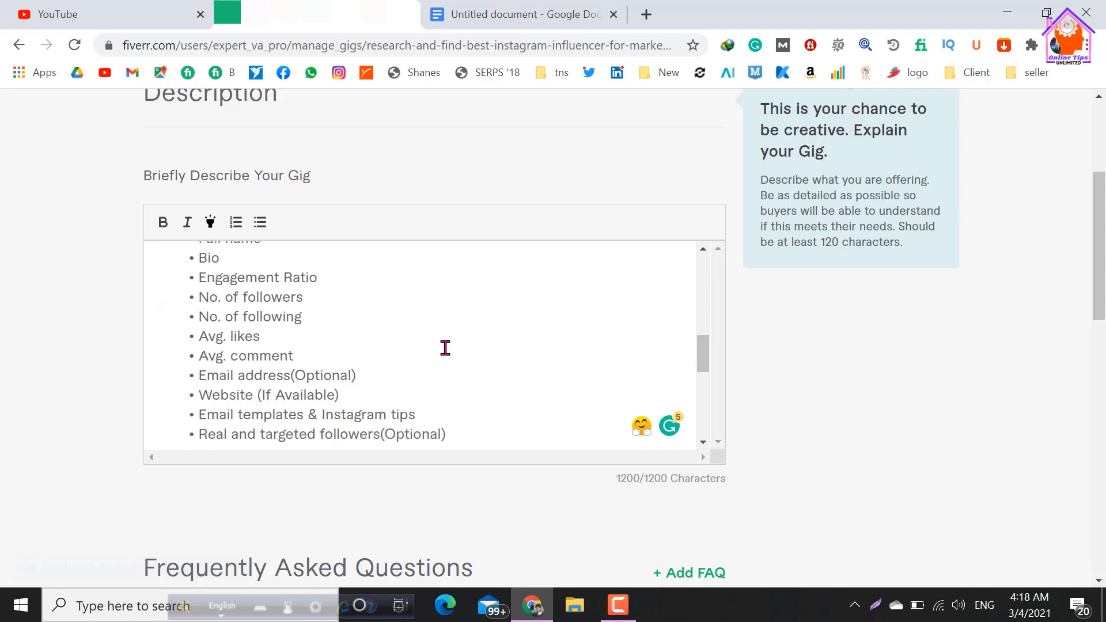
{"action": "scroll", "coordinate": [369, 334], "scroll_direction": "down", "scroll_amount": 4}
{"action": "scroll", "coordinate": [789, 433], "scroll_direction": "down", "scroll_amount": 6}
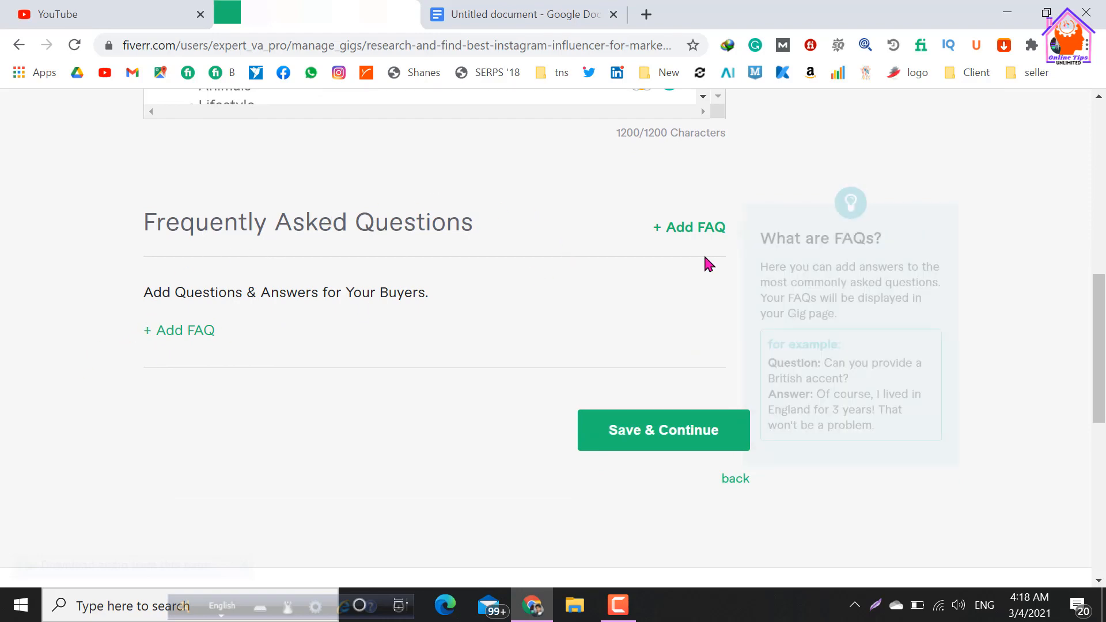
Try to save the description and continue without adding an FAQ, checking the validation message below the description.
{"action": "scroll", "coordinate": [458, 357], "scroll_direction": "up", "scroll_amount": 4}
{"action": "scroll", "coordinate": [489, 366], "scroll_direction": "down", "scroll_amount": 4}
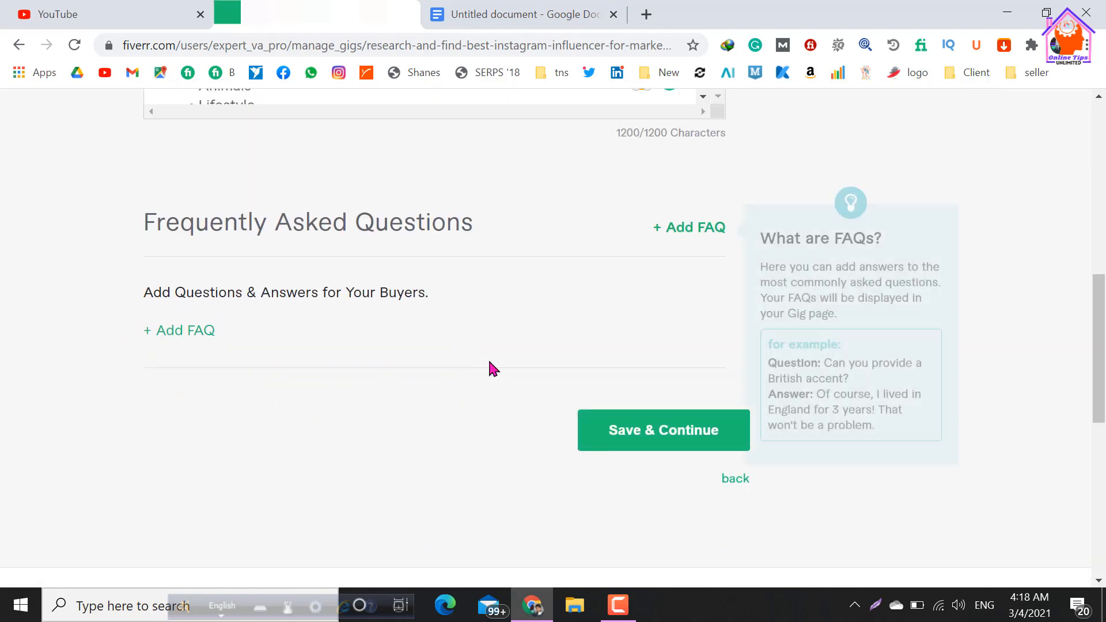
{"action": "scroll", "coordinate": [354, 387], "scroll_direction": "up", "scroll_amount": 2}
{"action": "scroll", "coordinate": [449, 392], "scroll_direction": "down", "scroll_amount": 2}
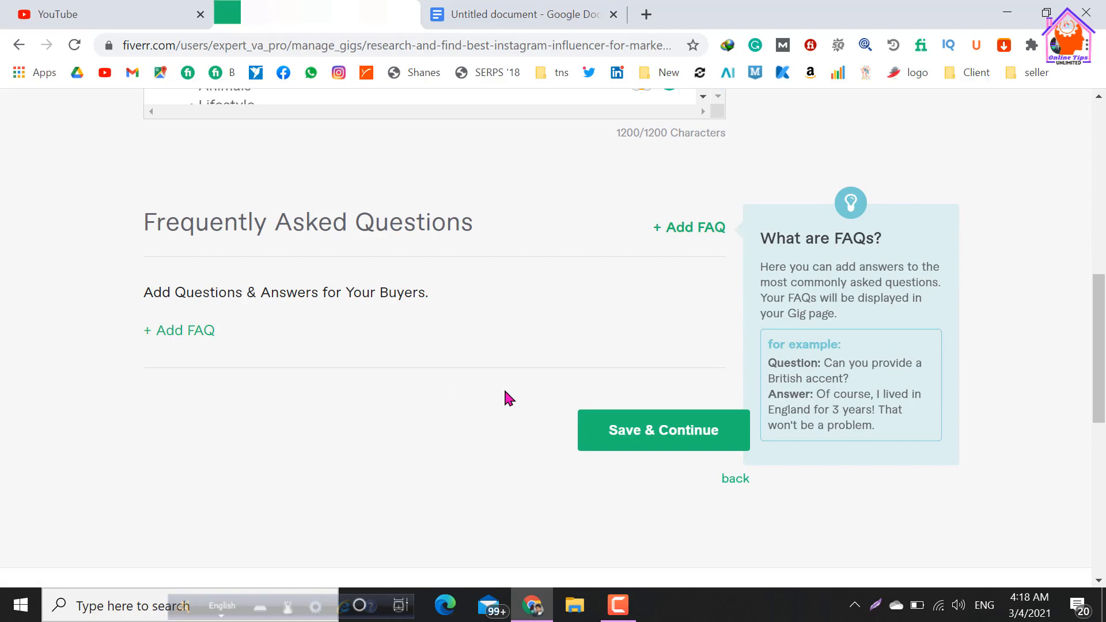
{"action": "left_click", "coordinate": [645, 445]}
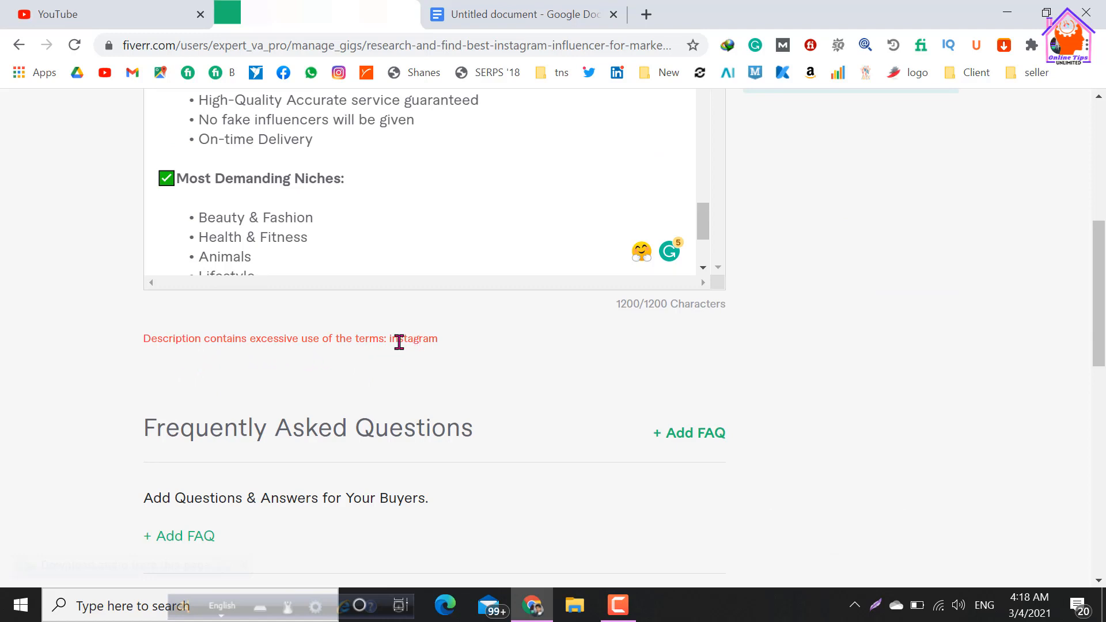
{"action": "left_click_drag", "start_coordinate": [391, 341], "coordinate": [441, 340]}
{"action": "left_click", "coordinate": [399, 202]}
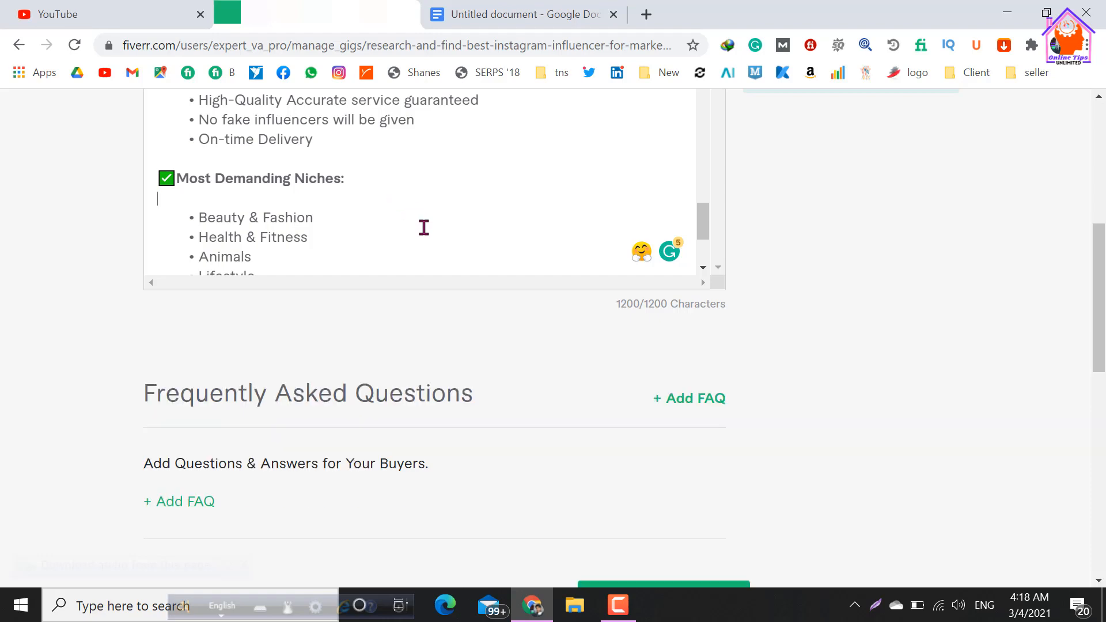
Replace "Instagram" with "IG" in the "Email templates & Instagram tips" bullet, and save and continue to the gig requirements.
{"action": "scroll", "coordinate": [420, 239], "scroll_direction": "up", "scroll_amount": 2}
{"action": "scroll", "coordinate": [476, 346], "scroll_direction": "up", "scroll_amount": 2}
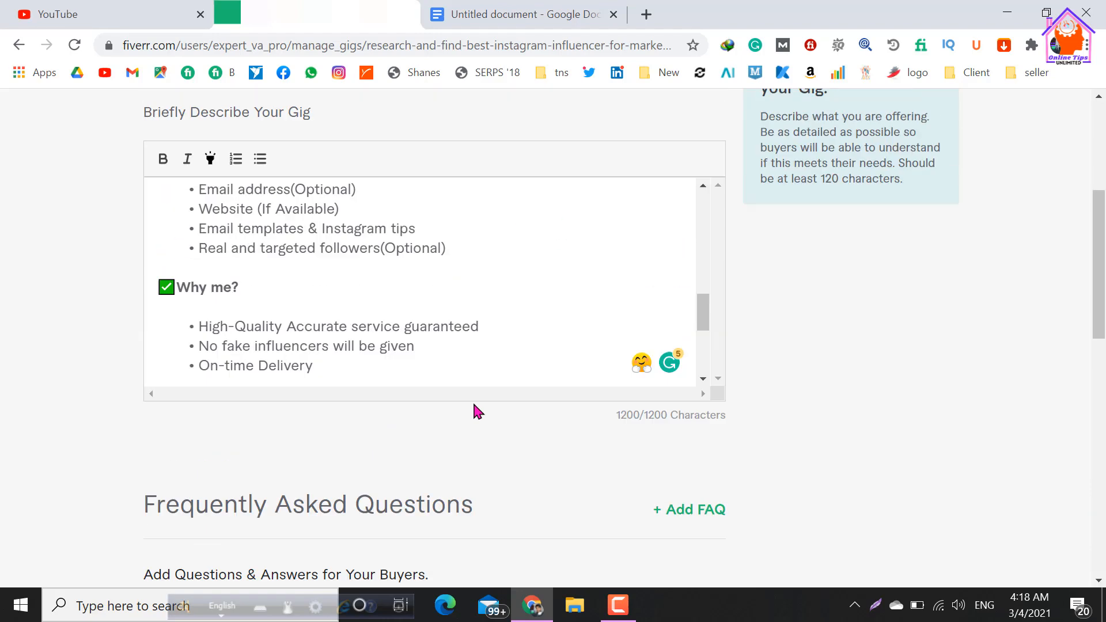
{"action": "scroll", "coordinate": [439, 292], "scroll_direction": "up", "scroll_amount": 2}
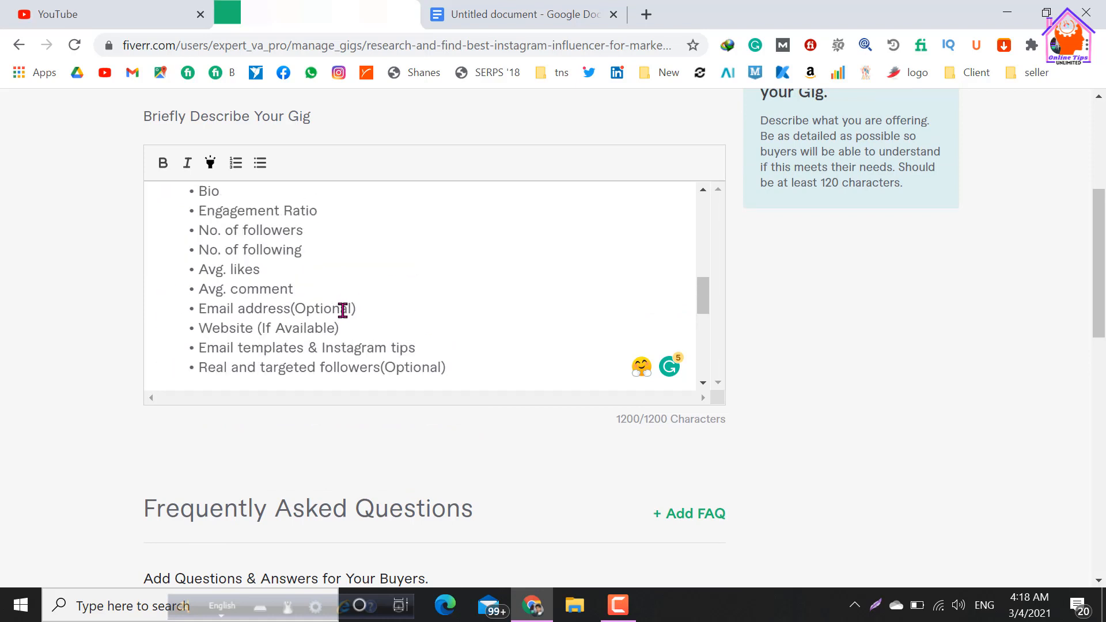
{"action": "left_click_drag", "start_coordinate": [321, 347], "coordinate": [389, 346]}
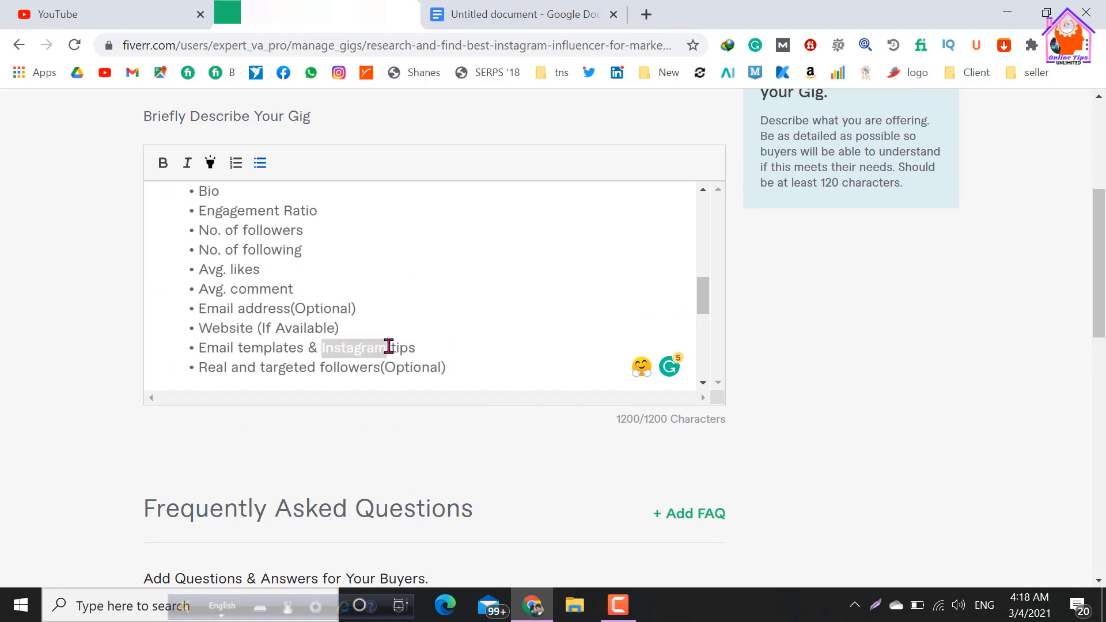
{"action": "key", "text": "BackSpace"}
{"action": "type", "text": "IG"}
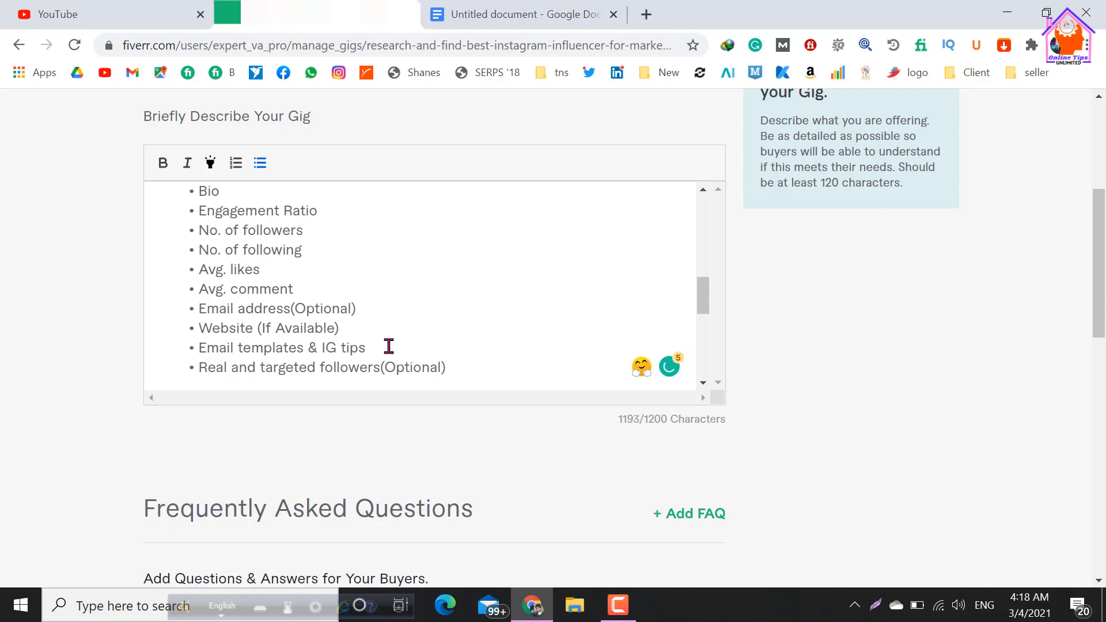
{"action": "scroll", "coordinate": [669, 379], "scroll_direction": "down", "scroll_amount": 6}
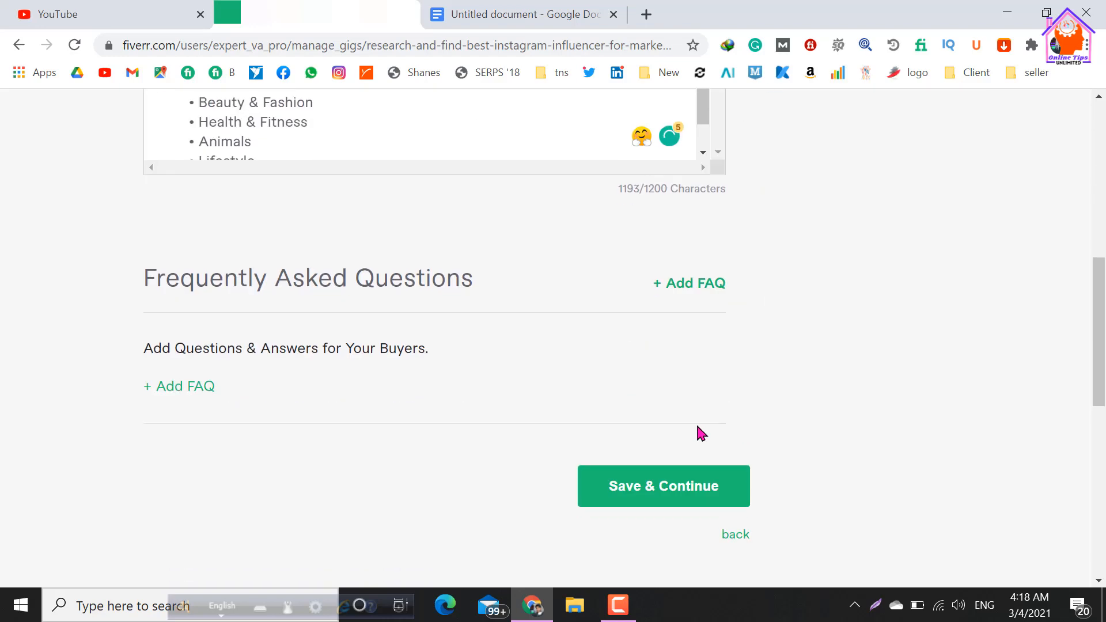
{"action": "left_click", "coordinate": [662, 499]}
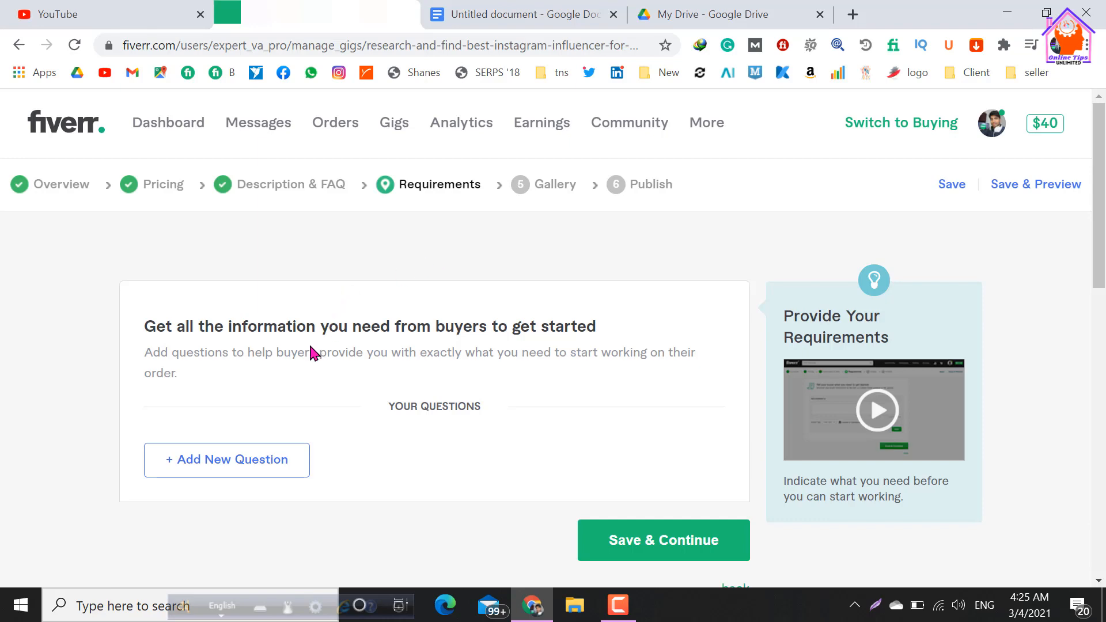
Start a new buyer question, switch to the Google Docs document and copy its "Please share with me a short brief about your Business" paragraph.
{"action": "left_click", "coordinate": [226, 471]}
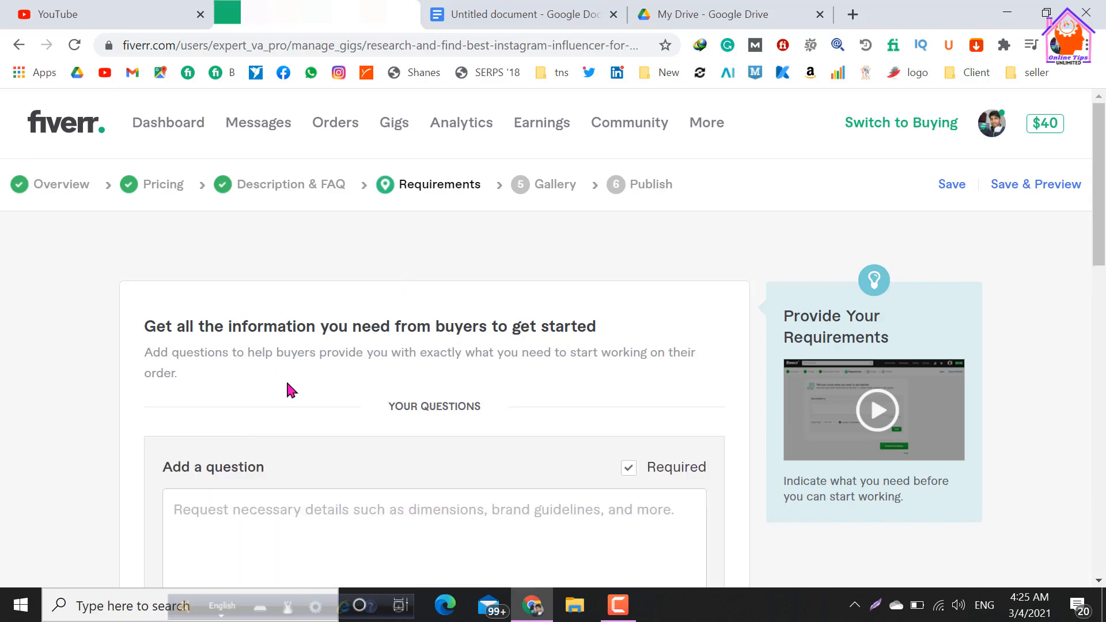
{"action": "scroll", "coordinate": [316, 324], "scroll_direction": "down", "scroll_amount": 2}
{"action": "left_click", "coordinate": [260, 396]}
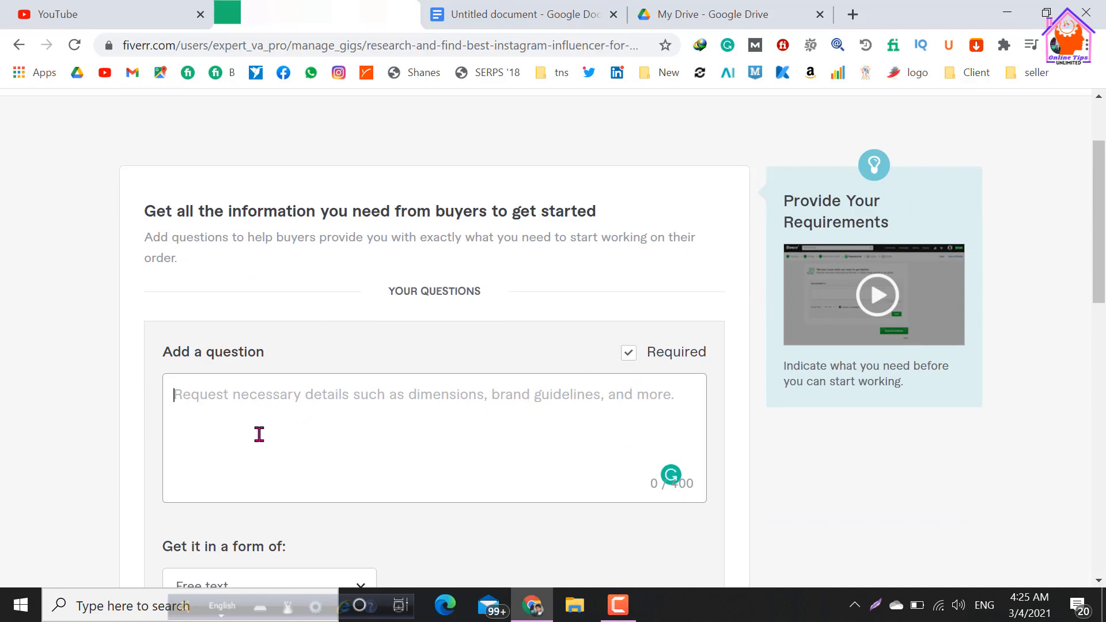
{"action": "left_click", "coordinate": [496, 19]}
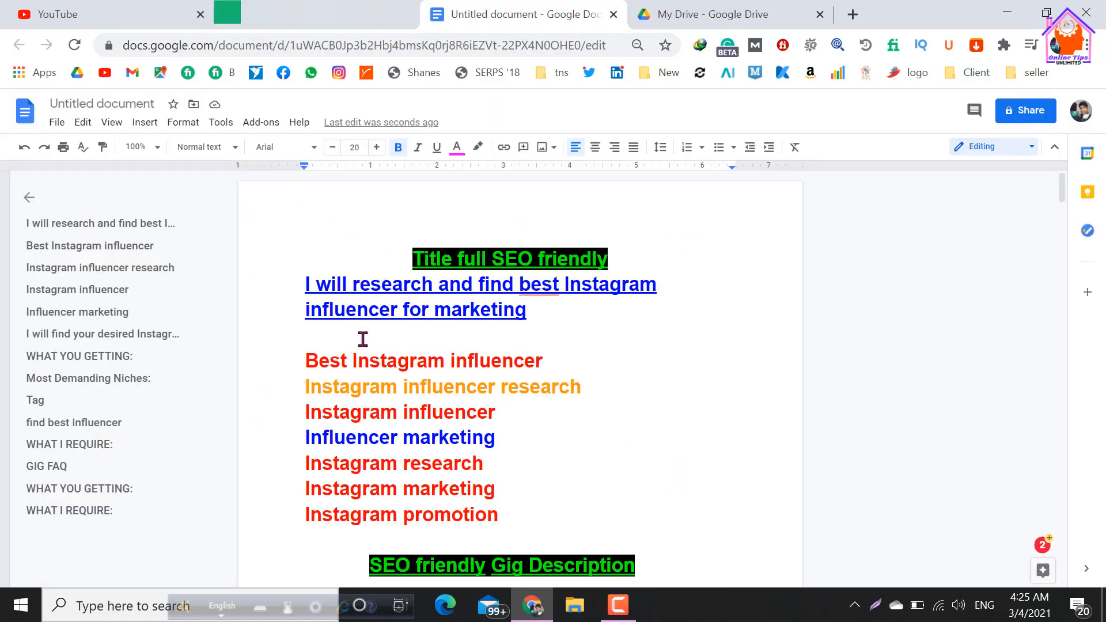
{"action": "scroll", "coordinate": [386, 345], "scroll_direction": "down", "scroll_amount": 10}
{"action": "scroll", "coordinate": [386, 346], "scroll_direction": "down", "scroll_amount": 10}
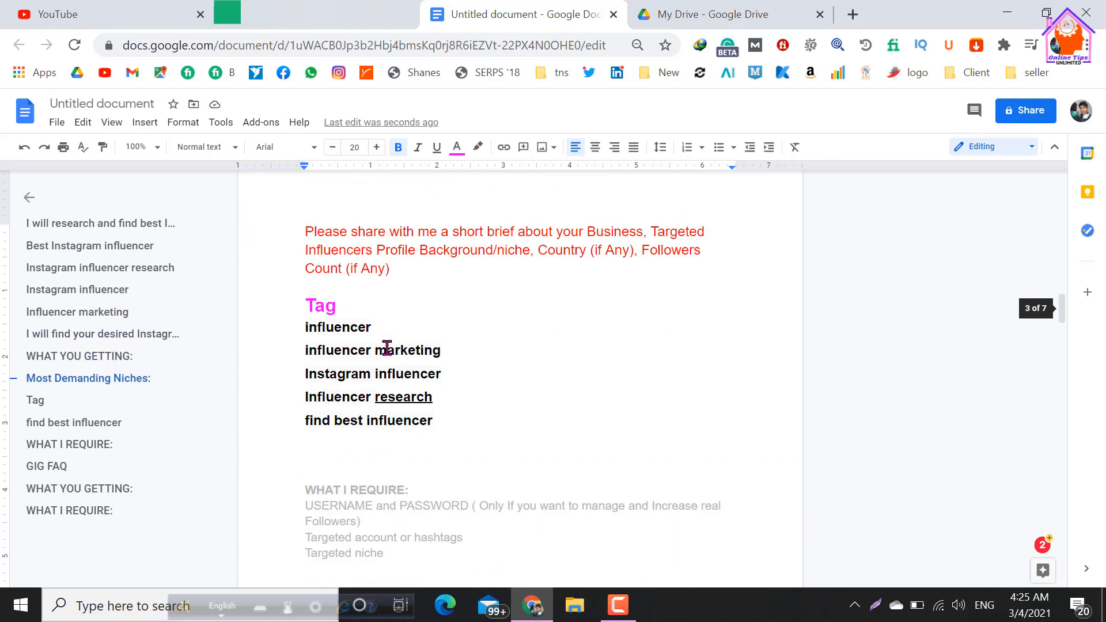
{"action": "left_click", "coordinate": [304, 231]}
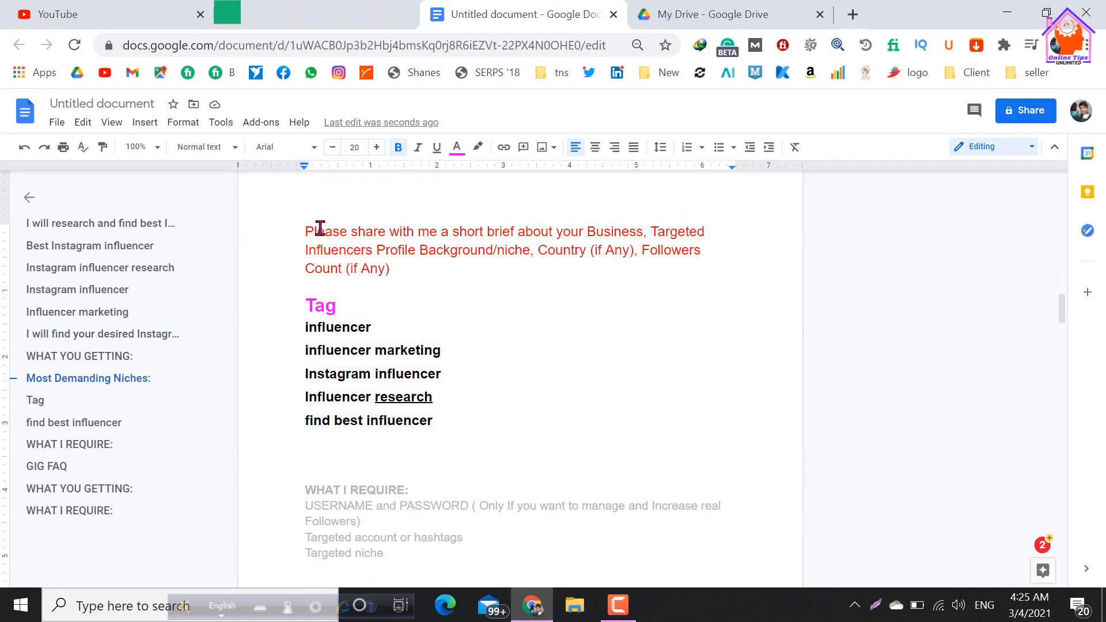
{"action": "left_click_drag", "start_coordinate": [397, 249], "coordinate": [495, 276]}
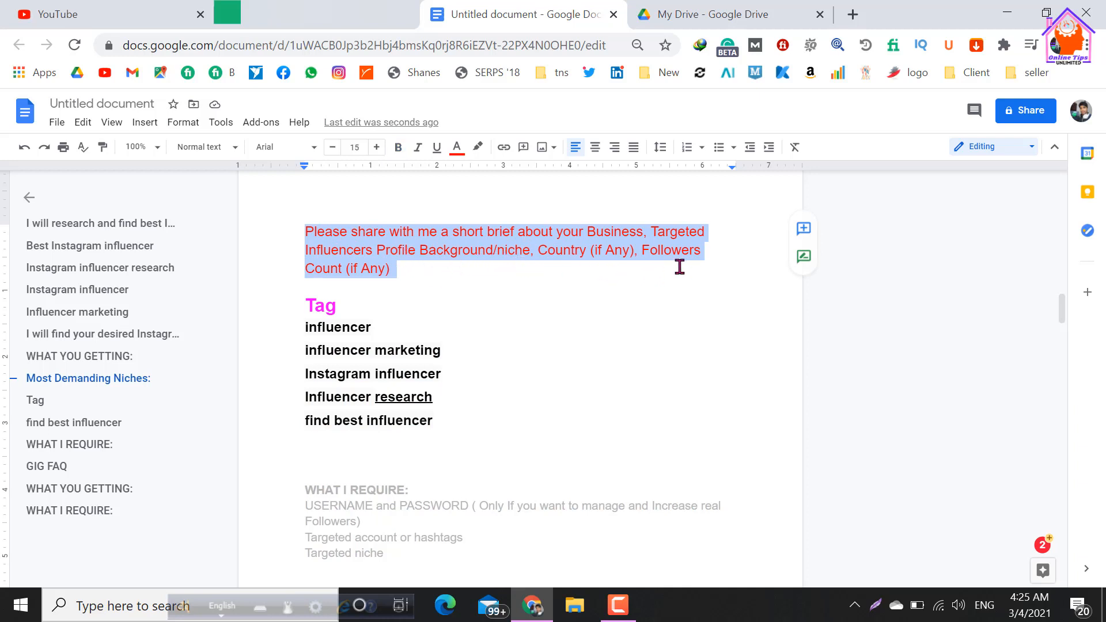
{"action": "right_click", "coordinate": [382, 242]}
{"action": "left_click", "coordinate": [416, 215]}
Switch back to the Fiverr gig requirements and paste the copied paragraph as the question, removing the blank line and ending it with a period.
{"action": "key", "text": "ctrl+shift+Tab"}
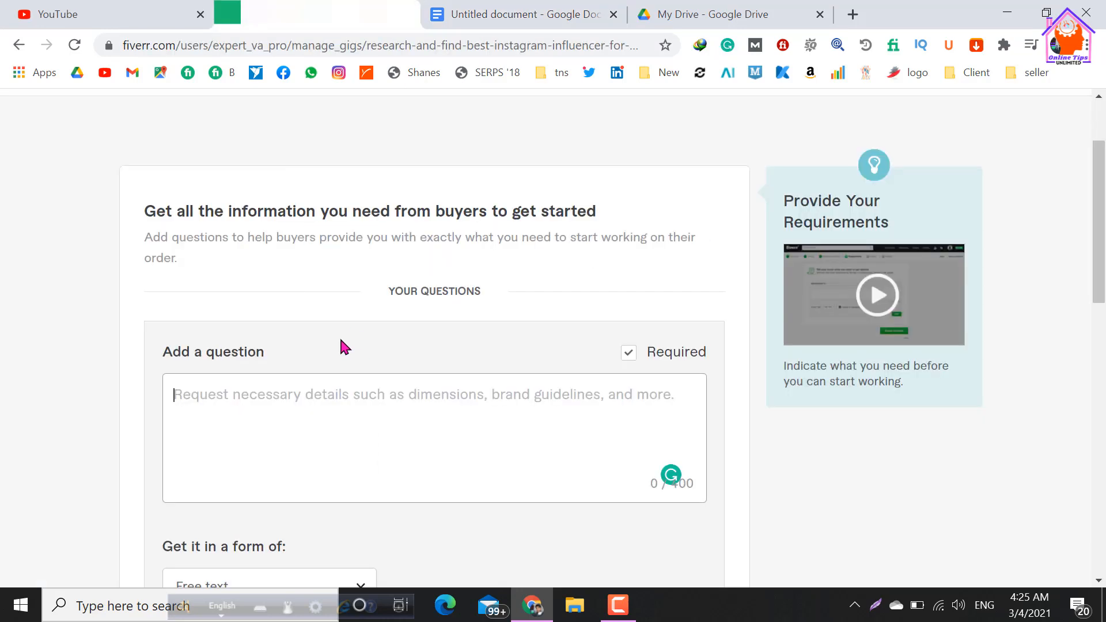
{"action": "right_click", "coordinate": [271, 404]}
{"action": "left_click", "coordinate": [315, 244]}
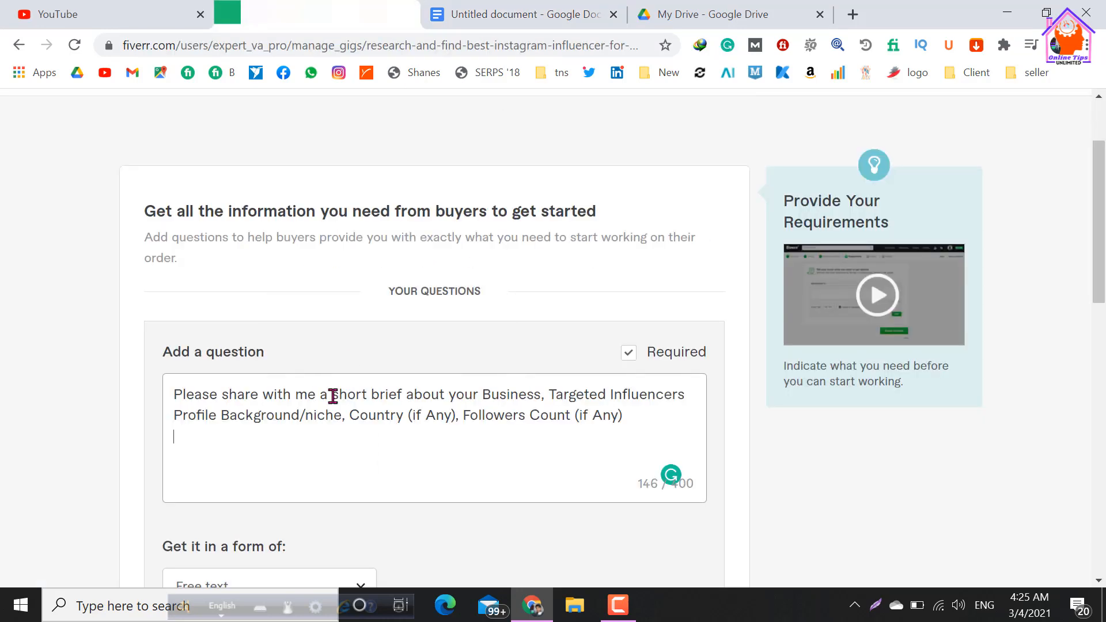
{"action": "key", "text": "BackSpace"}
Try the Multiple choice answer form and its option to choose more than one answer, and return the question's form to Free text.
{"action": "scroll", "coordinate": [354, 455], "scroll_direction": "down", "scroll_amount": 3}
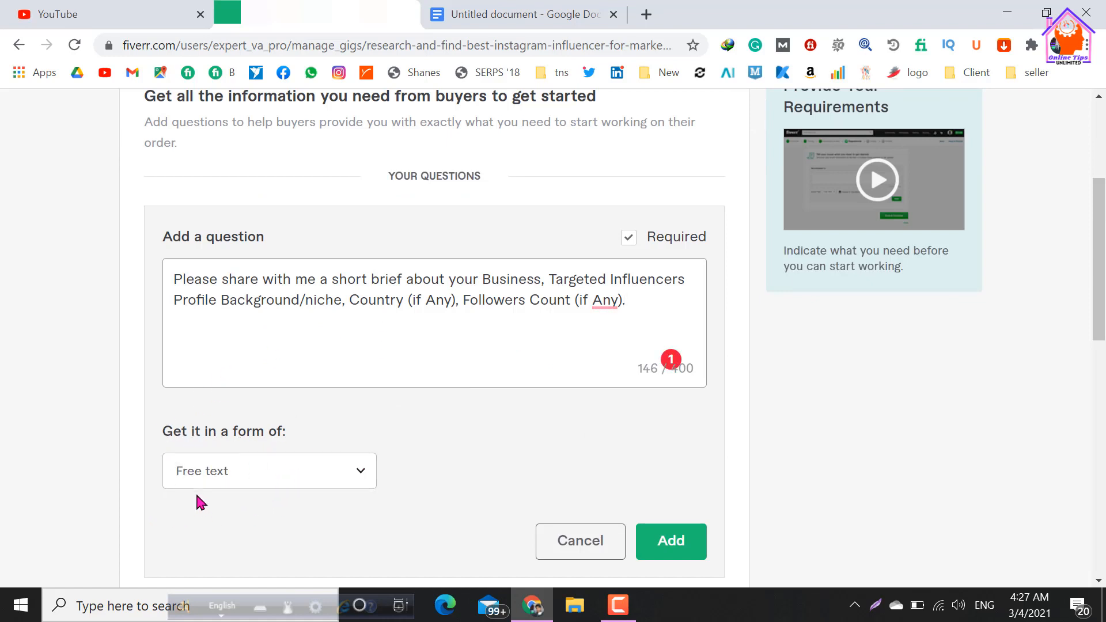
{"action": "left_click", "coordinate": [353, 475]}
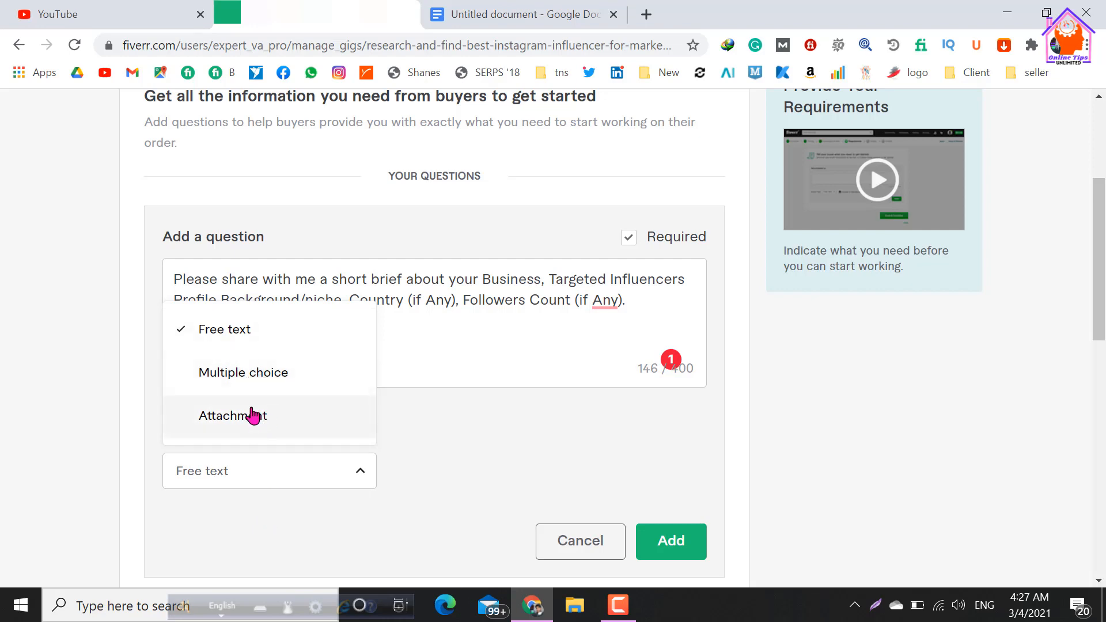
{"action": "left_click", "coordinate": [249, 380]}
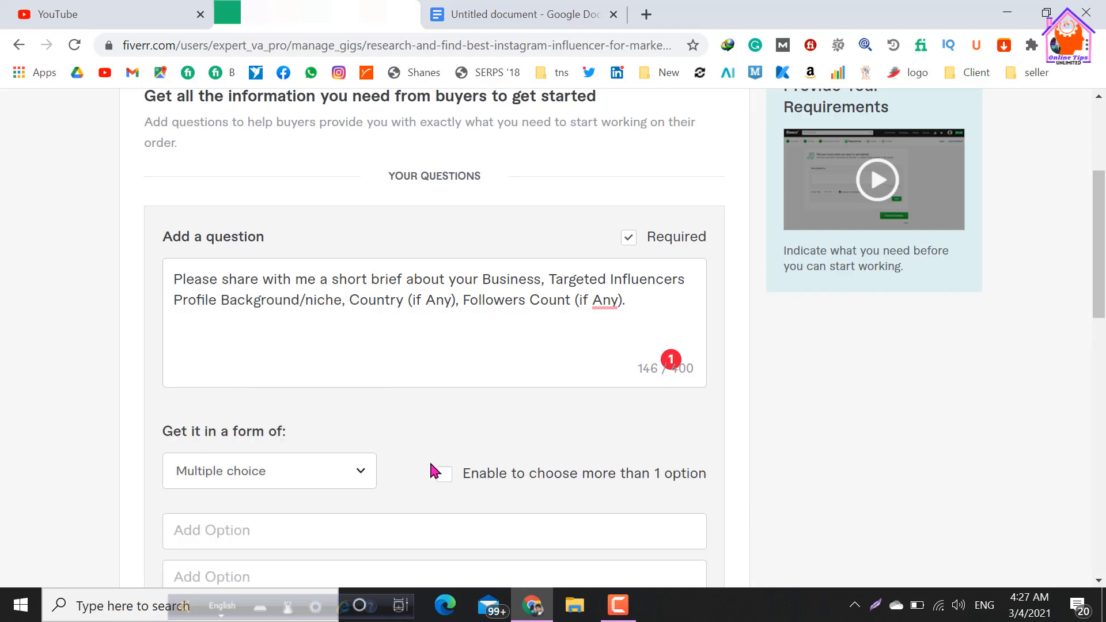
{"action": "scroll", "coordinate": [382, 436], "scroll_direction": "down", "scroll_amount": 2}
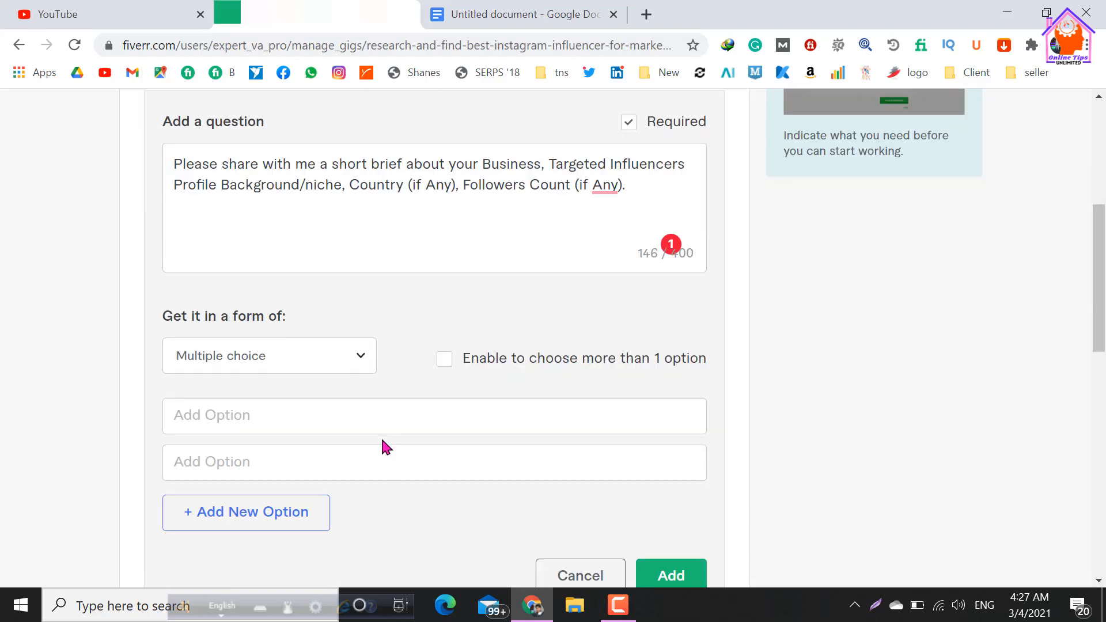
{"action": "left_click", "coordinate": [284, 416]}
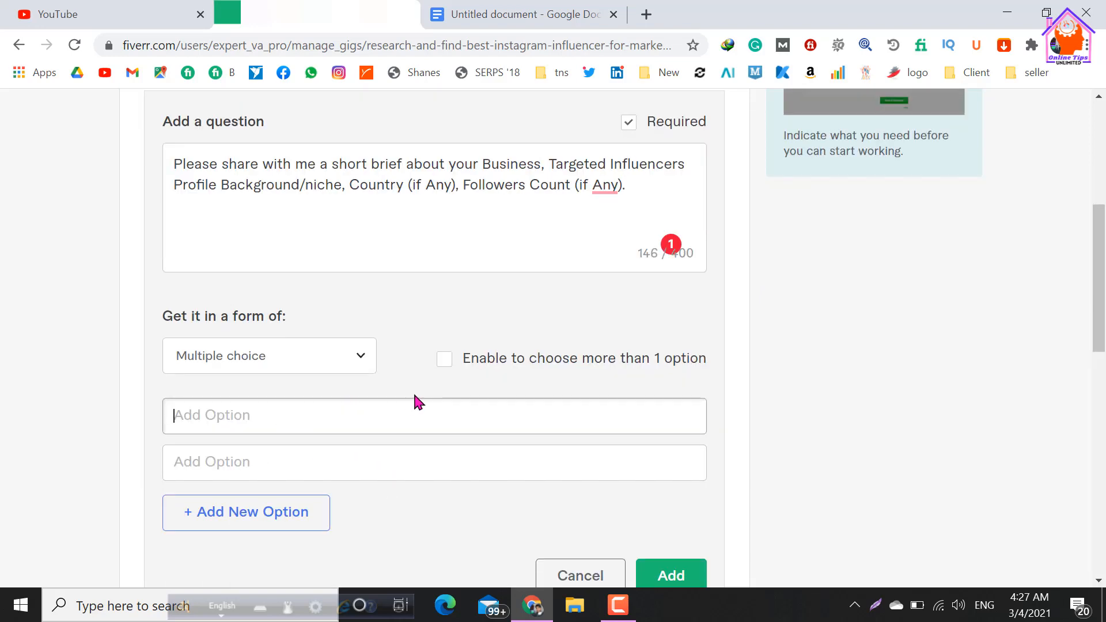
{"action": "left_click", "coordinate": [442, 364]}
{"action": "left_click", "coordinate": [444, 363]}
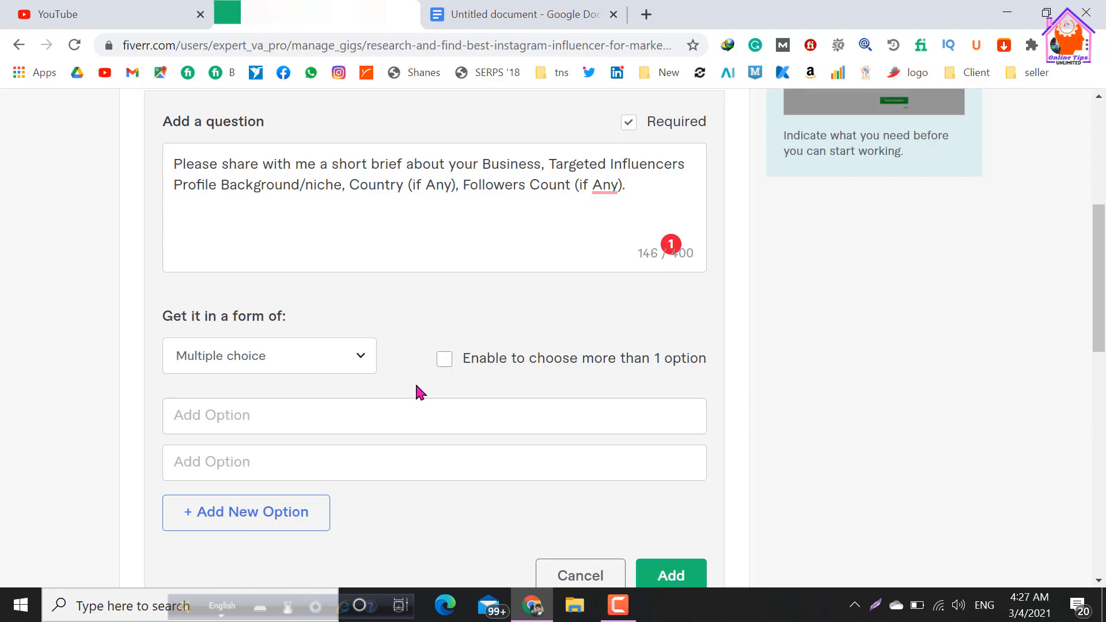
{"action": "scroll", "coordinate": [323, 425], "scroll_direction": "down", "scroll_amount": 2}
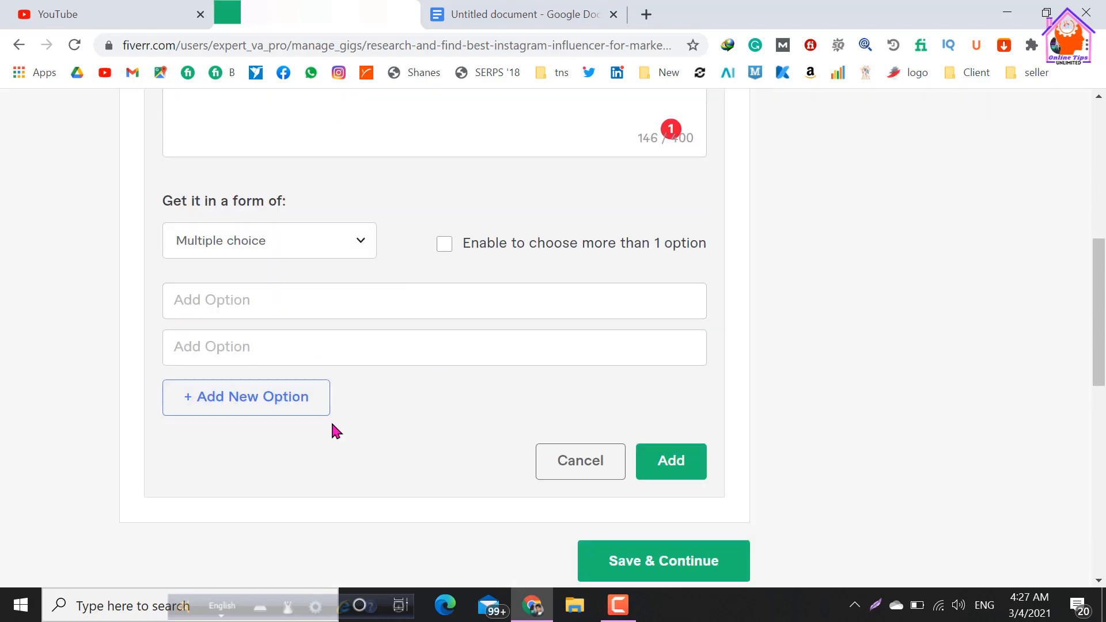
{"action": "scroll", "coordinate": [332, 428], "scroll_direction": "up", "scroll_amount": 2}
{"action": "left_click", "coordinate": [352, 369]}
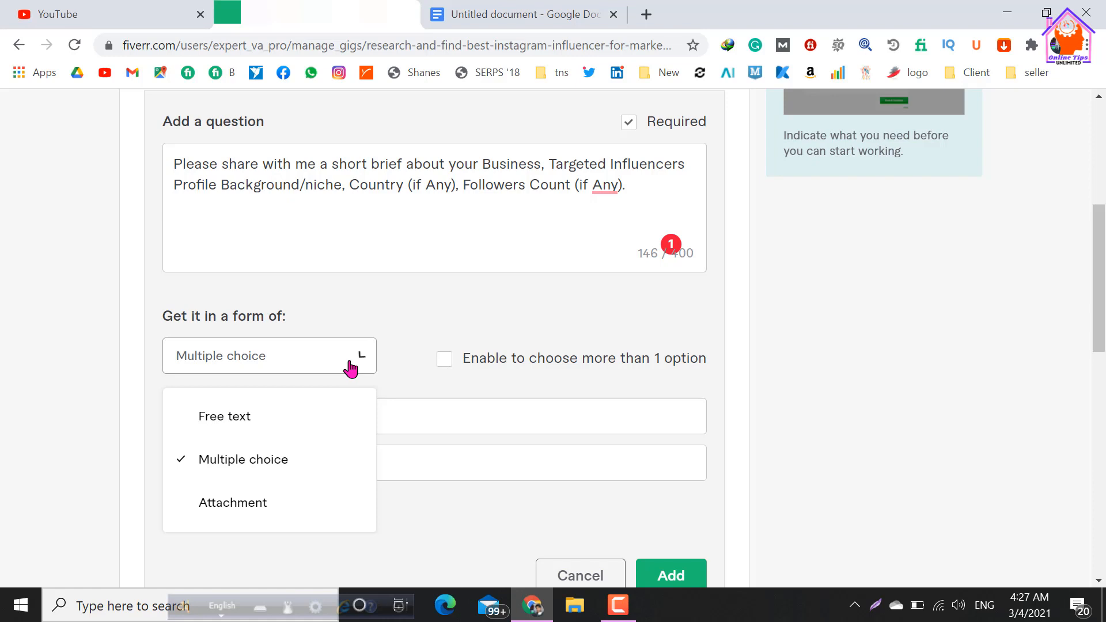
{"action": "left_click", "coordinate": [253, 417]}
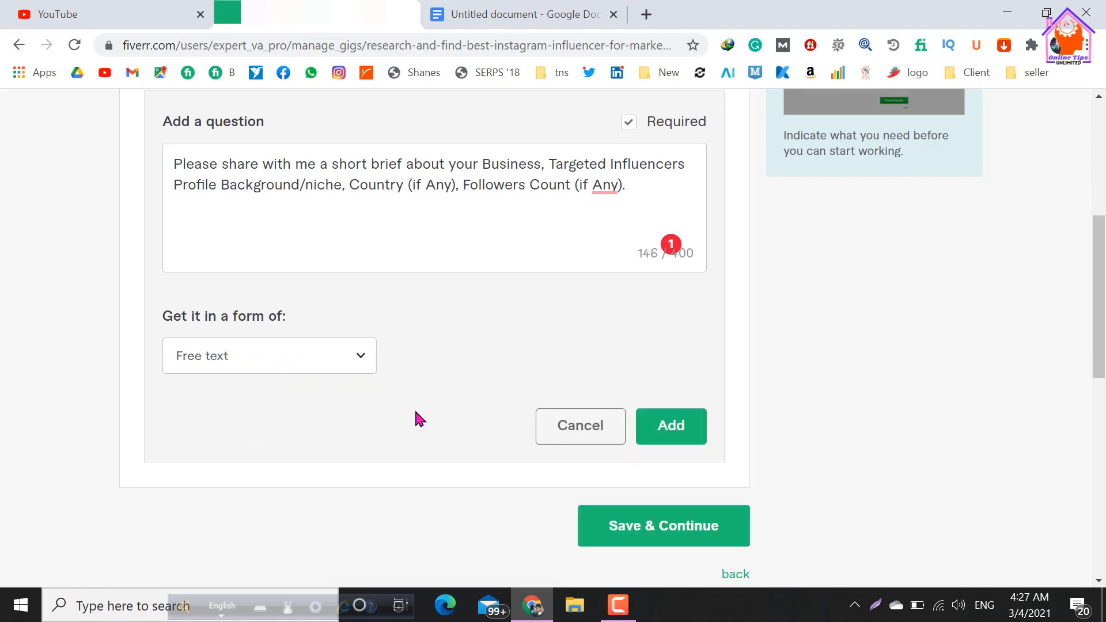
Correct both "(if Any)" phrases in the question to lowercase "(if any)".
{"action": "scroll", "coordinate": [415, 418], "scroll_direction": "up", "scroll_amount": 2}
{"action": "mouse_move", "coordinate": [604, 302]}
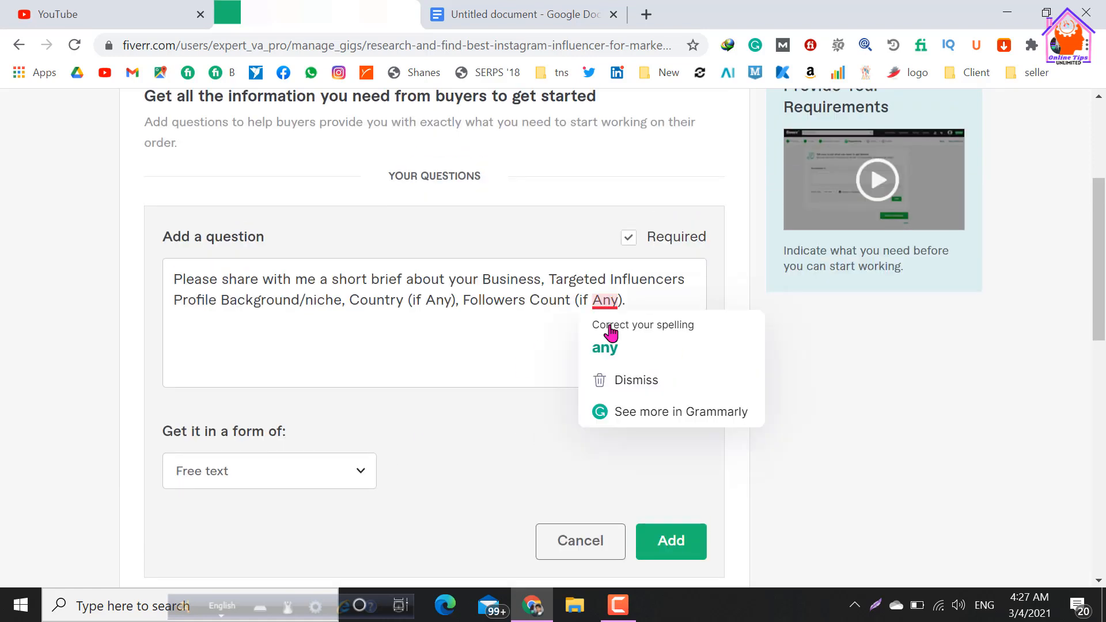
{"action": "left_click", "coordinate": [605, 347]}
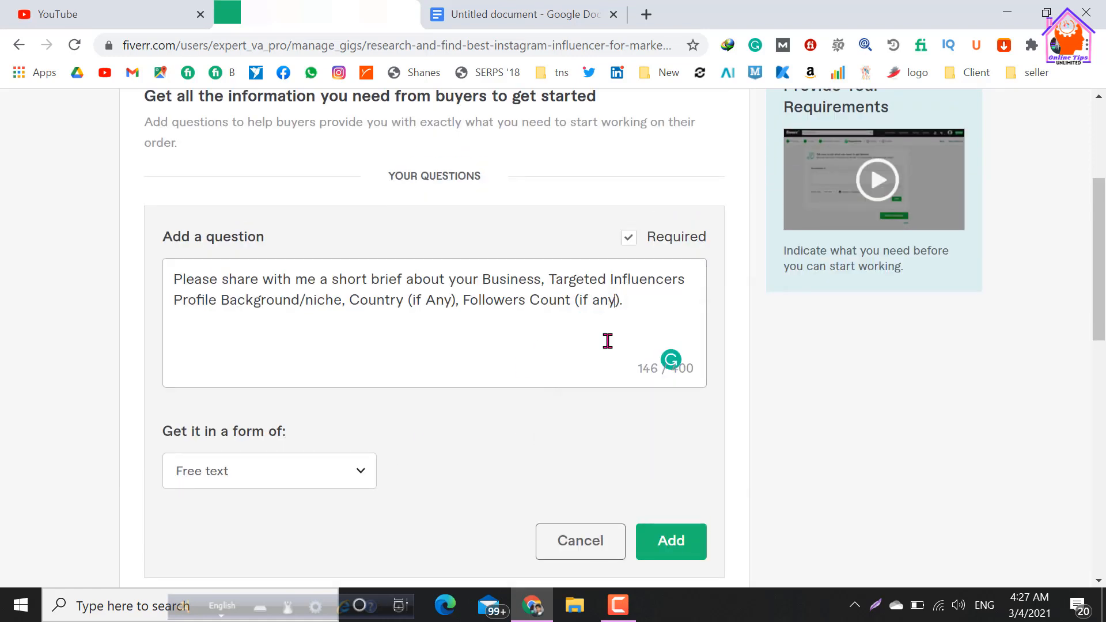
{"action": "left_click", "coordinate": [435, 299]}
{"action": "key", "text": "BackSpace"}
{"action": "type", "text": "a"}
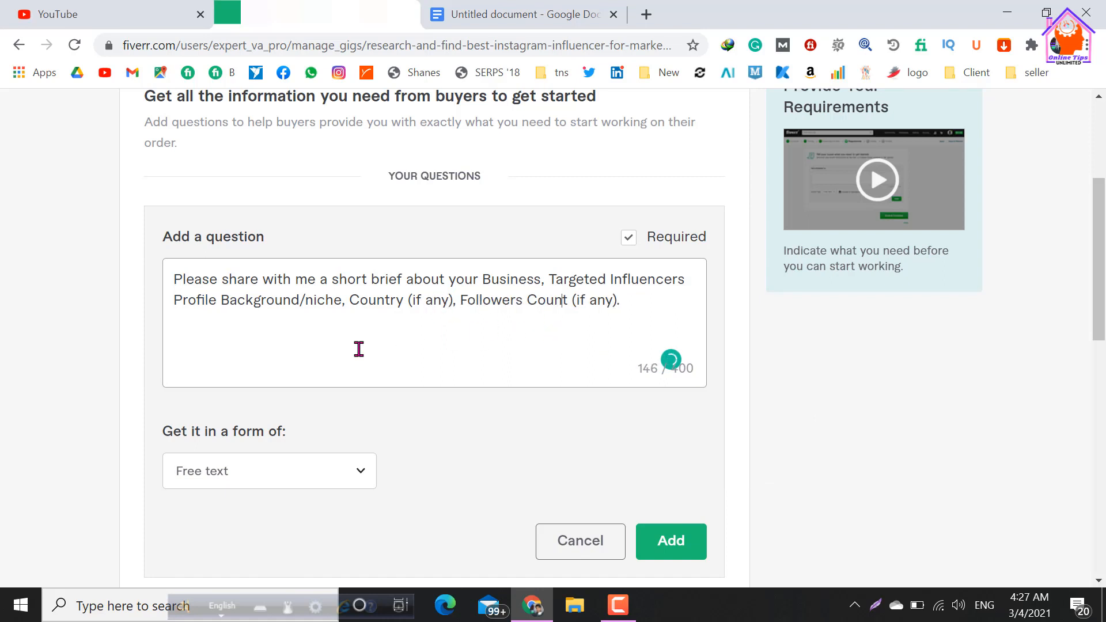
Add the free-text question to the buyer requirements as a required one, and save and continue to the gig gallery.
{"action": "left_click", "coordinate": [629, 238]}
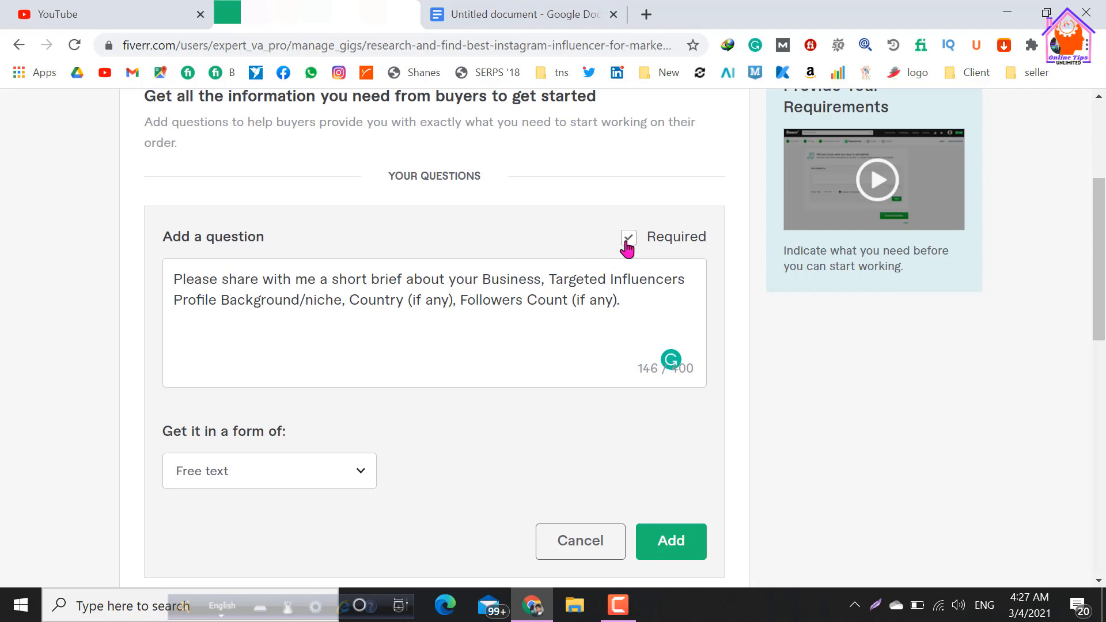
{"action": "scroll", "coordinate": [450, 423], "scroll_direction": "down", "scroll_amount": 2}
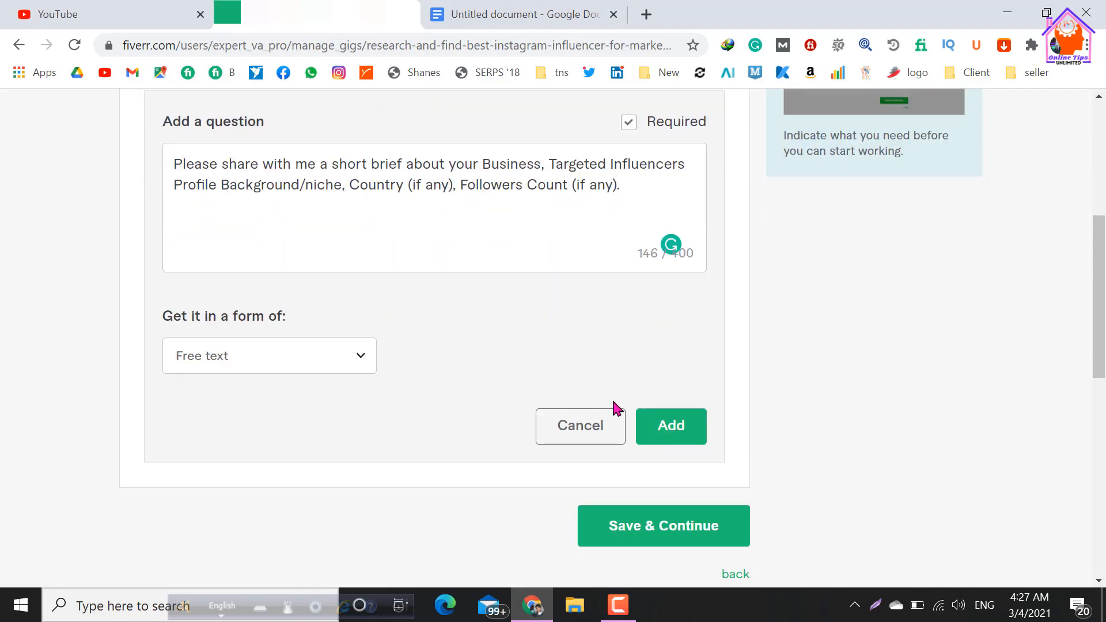
{"action": "left_click", "coordinate": [668, 425]}
{"action": "scroll", "coordinate": [499, 393], "scroll_direction": "up", "scroll_amount": 2}
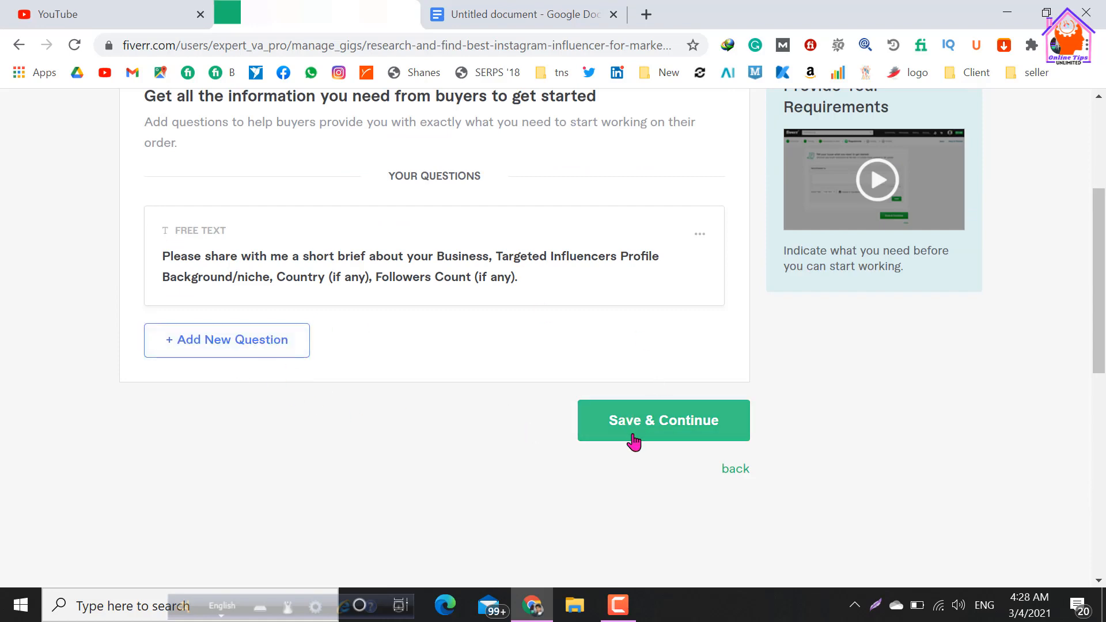
{"action": "scroll", "coordinate": [603, 430], "scroll_direction": "up", "scroll_amount": 2}
{"action": "scroll", "coordinate": [623, 446], "scroll_direction": "down", "scroll_amount": 2}
{"action": "left_click", "coordinate": [624, 443]}
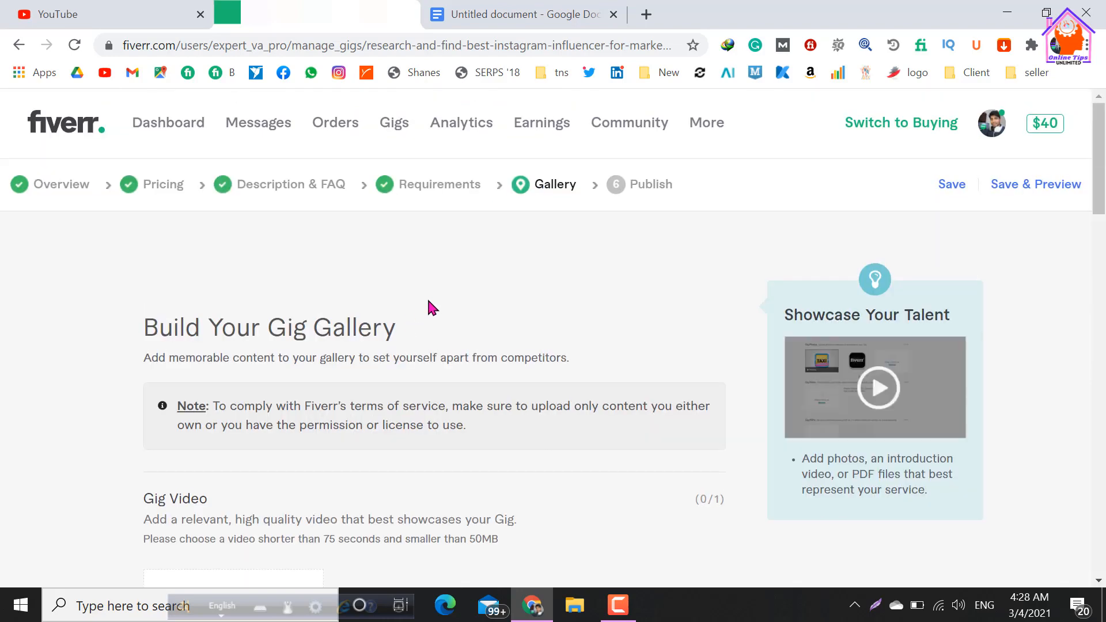
Review the gallery's terms-of-service note, the Gig Video limits and the Gig Photos upload guidelines.
{"action": "scroll", "coordinate": [425, 303], "scroll_direction": "down", "scroll_amount": 2}
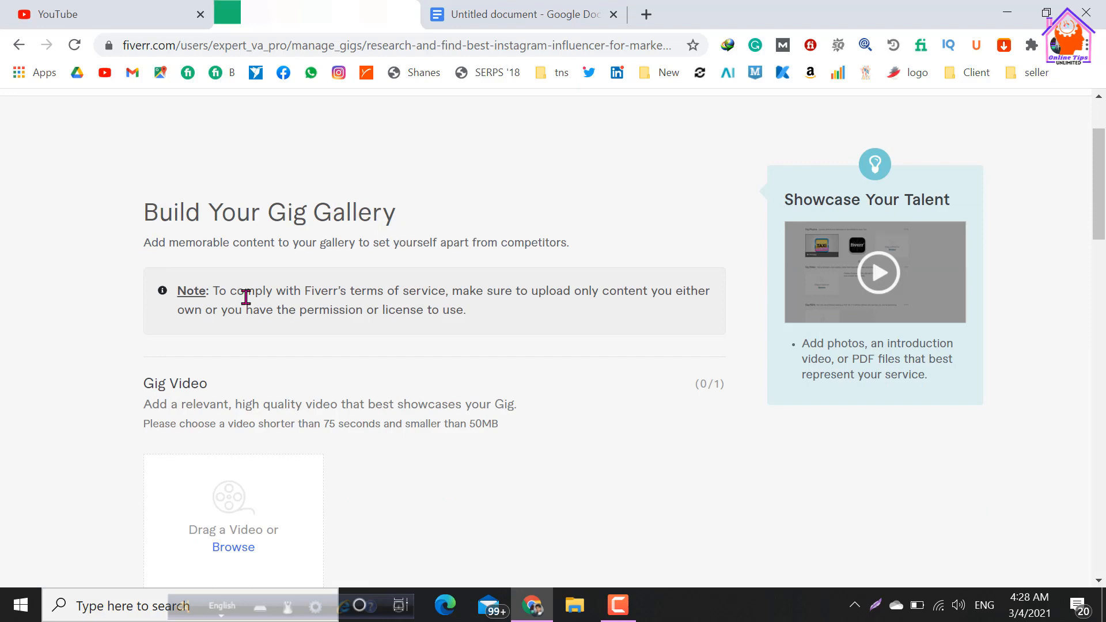
{"action": "scroll", "coordinate": [212, 293], "scroll_direction": "down", "scroll_amount": 2}
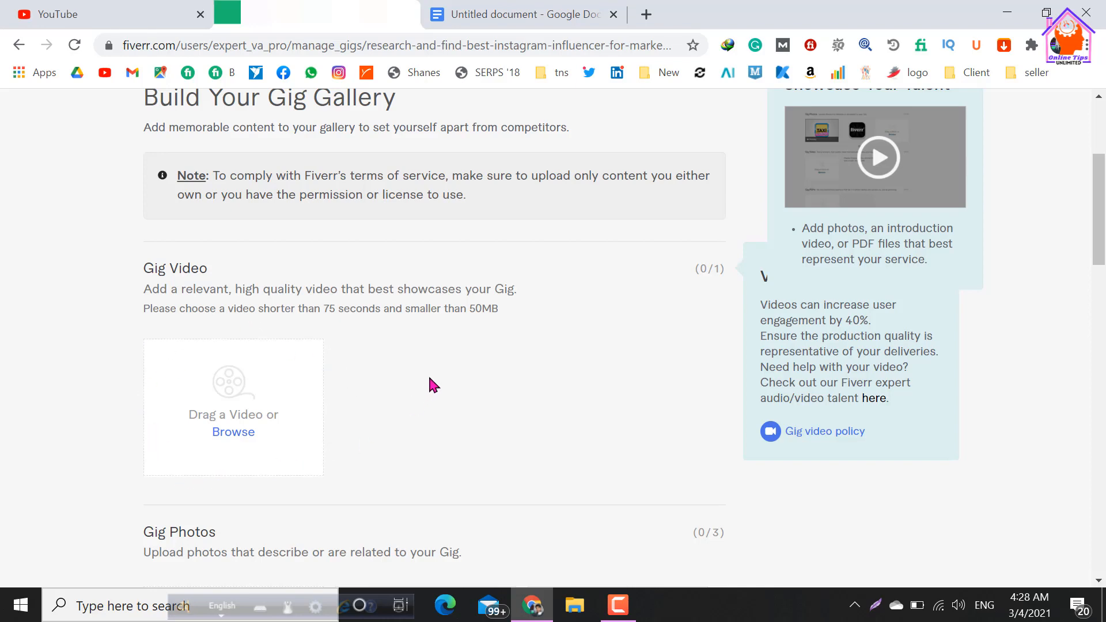
{"action": "scroll", "coordinate": [427, 377], "scroll_direction": "down", "scroll_amount": 3}
{"action": "scroll", "coordinate": [353, 392], "scroll_direction": "down", "scroll_amount": 3}
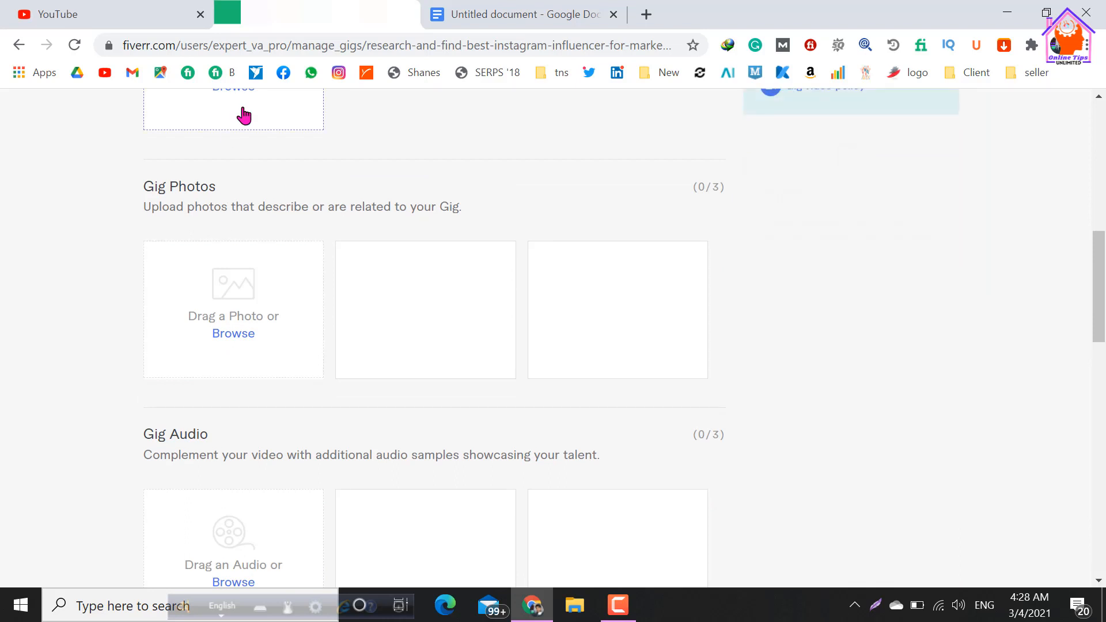
{"action": "mouse_move", "coordinate": [237, 321]}
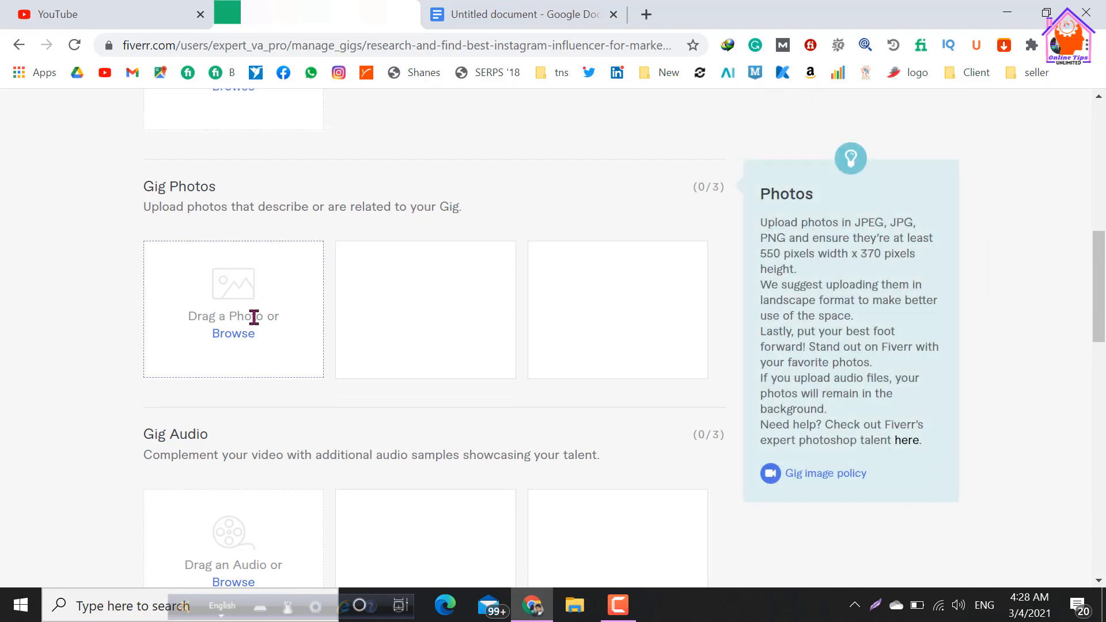
{"action": "scroll", "coordinate": [291, 173], "scroll_direction": "up", "scroll_amount": 4}
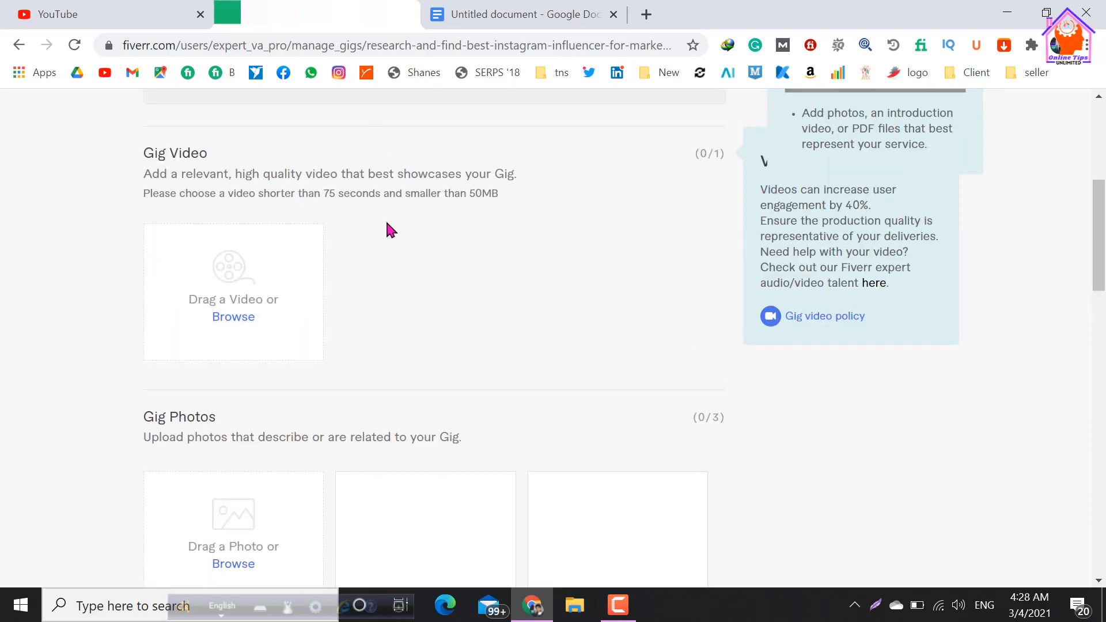
{"action": "scroll", "coordinate": [309, 271], "scroll_direction": "down", "scroll_amount": 4}
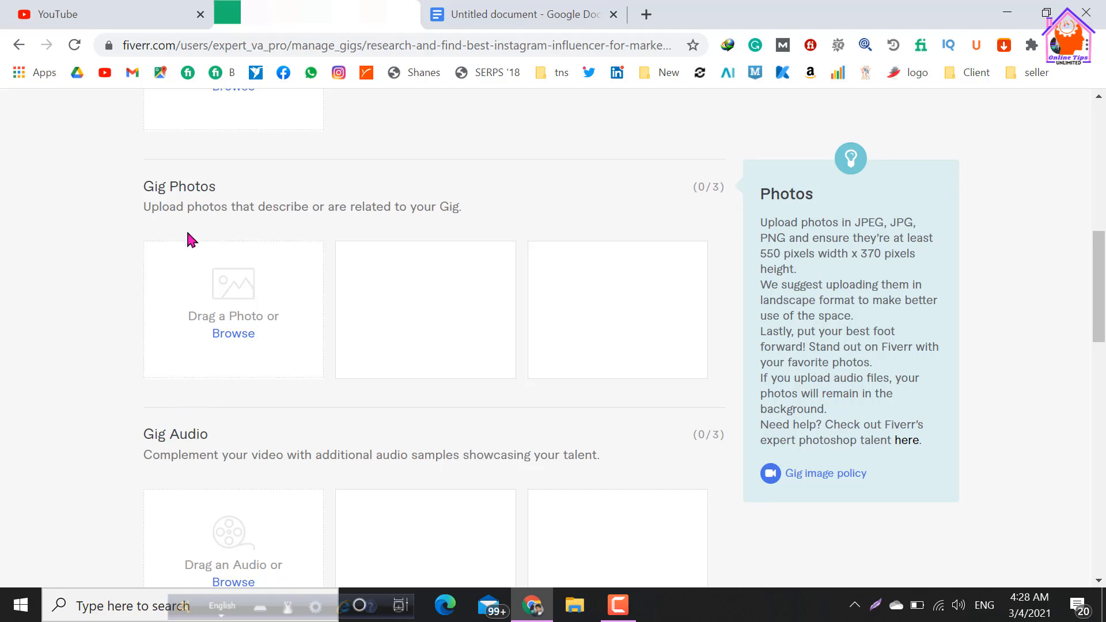
Upload the purple "I will Find The Best Instagram Influencers" image from the "Instagram gig image" folder in Downloads as the first gig photo.
{"action": "left_click", "coordinate": [239, 338]}
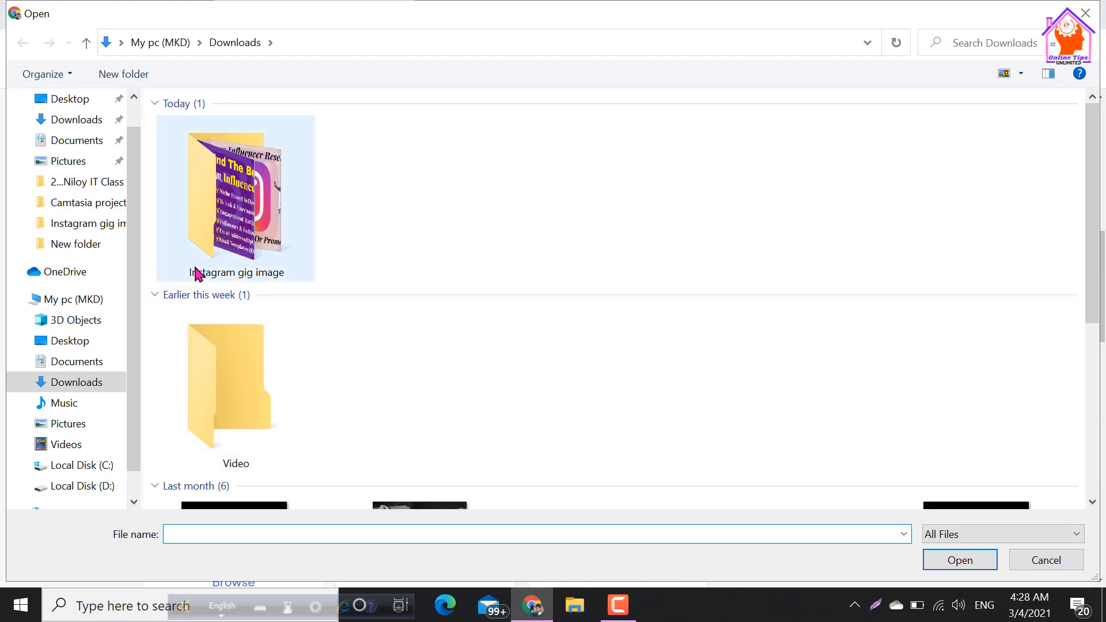
{"action": "double_click", "coordinate": [178, 183]}
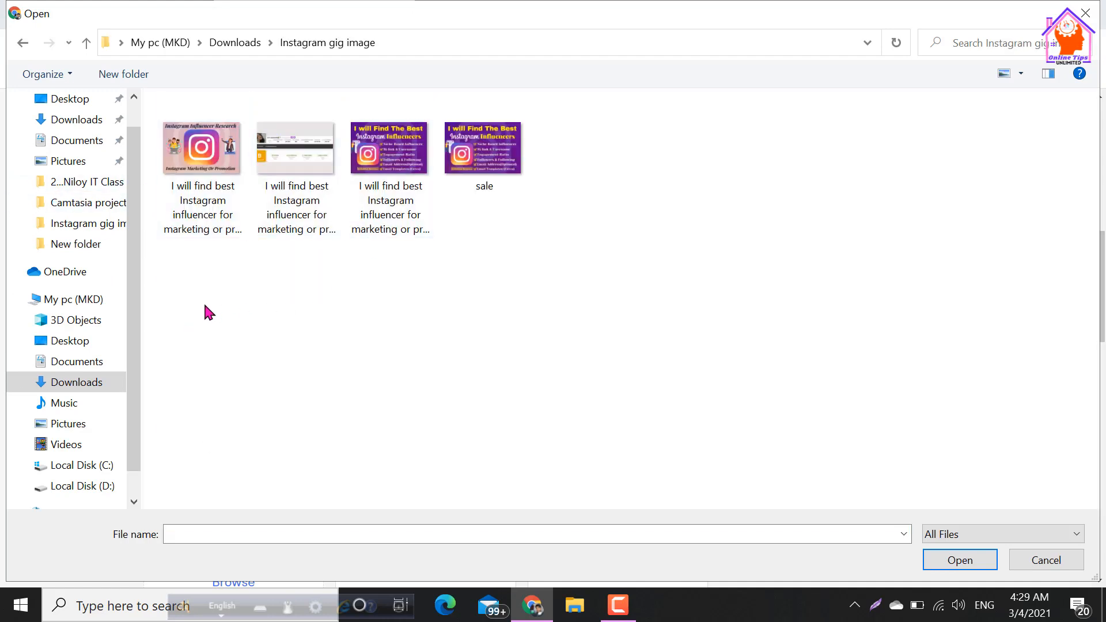
{"action": "left_click", "coordinate": [391, 222]}
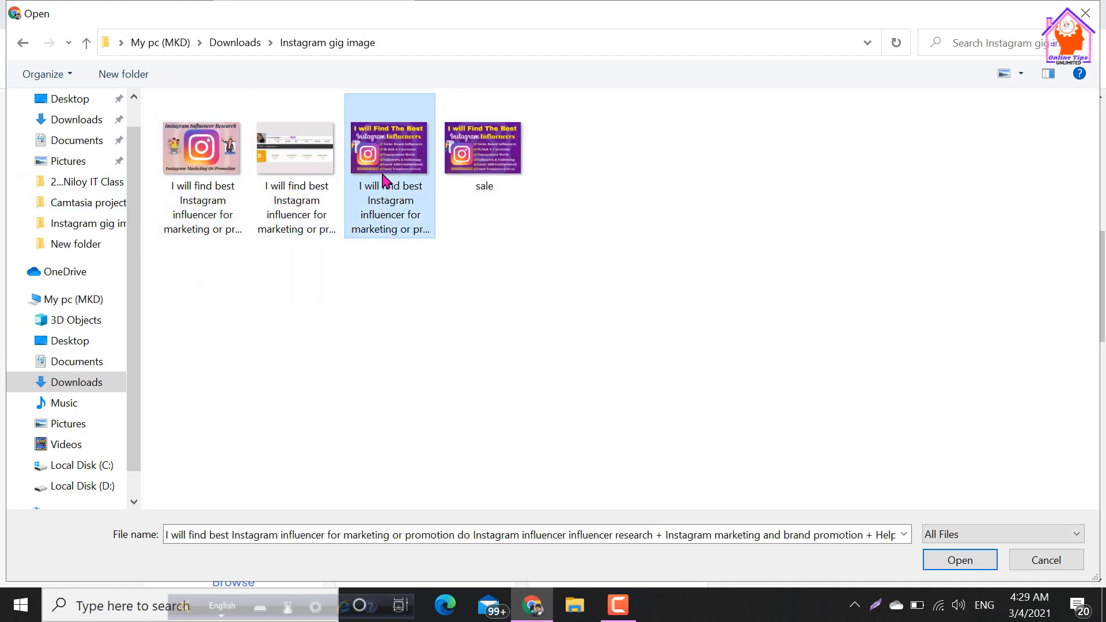
{"action": "left_click", "coordinate": [958, 562]}
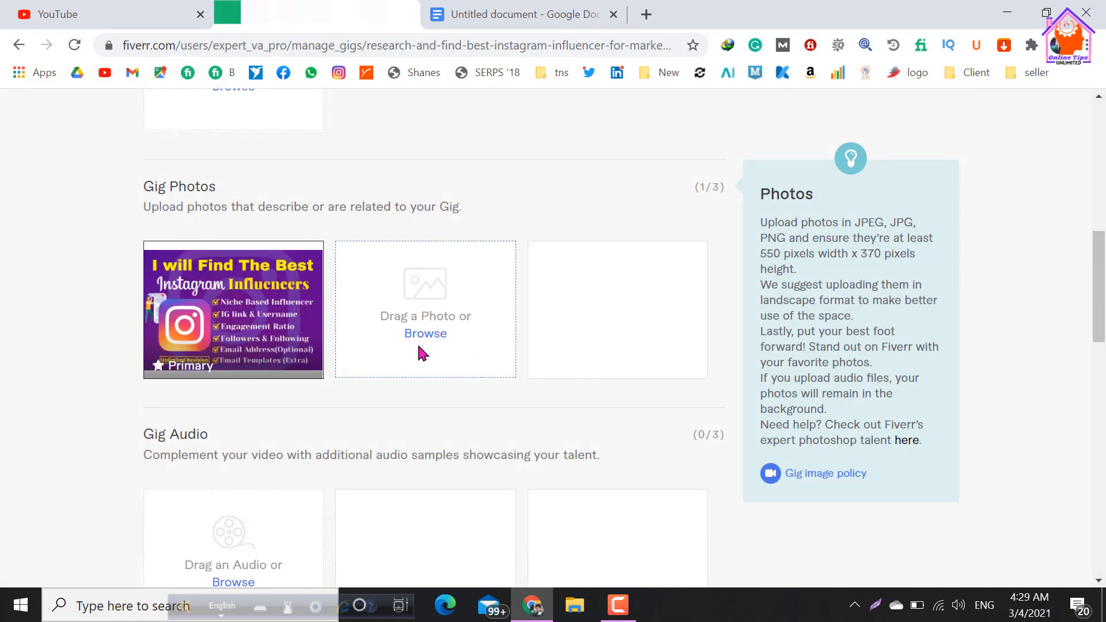
{"action": "scroll", "coordinate": [423, 342], "scroll_direction": "down", "scroll_amount": 2}
{"action": "scroll", "coordinate": [424, 349], "scroll_direction": "up", "scroll_amount": 2}
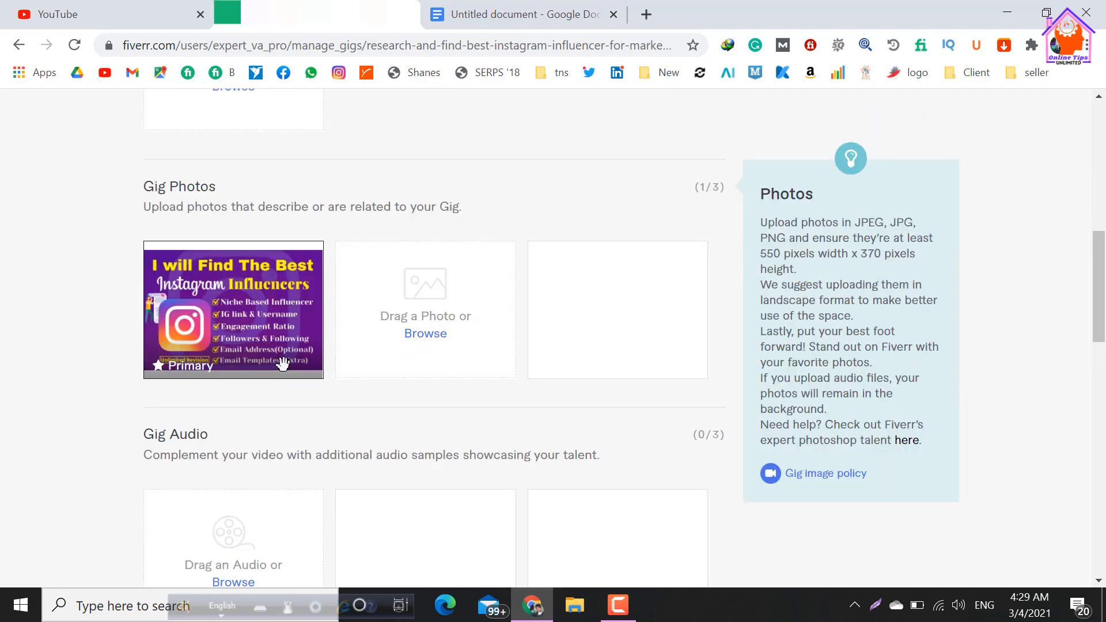
Upload the pink "Instagram Influencer Research" image and the influencer statistics screenshot as the second and third gig photos.
{"action": "mouse_move", "coordinate": [200, 326]}
{"action": "left_click", "coordinate": [433, 336]}
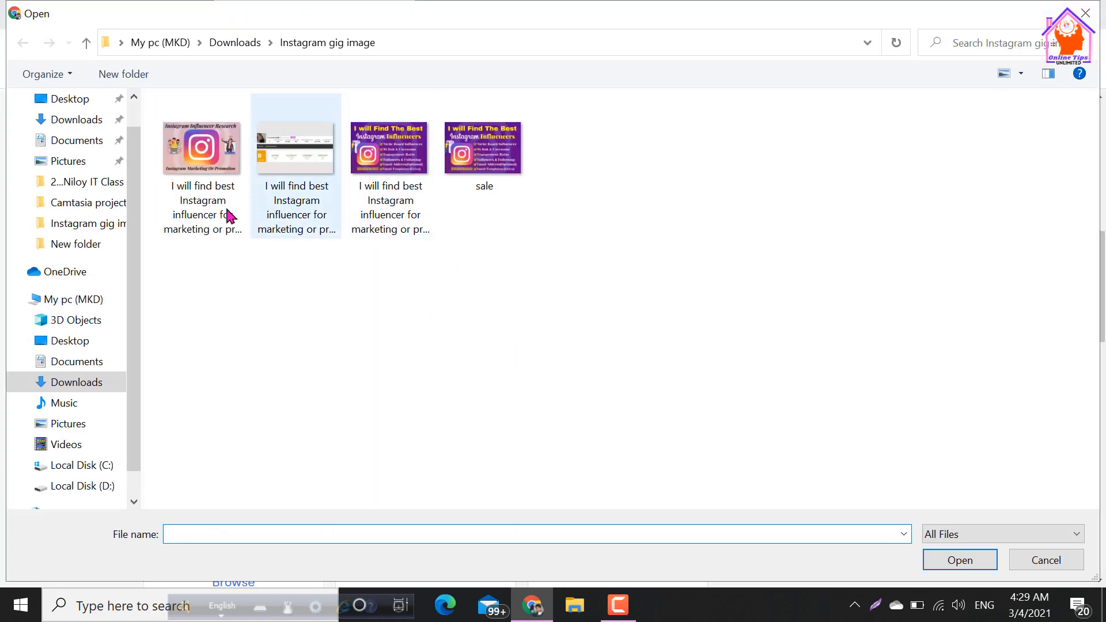
{"action": "left_click", "coordinate": [199, 180]}
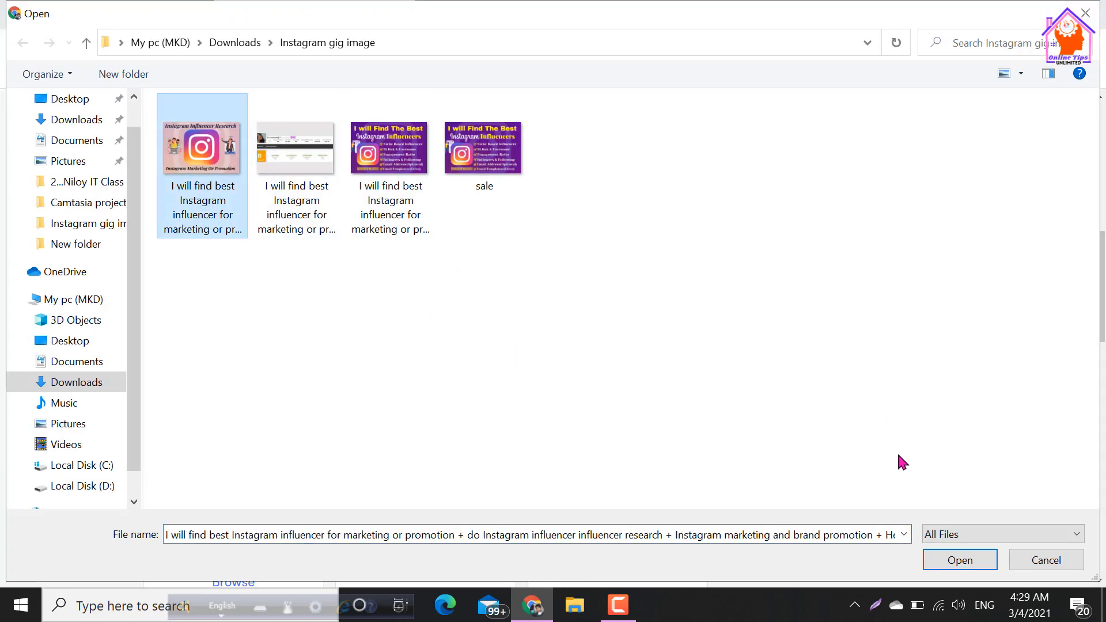
{"action": "left_click", "coordinate": [969, 565]}
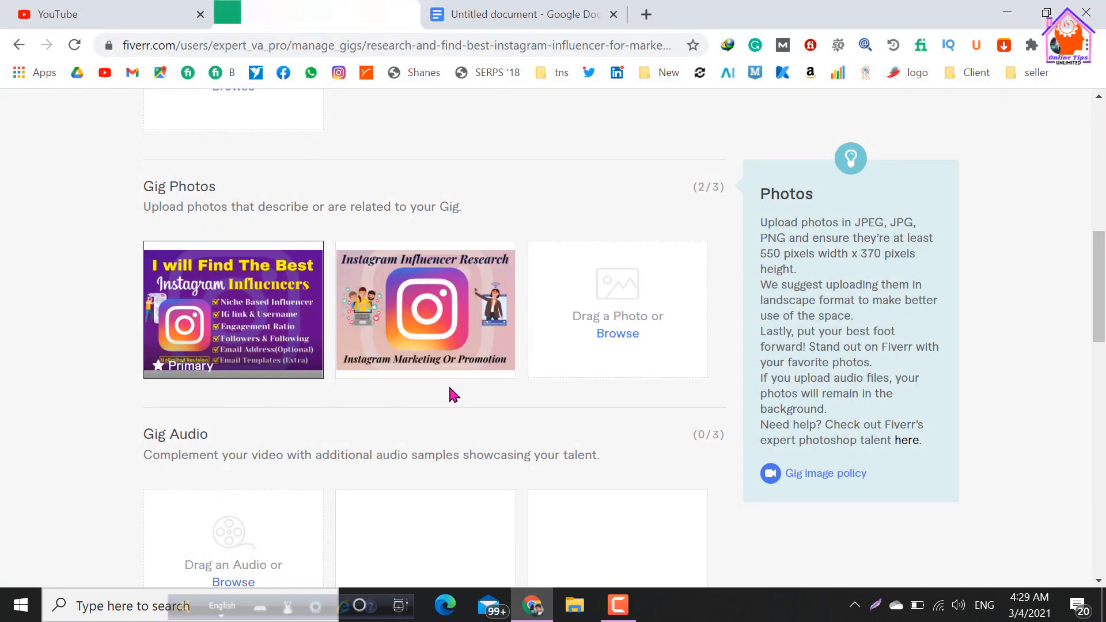
{"action": "left_click", "coordinate": [614, 339]}
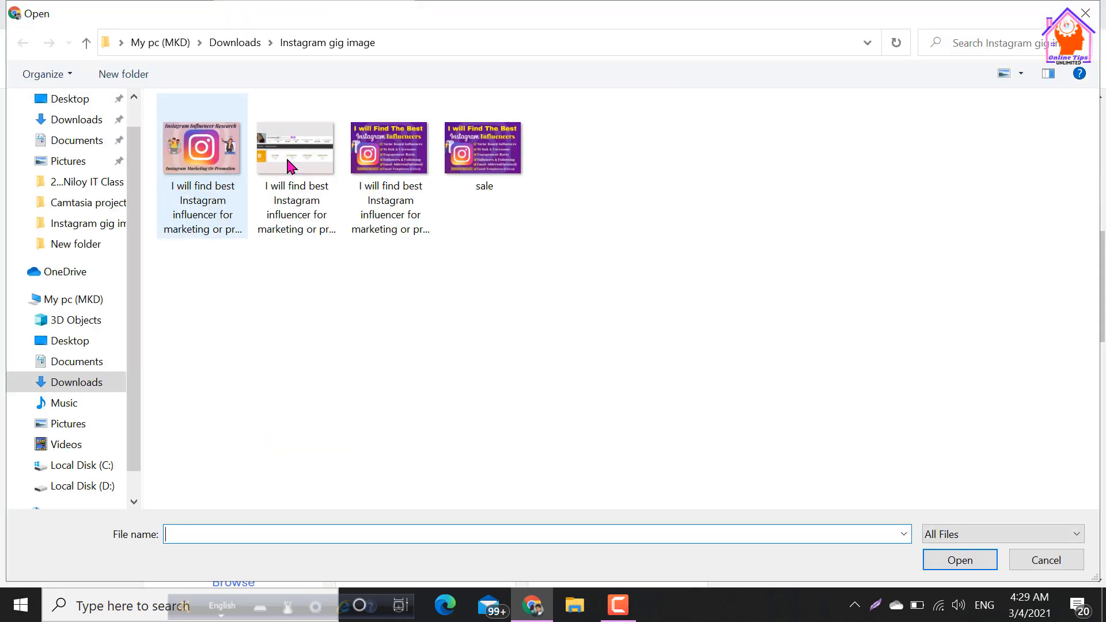
{"action": "left_click", "coordinate": [291, 167]}
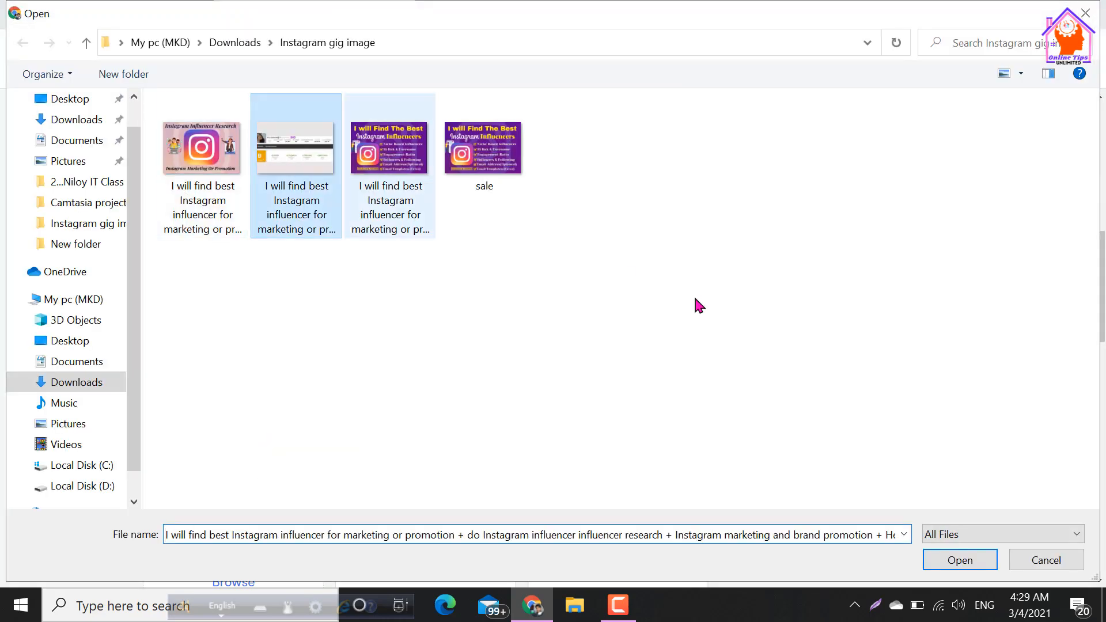
{"action": "left_click", "coordinate": [974, 558]}
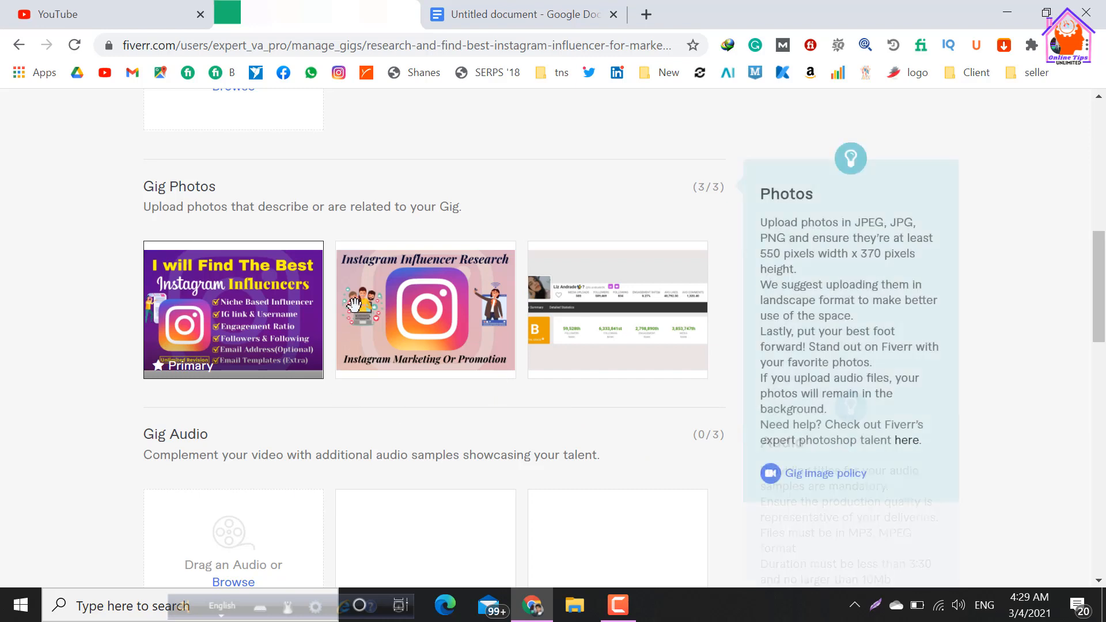
Review the three uploaded gig photos and the gallery's Gig Audio and Gig PDFs sections.
{"action": "scroll", "coordinate": [192, 375], "scroll_direction": "up", "scroll_amount": 2}
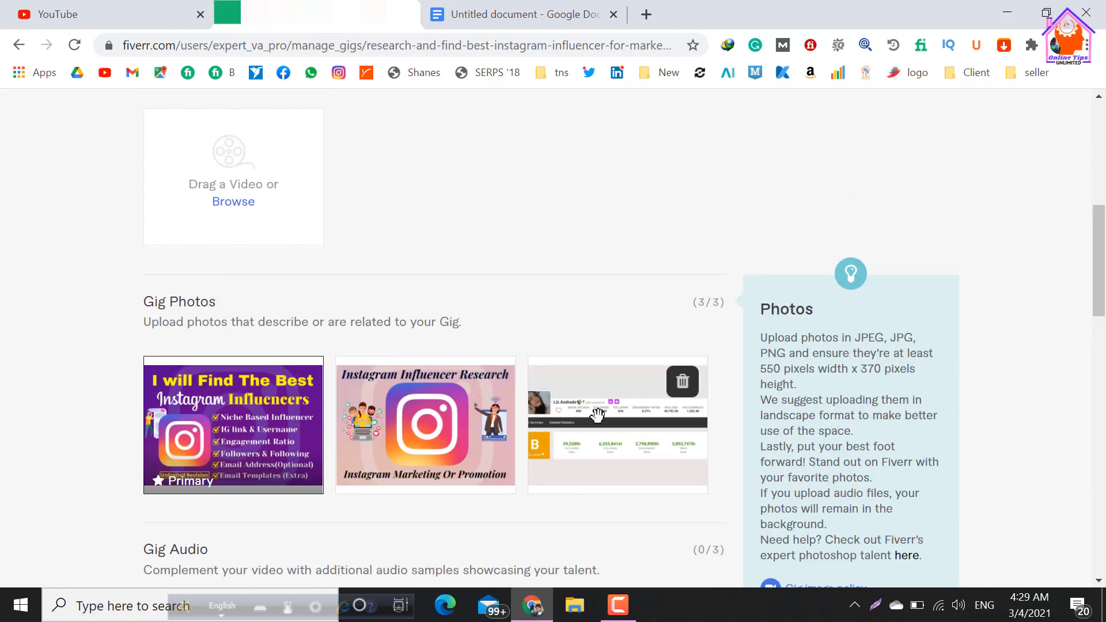
{"action": "scroll", "coordinate": [129, 218], "scroll_direction": "down", "scroll_amount": 6}
{"action": "scroll", "coordinate": [265, 250], "scroll_direction": "up", "scroll_amount": 2}
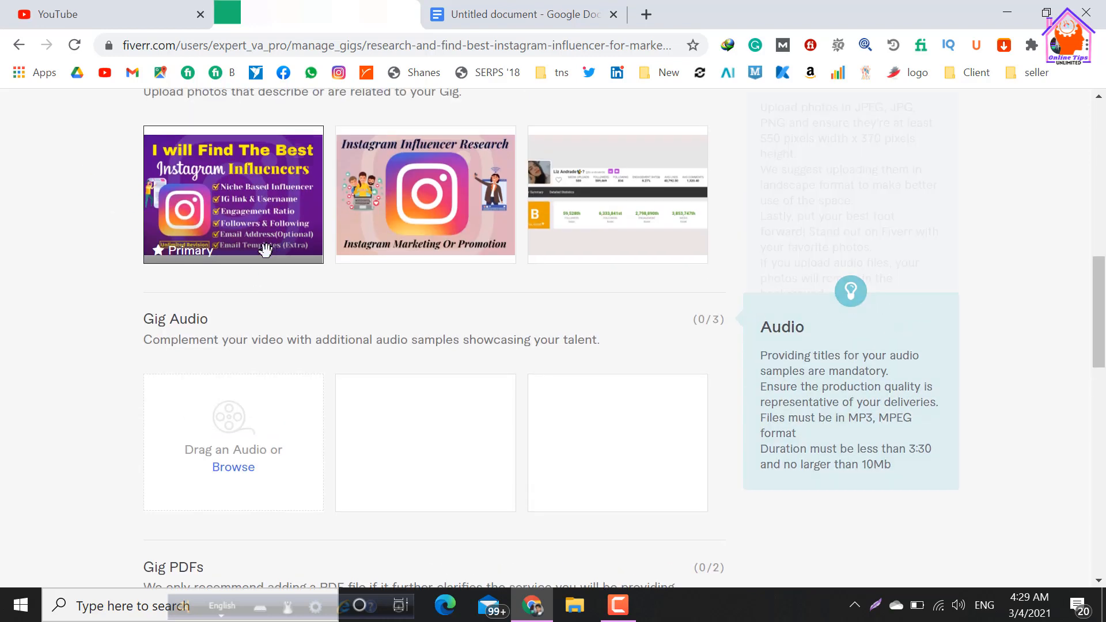
{"action": "scroll", "coordinate": [266, 250], "scroll_direction": "down", "scroll_amount": 2}
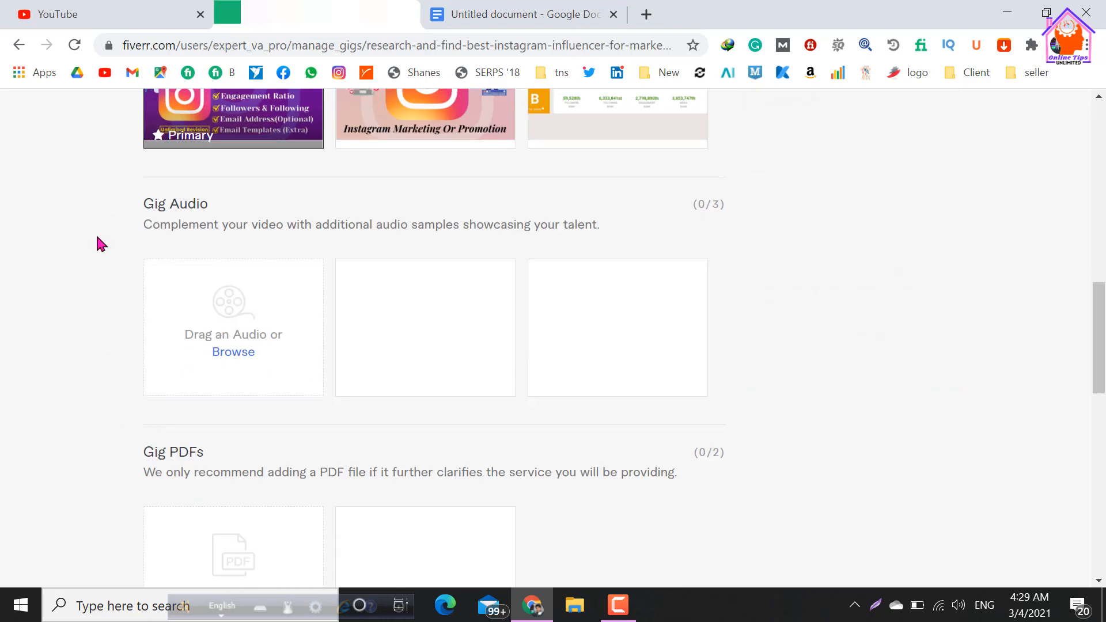
{"action": "scroll", "coordinate": [55, 326], "scroll_direction": "down", "scroll_amount": 4}
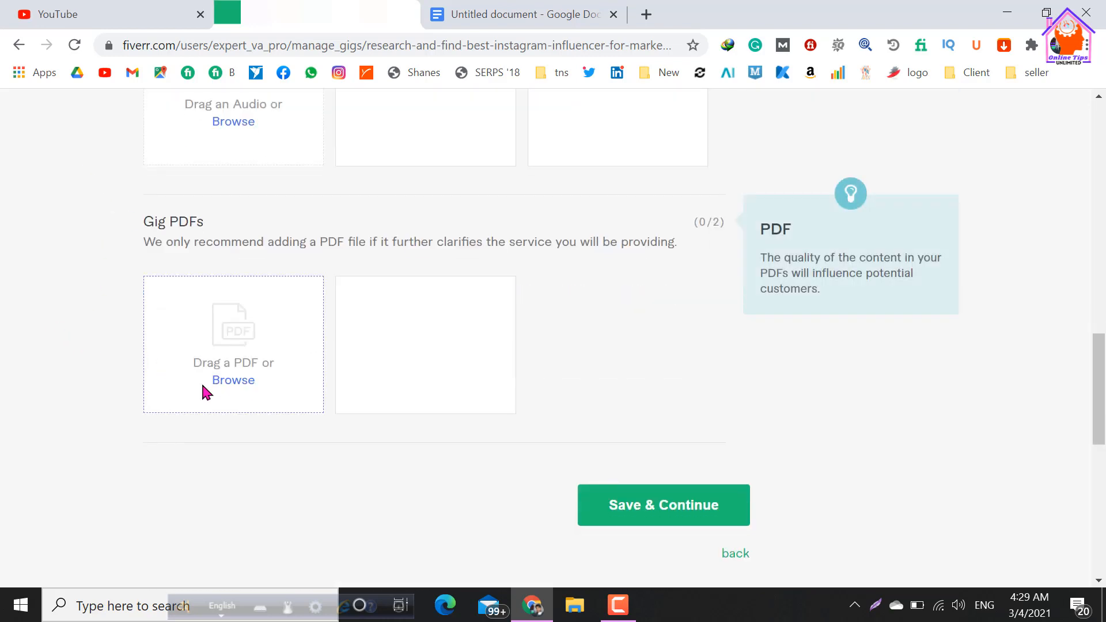
{"action": "scroll", "coordinate": [141, 399], "scroll_direction": "up", "scroll_amount": 2}
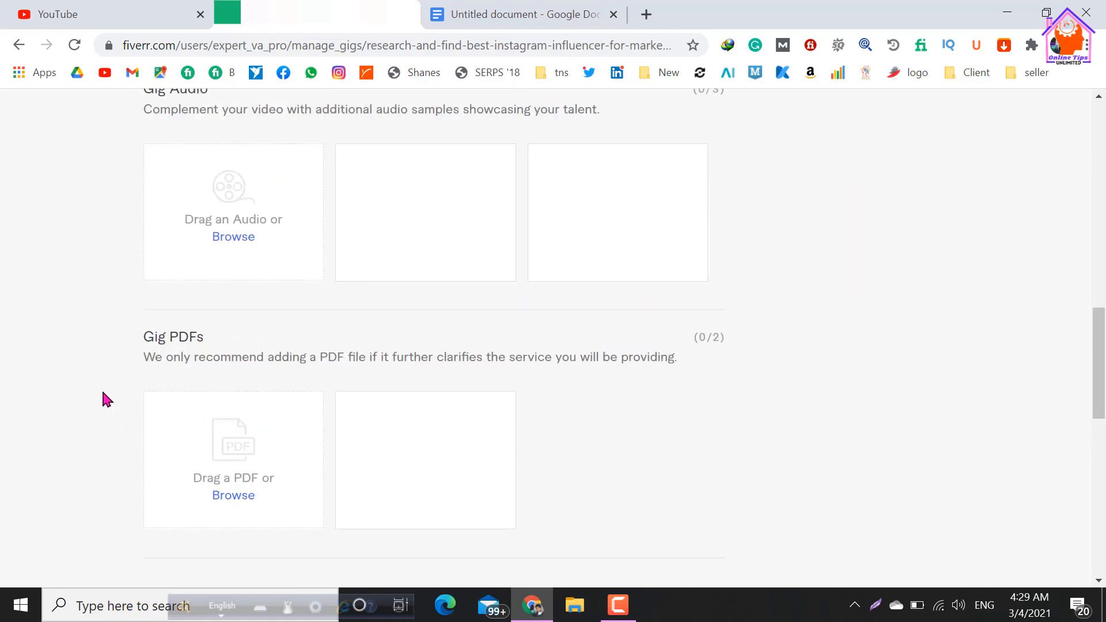
{"action": "scroll", "coordinate": [105, 398], "scroll_direction": "down", "scroll_amount": 2}
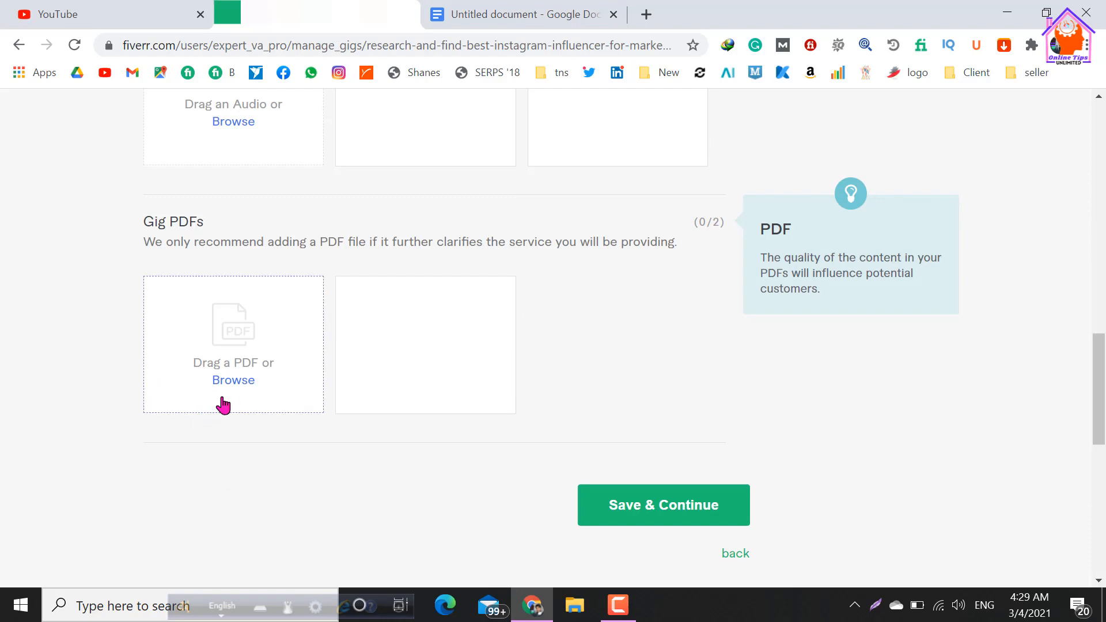
{"action": "scroll", "coordinate": [205, 343], "scroll_direction": "up", "scroll_amount": 2}
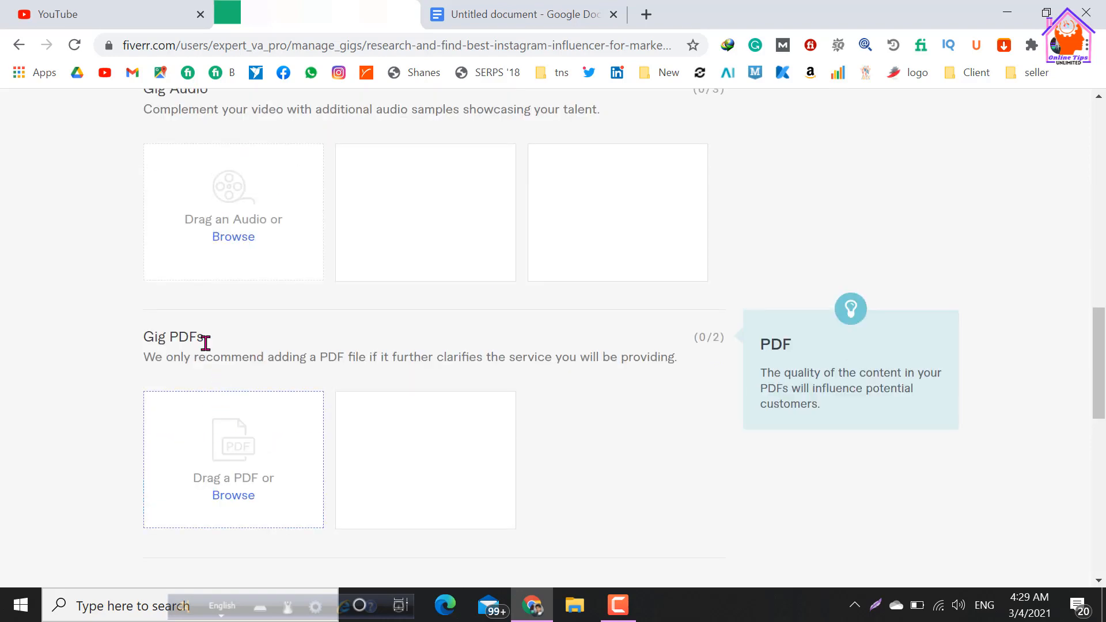
{"action": "scroll", "coordinate": [205, 291], "scroll_direction": "up", "scroll_amount": 5}
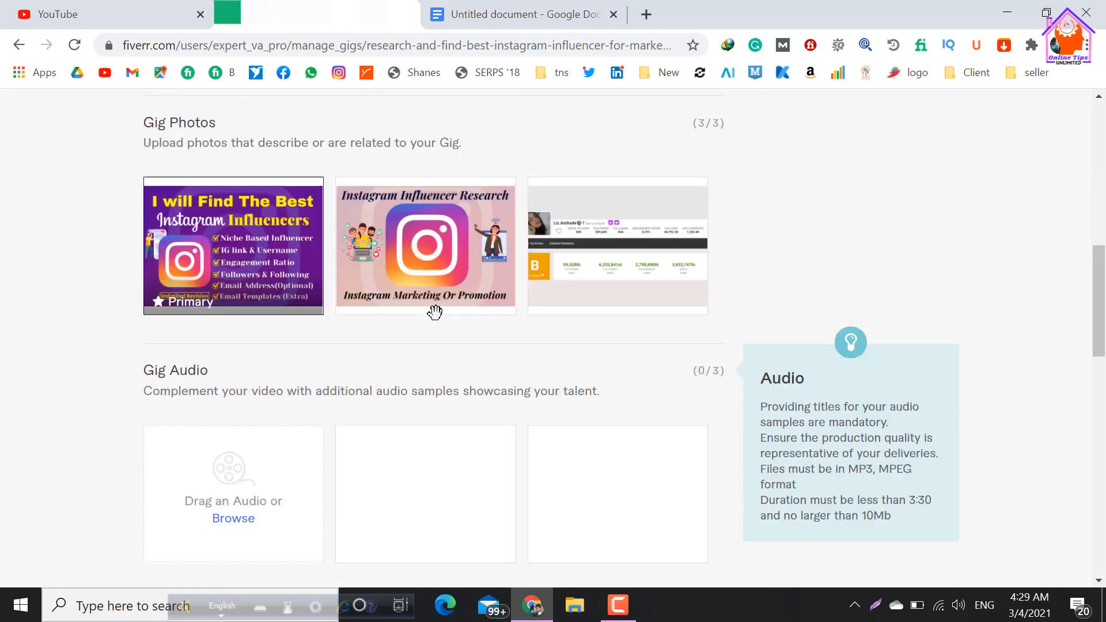
{"action": "scroll", "coordinate": [435, 312], "scroll_direction": "up", "scroll_amount": 3}
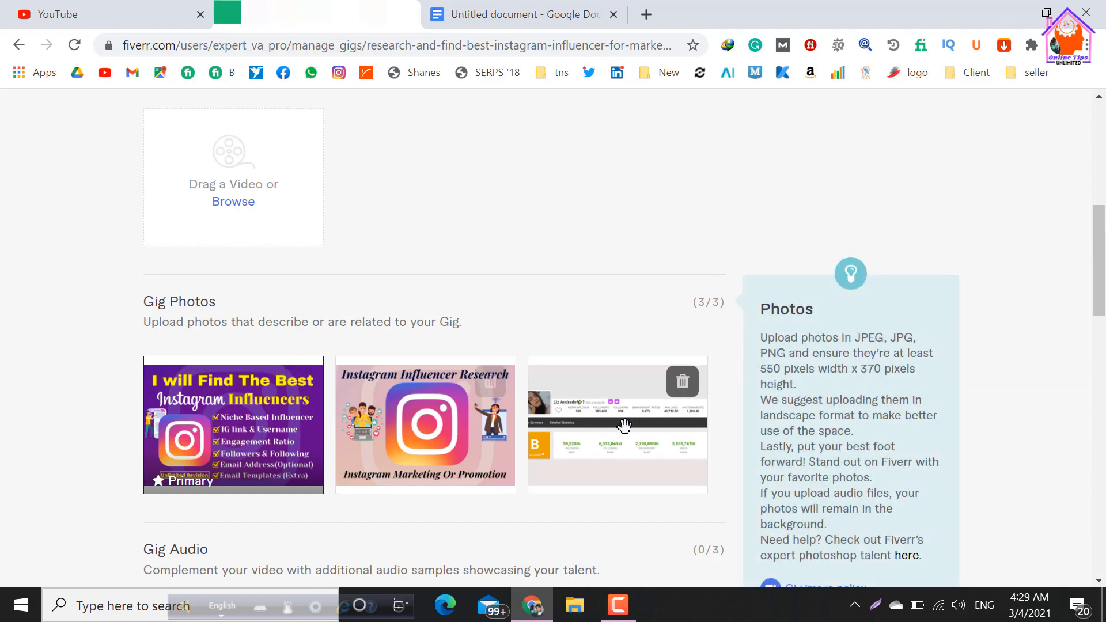
{"action": "scroll", "coordinate": [625, 427], "scroll_direction": "up", "scroll_amount": 10}
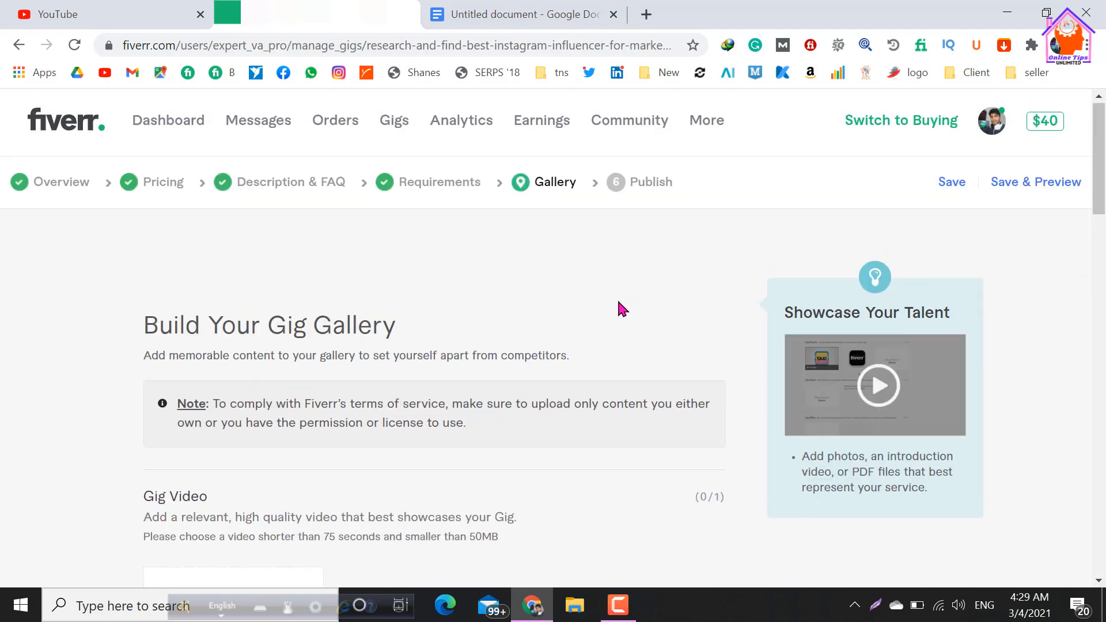
Save the gig gallery and continue to the publishing stage.
{"action": "scroll", "coordinate": [618, 302], "scroll_direction": "down", "scroll_amount": 20}
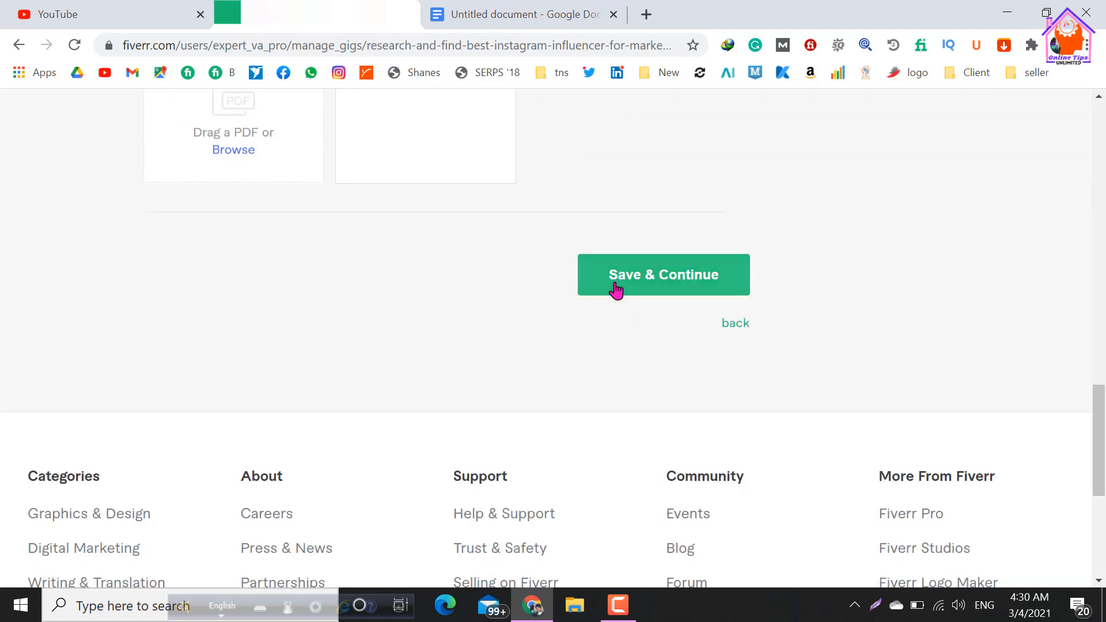
{"action": "left_click", "coordinate": [616, 291]}
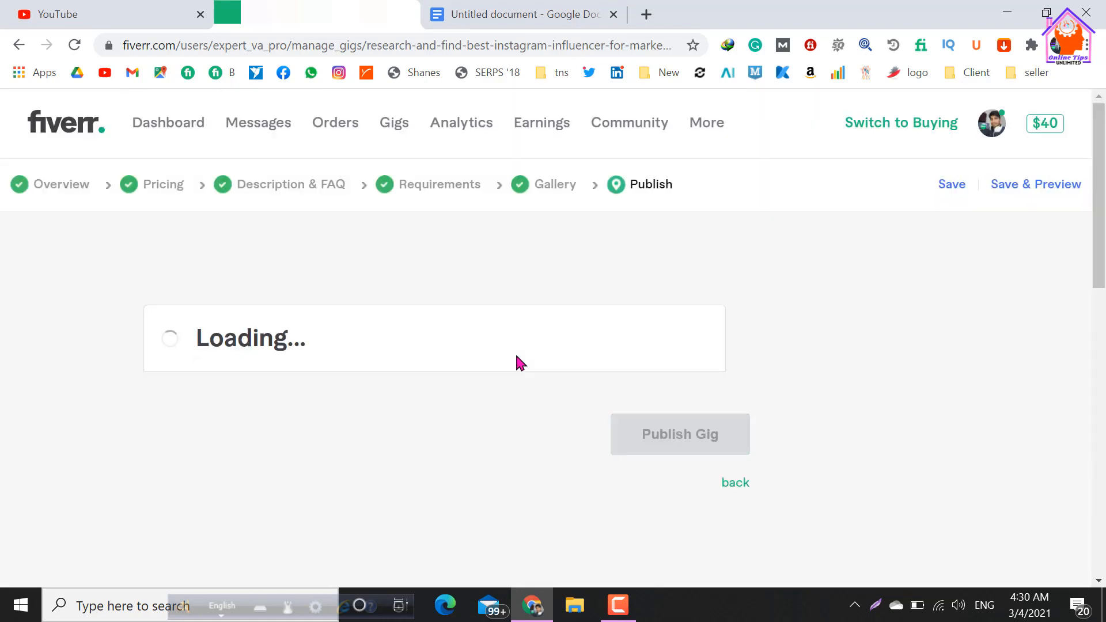
{"action": "scroll", "coordinate": [373, 424], "scroll_direction": "down", "scroll_amount": 2}
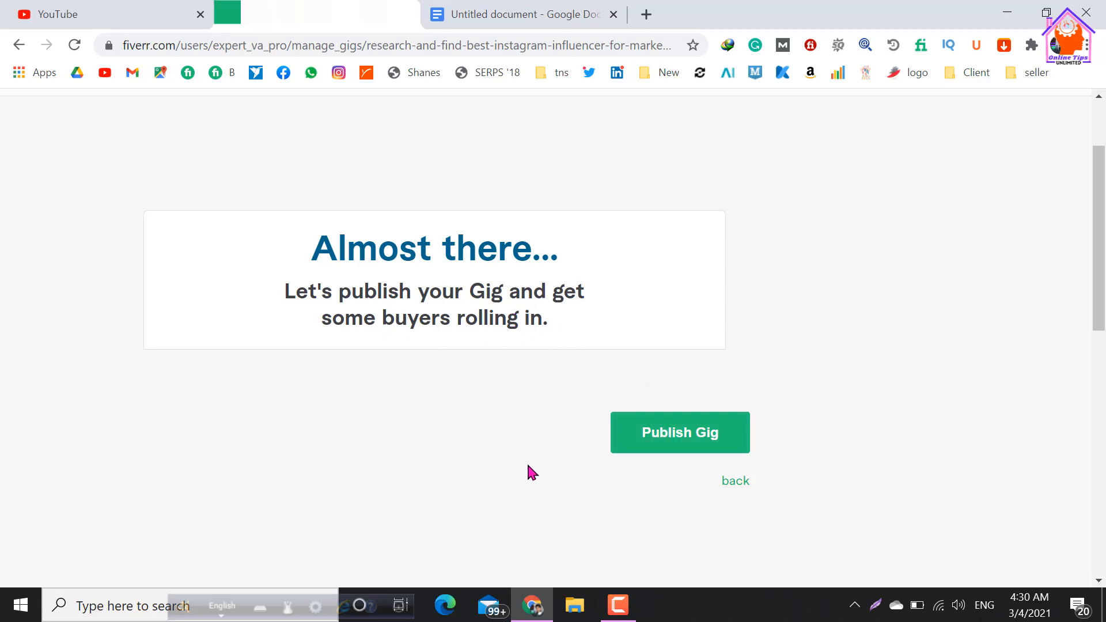
{"action": "scroll", "coordinate": [496, 469], "scroll_direction": "up", "scroll_amount": 3}
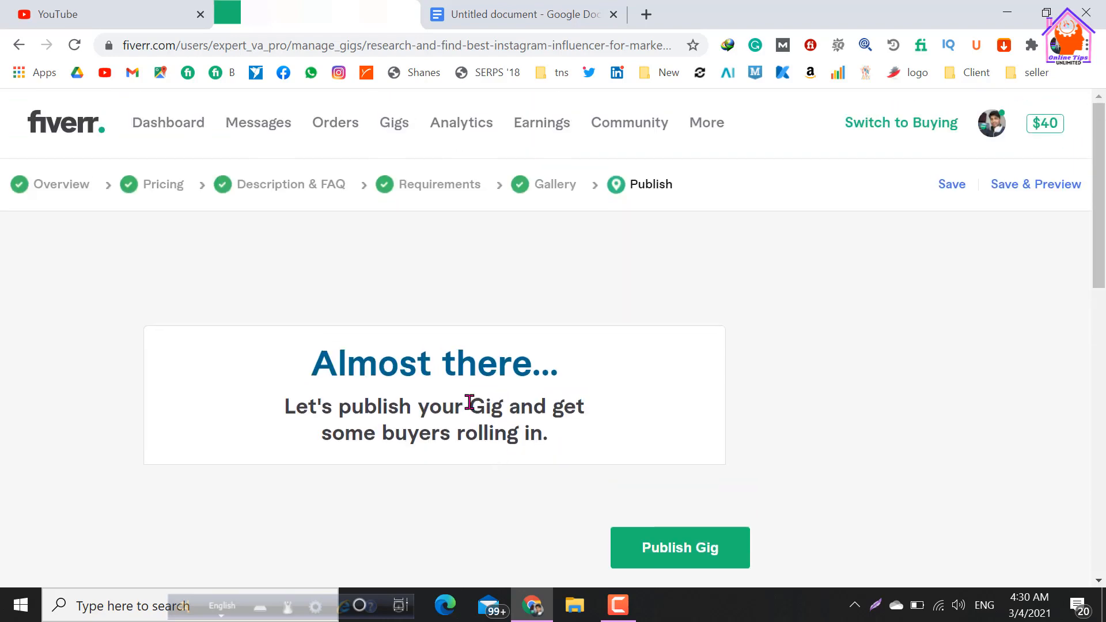
Return to the gig overview and check the title, category, service type, metadata and search tags.
{"action": "left_click", "coordinate": [49, 185]}
{"action": "scroll", "coordinate": [265, 366], "scroll_direction": "down", "scroll_amount": 2}
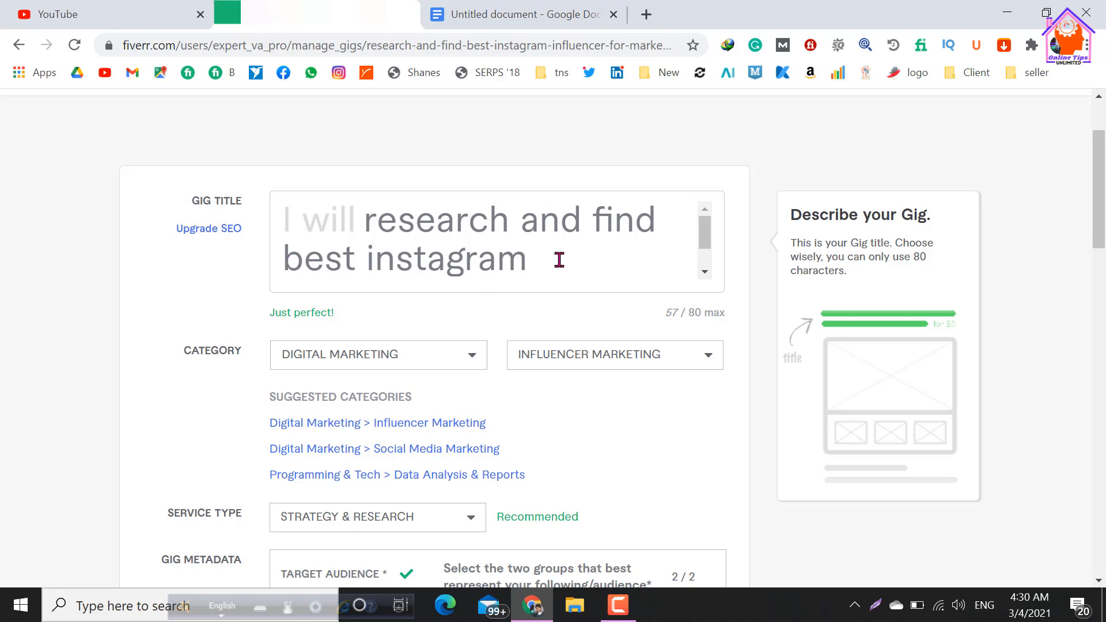
{"action": "scroll", "coordinate": [561, 257], "scroll_direction": "down", "scroll_amount": 1}
{"action": "scroll", "coordinate": [432, 250], "scroll_direction": "up", "scroll_amount": 1}
{"action": "scroll", "coordinate": [524, 262], "scroll_direction": "down", "scroll_amount": 1}
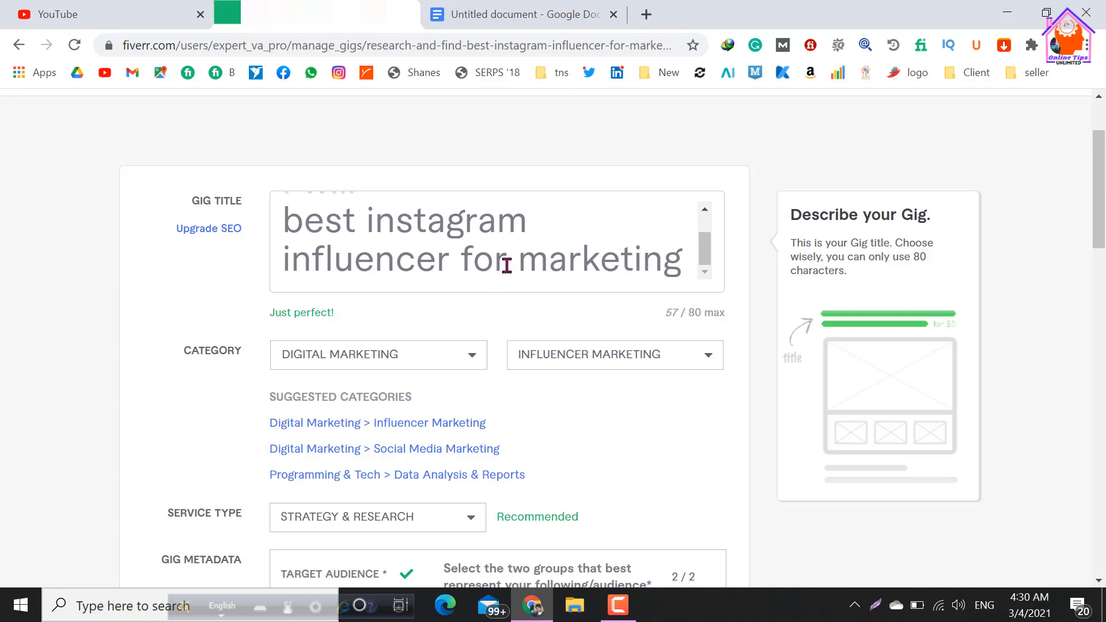
{"action": "scroll", "coordinate": [518, 231], "scroll_direction": "up", "scroll_amount": 1}
{"action": "scroll", "coordinate": [541, 239], "scroll_direction": "down", "scroll_amount": 1}
{"action": "scroll", "coordinate": [536, 237], "scroll_direction": "up", "scroll_amount": 1}
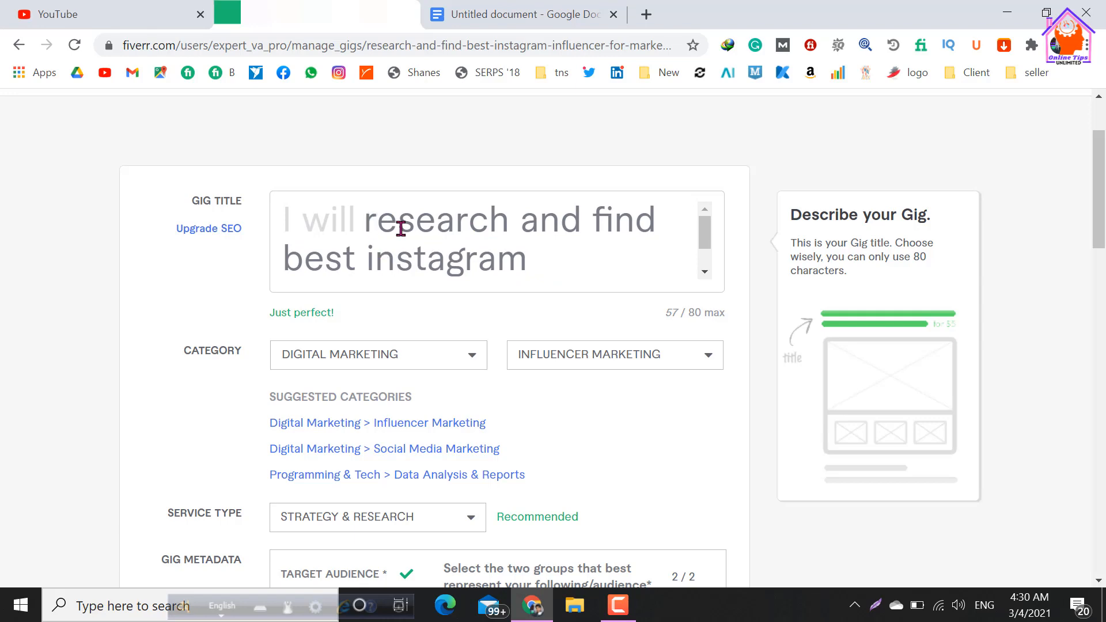
{"action": "scroll", "coordinate": [402, 230], "scroll_direction": "down", "scroll_amount": 1}
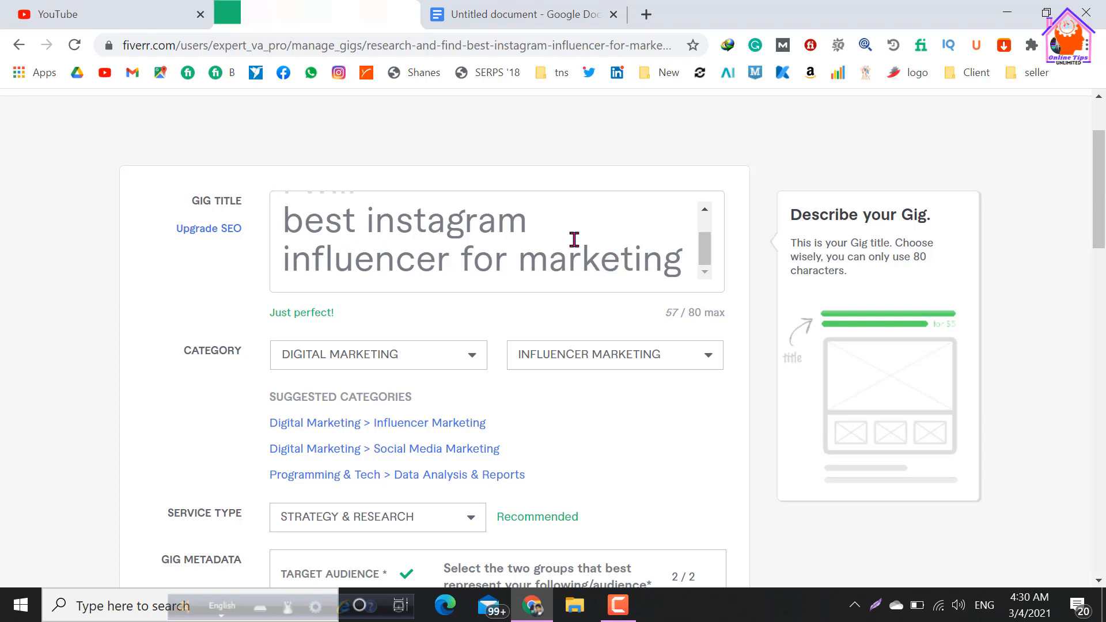
{"action": "scroll", "coordinate": [493, 270], "scroll_direction": "down", "scroll_amount": 2}
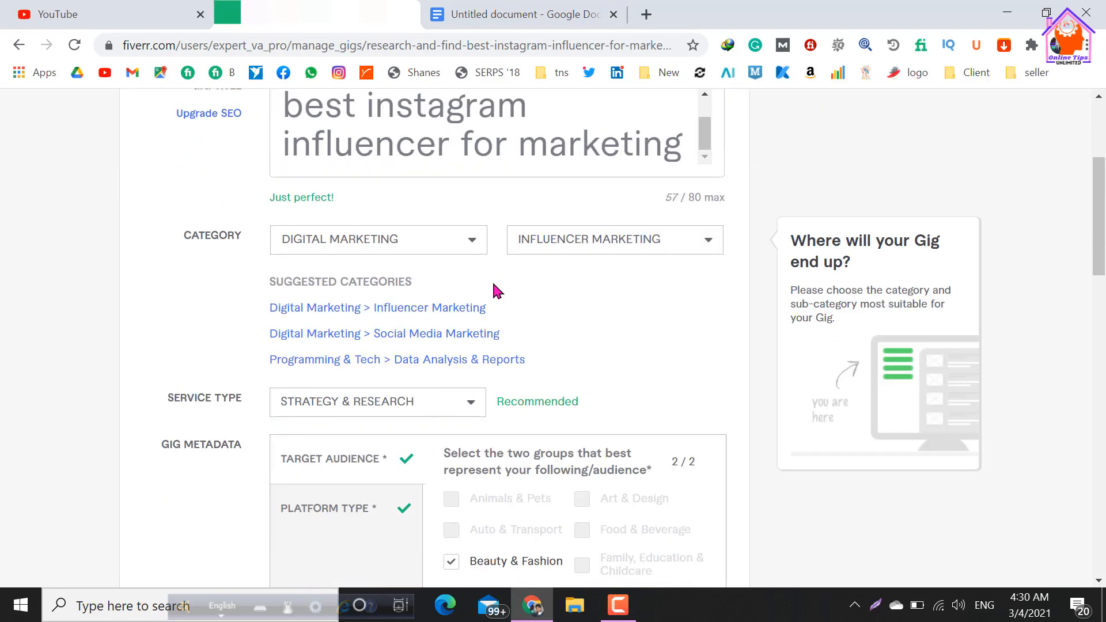
{"action": "scroll", "coordinate": [507, 305], "scroll_direction": "down", "scroll_amount": 12}
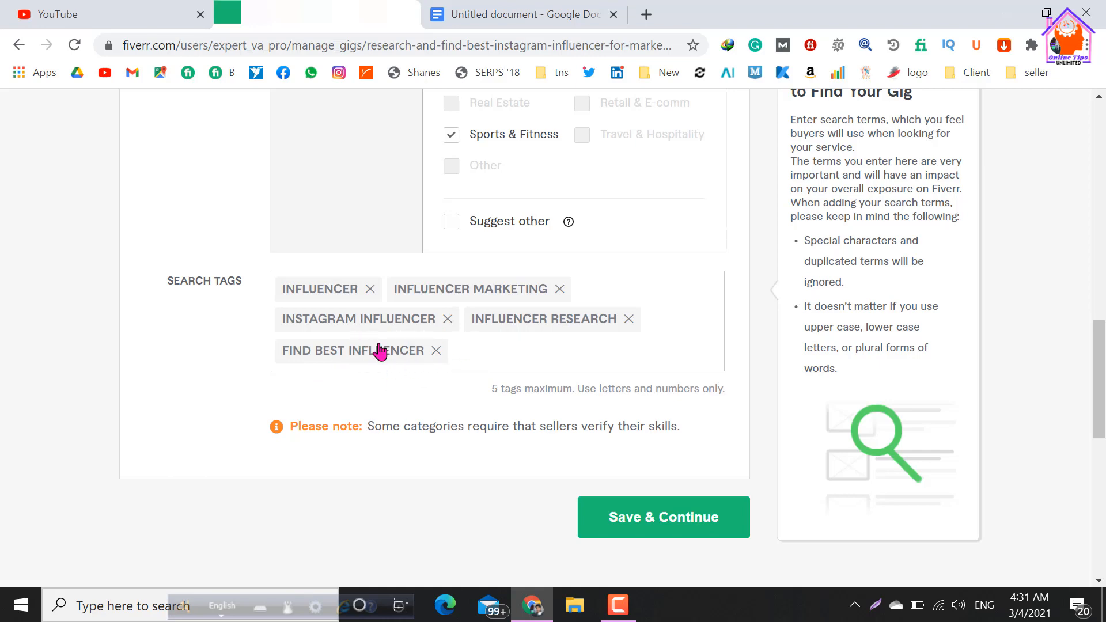
{"action": "scroll", "coordinate": [377, 353], "scroll_direction": "up", "scroll_amount": 2}
{"action": "scroll", "coordinate": [375, 353], "scroll_direction": "up", "scroll_amount": 12}
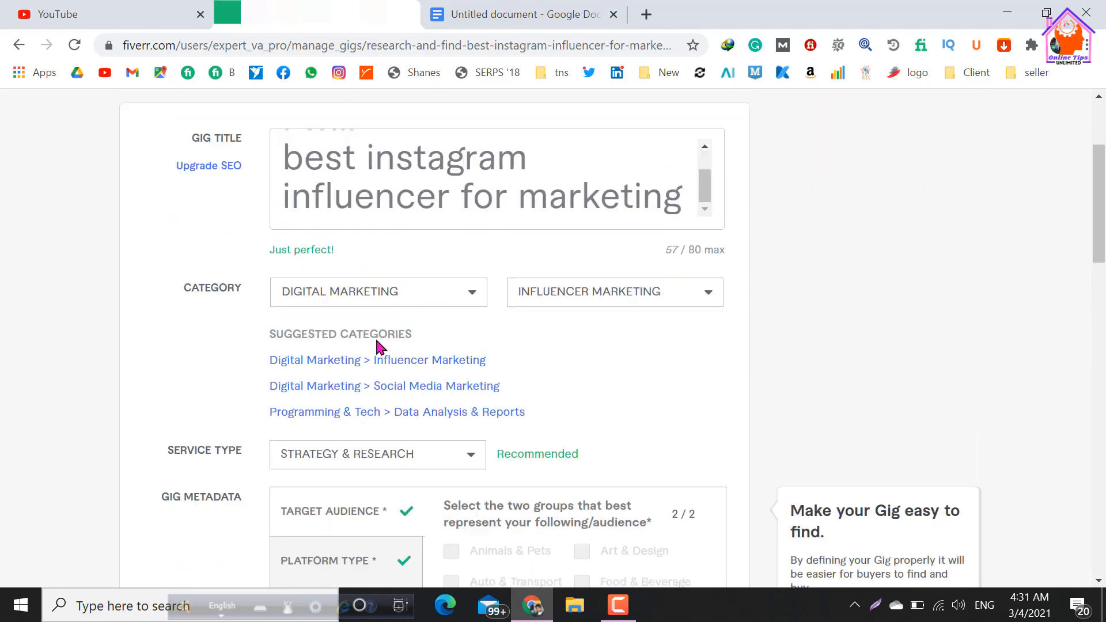
Check the names, descriptions and delivery times of the Basic, Standard and Premium packages in the gig's pricing.
{"action": "left_click", "coordinate": [301, 198]}
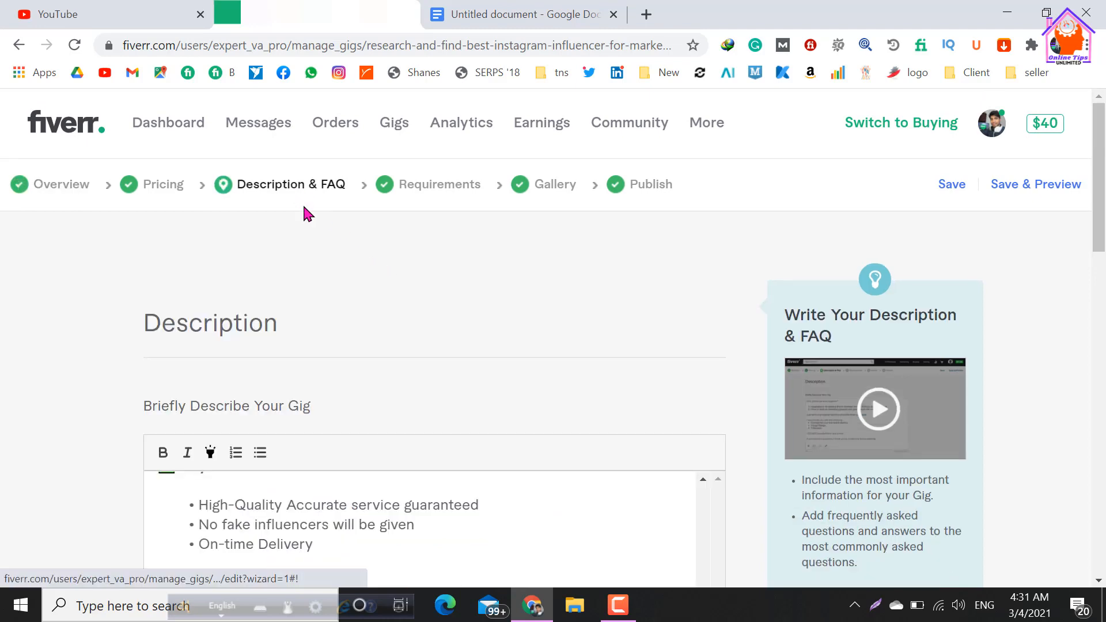
{"action": "left_click", "coordinate": [157, 185]}
{"action": "scroll", "coordinate": [337, 300], "scroll_direction": "down", "scroll_amount": 6}
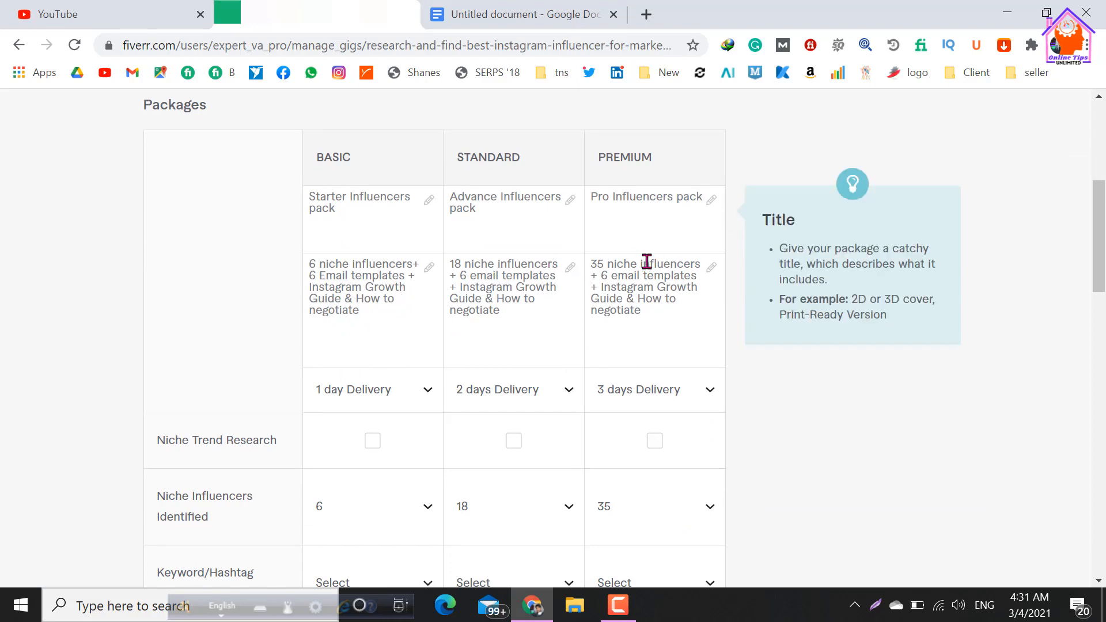
{"action": "scroll", "coordinate": [268, 406], "scroll_direction": "up", "scroll_amount": 6}
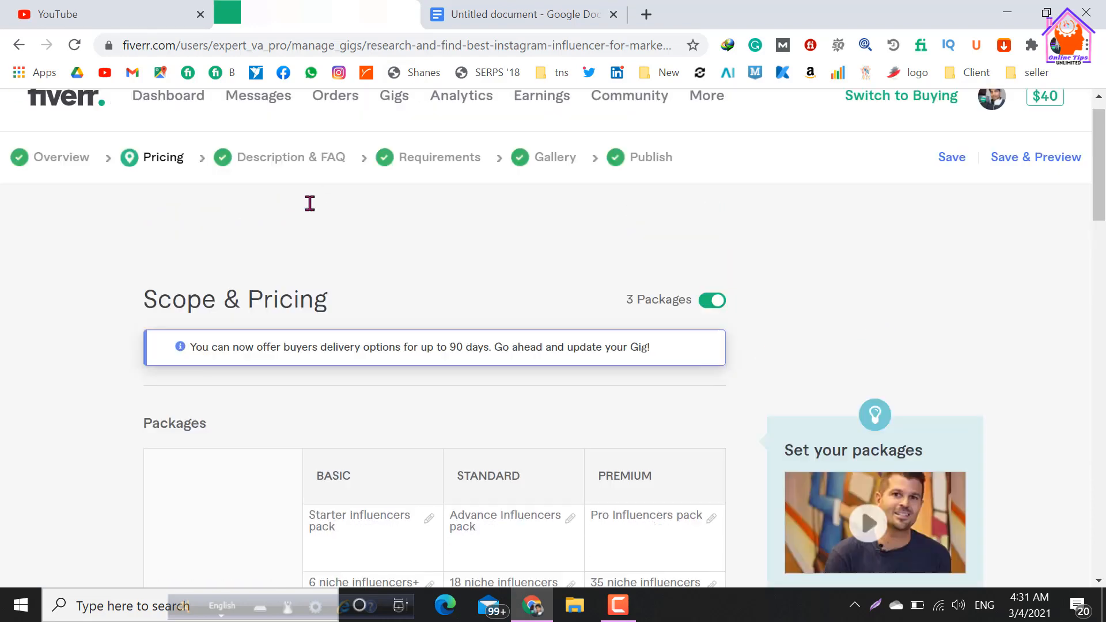
Check the buyer requirements question and reread the gig description for its wording and Instagram influencer keywords.
{"action": "left_click", "coordinate": [442, 190]}
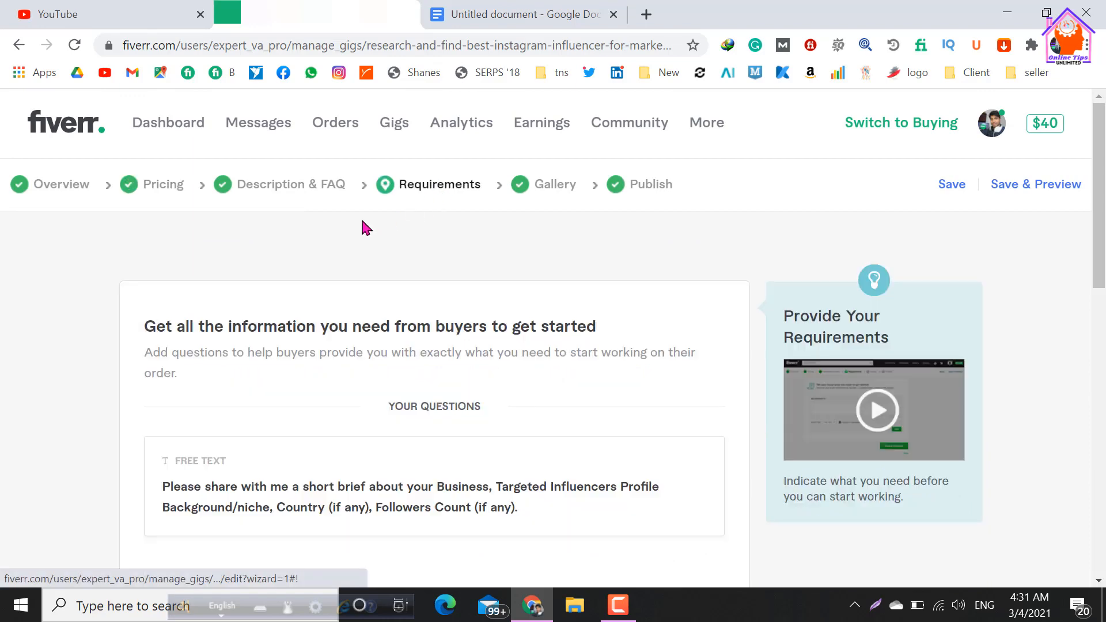
{"action": "left_click", "coordinate": [284, 188]}
{"action": "scroll", "coordinate": [345, 403], "scroll_direction": "down", "scroll_amount": 2}
{"action": "scroll", "coordinate": [412, 429], "scroll_direction": "up", "scroll_amount": 10}
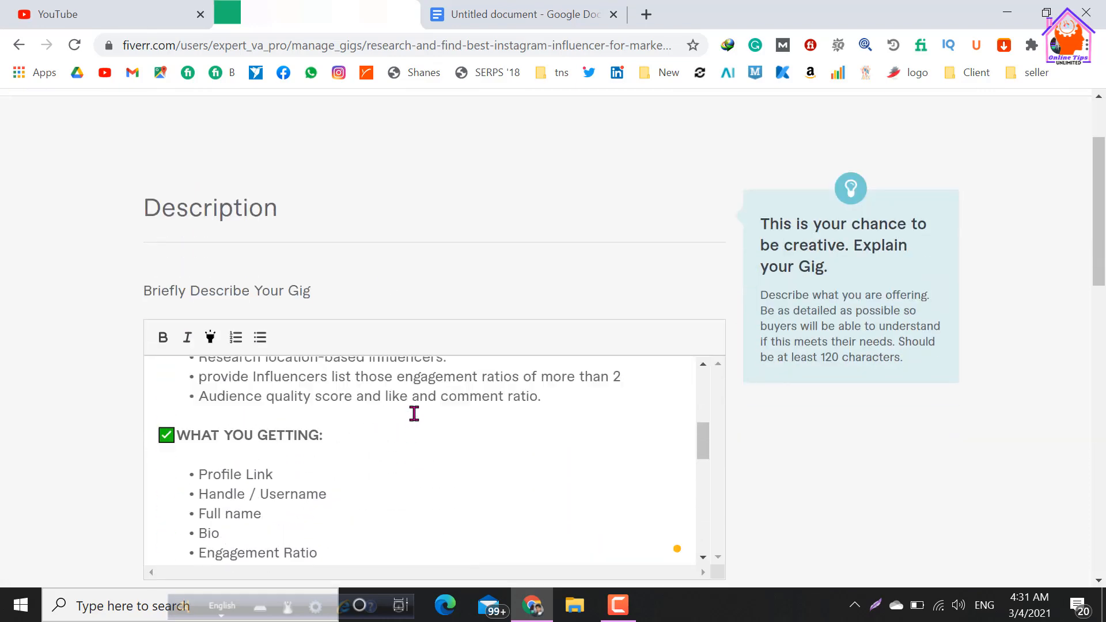
{"action": "scroll", "coordinate": [420, 378], "scroll_direction": "up", "scroll_amount": 4}
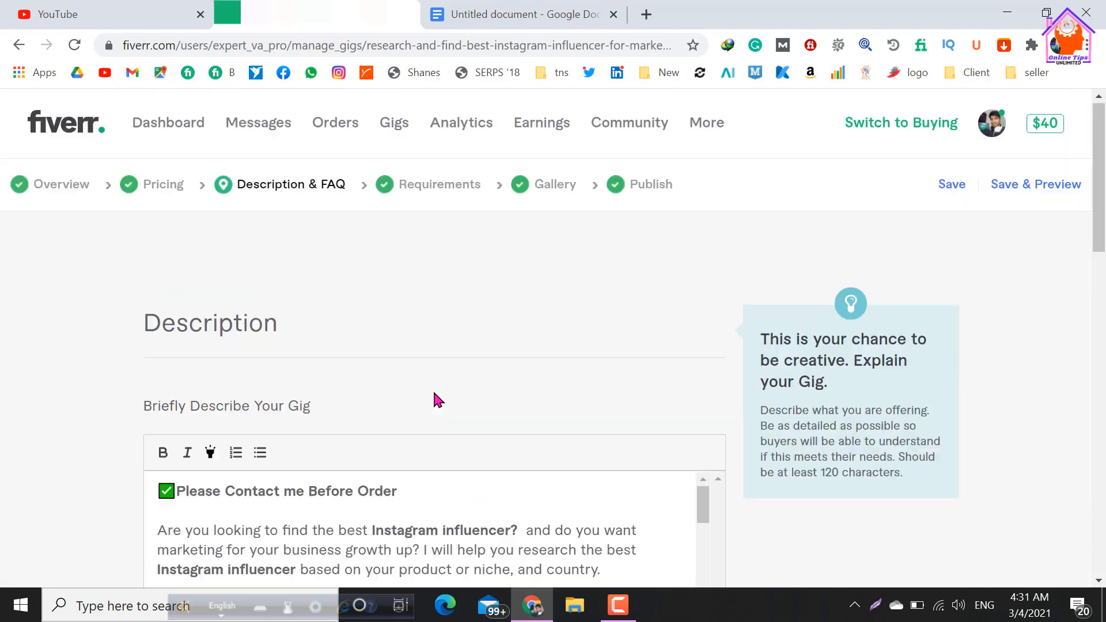
{"action": "scroll", "coordinate": [457, 363], "scroll_direction": "down", "scroll_amount": 6}
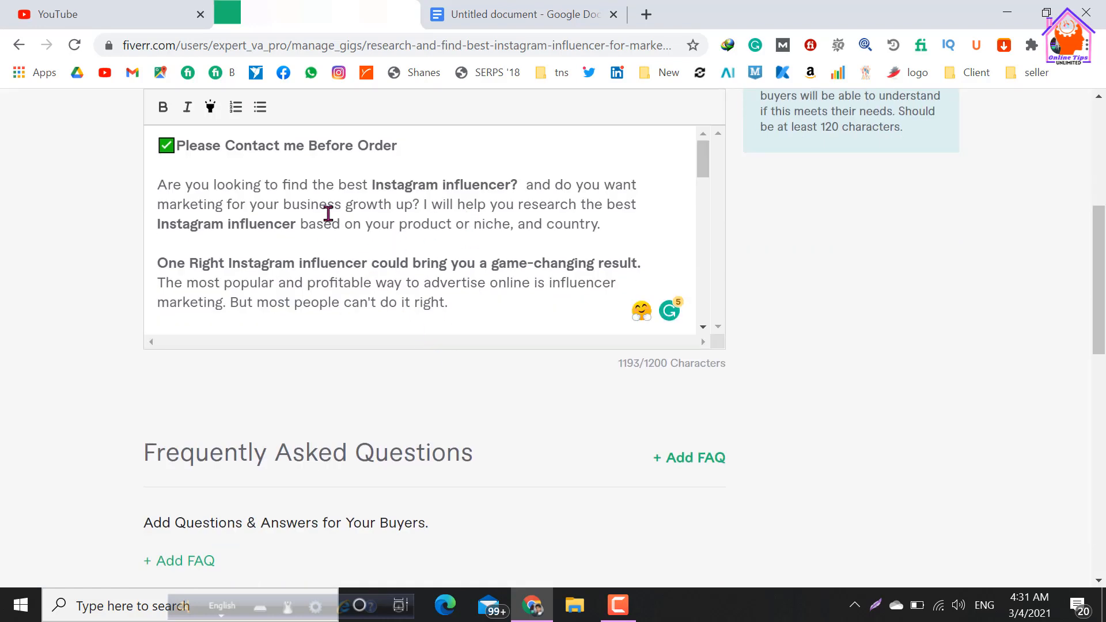
{"action": "scroll", "coordinate": [328, 214], "scroll_direction": "up", "scroll_amount": 4}
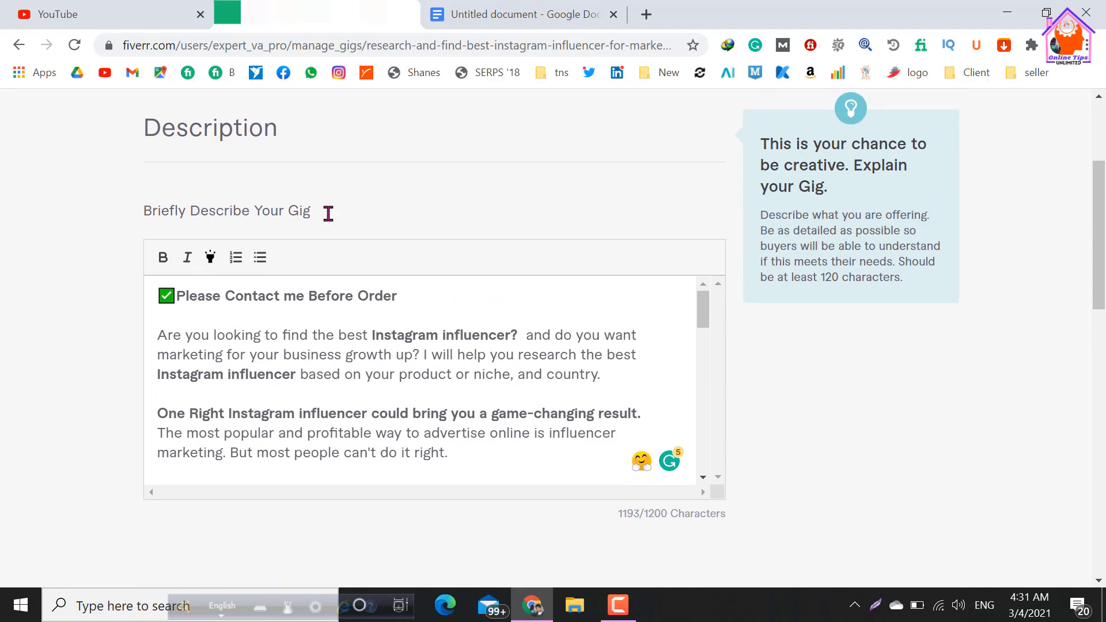
Go to the gig's requirements stage and review the free-text question asking buyers for their business brief and influencer criteria.
{"action": "scroll", "coordinate": [328, 213], "scroll_direction": "up", "scroll_amount": 2}
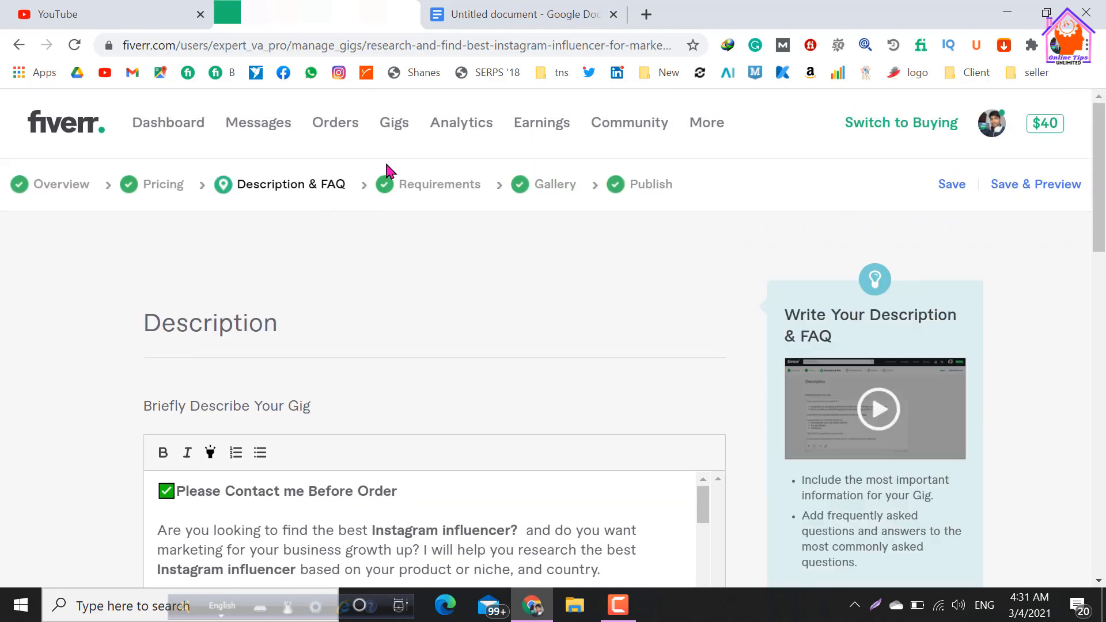
{"action": "left_click", "coordinate": [444, 196]}
{"action": "scroll", "coordinate": [400, 365], "scroll_direction": "down", "scroll_amount": 3}
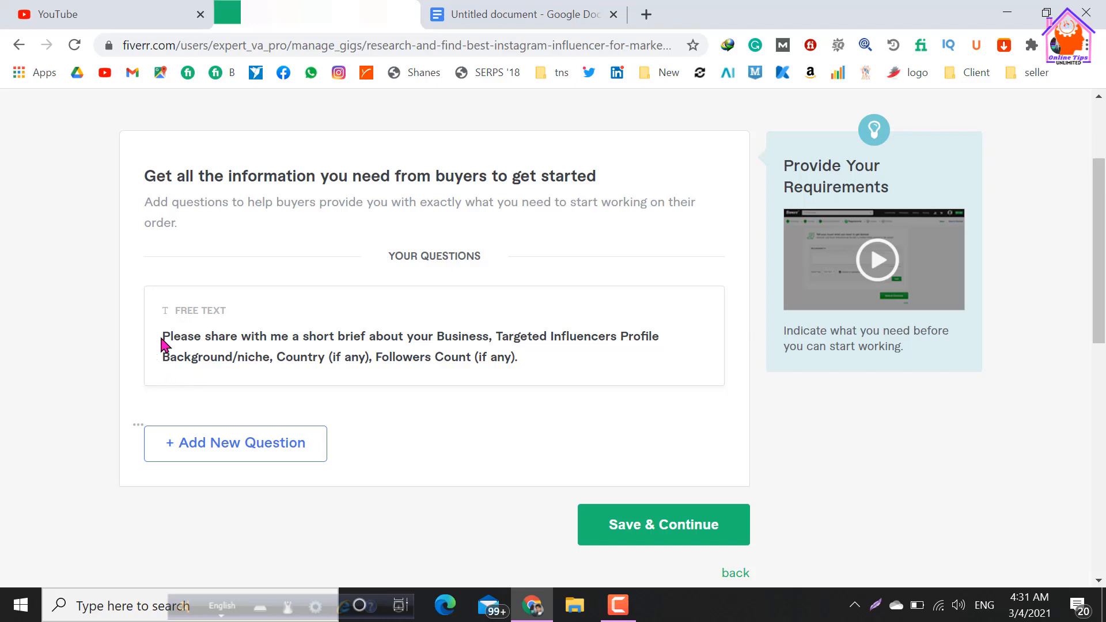
Open the gig gallery and check its video section and the uploaded gig photos, including the primary image.
{"action": "scroll", "coordinate": [163, 345], "scroll_direction": "up", "scroll_amount": 2}
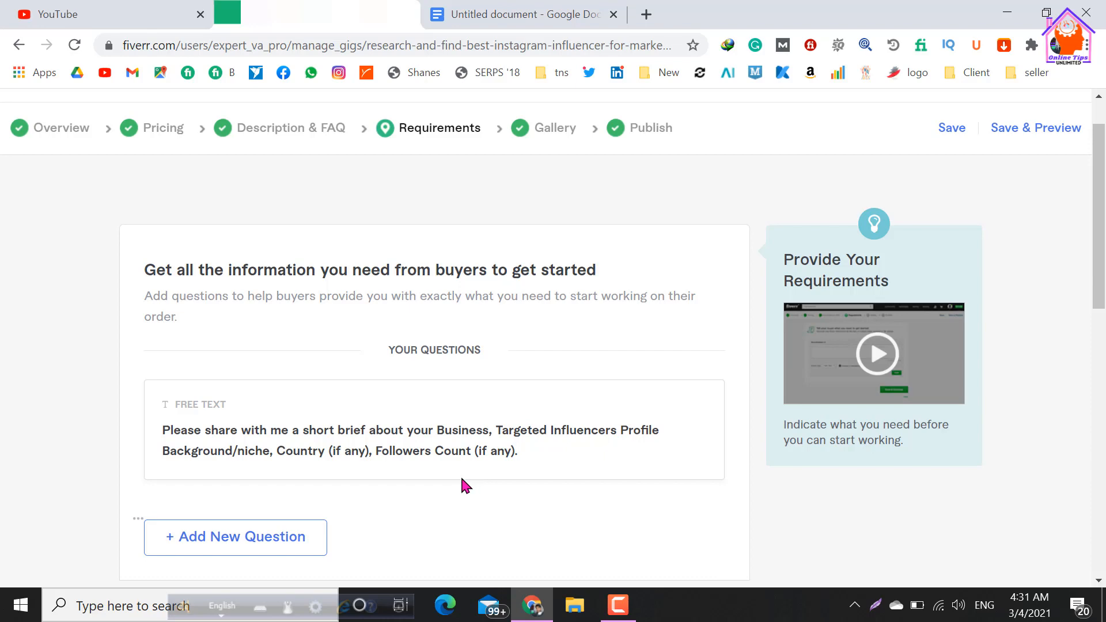
{"action": "scroll", "coordinate": [461, 484], "scroll_direction": "up", "scroll_amount": 1}
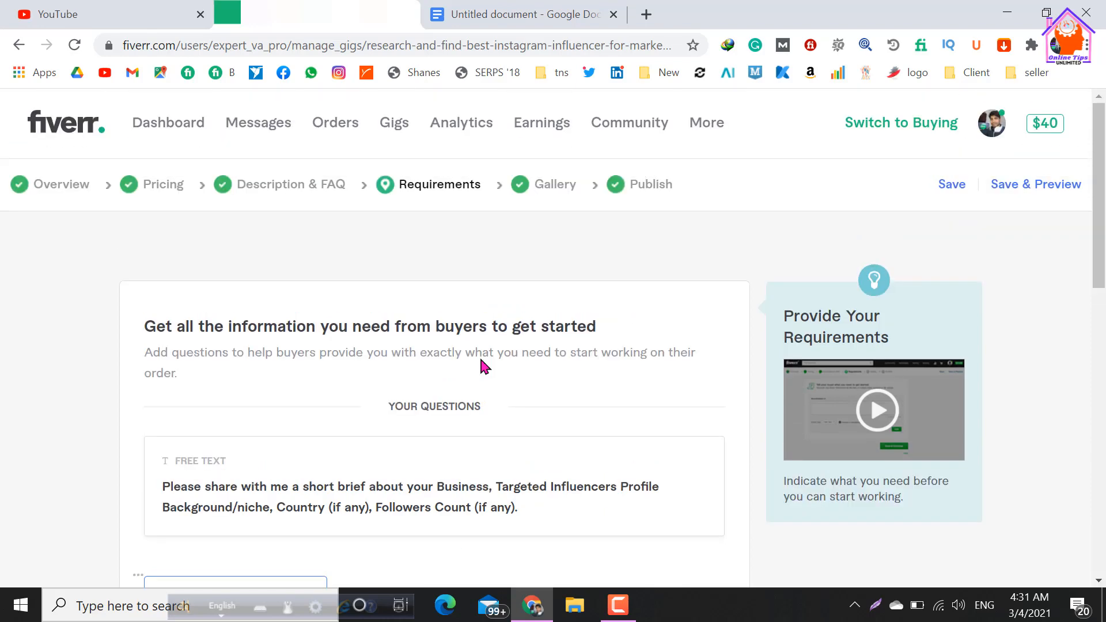
{"action": "left_click", "coordinate": [570, 193]}
{"action": "scroll", "coordinate": [341, 458], "scroll_direction": "down", "scroll_amount": 4}
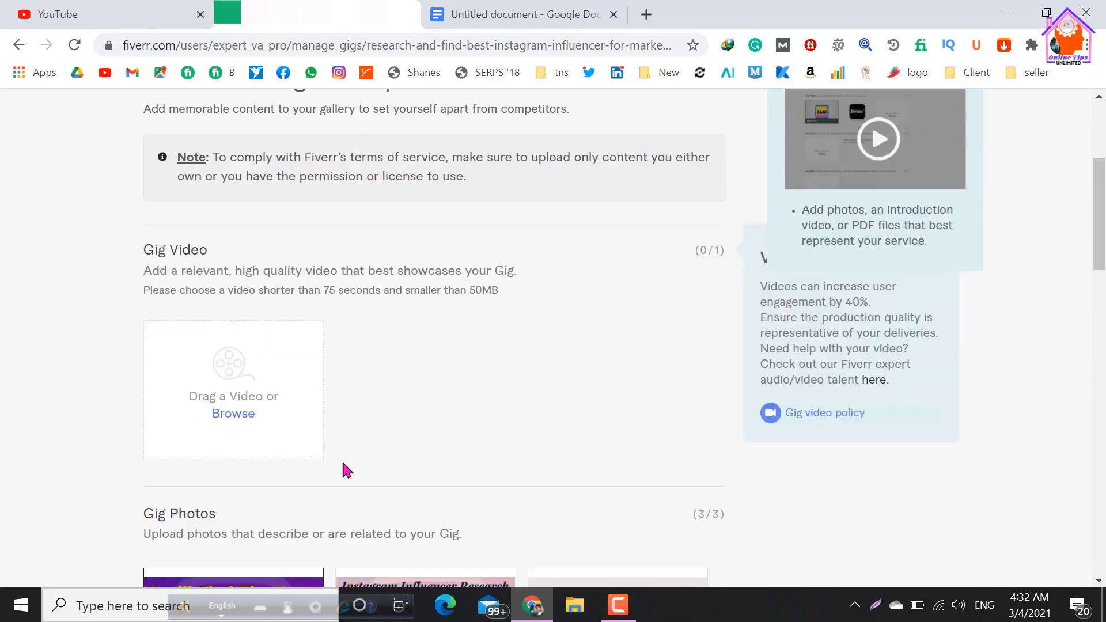
{"action": "scroll", "coordinate": [343, 464], "scroll_direction": "down", "scroll_amount": 3}
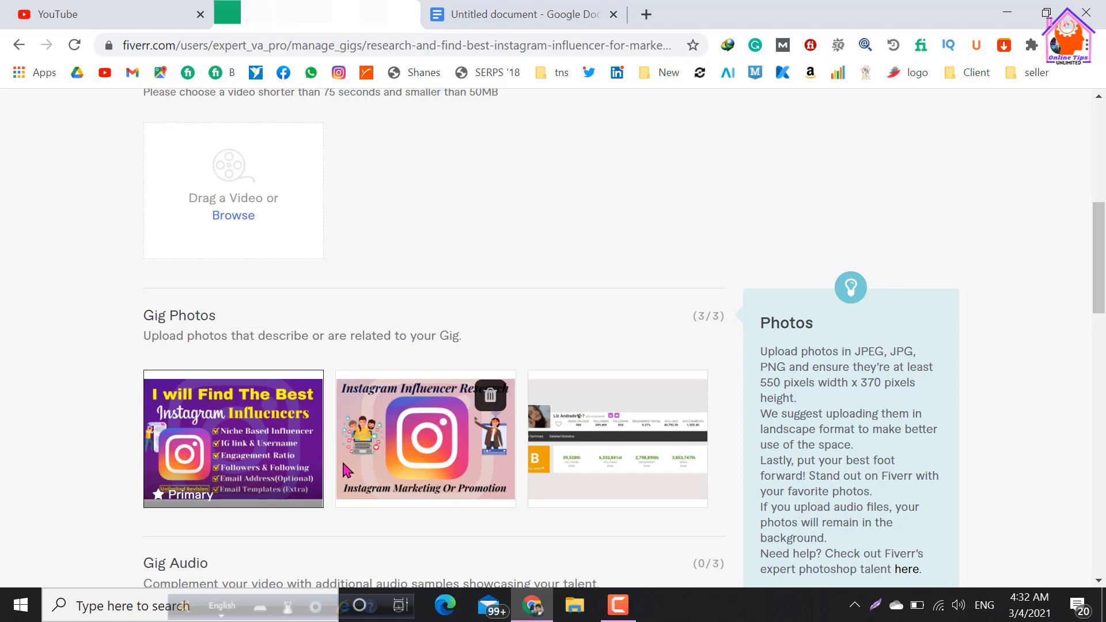
{"action": "scroll", "coordinate": [342, 470], "scroll_direction": "up", "scroll_amount": 1}
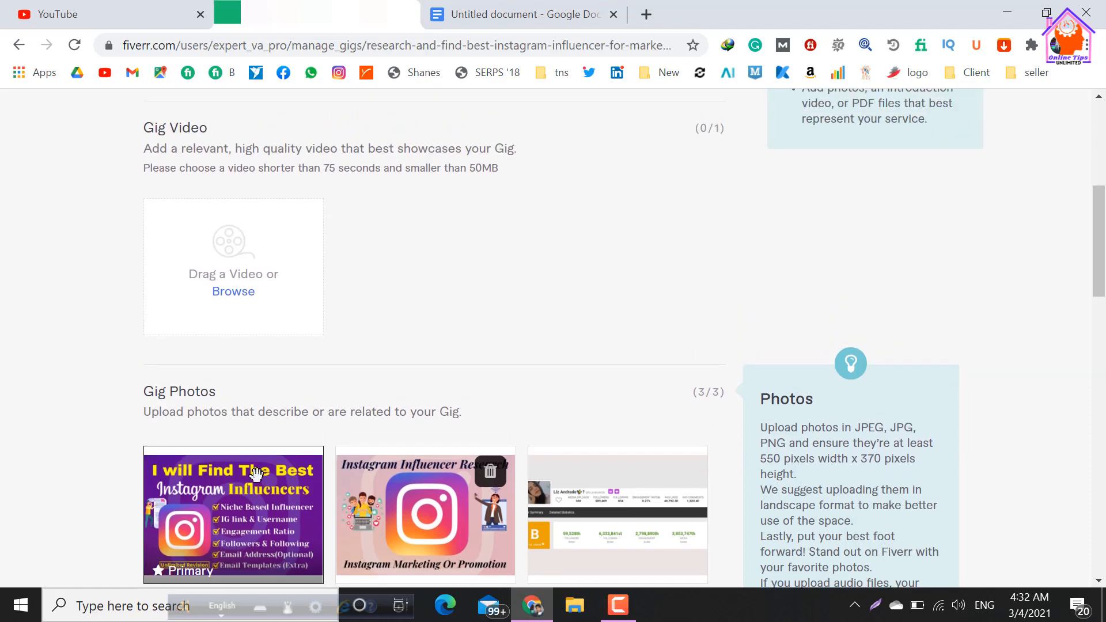
{"action": "scroll", "coordinate": [286, 444], "scroll_direction": "up", "scroll_amount": 1}
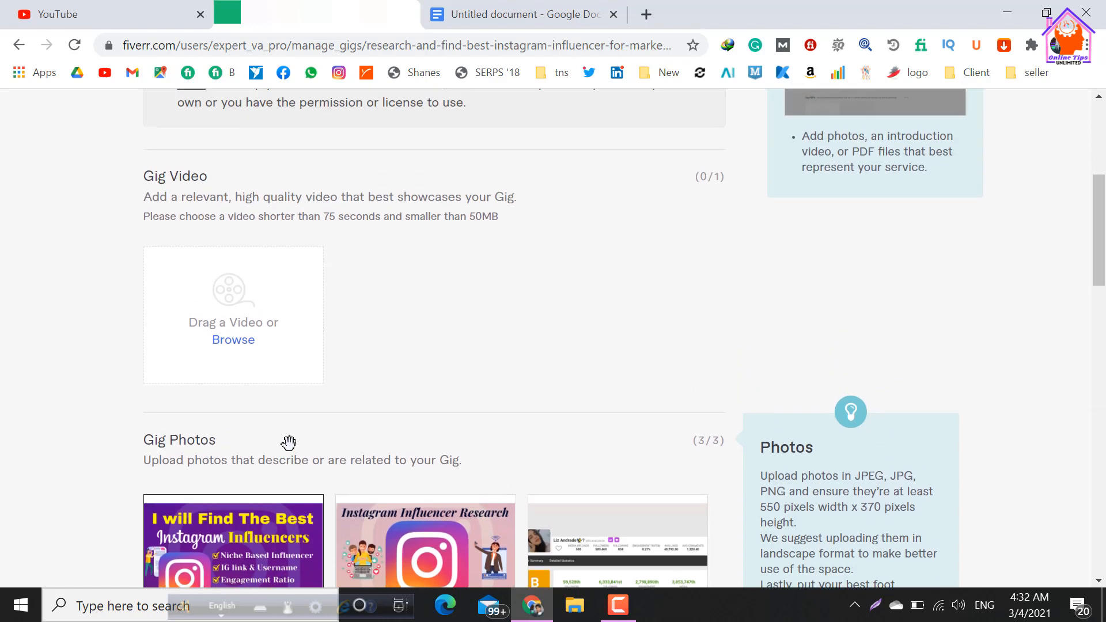
{"action": "scroll", "coordinate": [289, 443], "scroll_direction": "down", "scroll_amount": 2}
{"action": "mouse_move", "coordinate": [288, 443]}
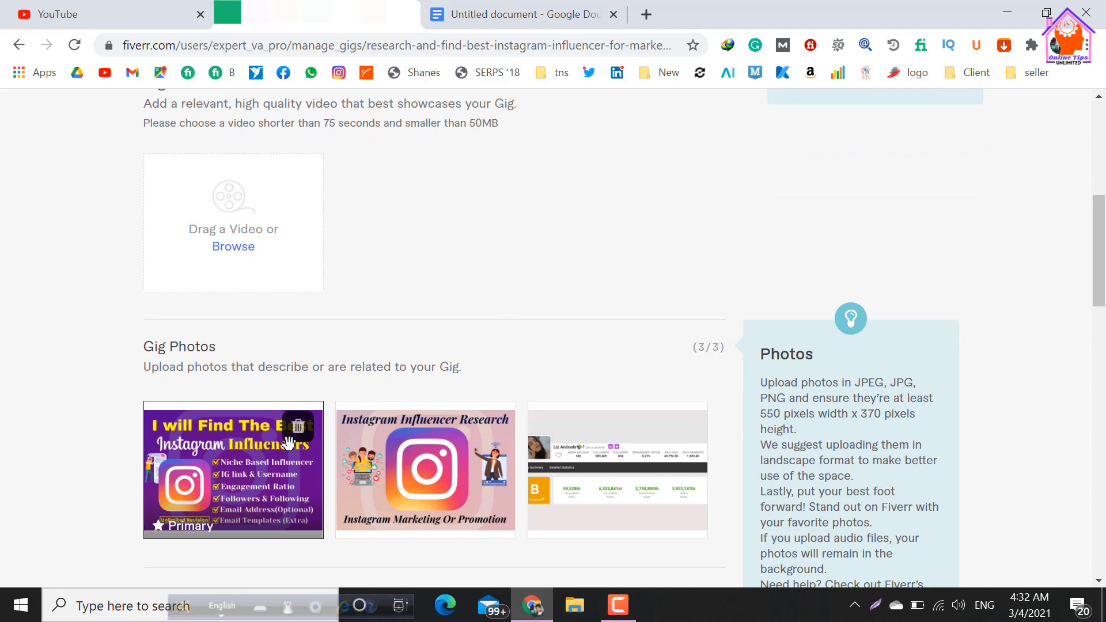
Move on from the gallery to the gig's final publishing stage and bring up the option to publish the gig.
{"action": "scroll", "coordinate": [289, 443], "scroll_direction": "up", "scroll_amount": 6}
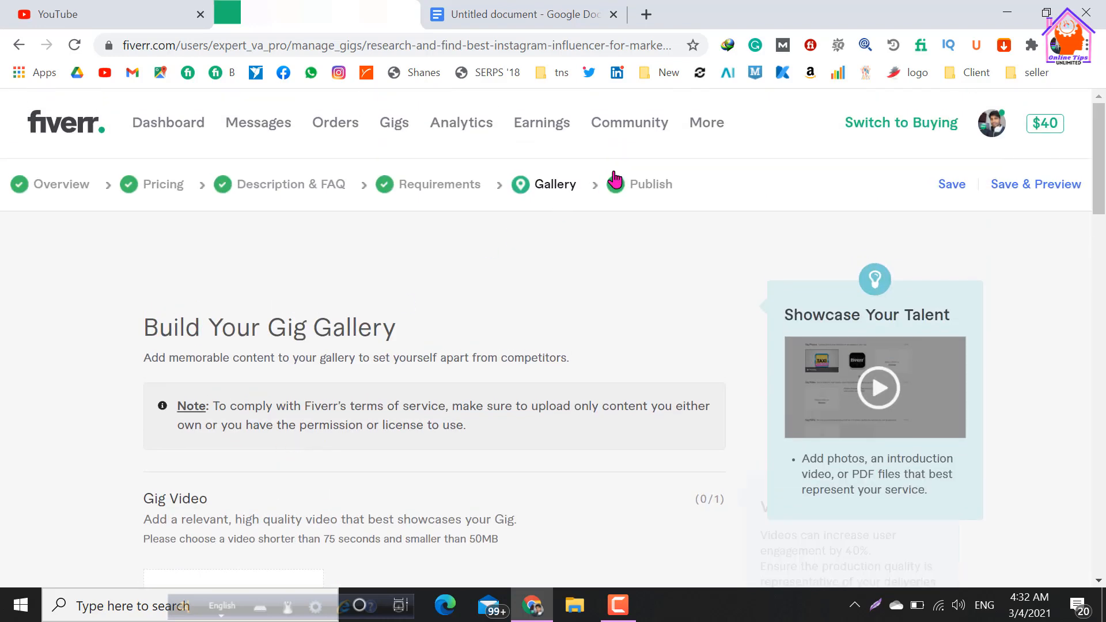
{"action": "left_click", "coordinate": [637, 191]}
{"action": "scroll", "coordinate": [464, 427], "scroll_direction": "down", "scroll_amount": 2}
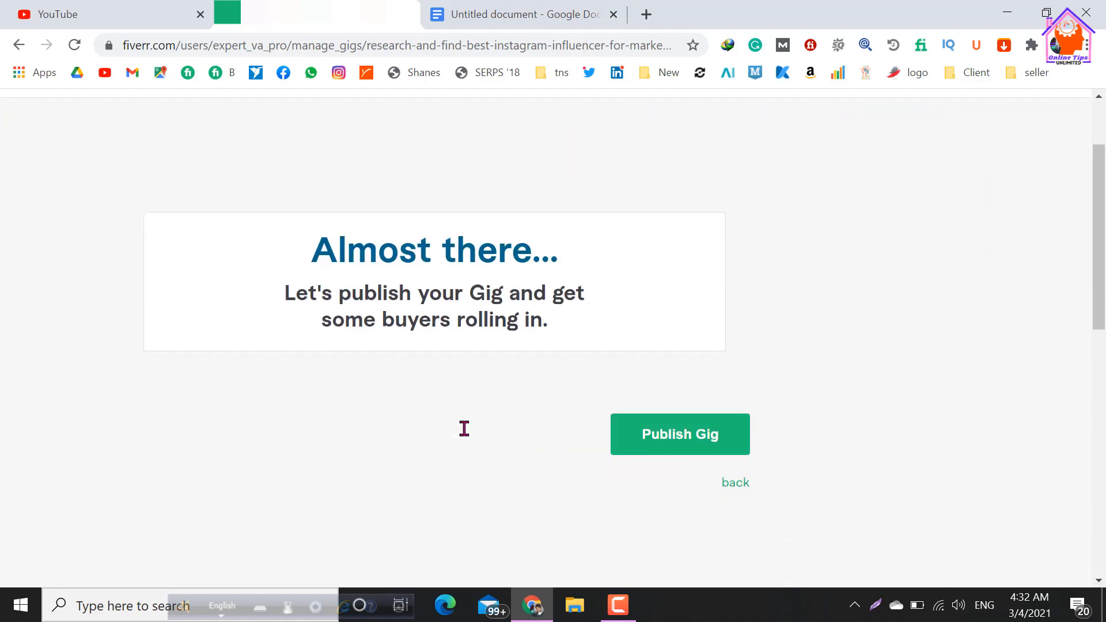